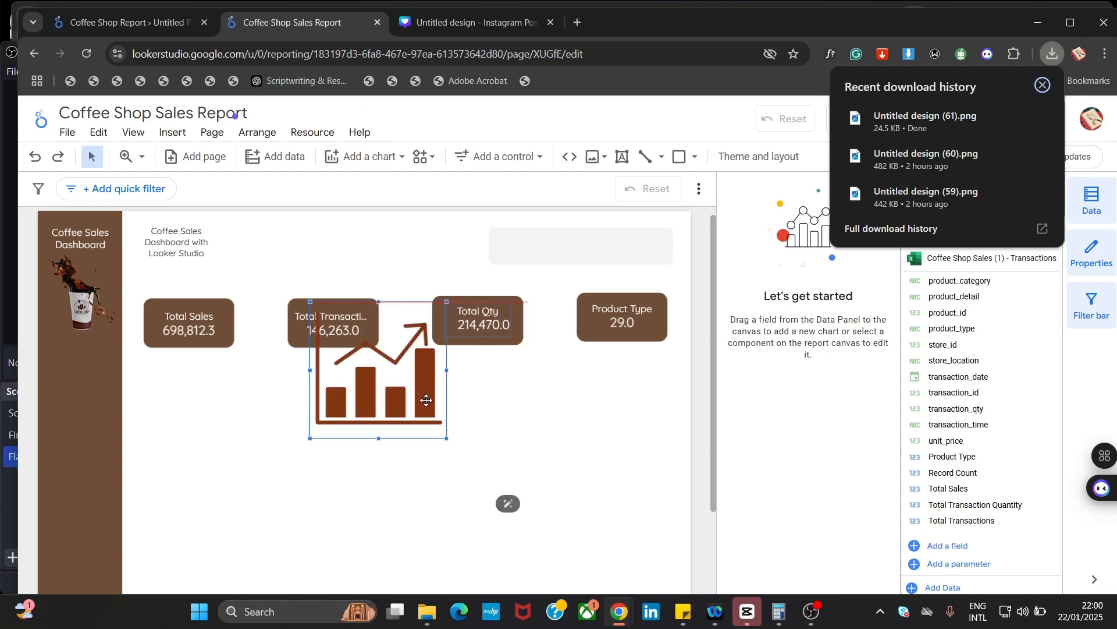
# Move the bar-chart image clear of the cards and shrink it to a small icon inside the grey header box
pyautogui.moveTo(428, 411); pyautogui.dragTo(483, 486)
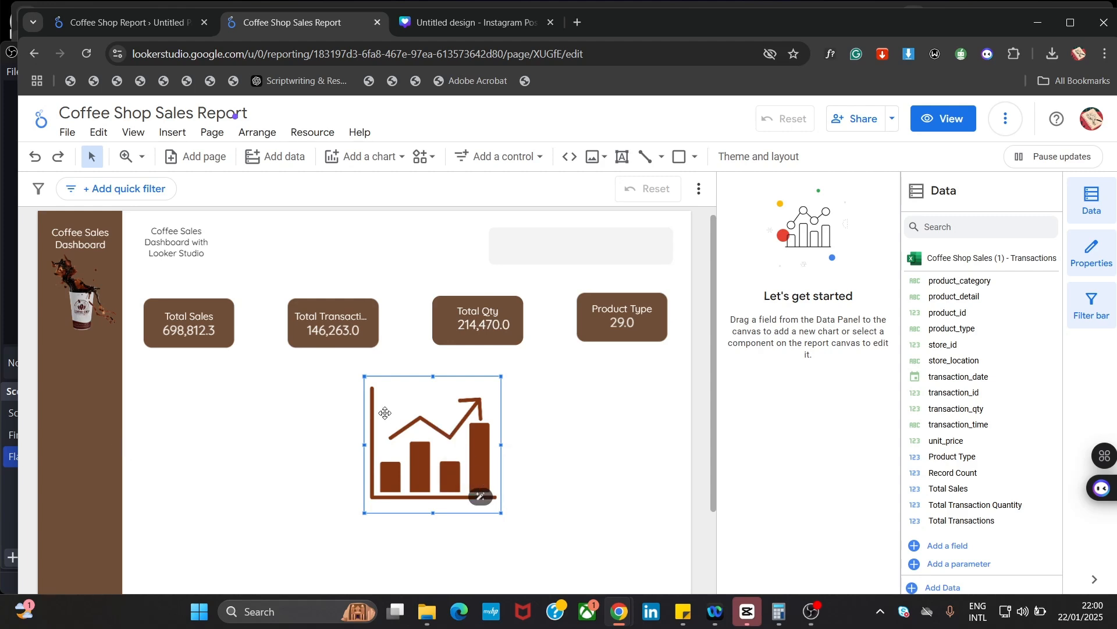
pyautogui.moveTo(364, 378); pyautogui.dragTo(649, 250)
pyautogui.click(506, 553)
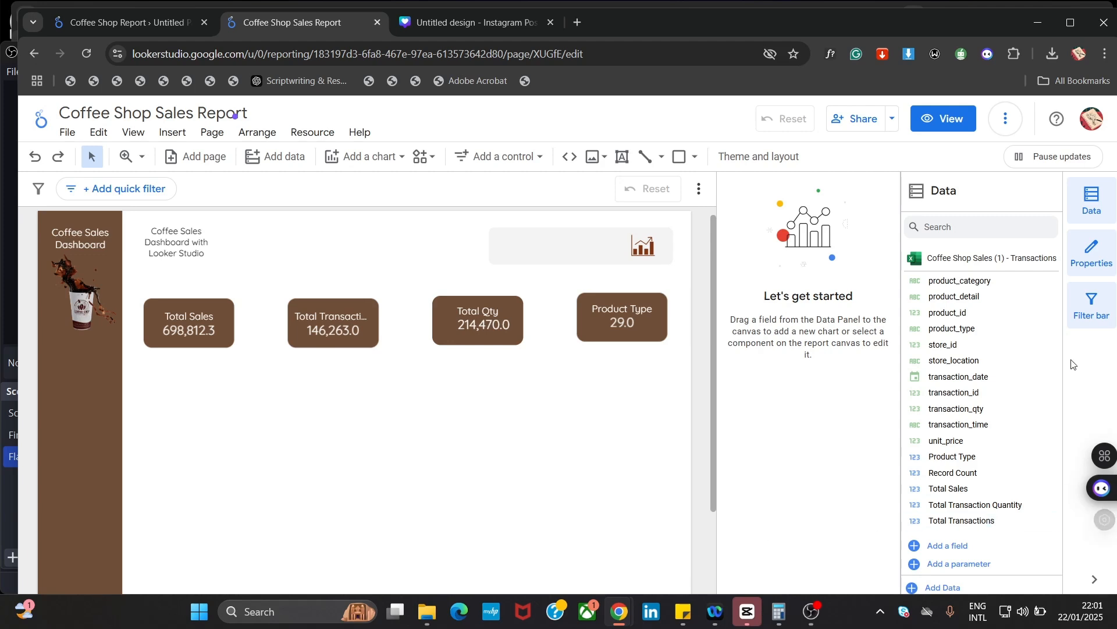
# Check the Average Transaction Value card in the reference Coffee Shop Report and return to the Coffee Shop Sales Report
pyautogui.moveTo(1058, 344); pyautogui.dragTo(1001, 524)
pyautogui.click(82, 23)
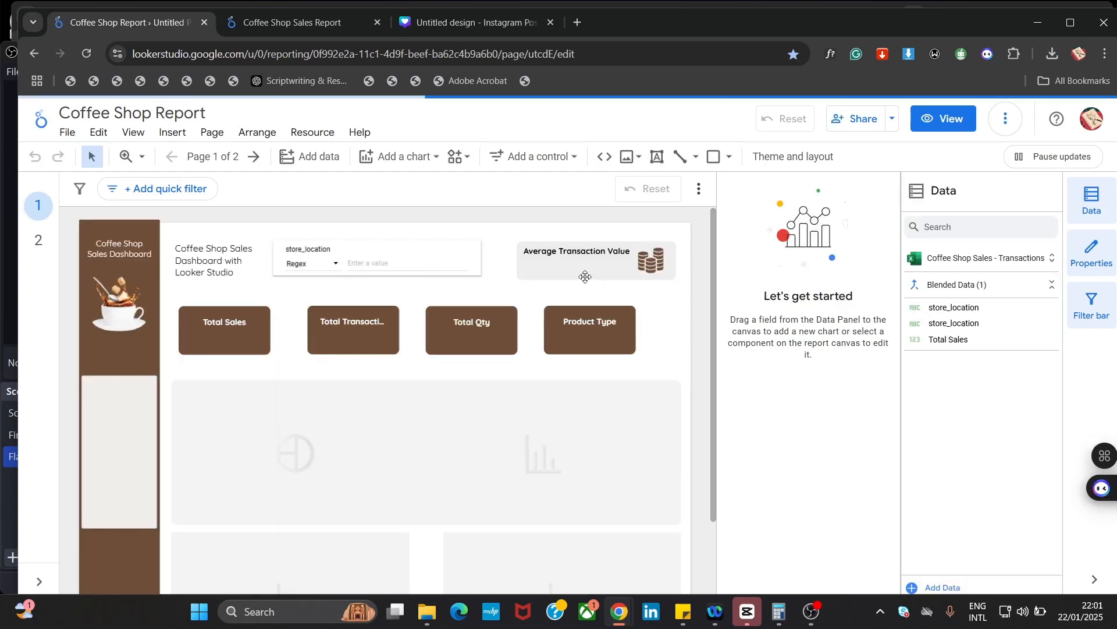
pyautogui.click(283, 24)
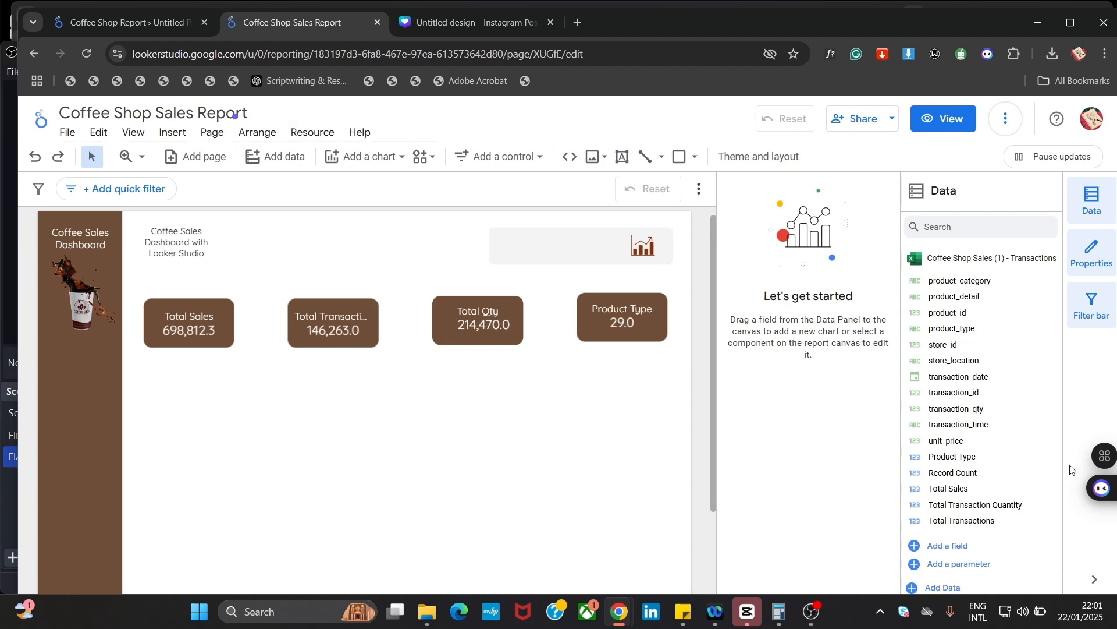
# Start a new calculated field named "Average Transactions Value" in the Coffee Shop Sales (1) - Transactions data source
pyautogui.click(972, 547)
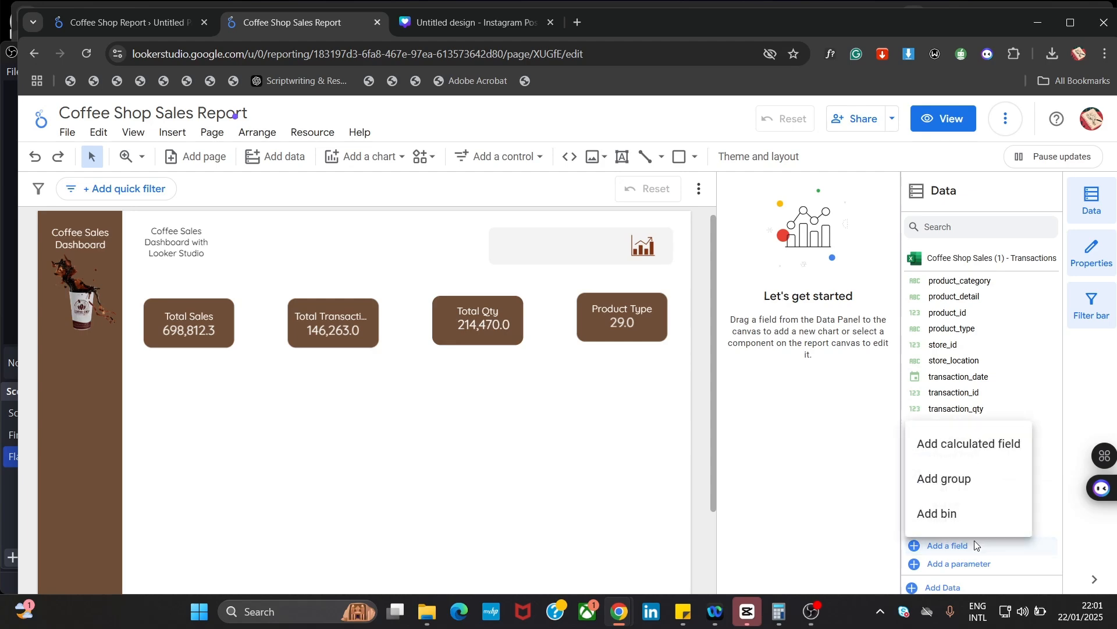
pyautogui.click(987, 443)
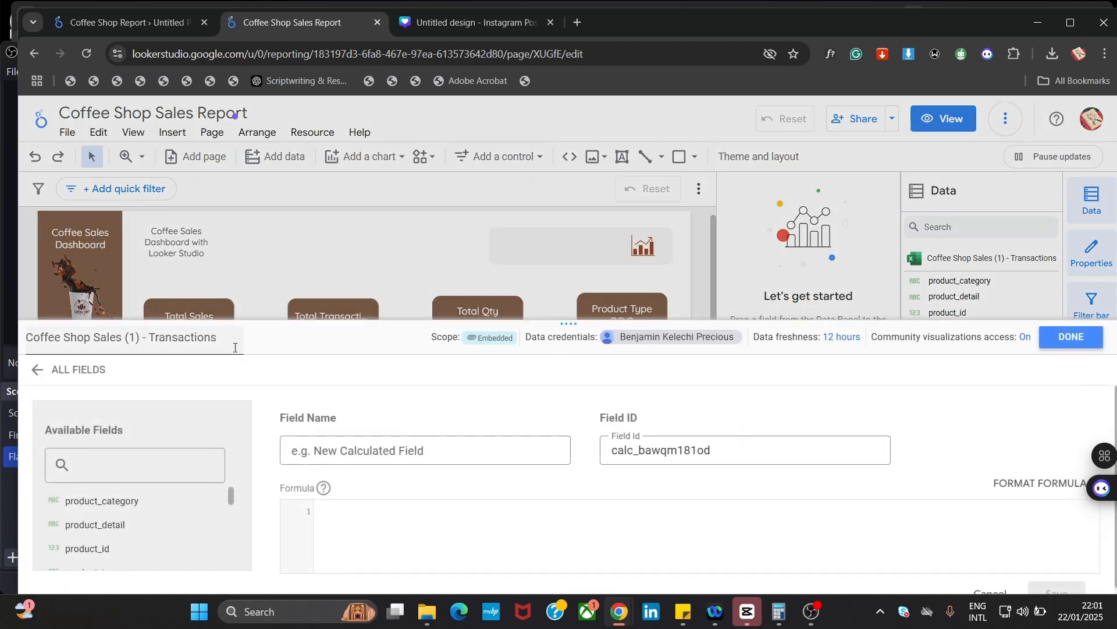
pyautogui.click(375, 448)
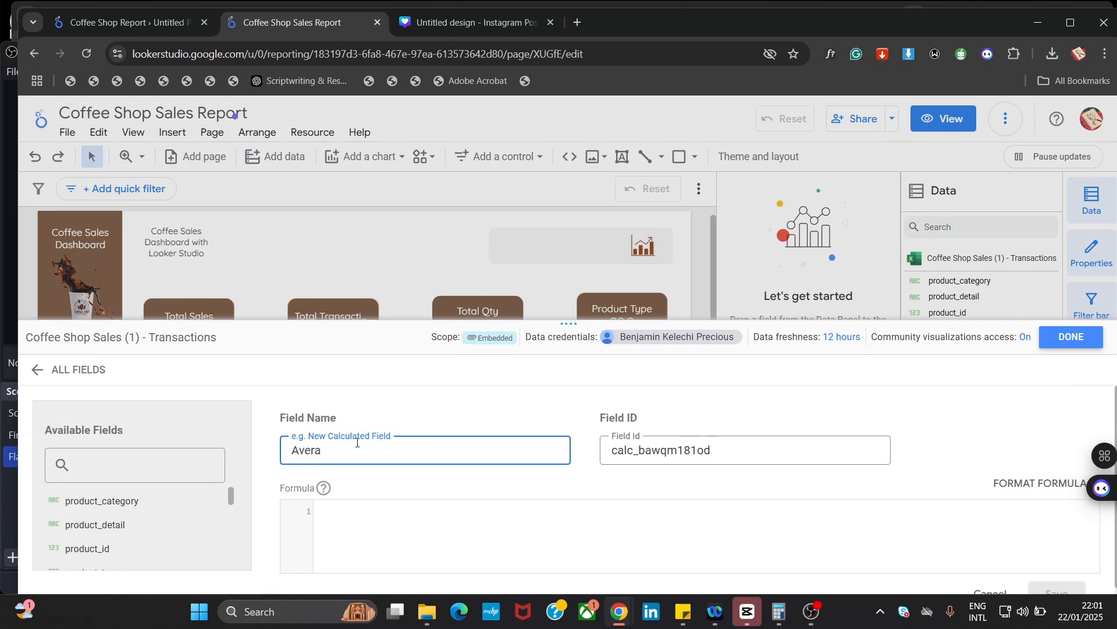
pyautogui.write('Average Transactions')
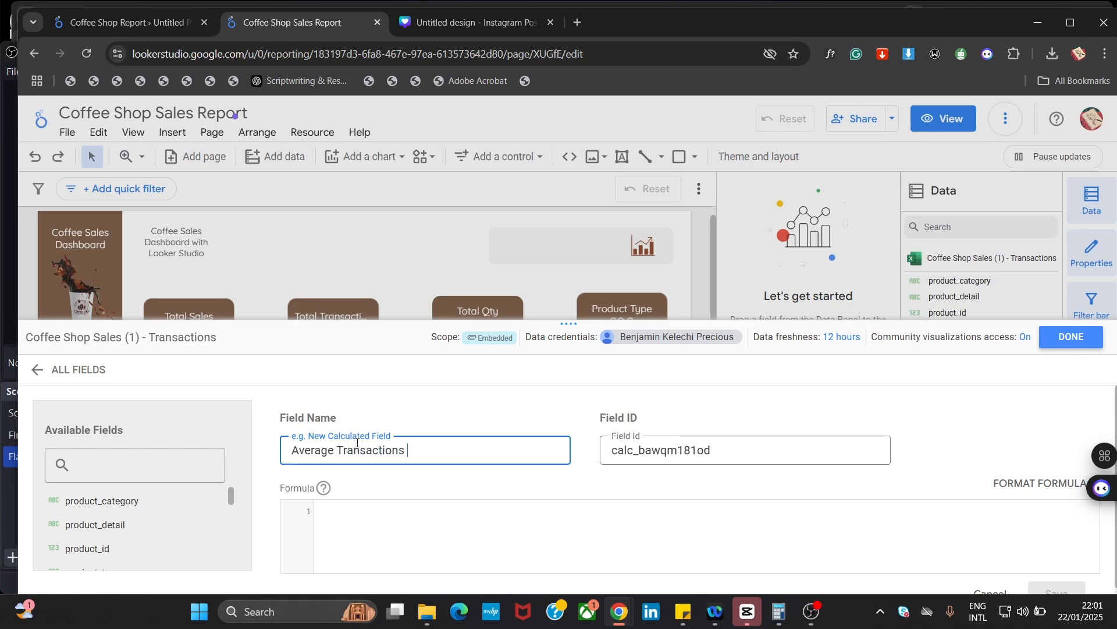
pyautogui.write(' Value')
# Enter the calculated field's formula as Total Sales / Total Transactions, save it and close the field editor
pyautogui.click(395, 544)
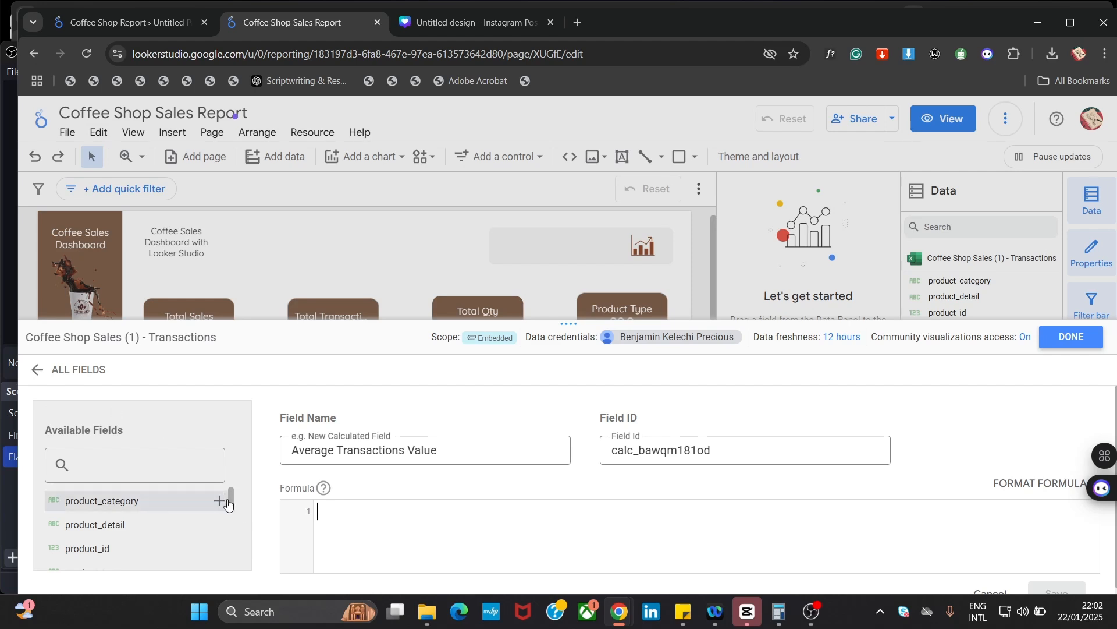
pyautogui.moveTo(232, 495); pyautogui.dragTo(229, 563)
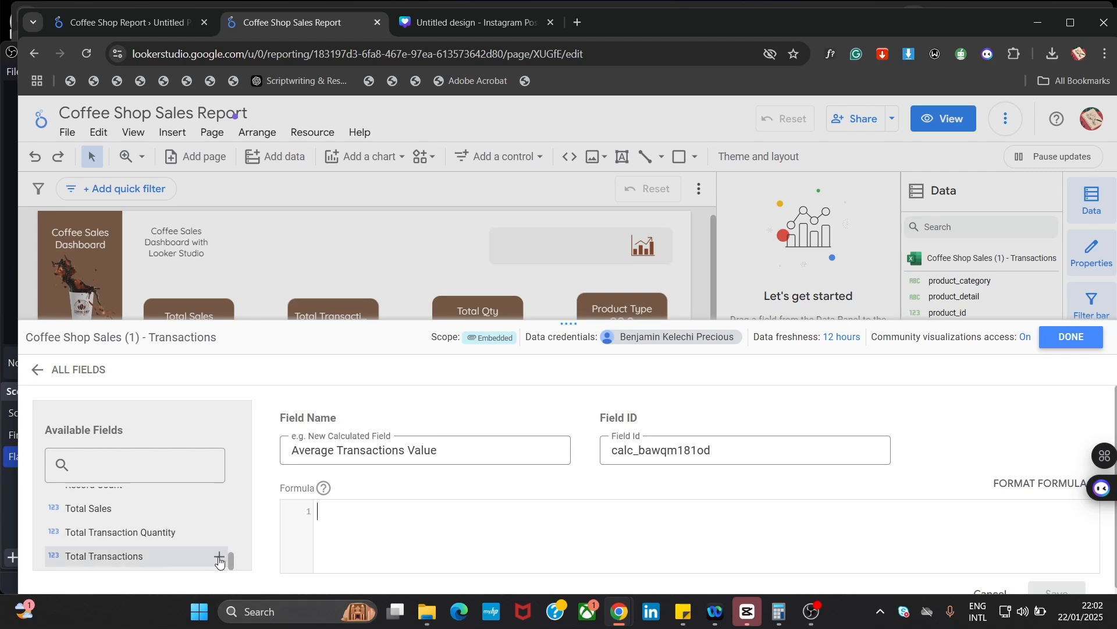
pyautogui.click(125, 515)
pyautogui.write('/')
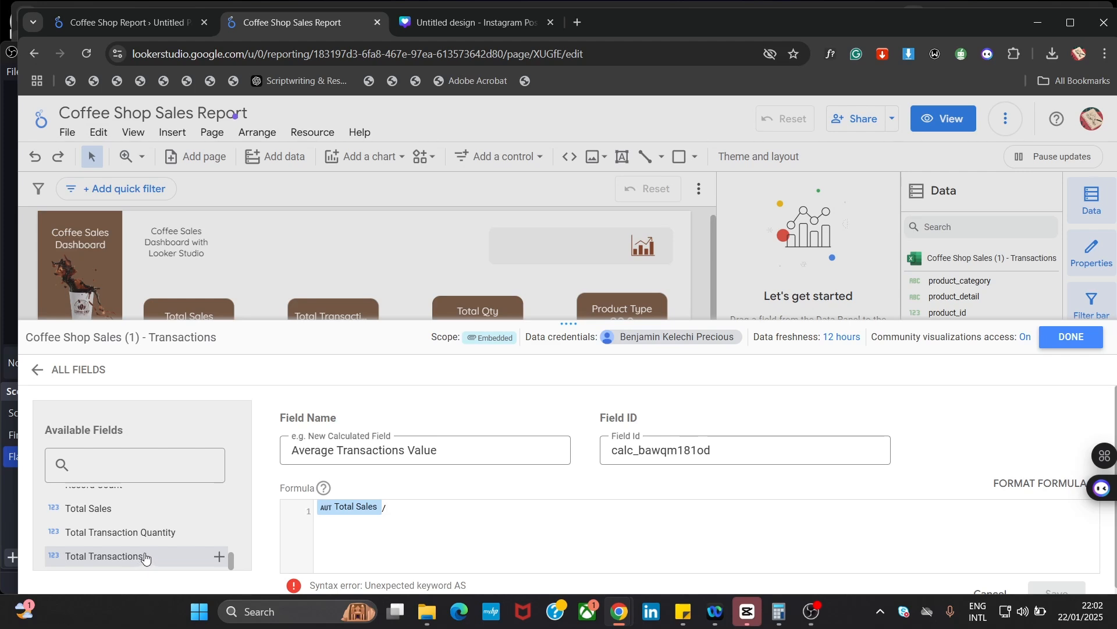
pyautogui.click(144, 557)
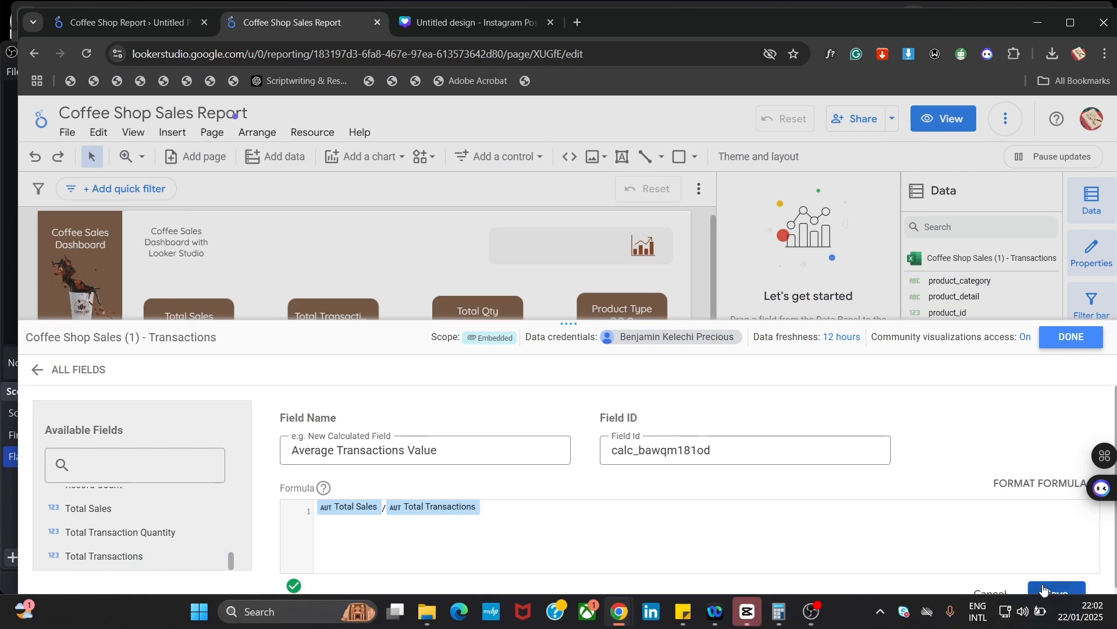
pyautogui.click(1043, 590)
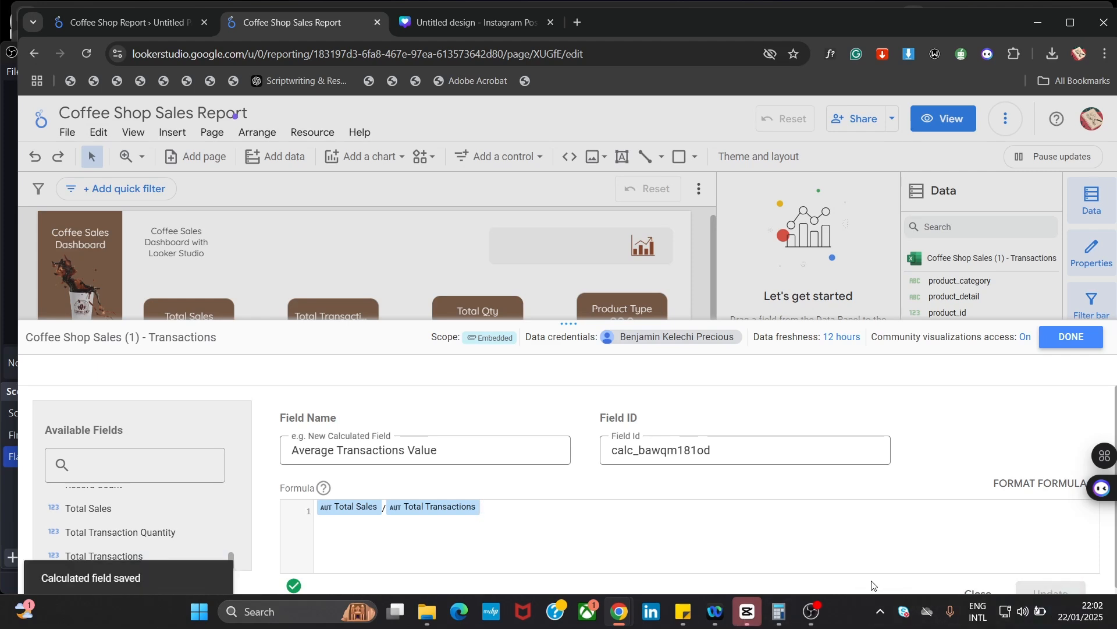
pyautogui.click(1072, 338)
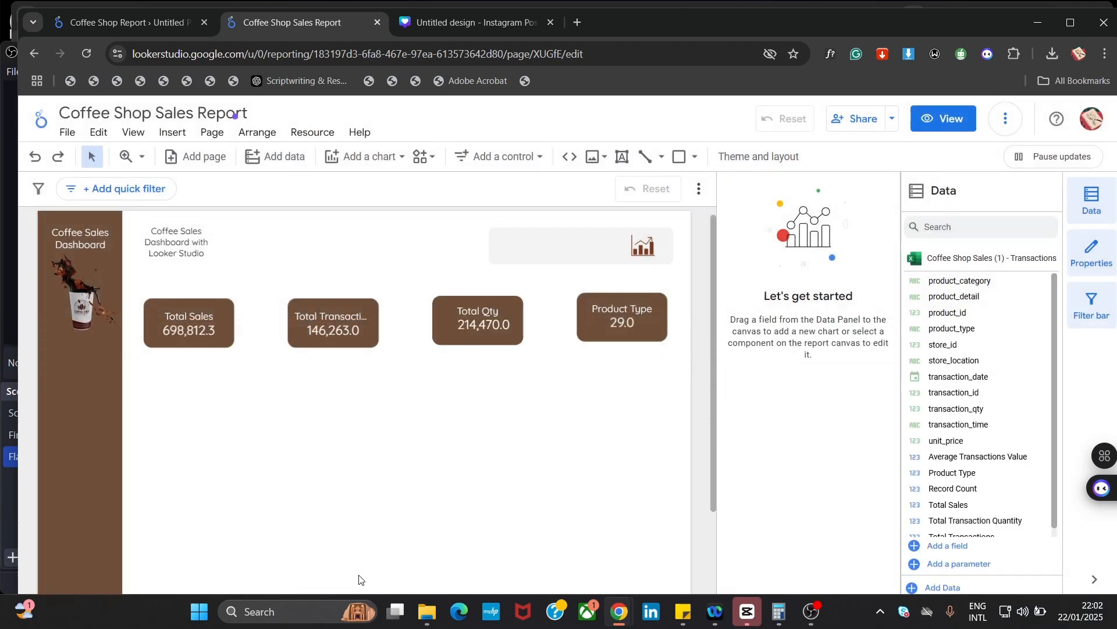
# Add a scorecard below the row of cards with Average Transactions Value as its metric, after checking the reference report
pyautogui.click(91, 29)
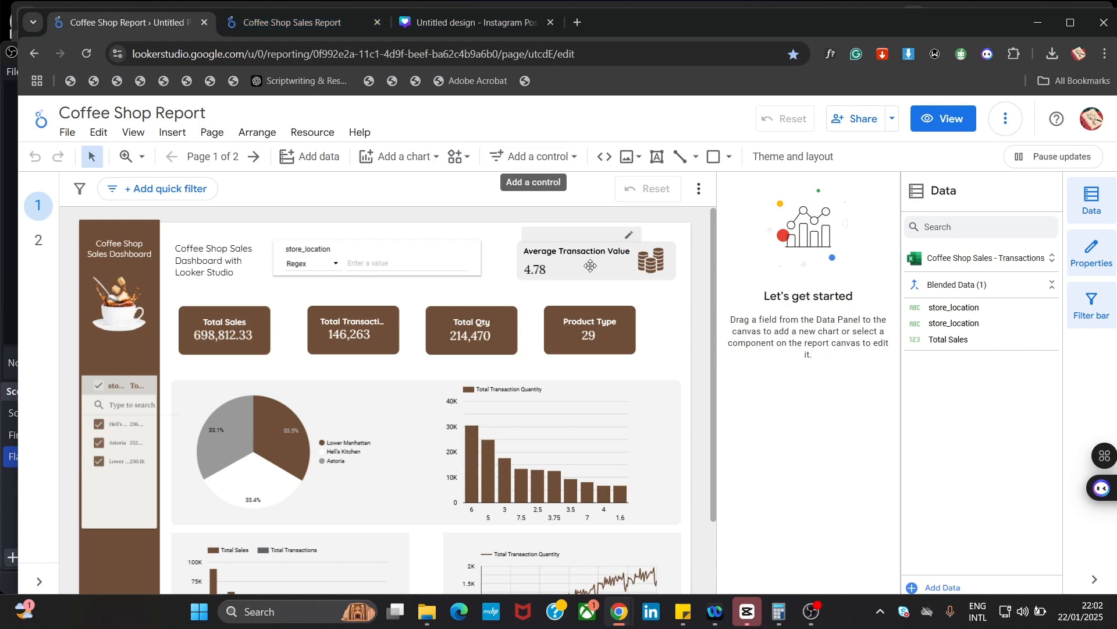
pyautogui.click(280, 32)
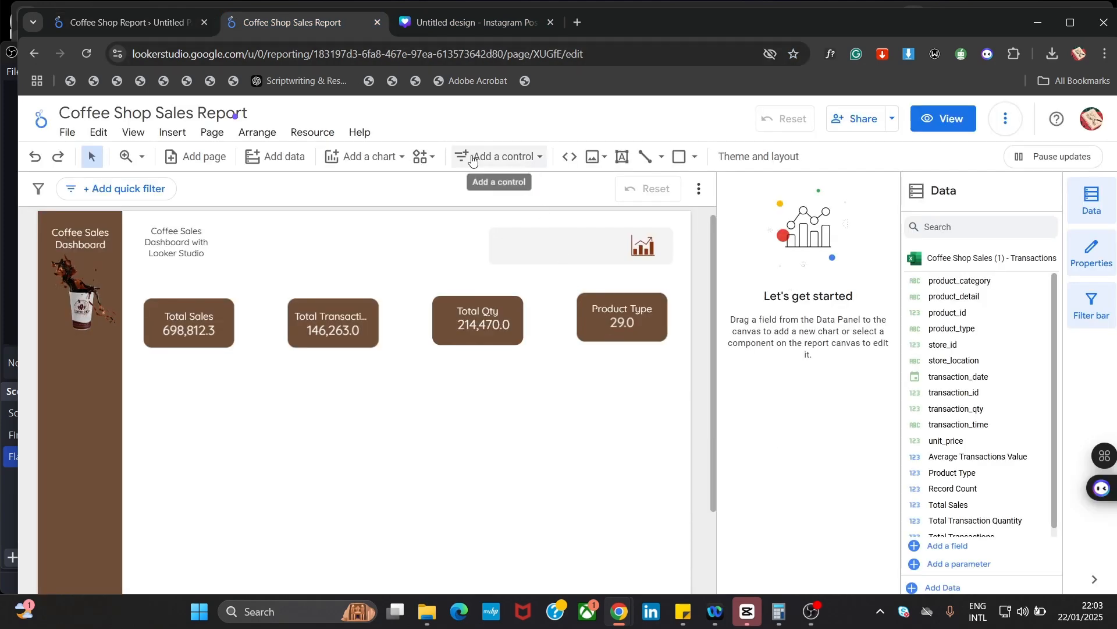
pyautogui.click(366, 157)
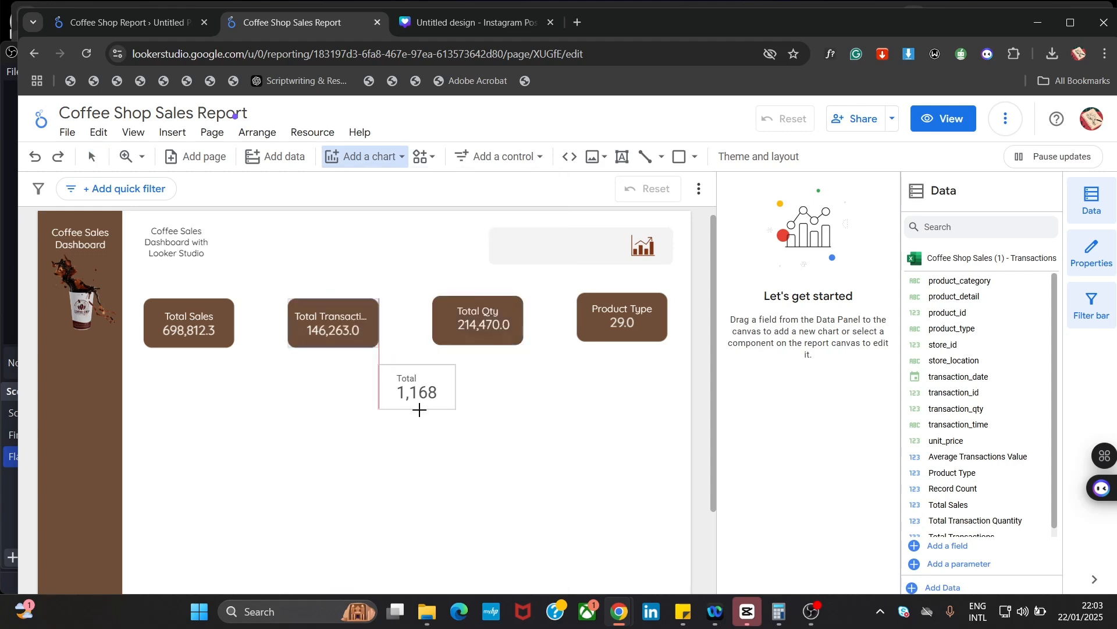
pyautogui.click(419, 403)
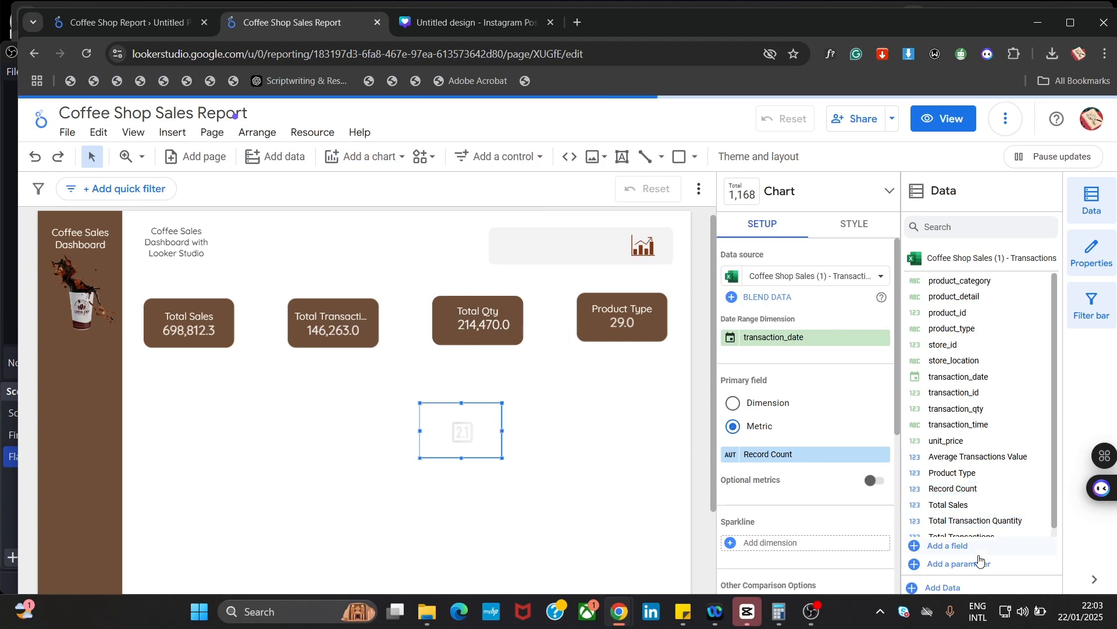
pyautogui.scroll(-1, 1033, 402)
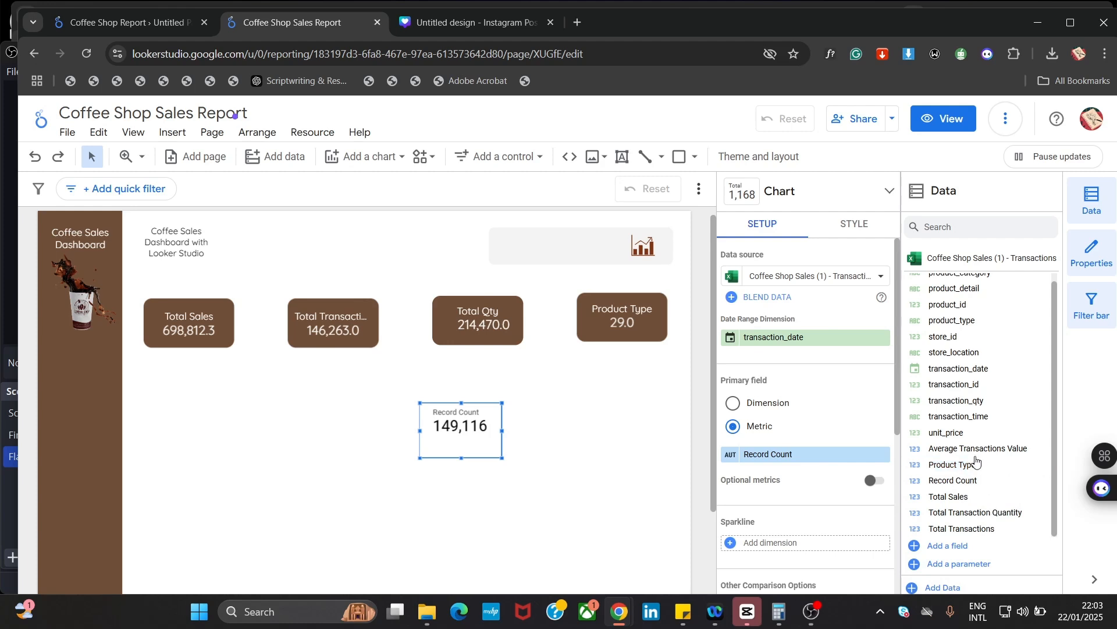
pyautogui.moveTo(971, 453); pyautogui.dragTo(757, 456)
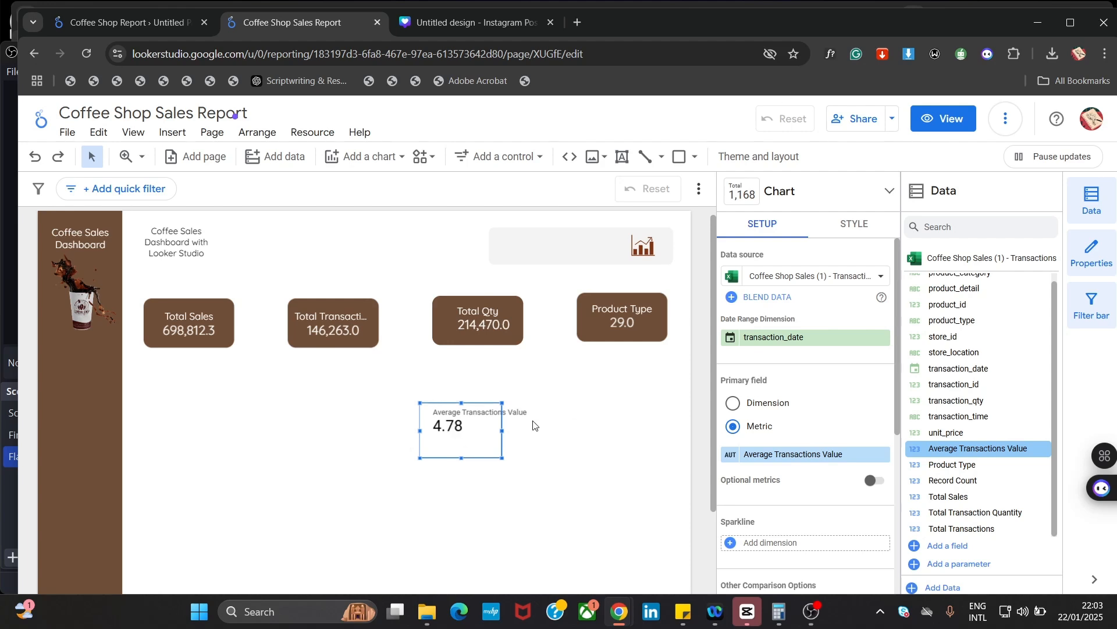
pyautogui.moveTo(467, 447); pyautogui.dragTo(424, 416)
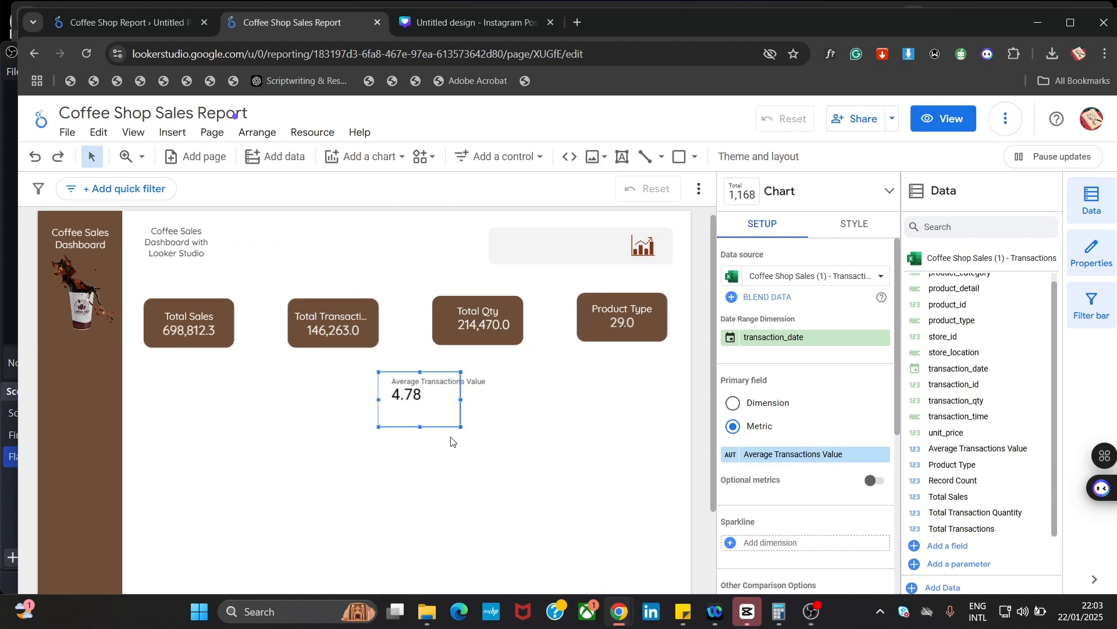
# Show the autogenerated chart title on the Average Transactions Value scorecard and hide its field name
pyautogui.click(873, 224)
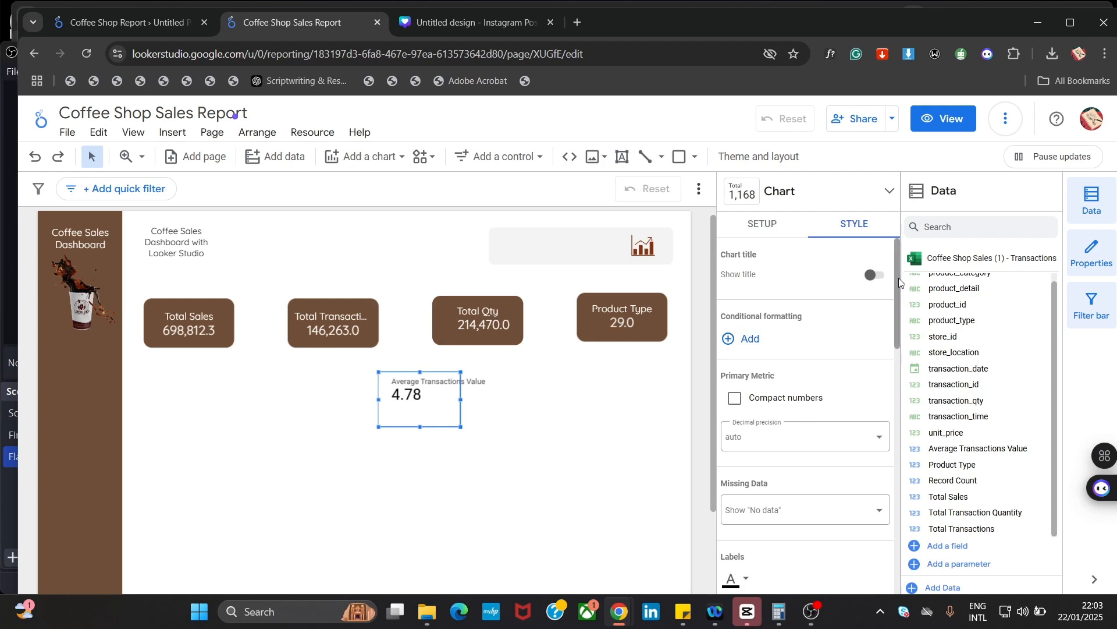
pyautogui.moveTo(899, 285)
pyautogui.mouseDown()
pyautogui.moveTo(903, 305)
pyautogui.moveTo(900, 272)
pyautogui.mouseUp()
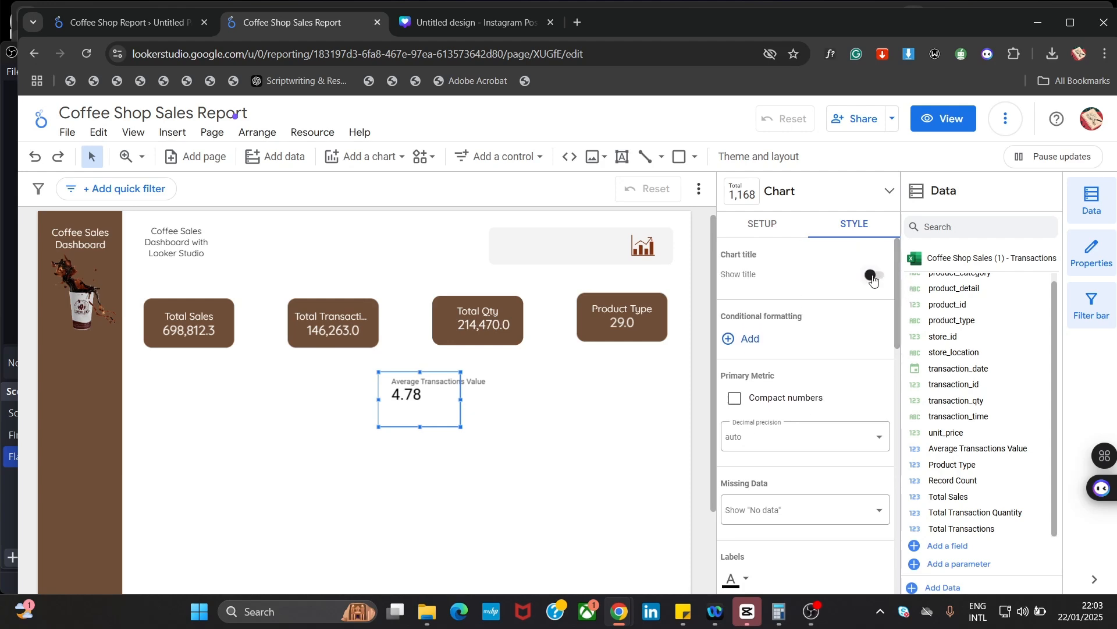
pyautogui.click(873, 274)
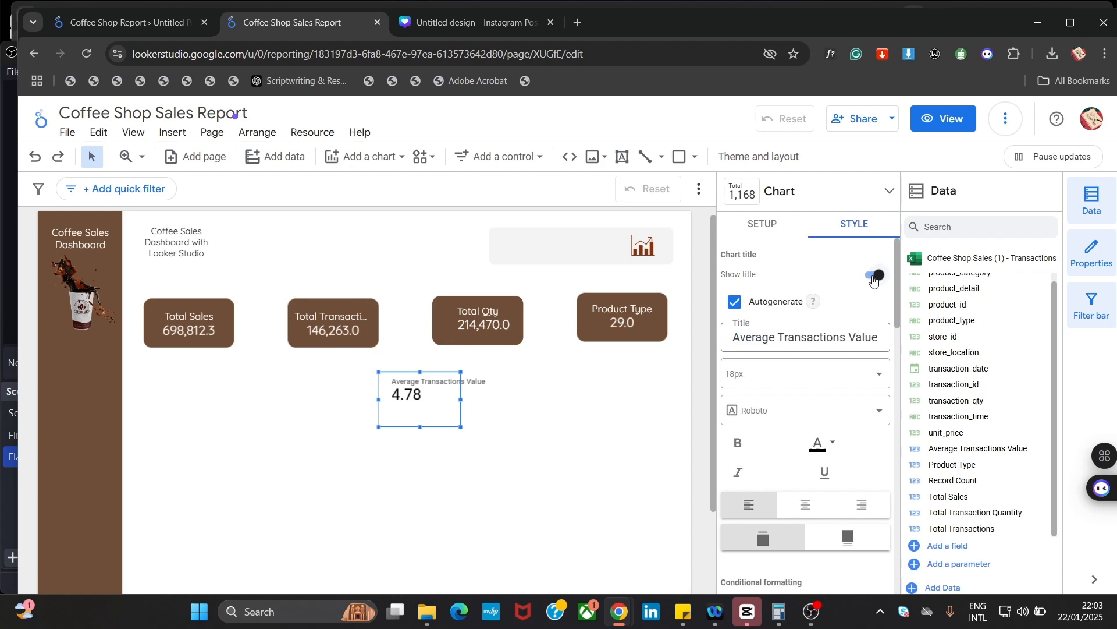
pyautogui.click(768, 342)
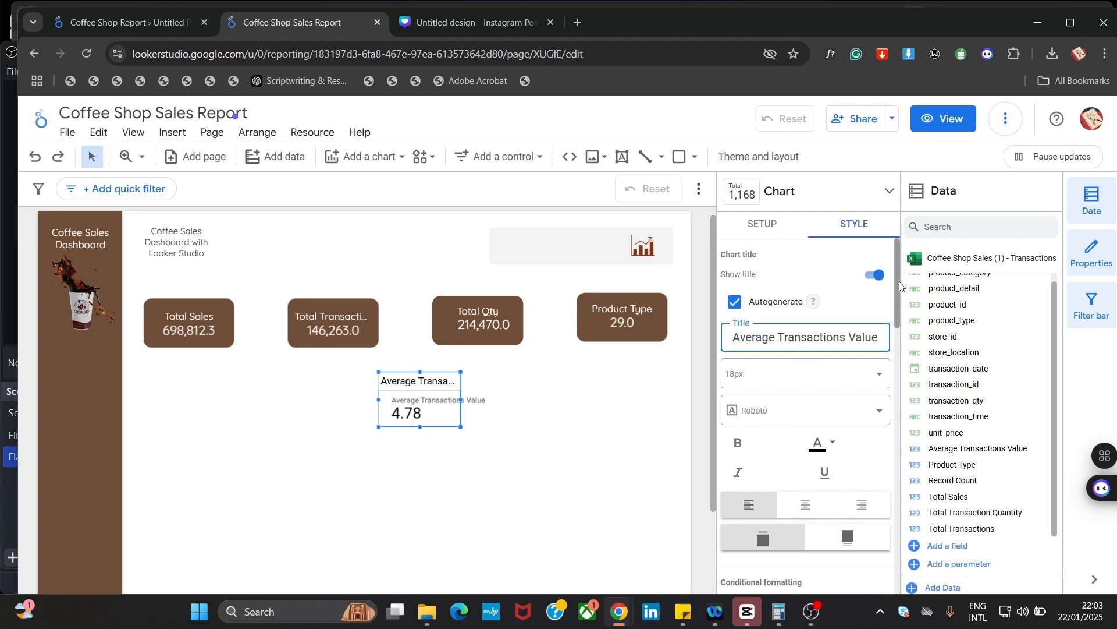
pyautogui.moveTo(899, 281); pyautogui.dragTo(895, 401)
pyautogui.click(735, 479)
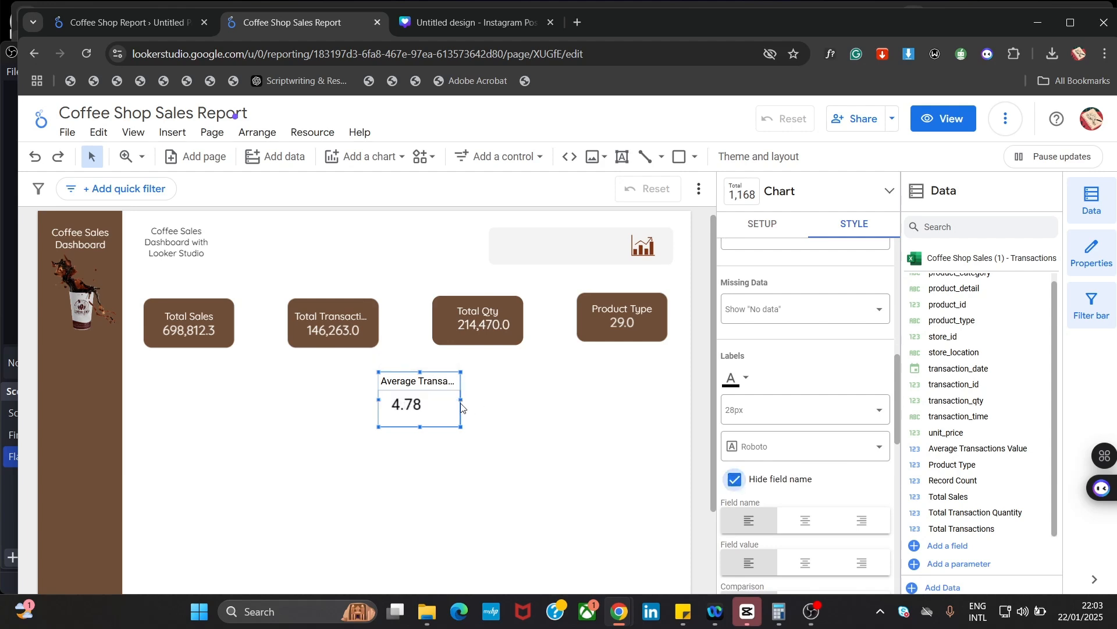
# Widen the Average Transactions Value scorecard to fit its full title and slightly reduce its height
pyautogui.moveTo(462, 407); pyautogui.dragTo(559, 414)
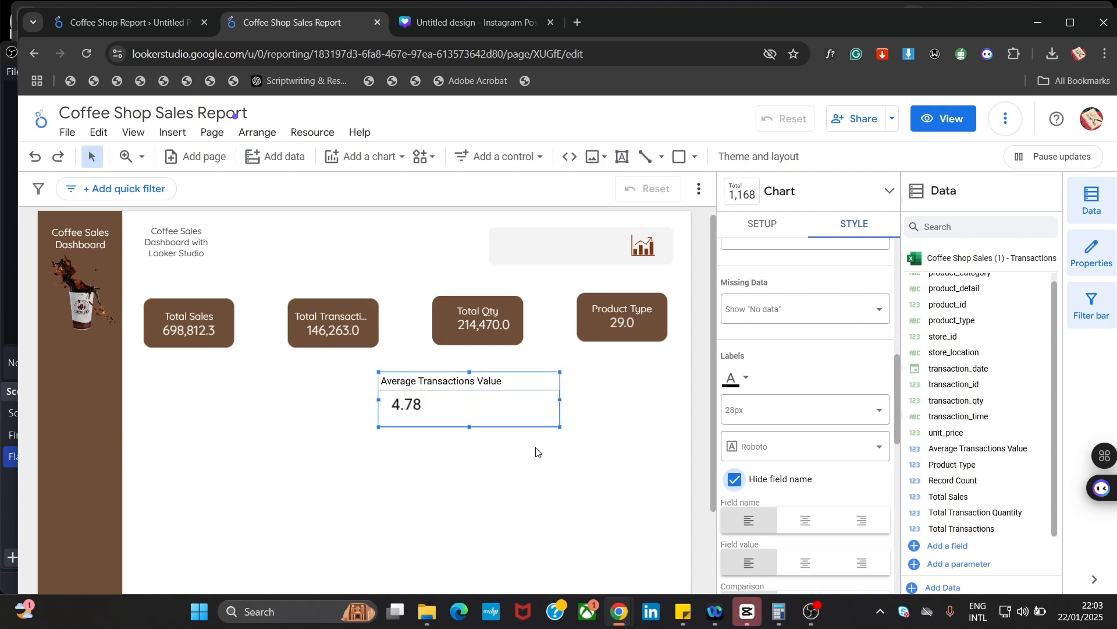
pyautogui.click(472, 428)
pyautogui.click(476, 392)
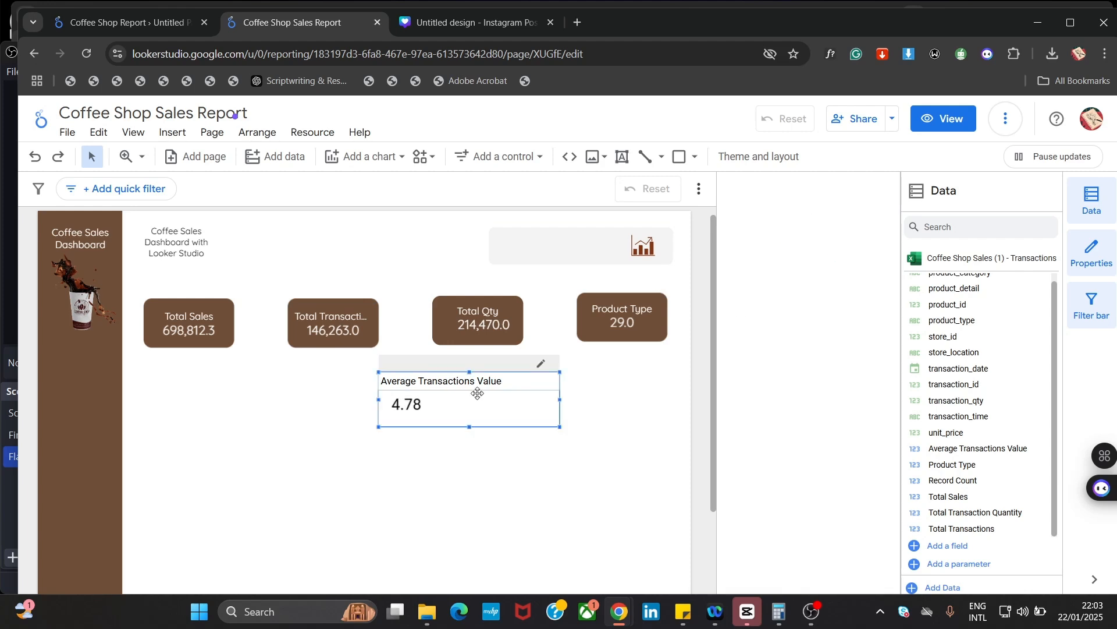
pyautogui.moveTo(471, 427); pyautogui.dragTo(470, 421)
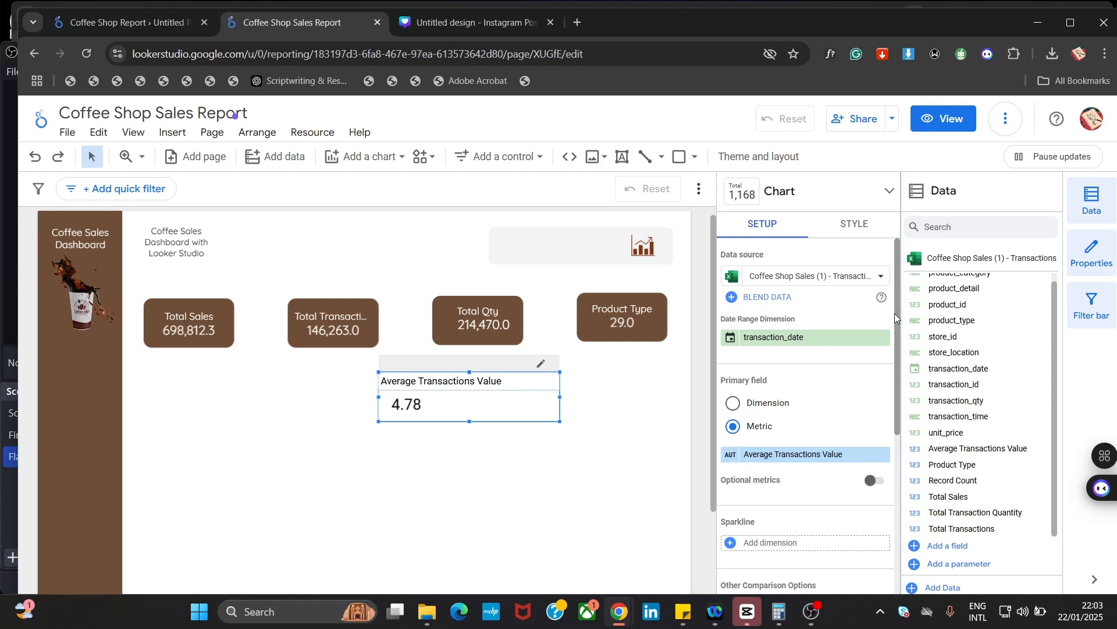
# Set the Average Transactions Value scorecard's title font to Quicksand and keep the title left-aligned
pyautogui.scroll(-1, 895, 314)
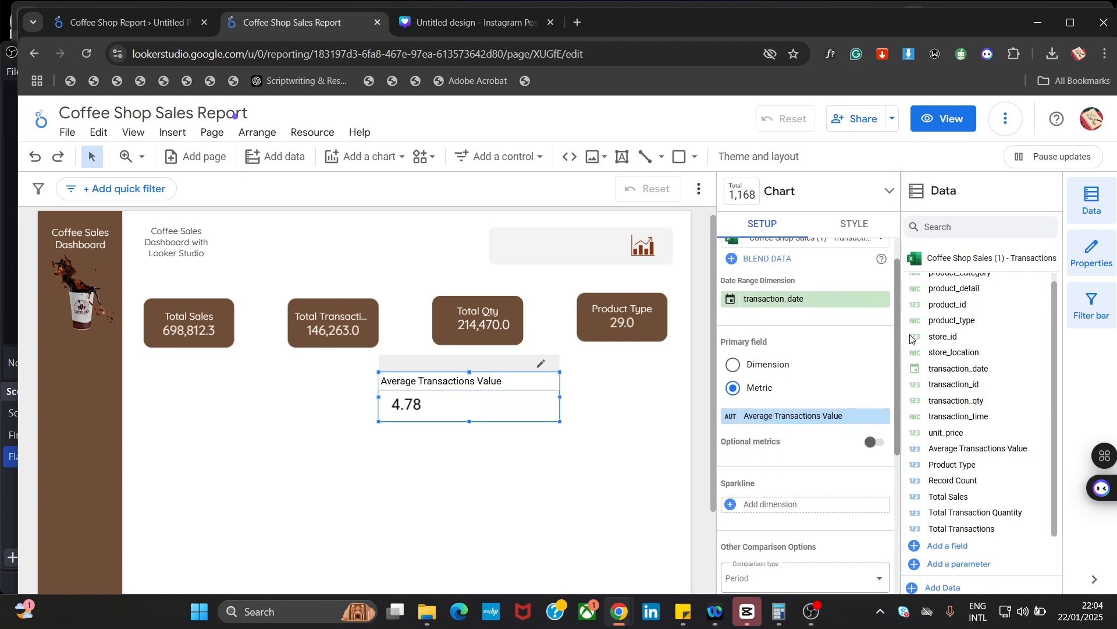
pyautogui.click(854, 224)
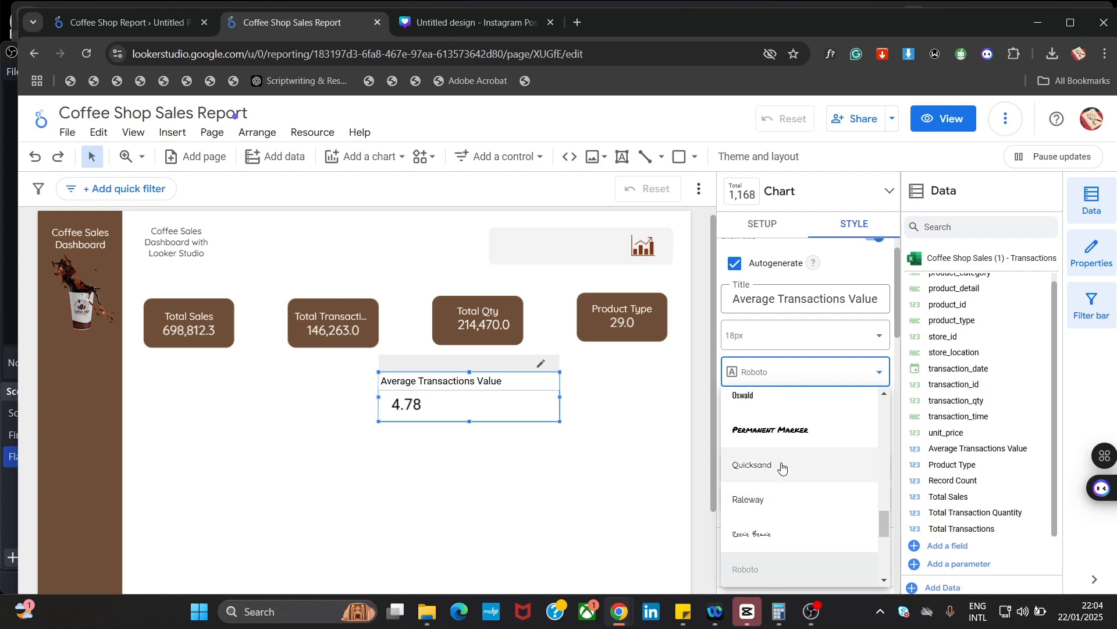
pyautogui.click(782, 466)
pyautogui.scroll(-3, 896, 327)
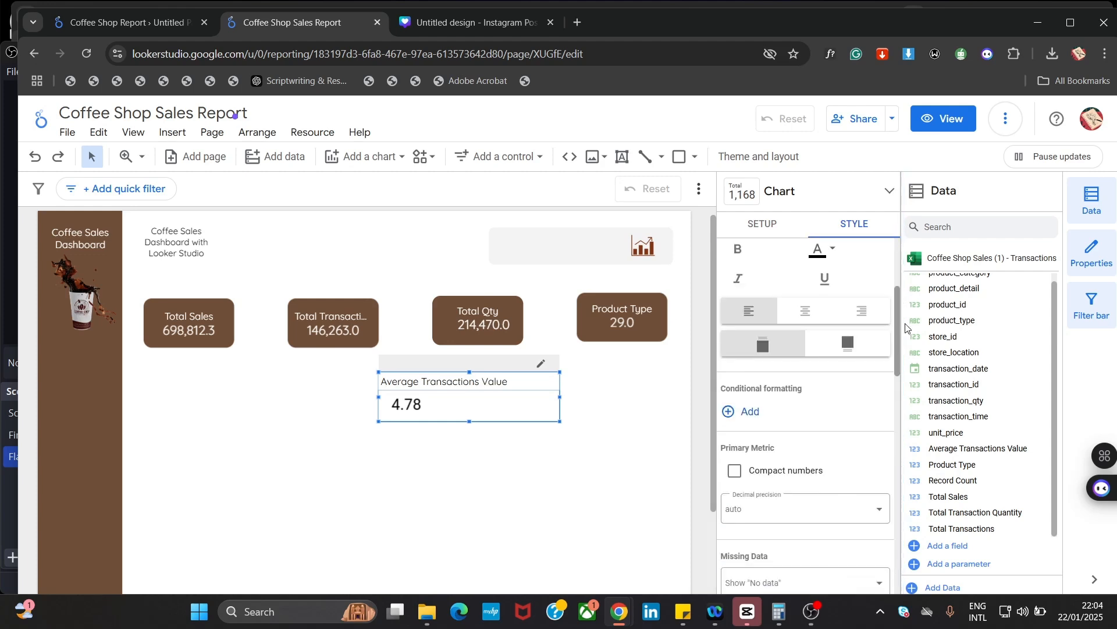
pyautogui.click(817, 318)
pyautogui.click(762, 314)
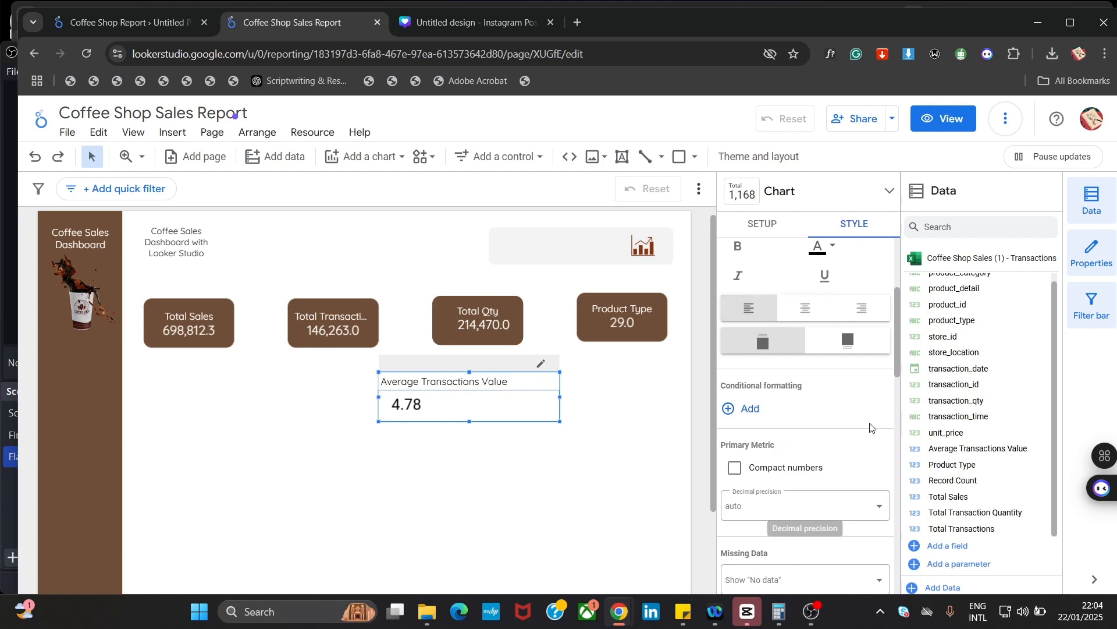
pyautogui.moveTo(896, 337); pyautogui.dragTo(898, 375)
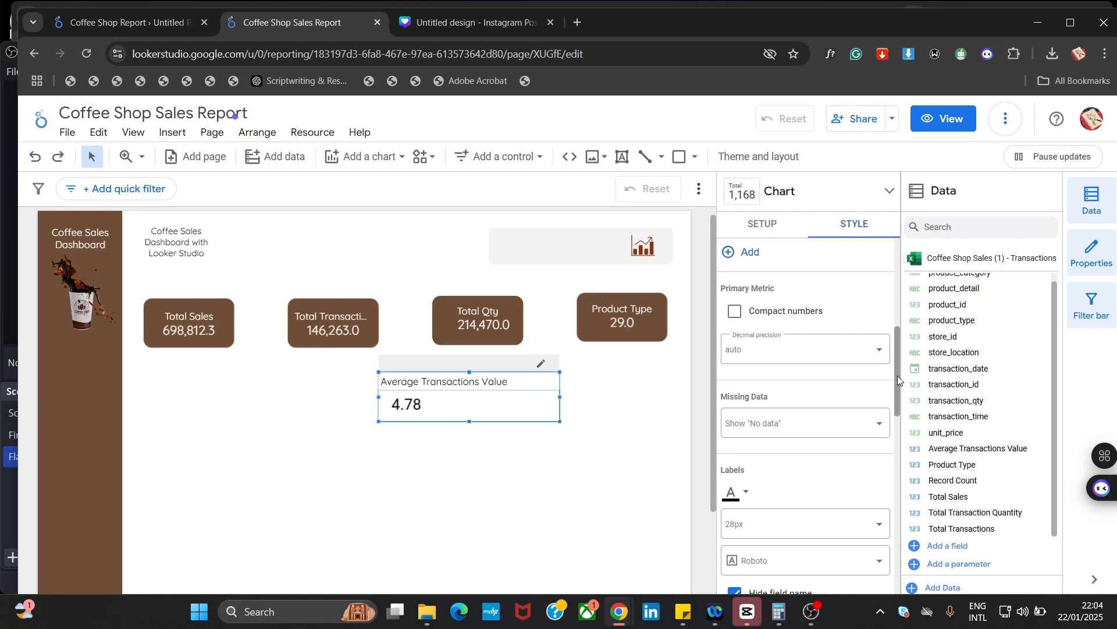
pyautogui.click(465, 485)
pyautogui.click(447, 393)
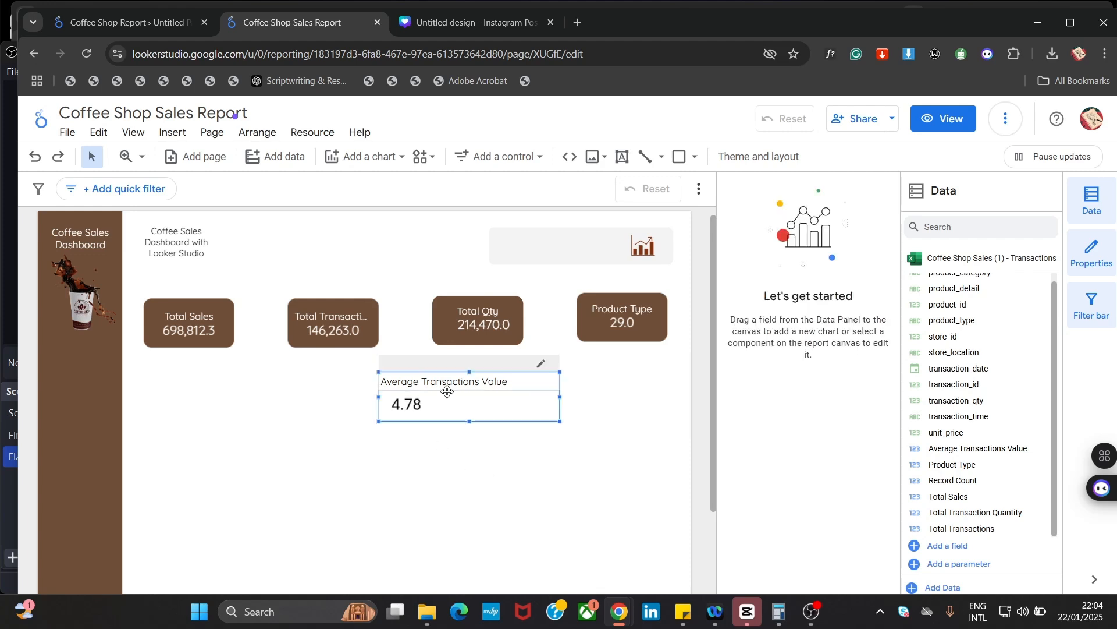
# Try centre alignment on the Average Transactions Value scorecard's title, field name and field value, and return all three to left alignment
pyautogui.click(846, 233)
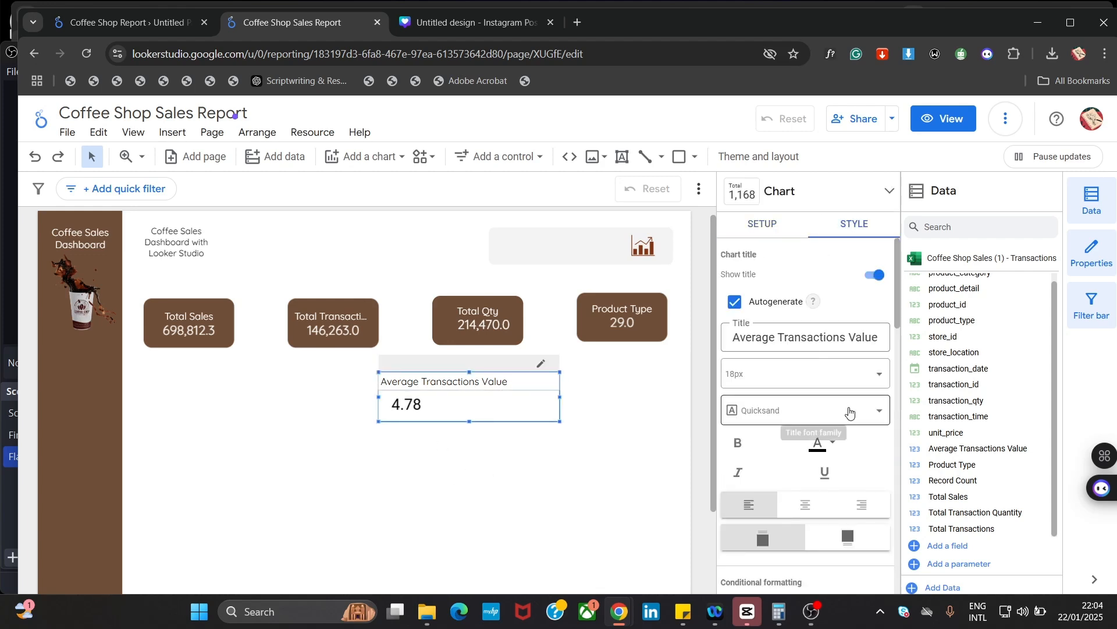
pyautogui.click(810, 509)
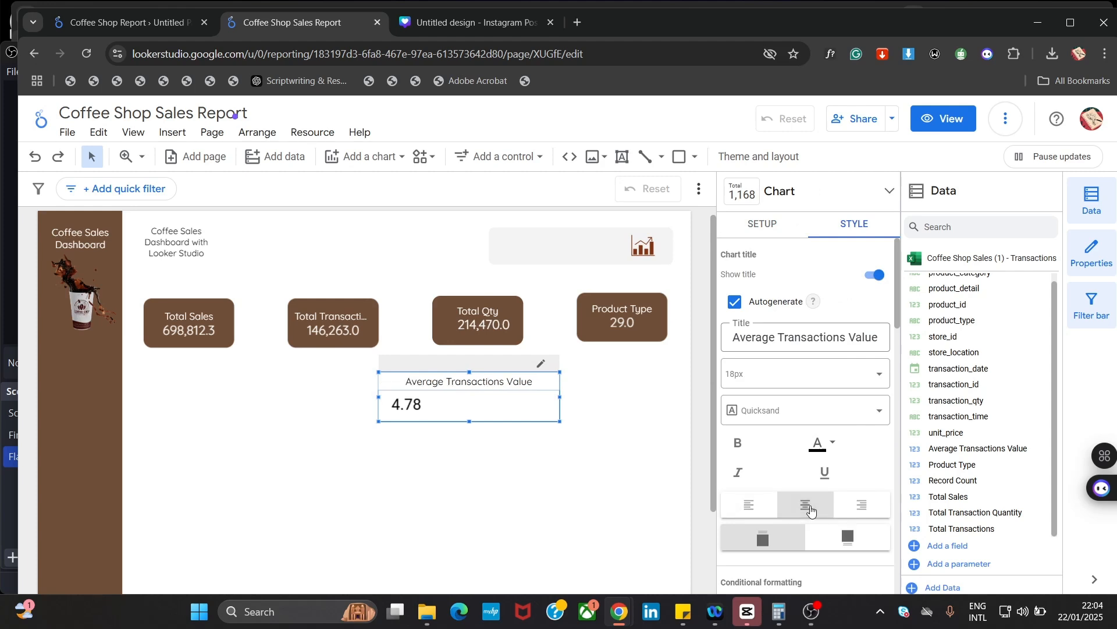
pyautogui.click(758, 498)
pyautogui.moveTo(898, 274); pyautogui.dragTo(906, 424)
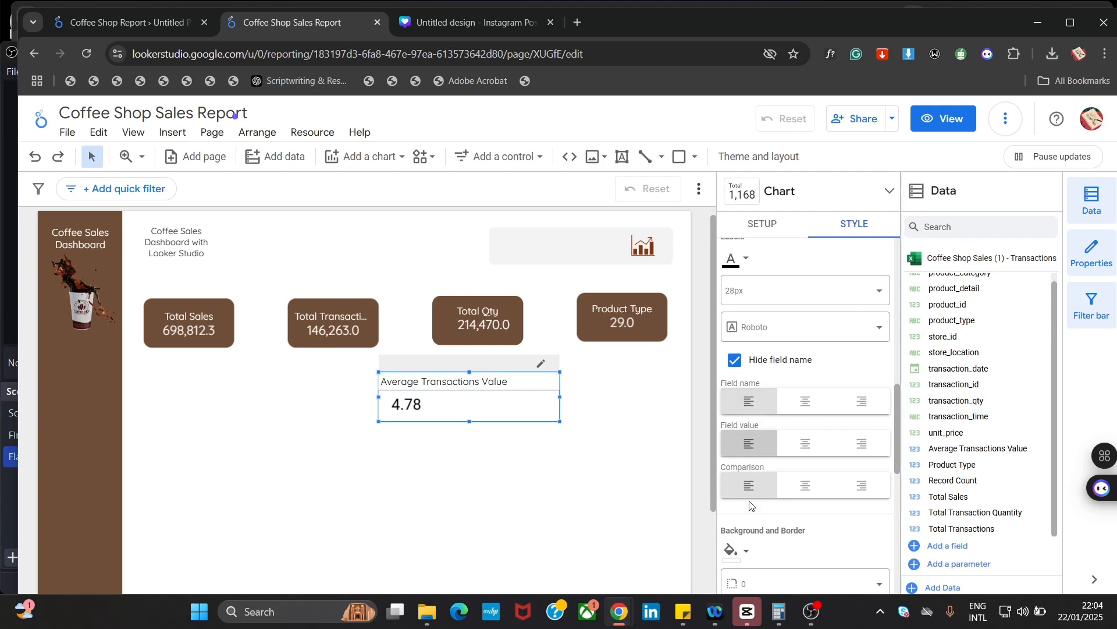
pyautogui.click(809, 409)
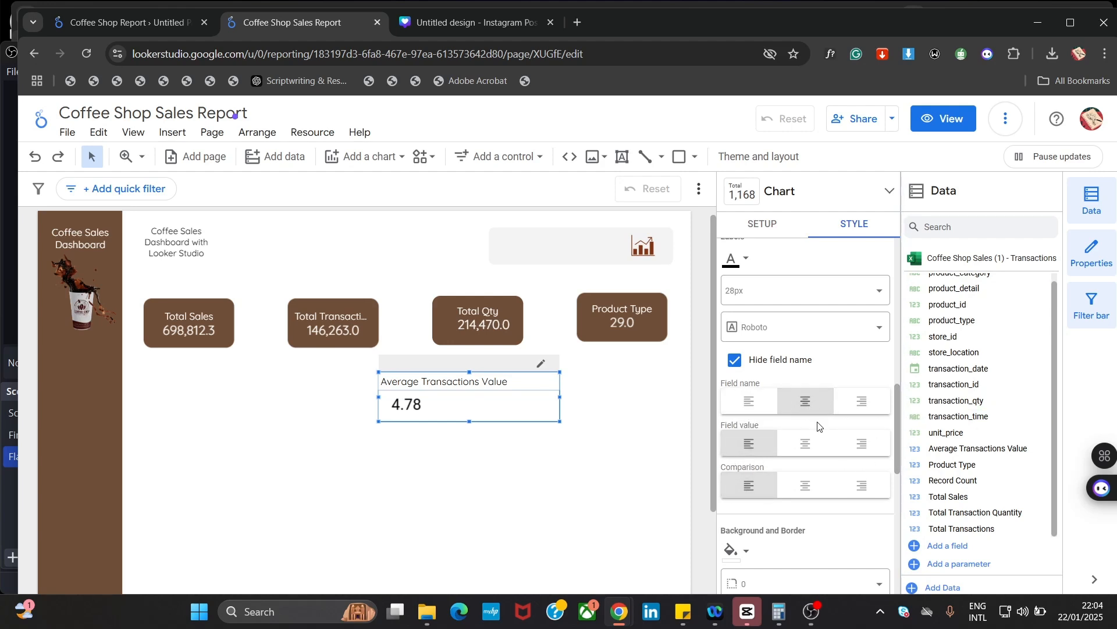
pyautogui.click(813, 445)
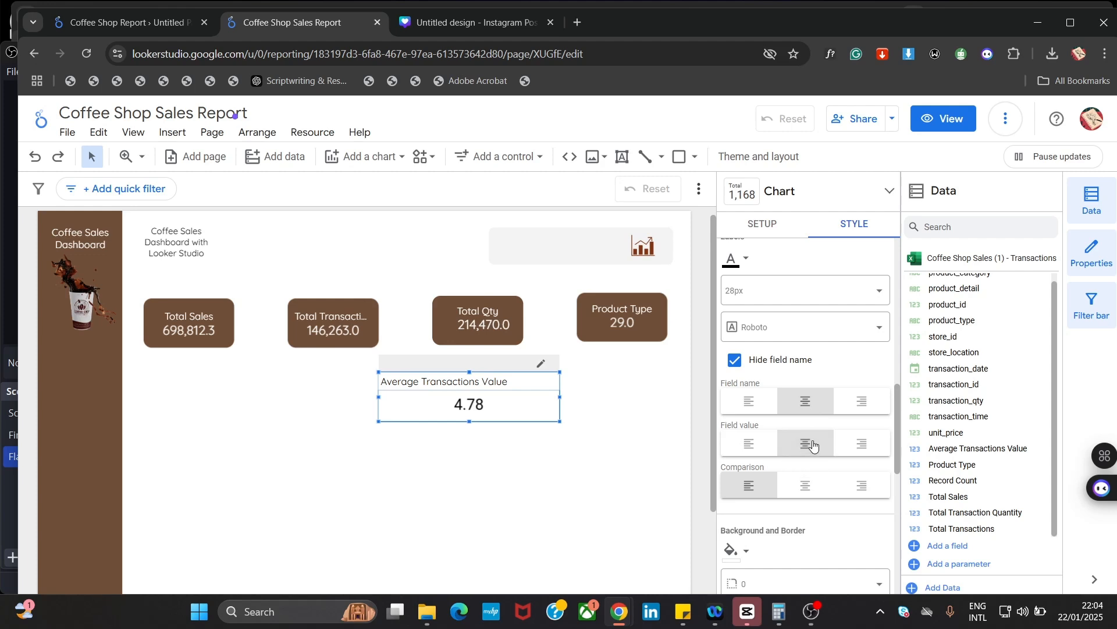
pyautogui.click(749, 400)
pyautogui.click(749, 444)
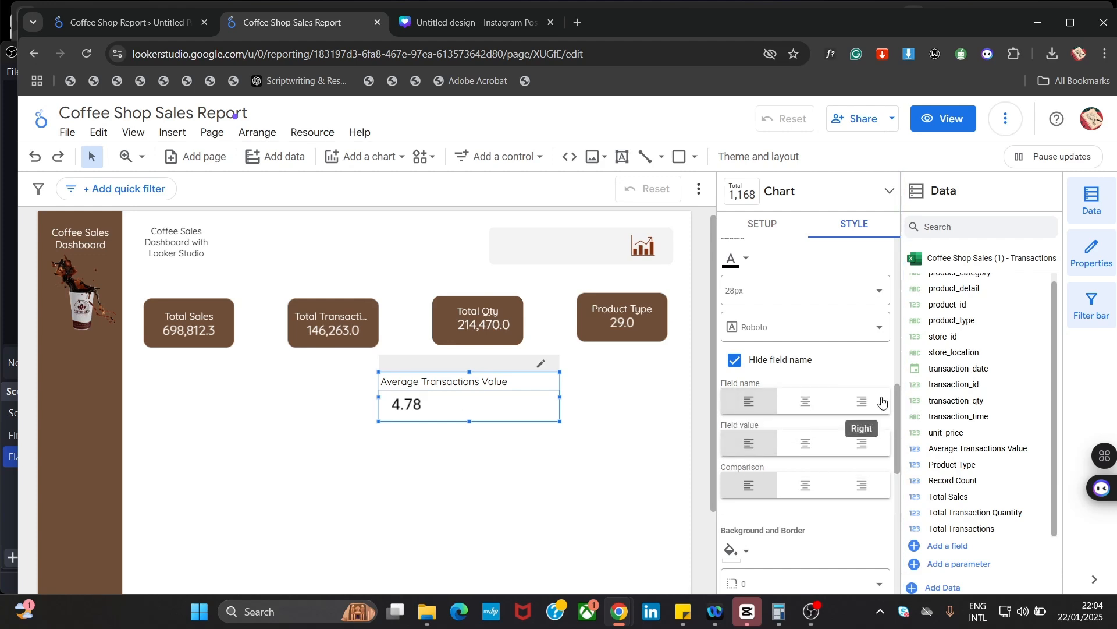
# Set the label font of the Average Transactions Value scorecard's value to Quicksand
pyautogui.click(797, 326)
pyautogui.click(806, 427)
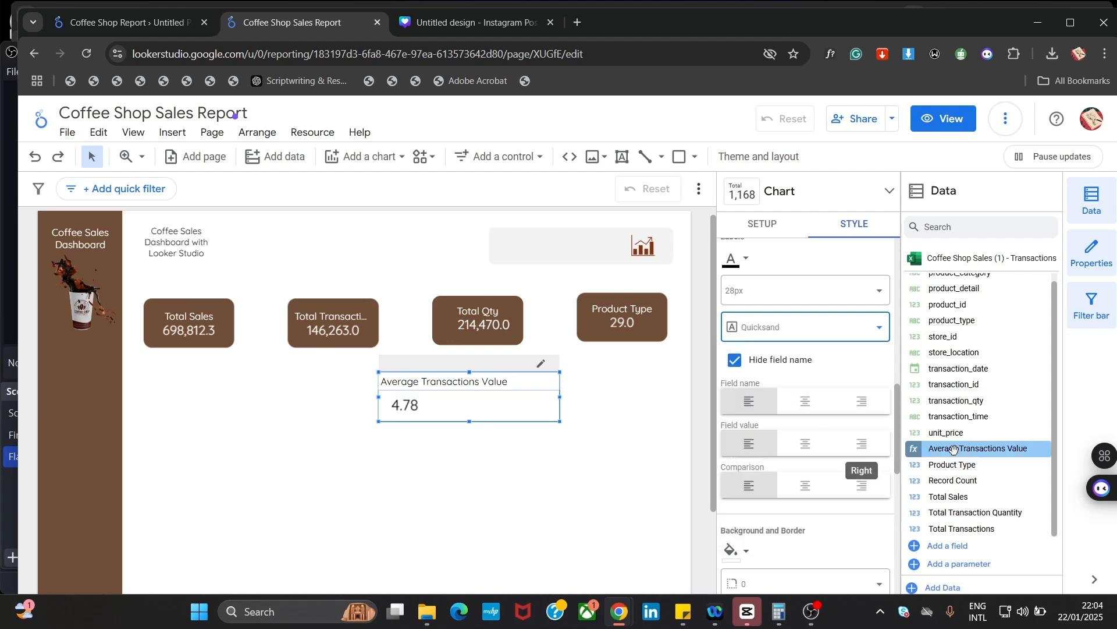
pyautogui.moveTo(899, 413); pyautogui.dragTo(640, 502)
pyautogui.click(636, 496)
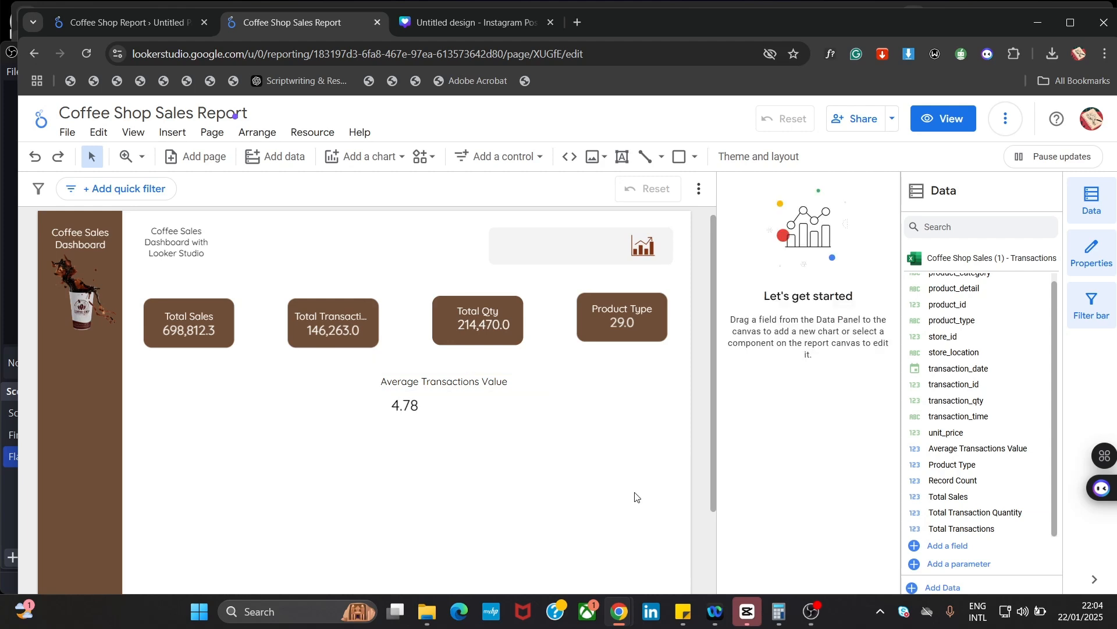
# Set the line height padding of the Average Transactions Value scorecard to 0px
pyautogui.click(428, 409)
pyautogui.click(853, 225)
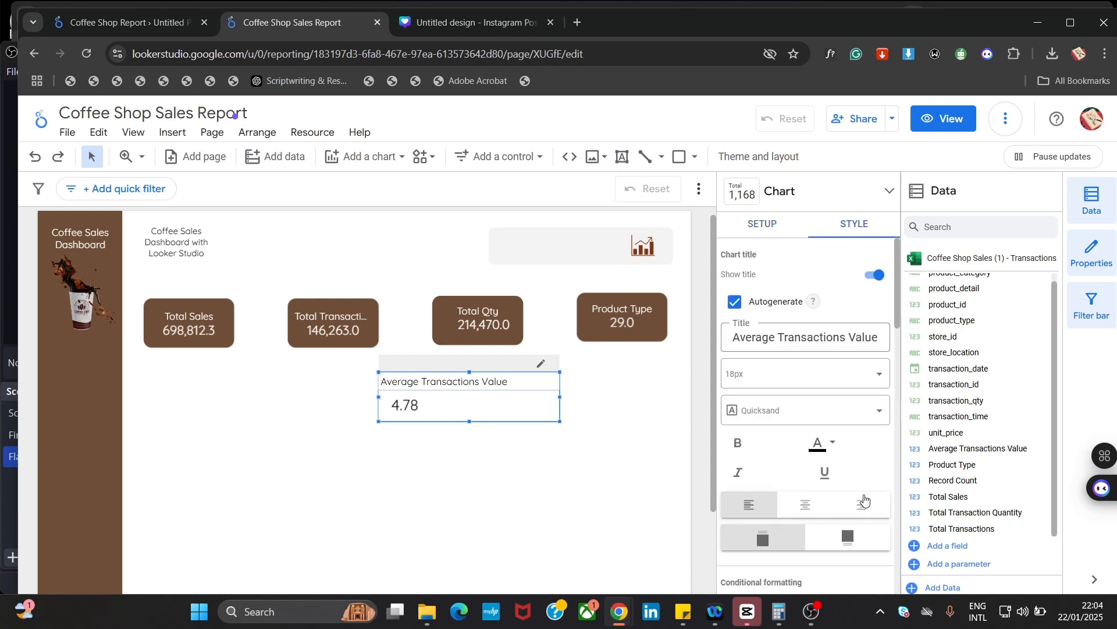
pyautogui.moveTo(900, 326); pyautogui.dragTo(909, 567)
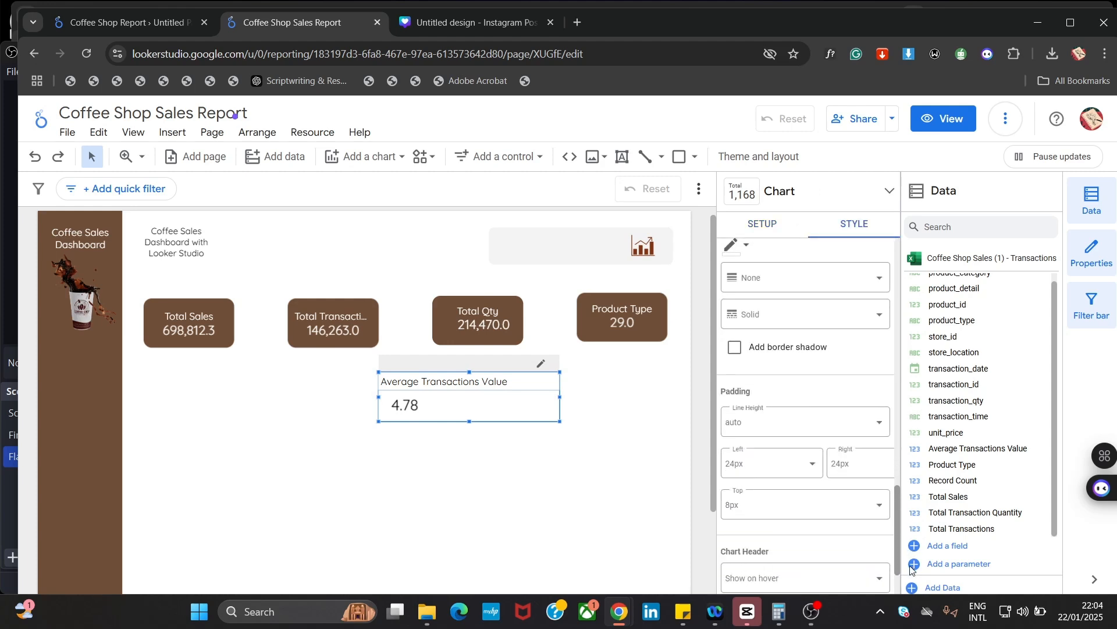
pyautogui.click(797, 450)
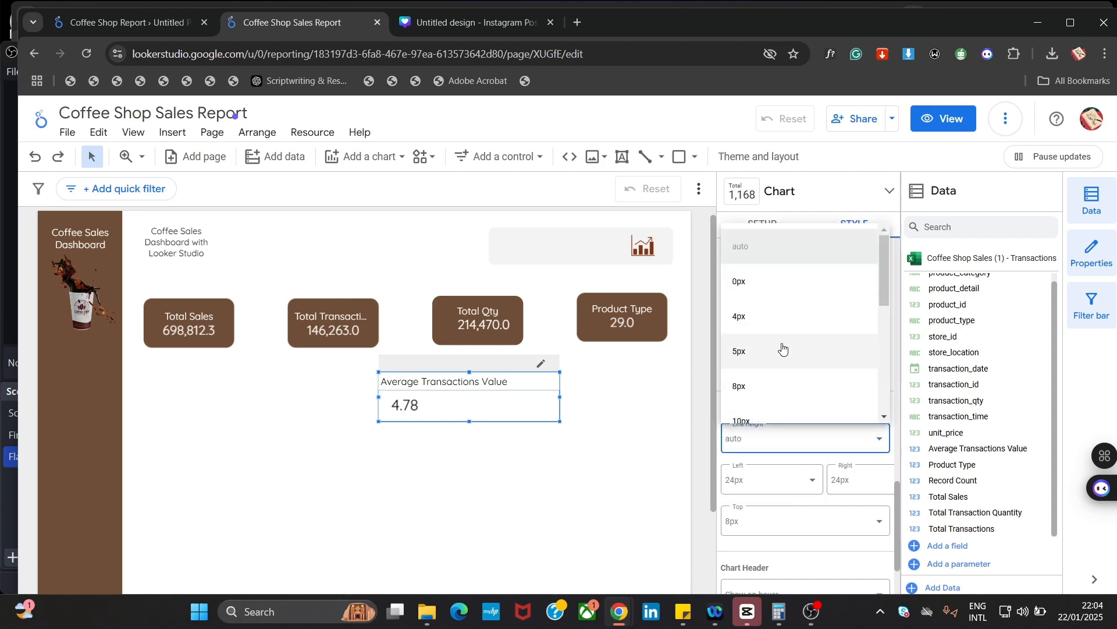
pyautogui.click(790, 283)
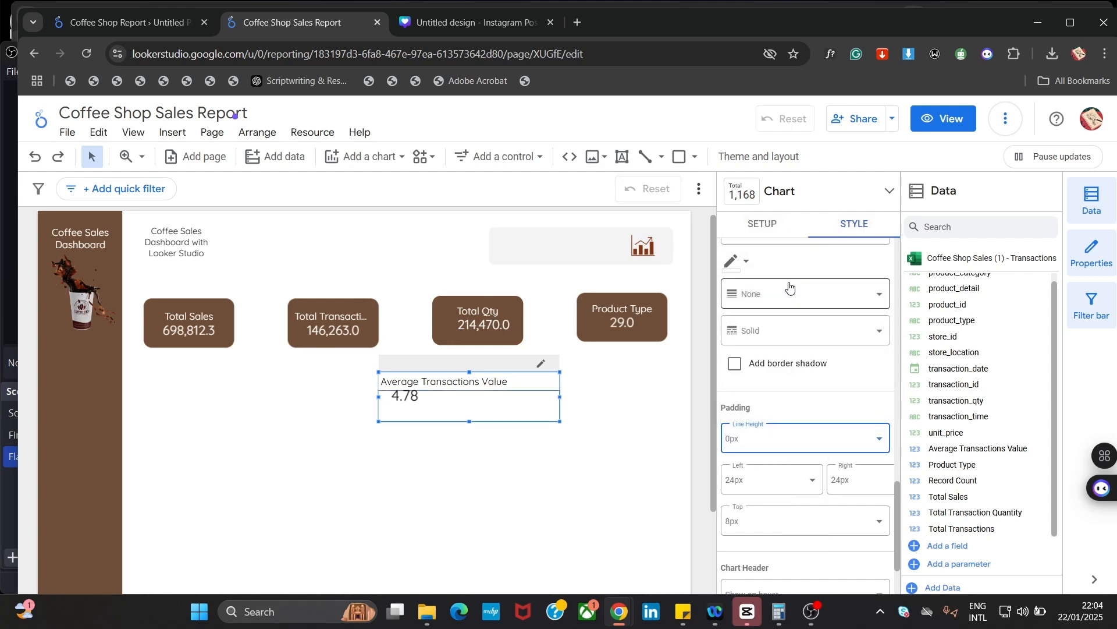
# Reduce the scorecard's left padding step by step through 10px, 8px, 5px and 4px, ending at 0px
pyautogui.click(782, 496)
pyautogui.click(760, 381)
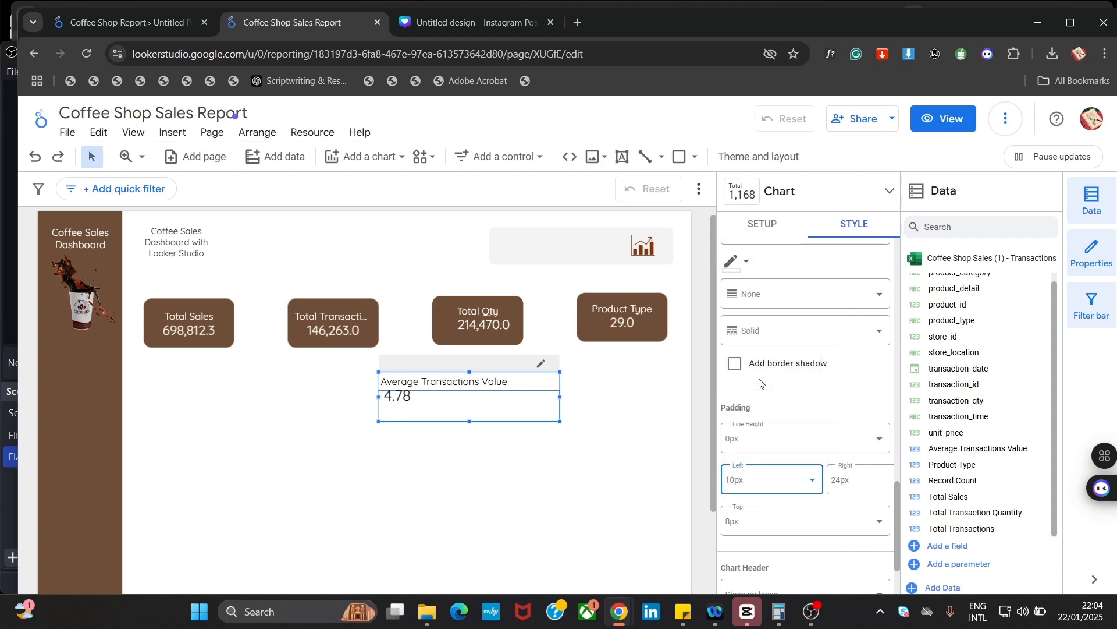
pyautogui.click(775, 481)
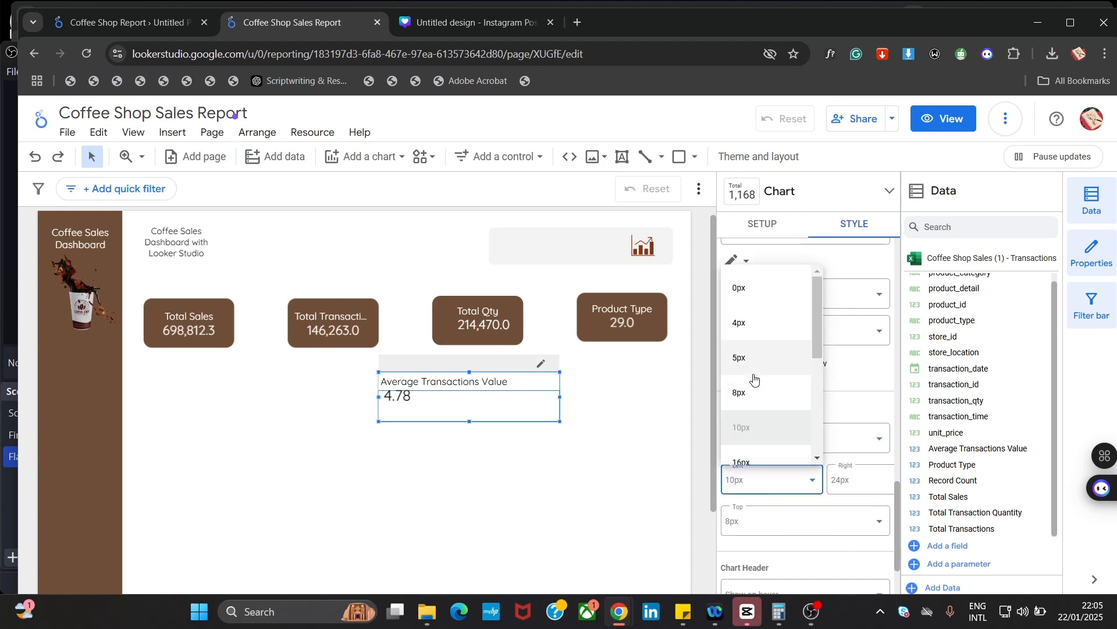
pyautogui.click(762, 395)
pyautogui.click(771, 481)
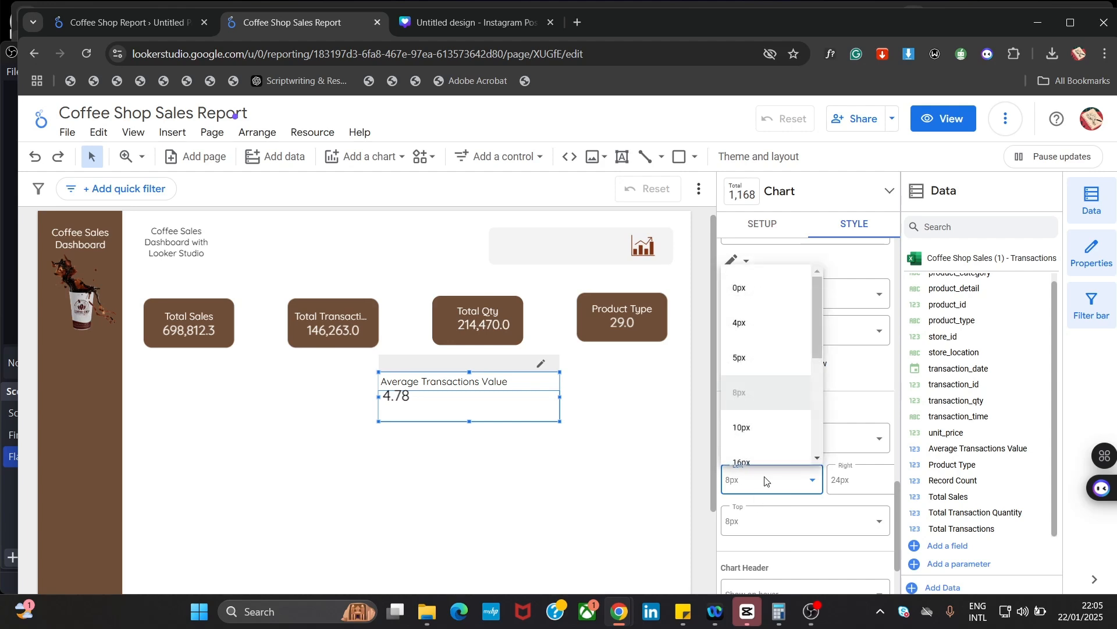
pyautogui.click(744, 349)
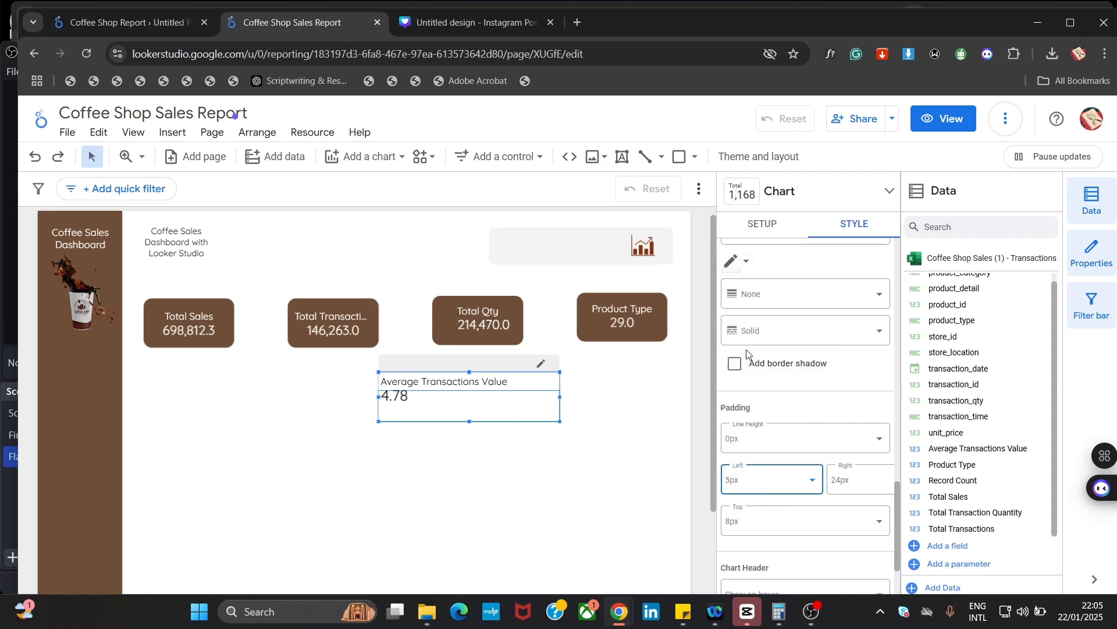
pyautogui.click(773, 485)
pyautogui.click(774, 330)
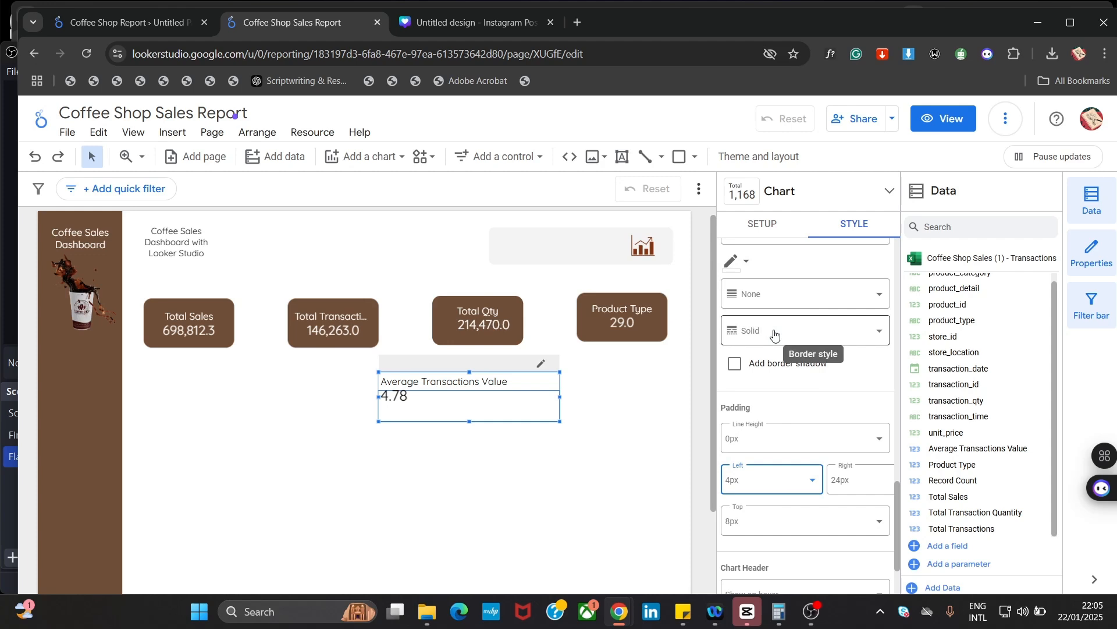
pyautogui.click(773, 484)
pyautogui.click(768, 291)
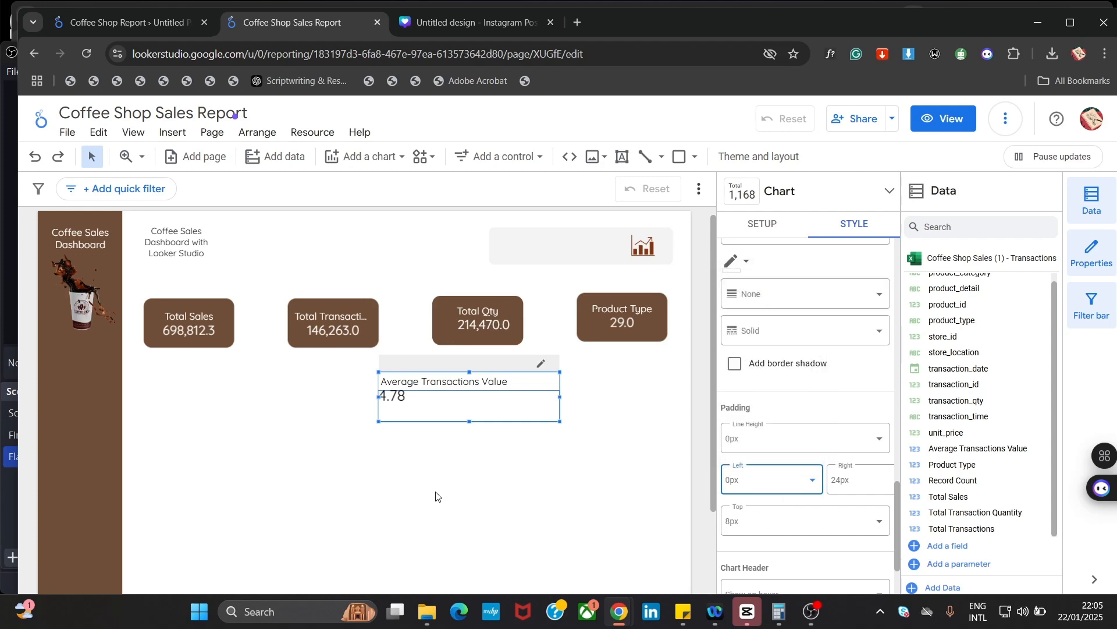
pyautogui.click(467, 490)
# Set the chart header of the Average Transactions Value scorecard to Do not show
pyautogui.click(439, 398)
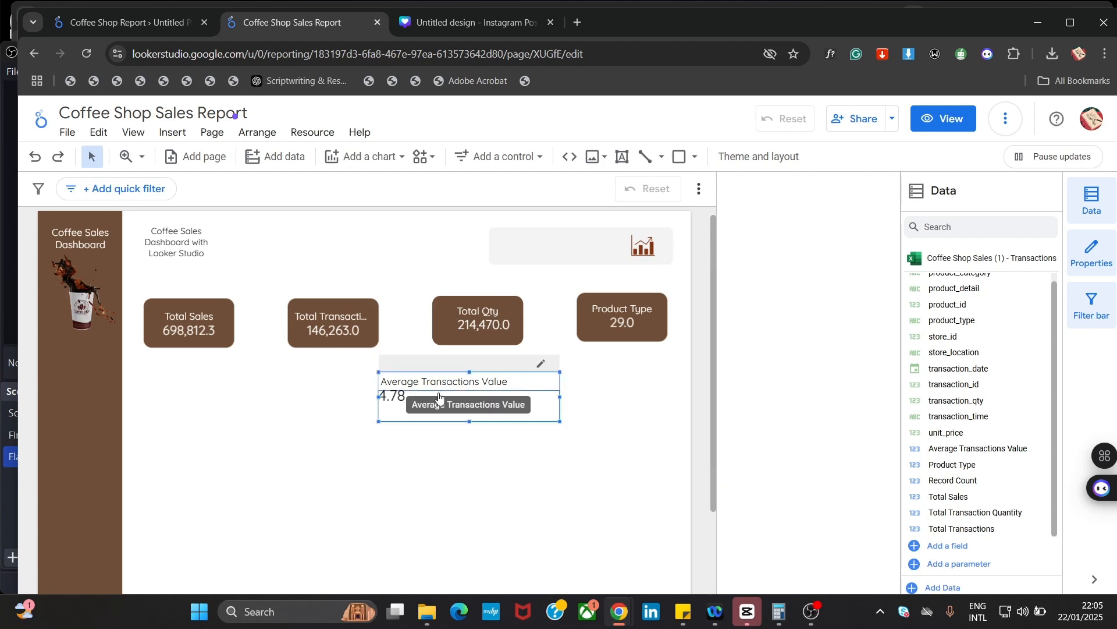
pyautogui.click(842, 229)
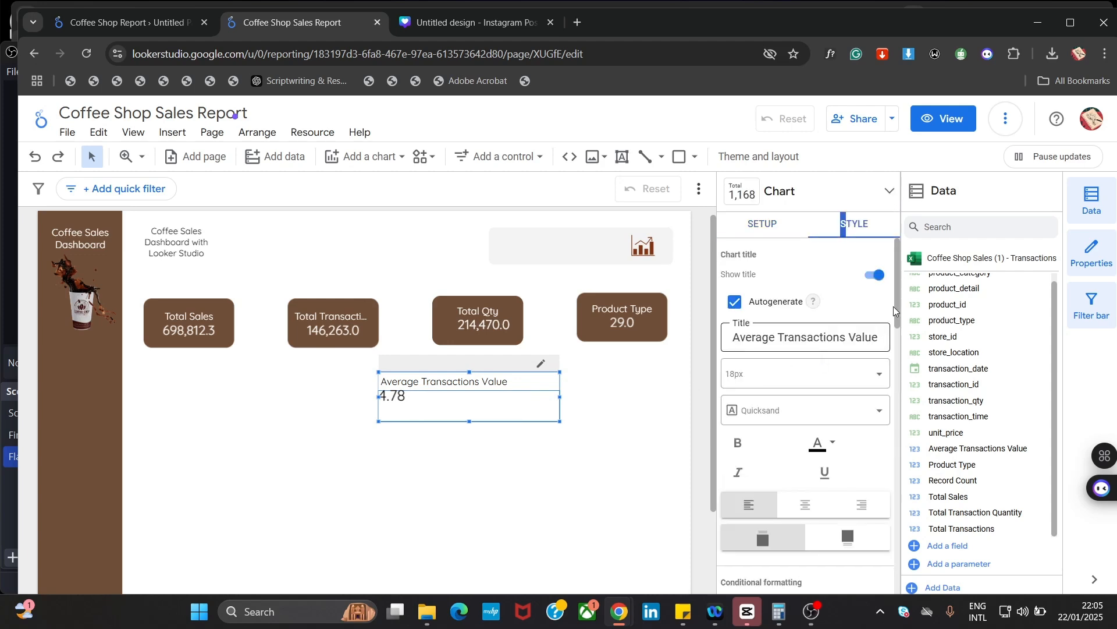
pyautogui.moveTo(896, 288); pyautogui.dragTo(889, 533)
pyautogui.scroll(-3, 888, 533)
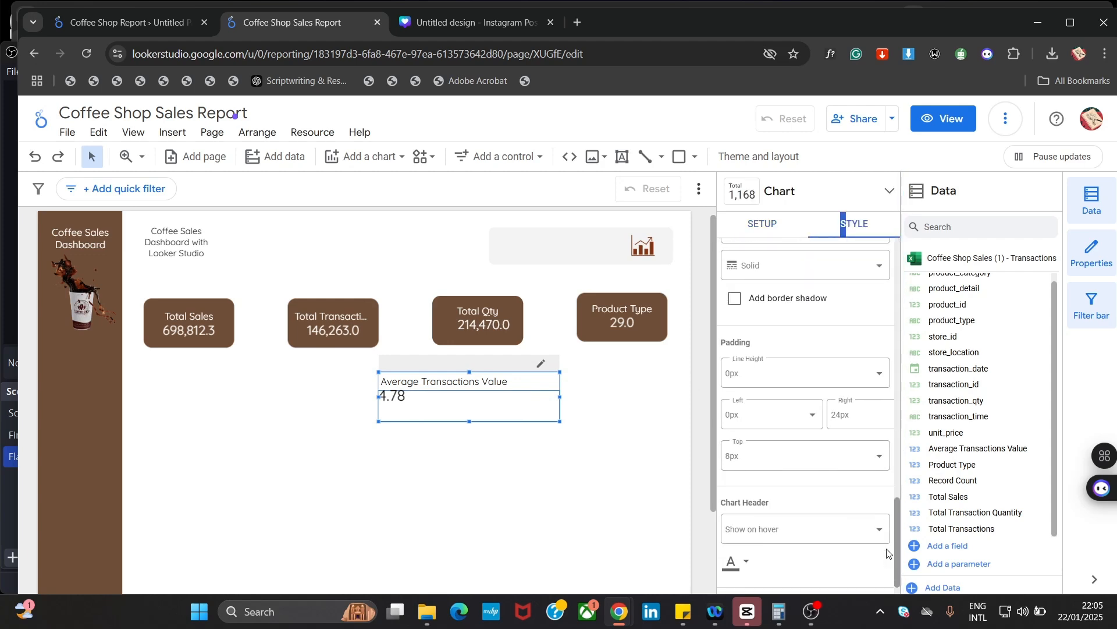
pyautogui.click(846, 521)
pyautogui.click(786, 411)
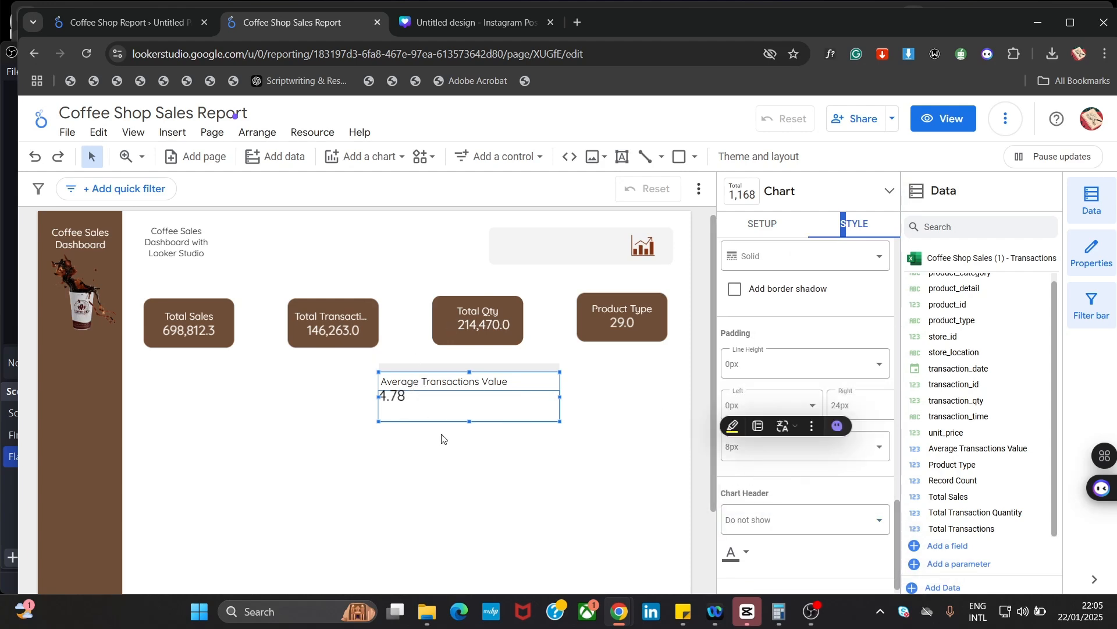
pyautogui.click(444, 464)
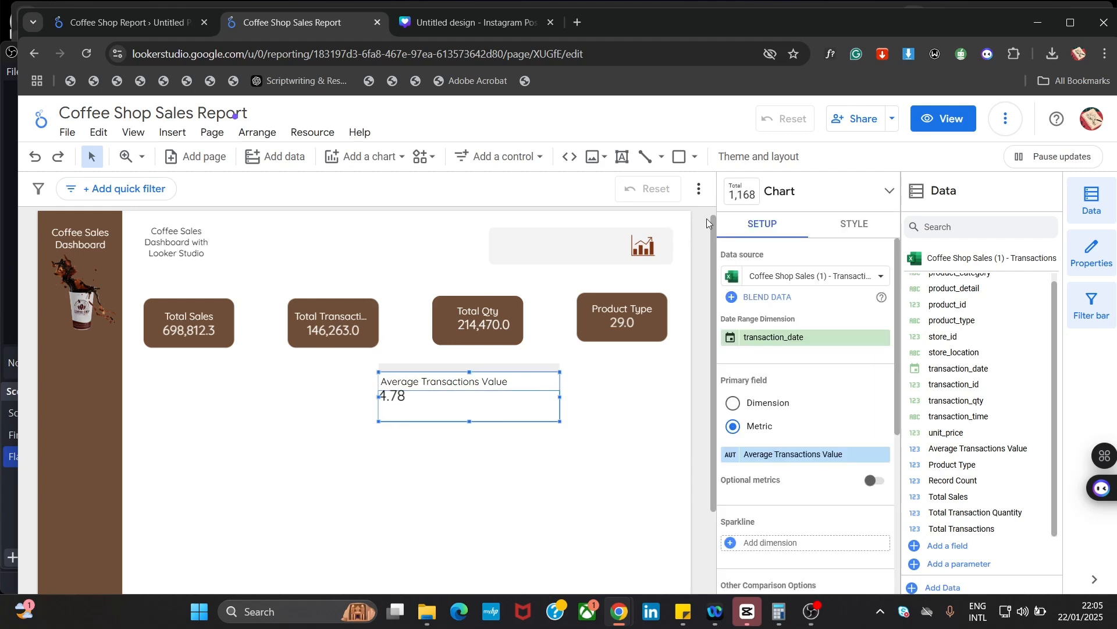
pyautogui.click(838, 226)
pyautogui.moveTo(901, 297); pyautogui.dragTo(895, 441)
pyautogui.moveTo(892, 301); pyautogui.dragTo(879, 578)
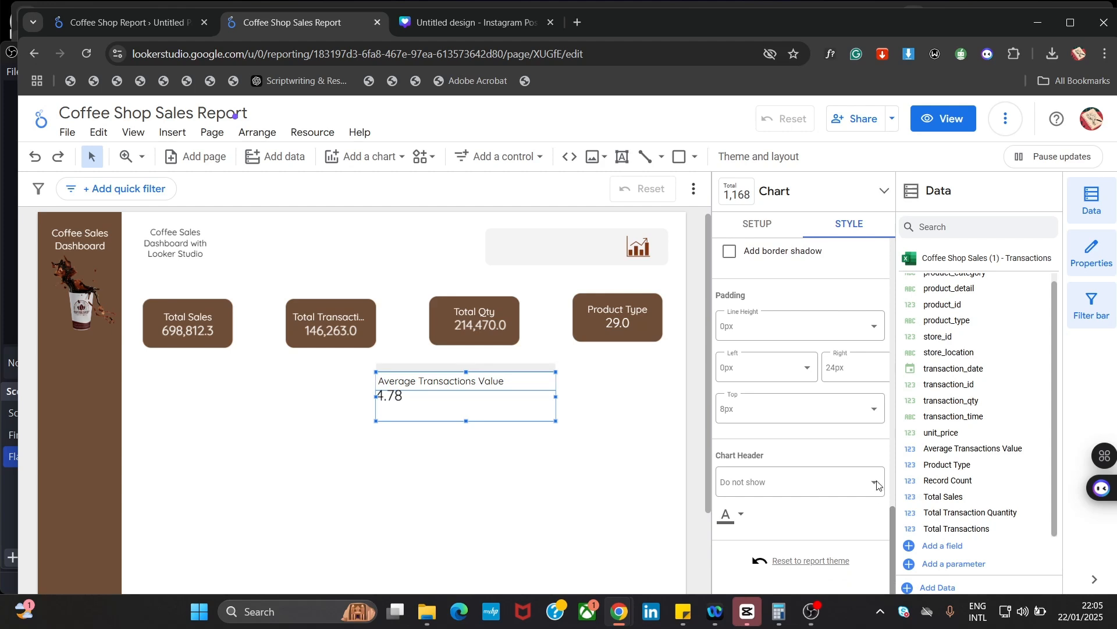
pyautogui.scroll(5, 872, 437)
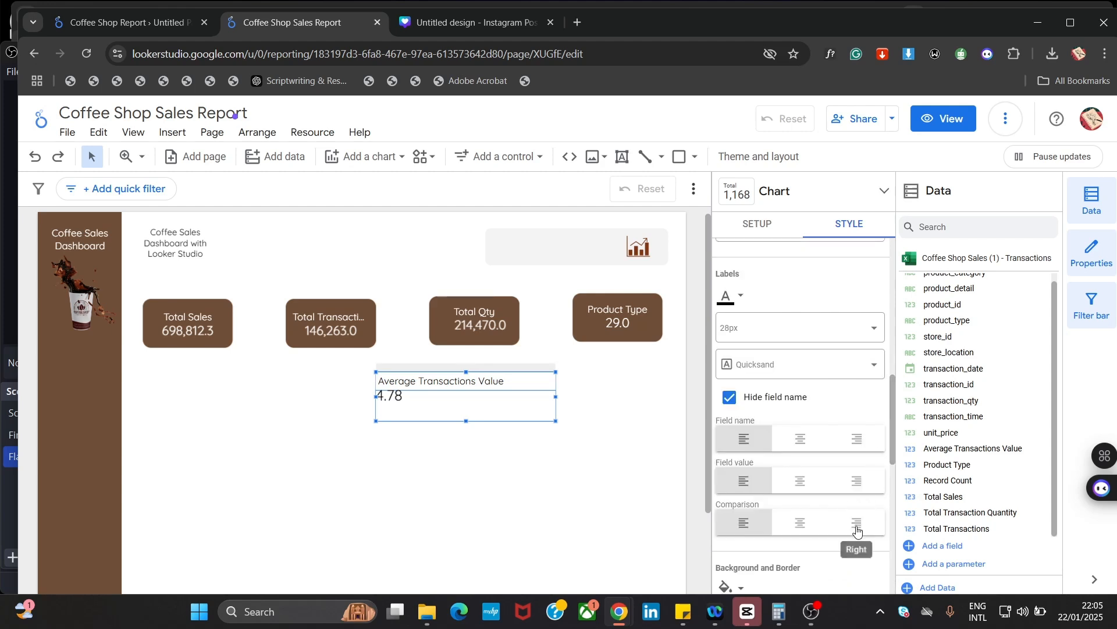
# Move the Average Transactions Value scorecard into the grey header box beside the chart icon and fine-tune its horizontal position
pyautogui.moveTo(479, 412); pyautogui.dragTo(593, 270)
pyautogui.click(526, 412)
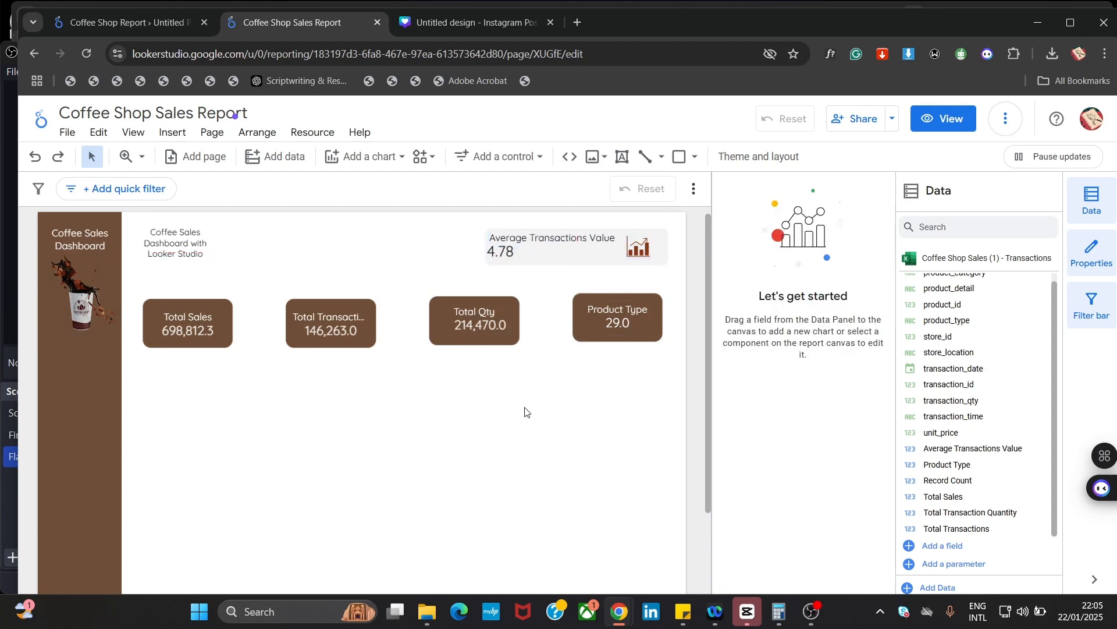
pyautogui.click(569, 247)
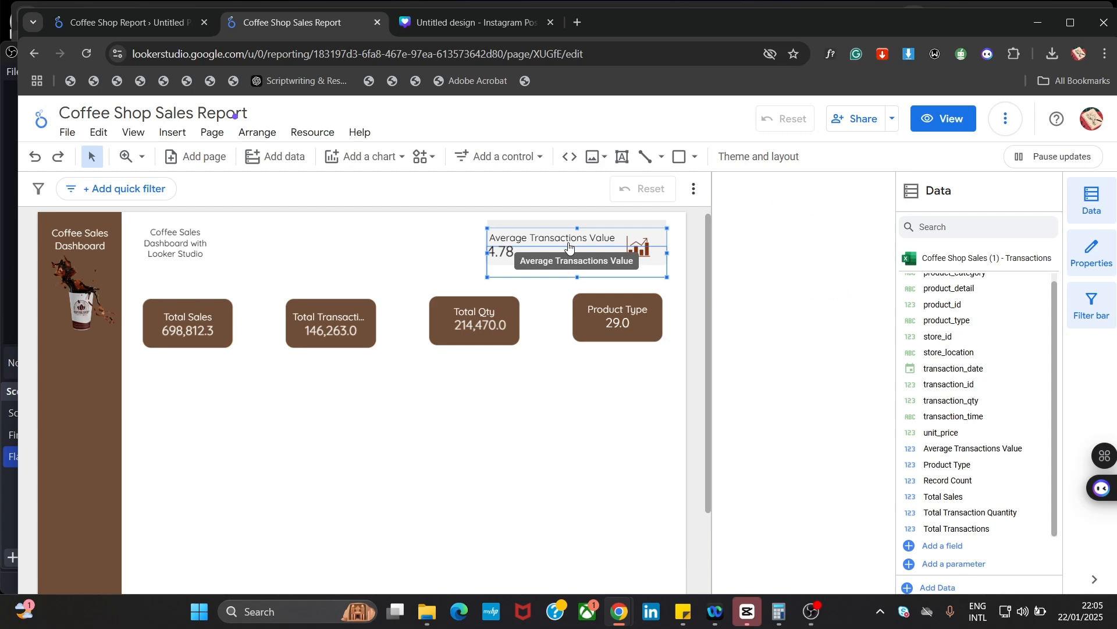
pyautogui.press('Right')
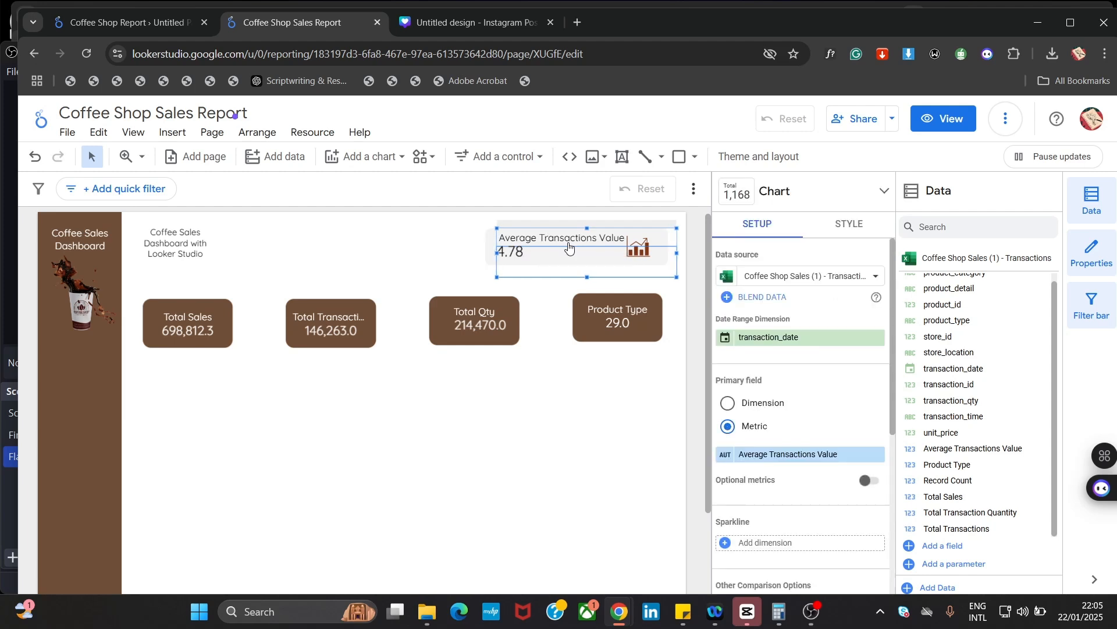
pyautogui.click(474, 392)
pyautogui.click(556, 243)
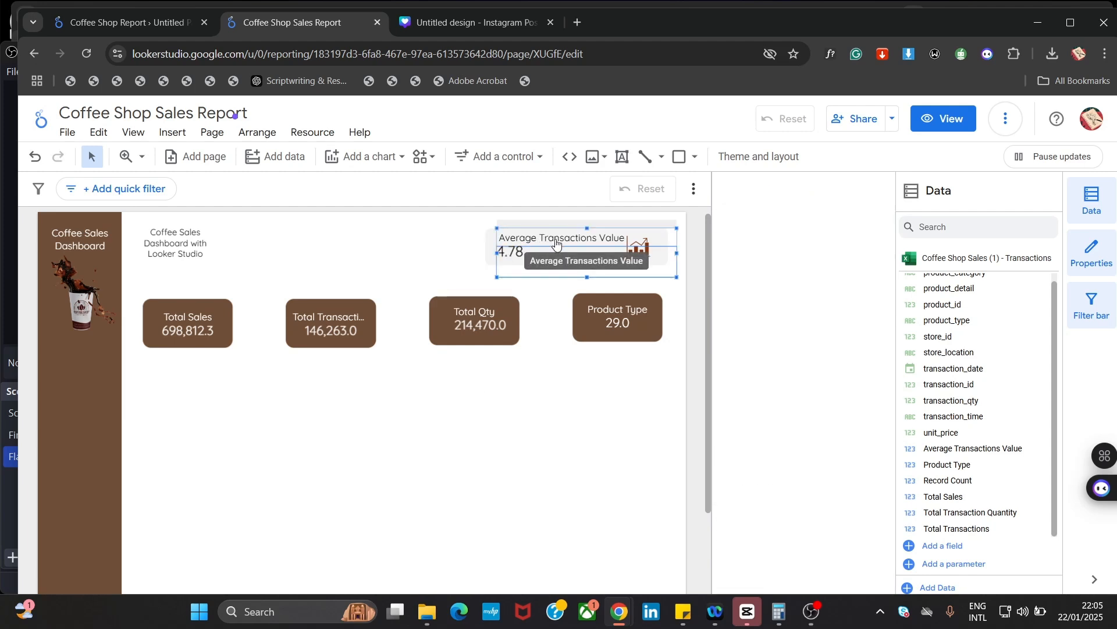
pyautogui.press('Left')
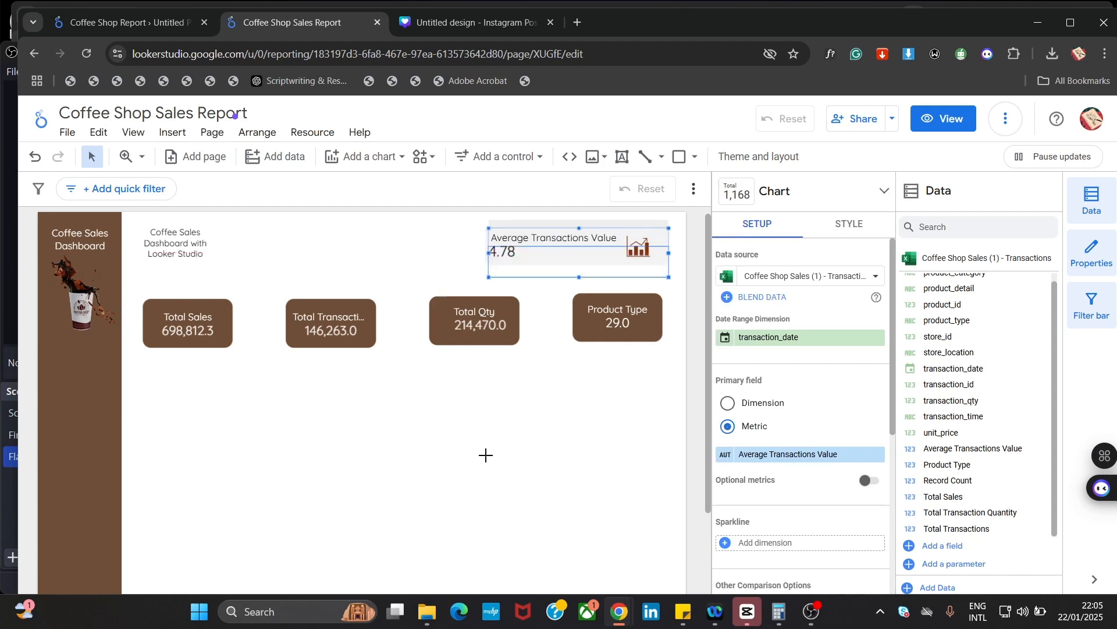
pyautogui.click(487, 457)
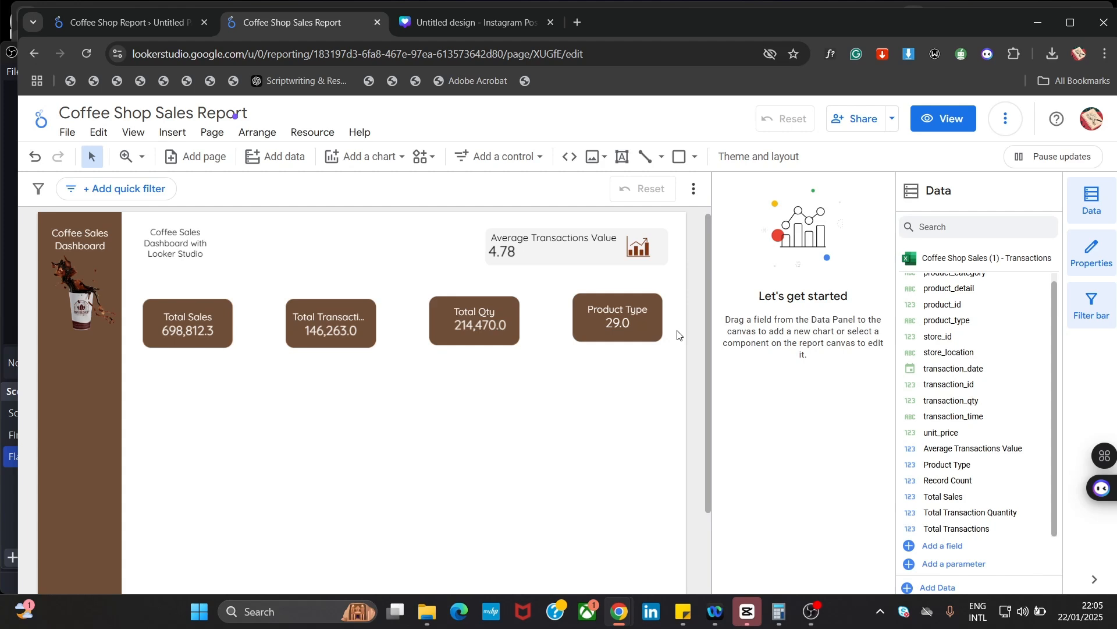
# Move the Average Transactions Value scorecard out of the header box to below the cards and shift the chart icon slightly right
pyautogui.click(597, 249)
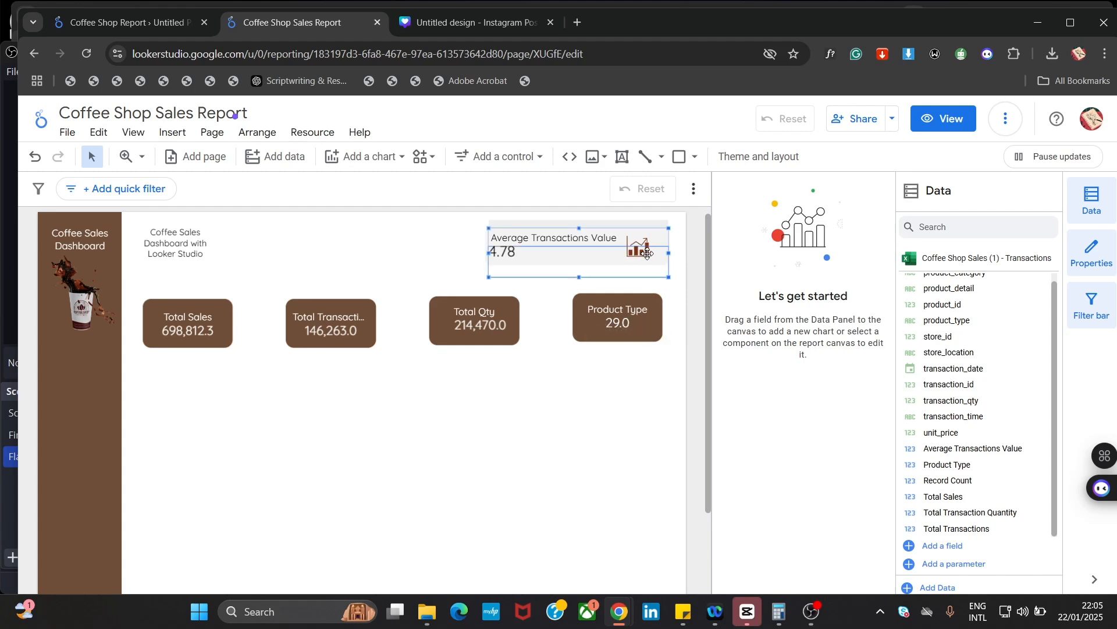
pyautogui.moveTo(596, 250); pyautogui.dragTo(429, 442)
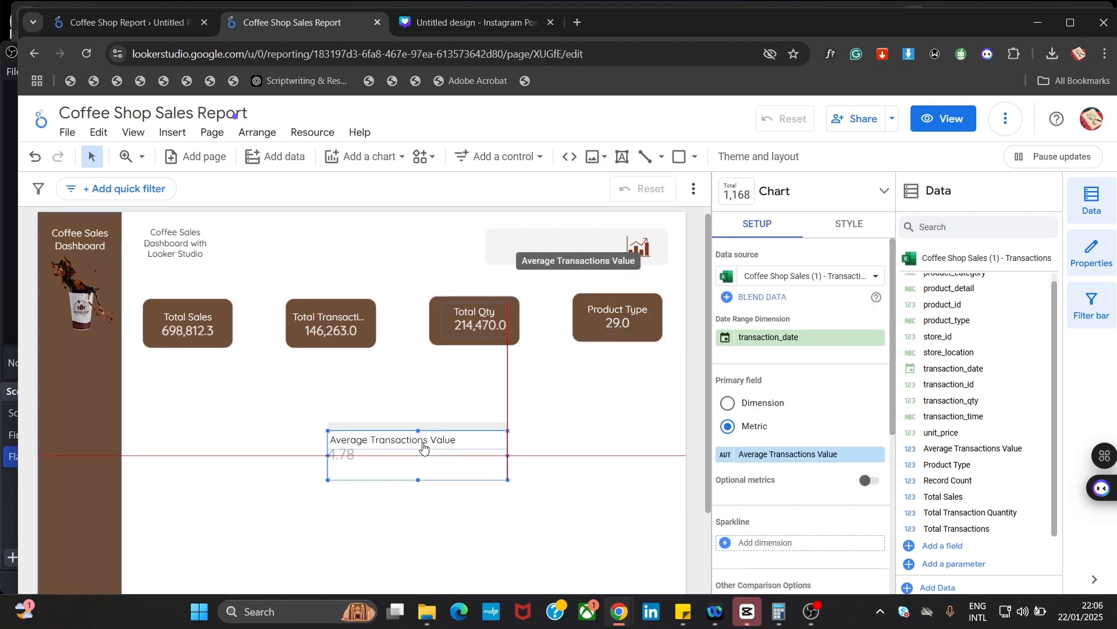
pyautogui.click(640, 247)
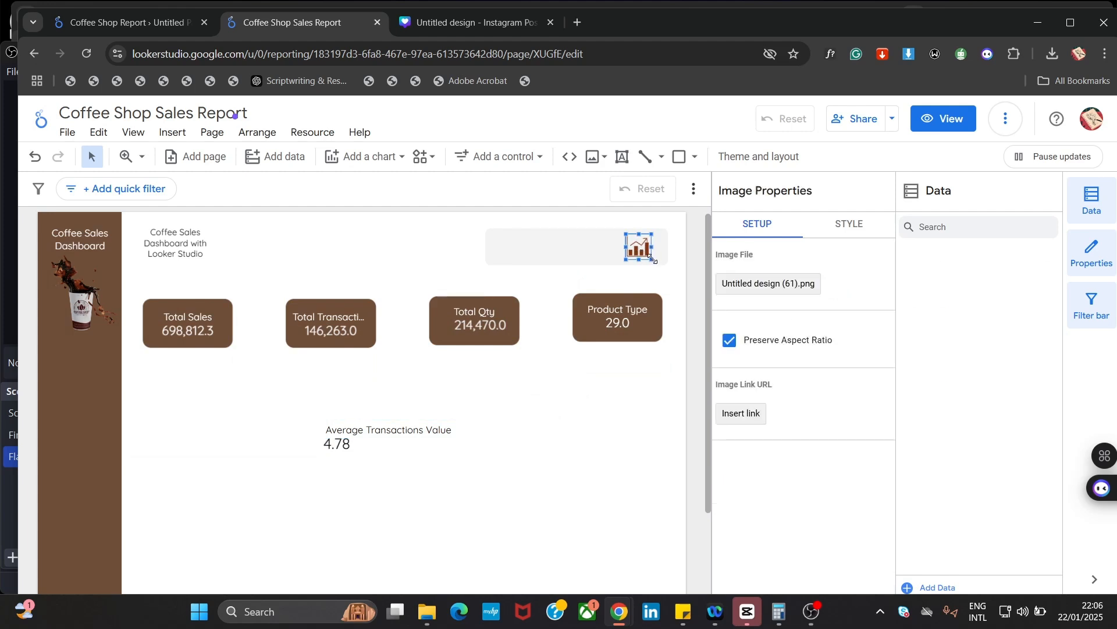
pyautogui.moveTo(640, 247); pyautogui.dragTo(644, 249)
pyautogui.click(535, 411)
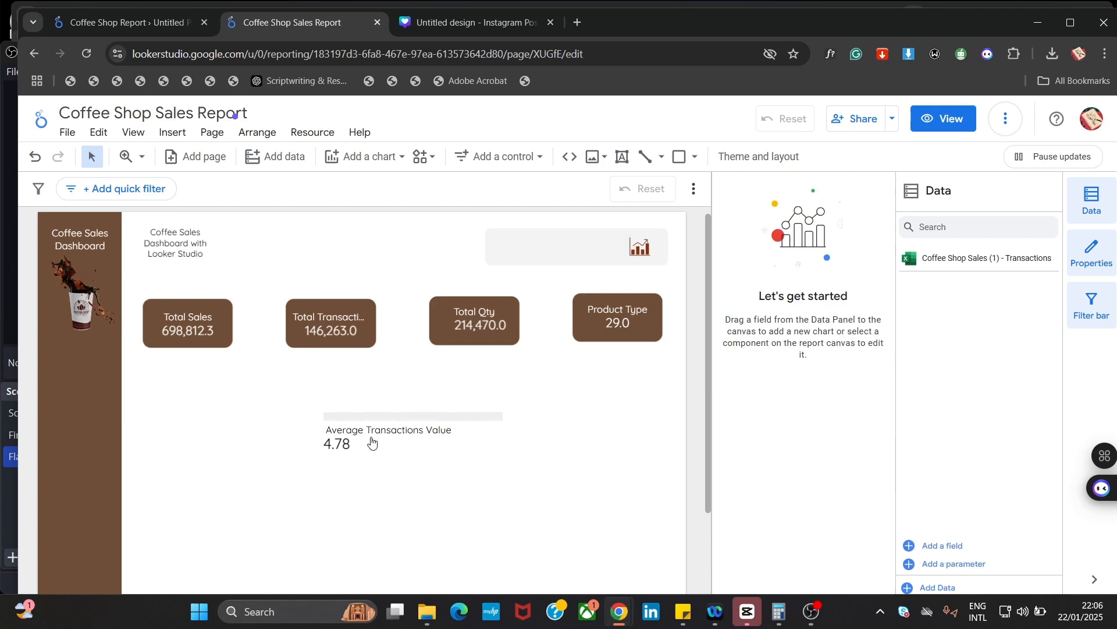
# Shrink the Average Transactions Value scorecard's width and height to fit closely around its label and value
pyautogui.click(375, 436)
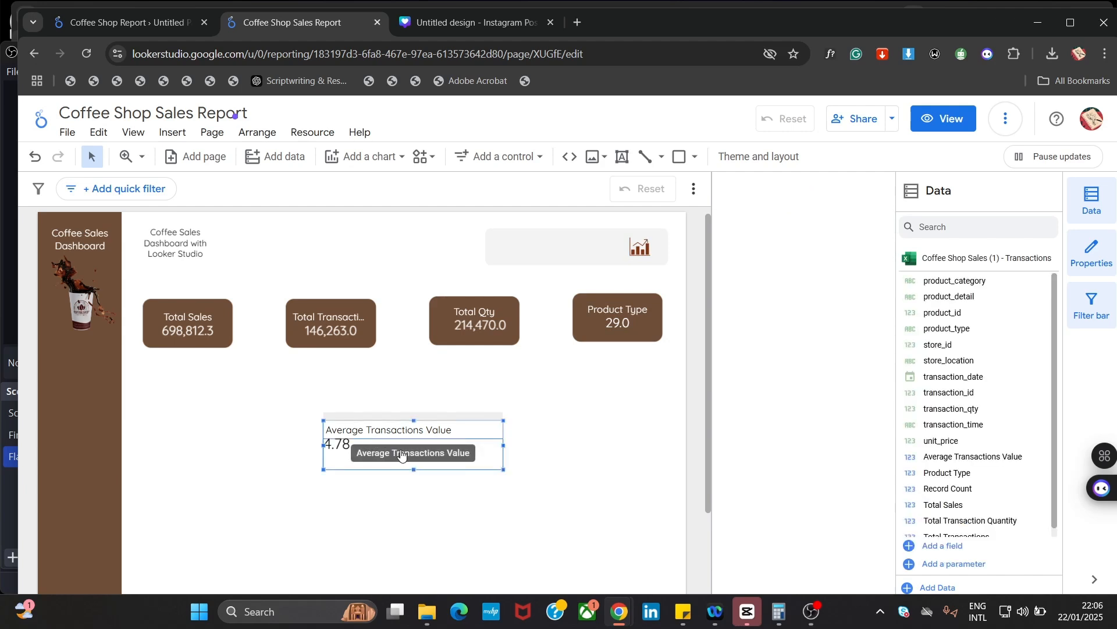
pyautogui.moveTo(503, 444); pyautogui.dragTo(460, 439)
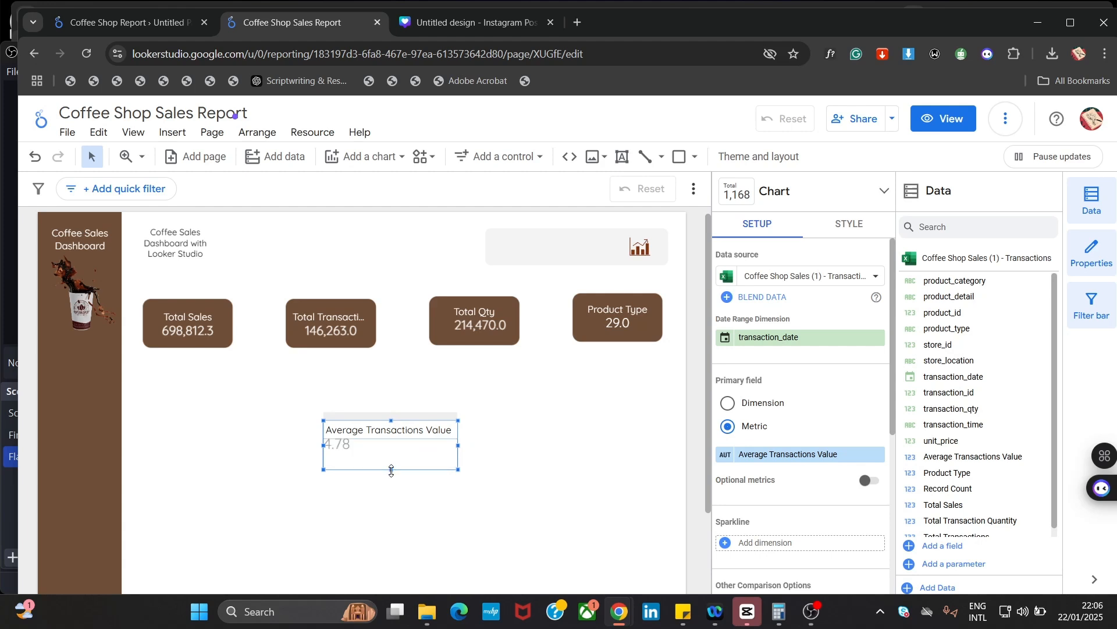
pyautogui.moveTo(390, 470); pyautogui.dragTo(391, 453)
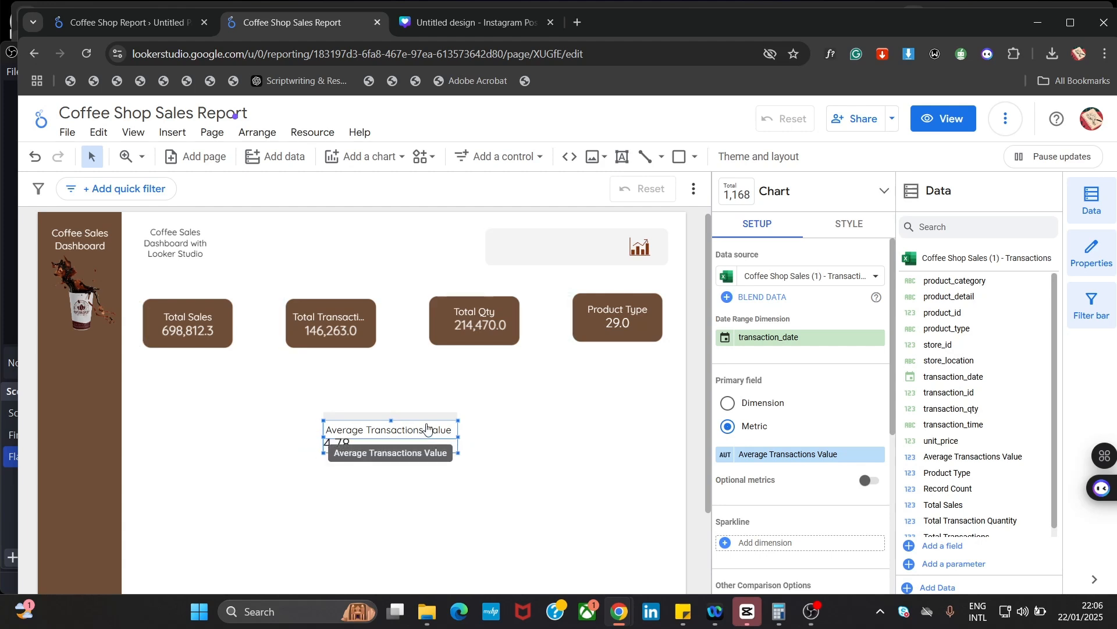
pyautogui.click(442, 389)
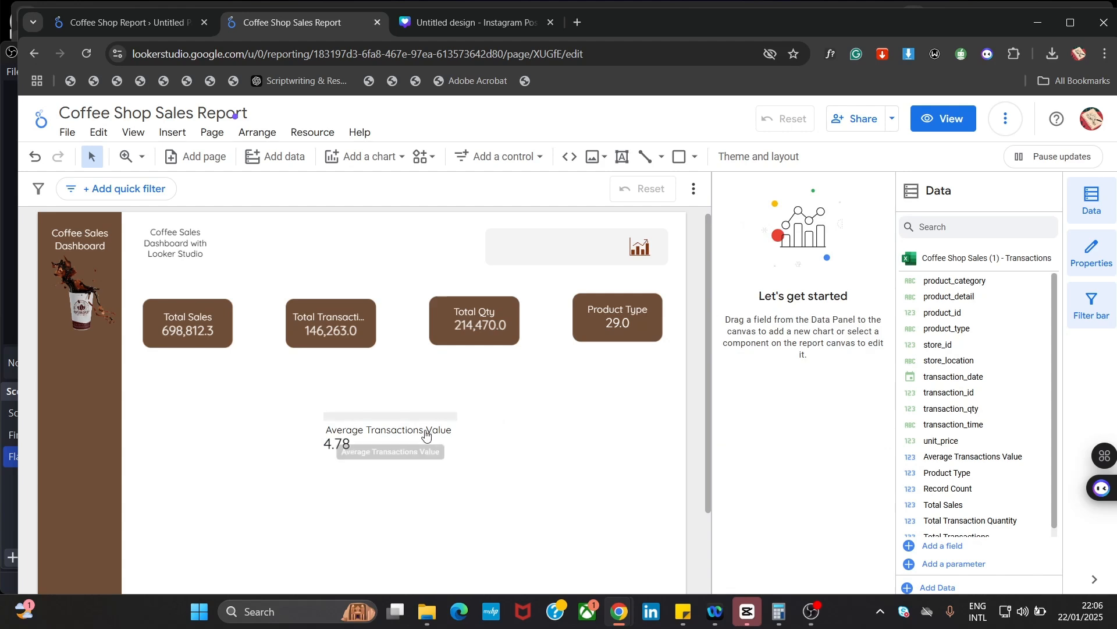
# Move the Average Transactions Value scorecard into the grey header box beside the chart icon and nudge it slightly up
pyautogui.moveTo(426, 436); pyautogui.dragTo(591, 246)
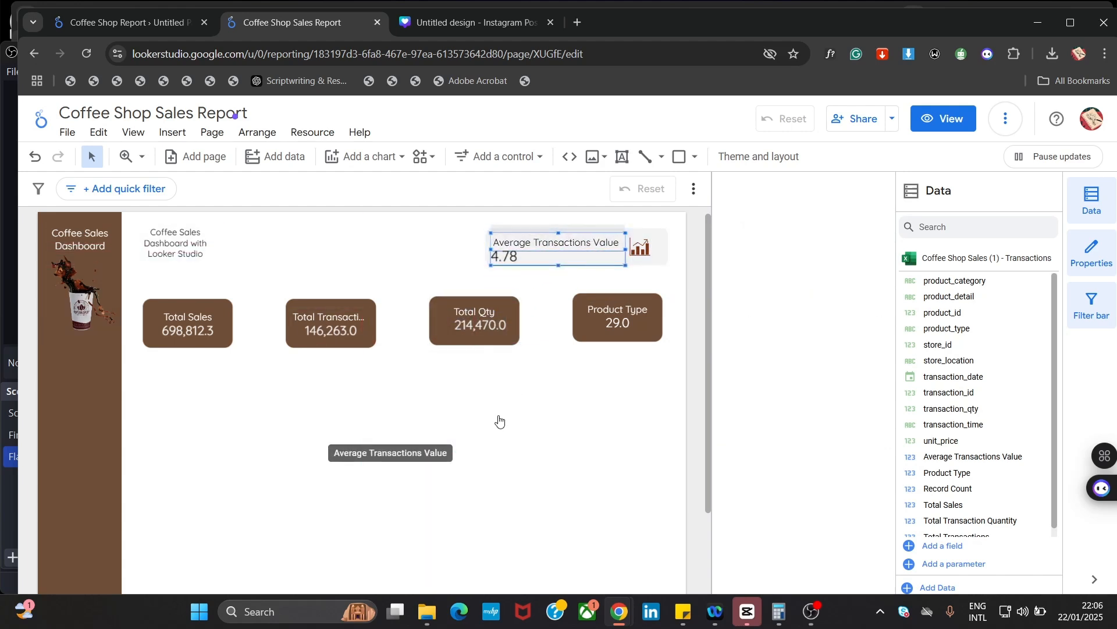
pyautogui.click(472, 484)
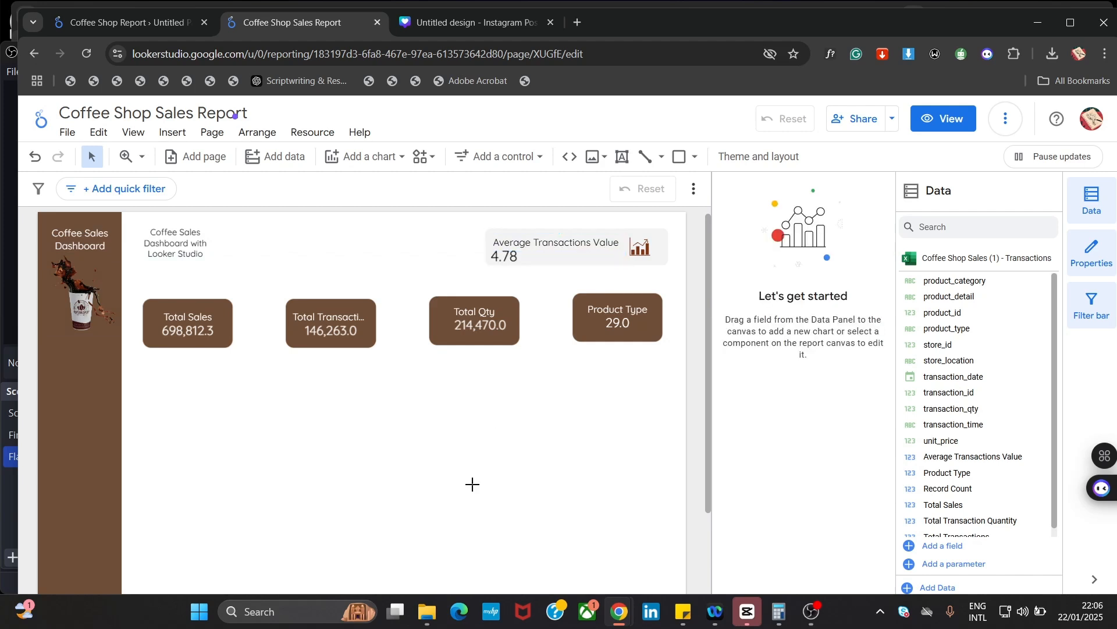
pyautogui.click(535, 248)
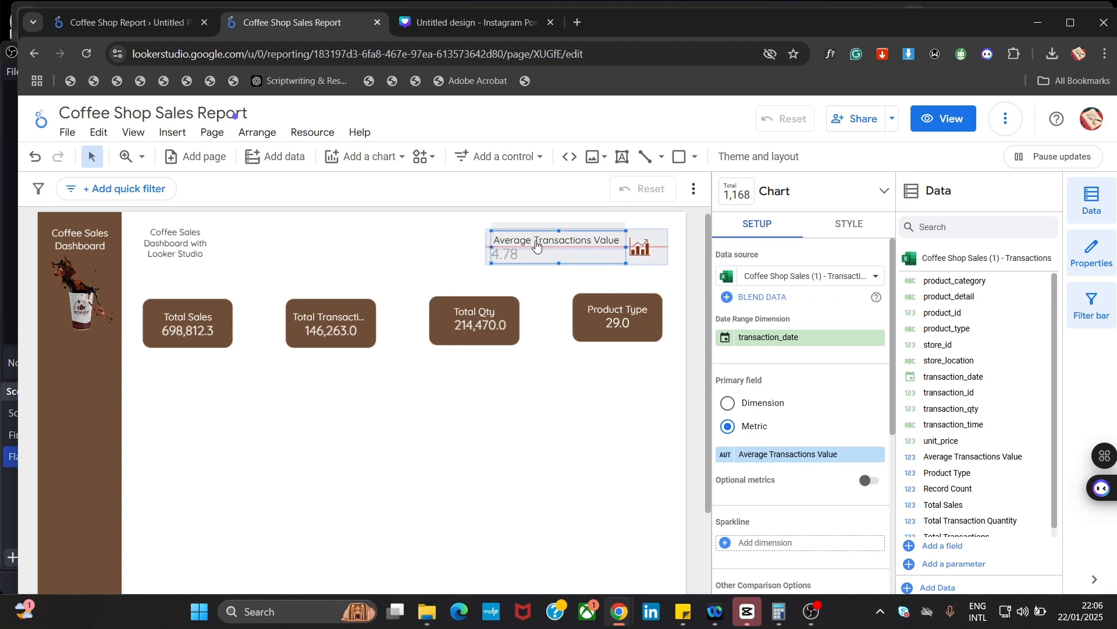
pyautogui.moveTo(537, 247); pyautogui.dragTo(537, 247)
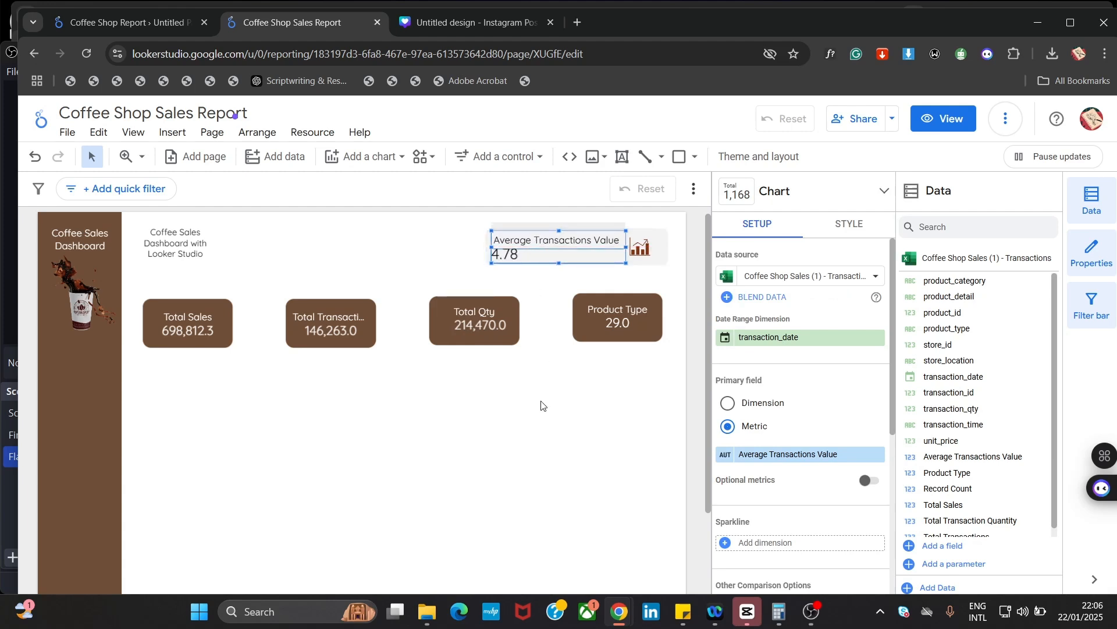
# Align the Average Transactions Value scorecard and the chart icon vertically to Top
pyautogui.keyDown('shift'); pyautogui.click(639, 248); pyautogui.keyUp('shift')
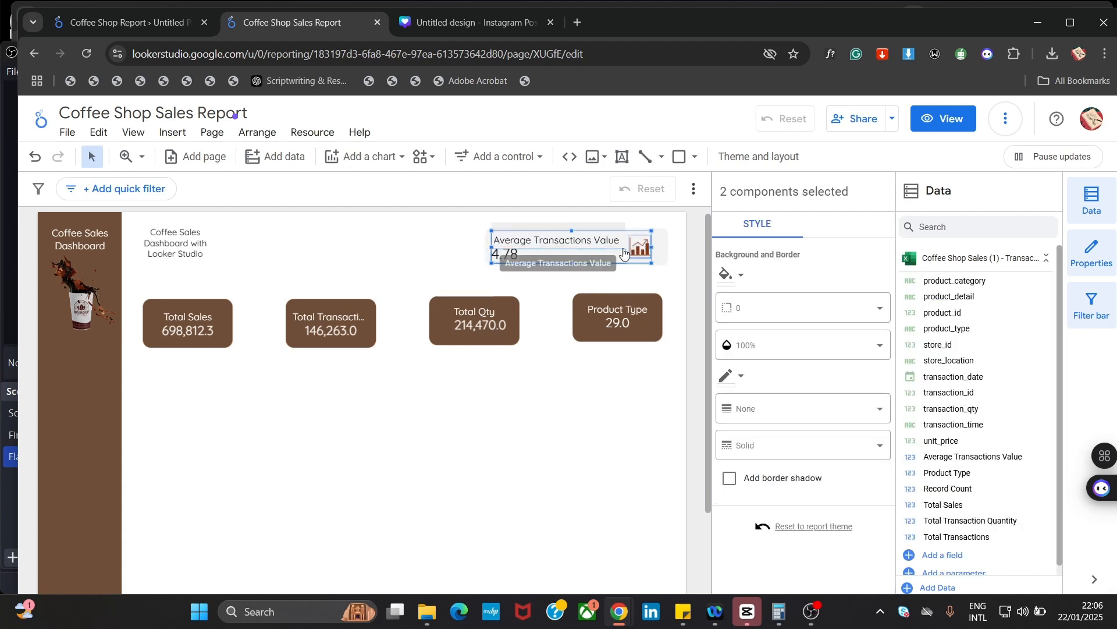
pyautogui.rightClick(630, 265)
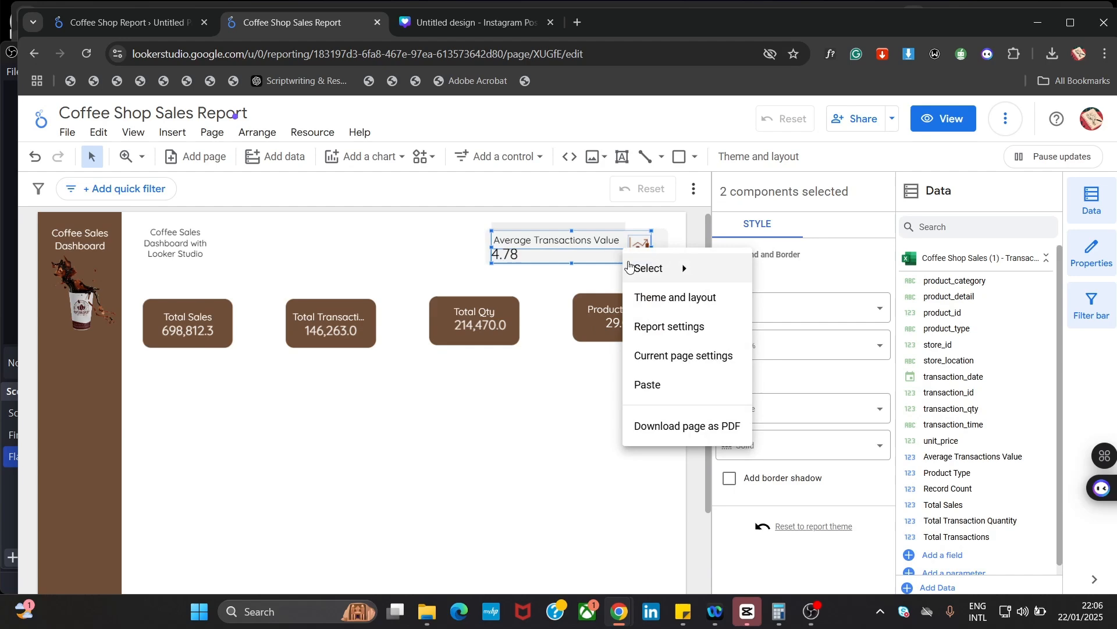
pyautogui.rightClick(573, 249)
pyautogui.click(568, 252)
pyautogui.click(568, 252)
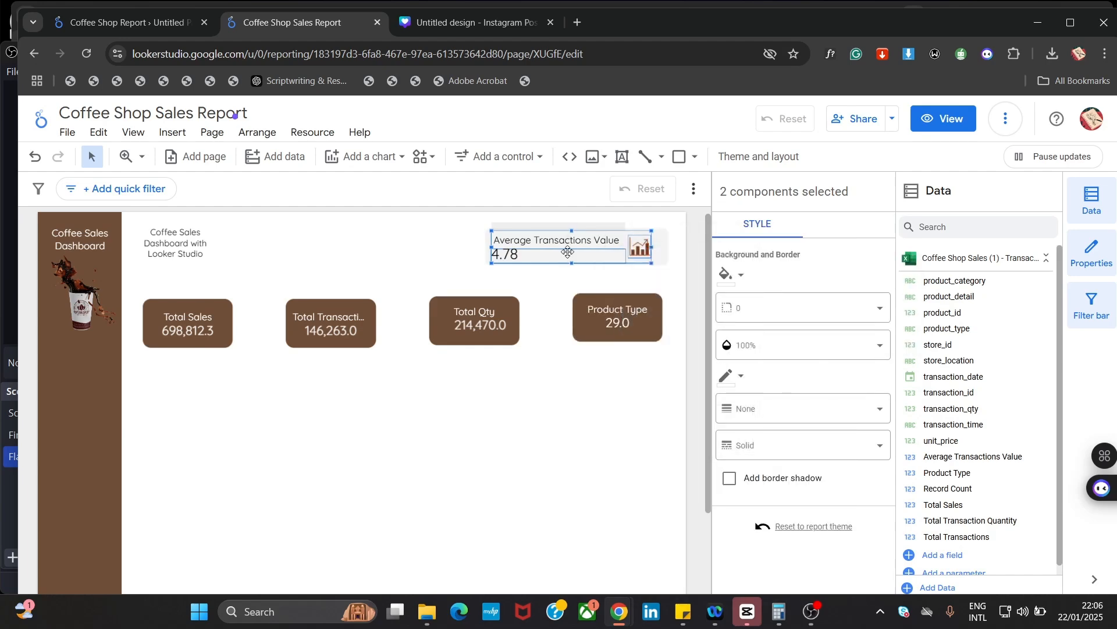
pyautogui.rightClick(568, 252)
pyautogui.moveTo(653, 485)
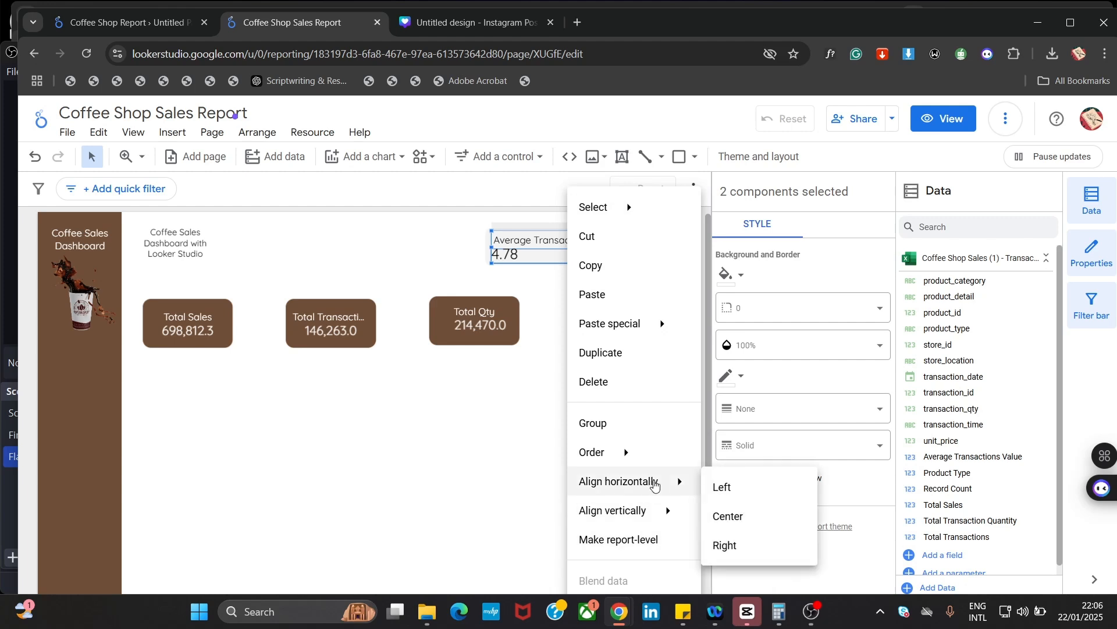
pyautogui.moveTo(655, 510)
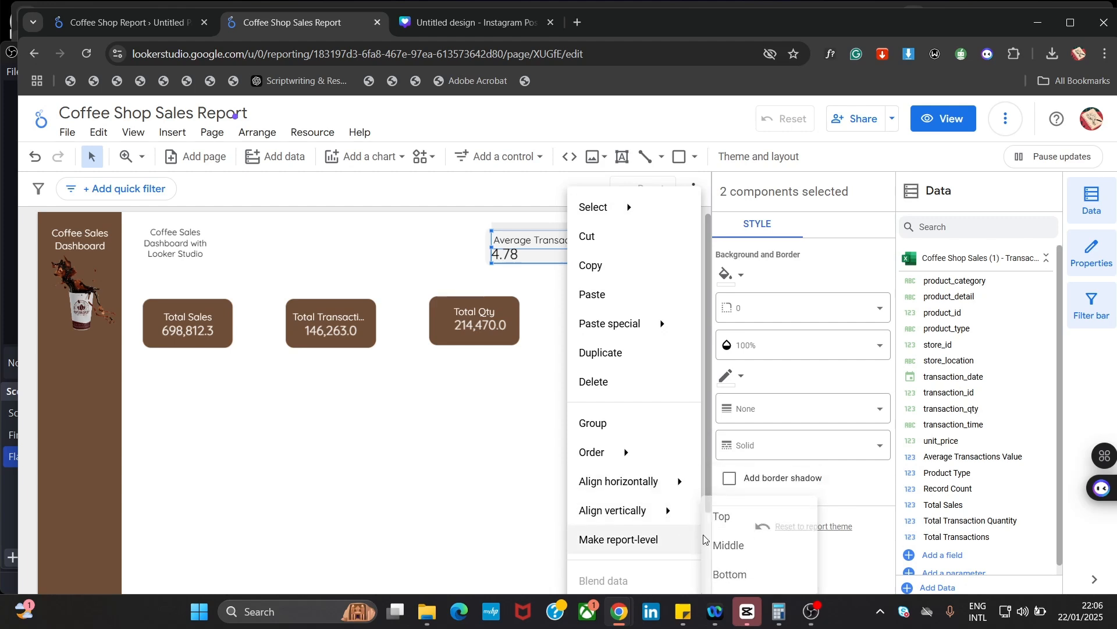
pyautogui.click(709, 526)
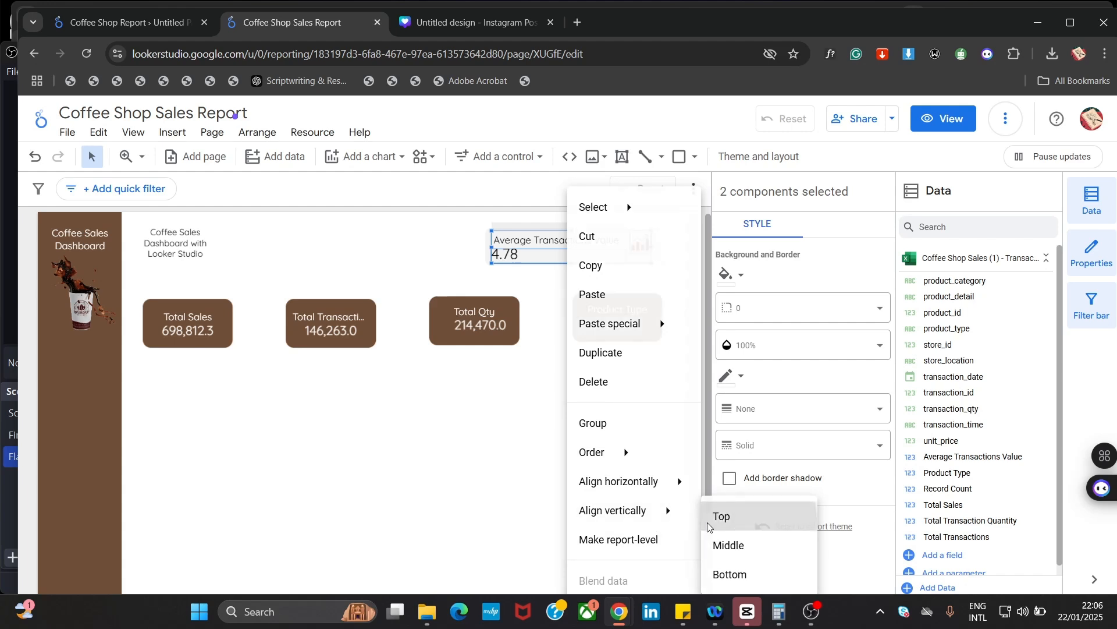
pyautogui.click(512, 481)
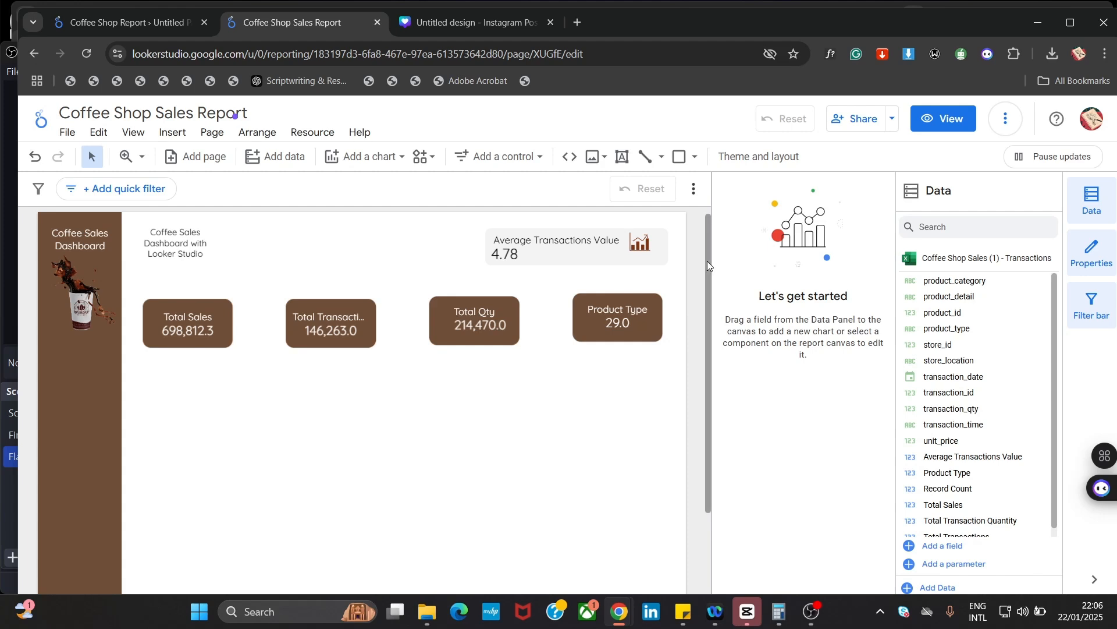
# Group the Total Sales scorecard with its brown card
pyautogui.moveTo(707, 260); pyautogui.dragTo(705, 310)
pyautogui.click(167, 270)
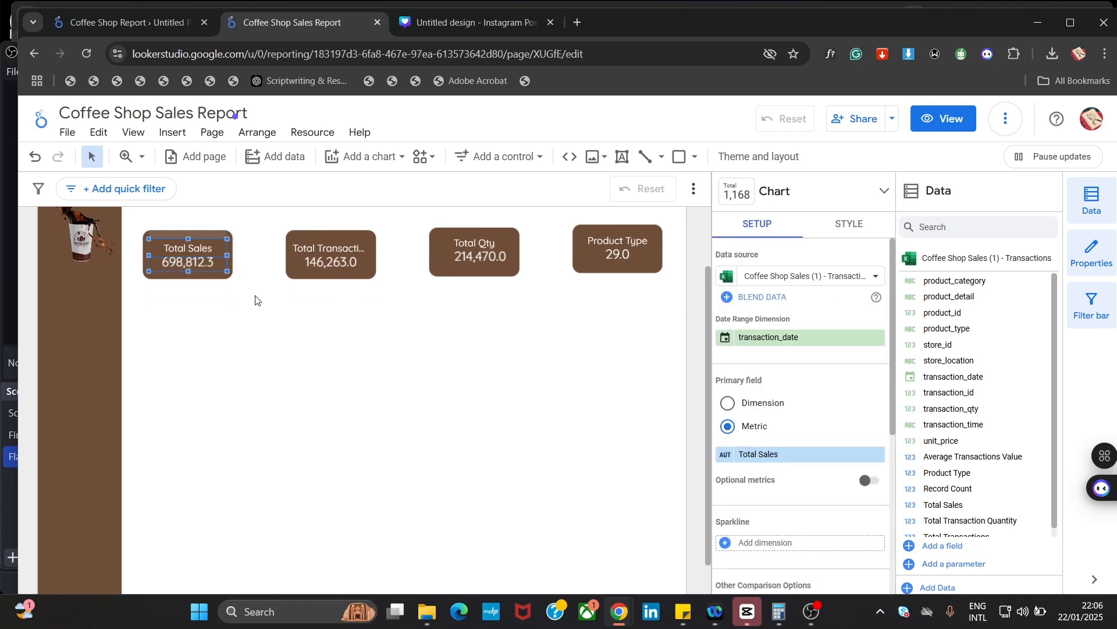
pyautogui.keyDown('shift'); pyautogui.click(231, 263); pyautogui.keyUp('shift')
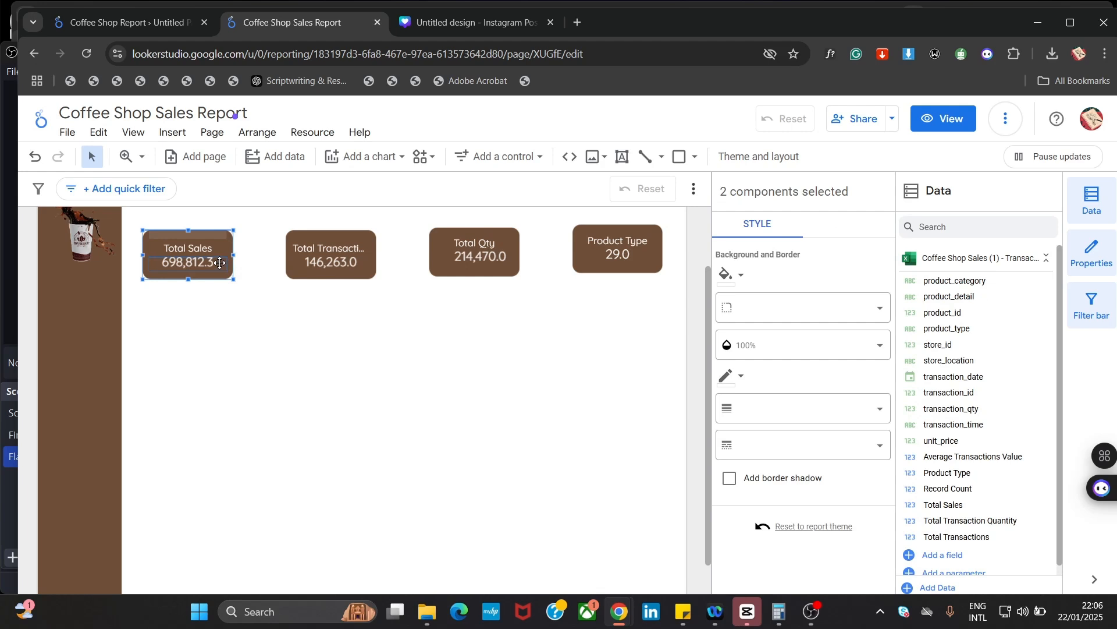
pyautogui.rightClick(220, 262)
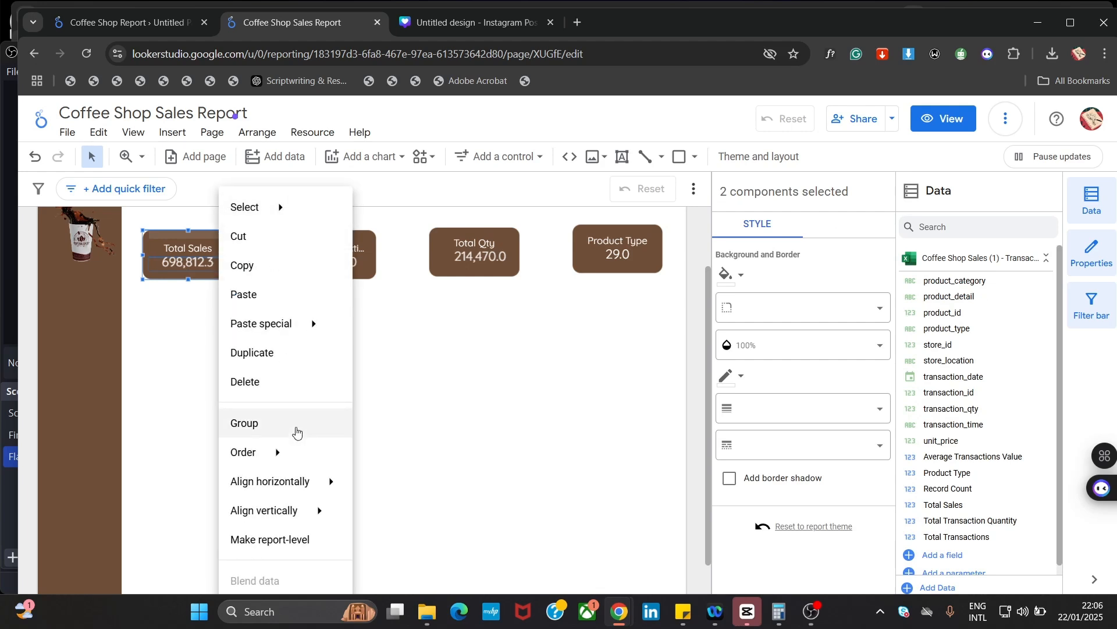
pyautogui.click(296, 431)
# Align the Total Transactions scorecard and its brown card vertically to Middle
pyautogui.click(365, 270)
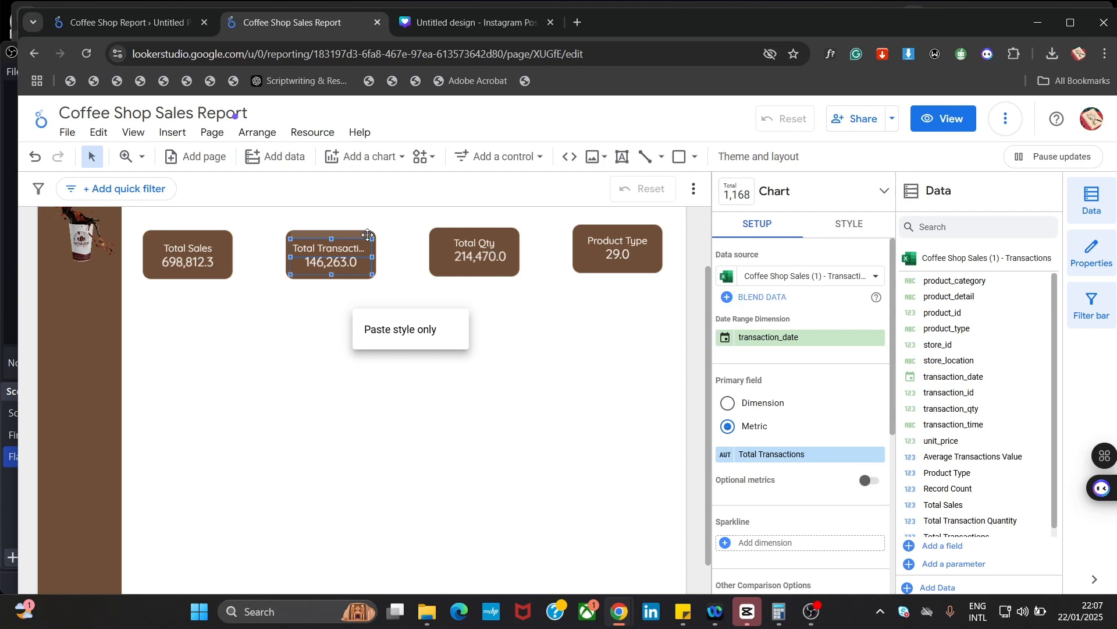
pyautogui.click(325, 290)
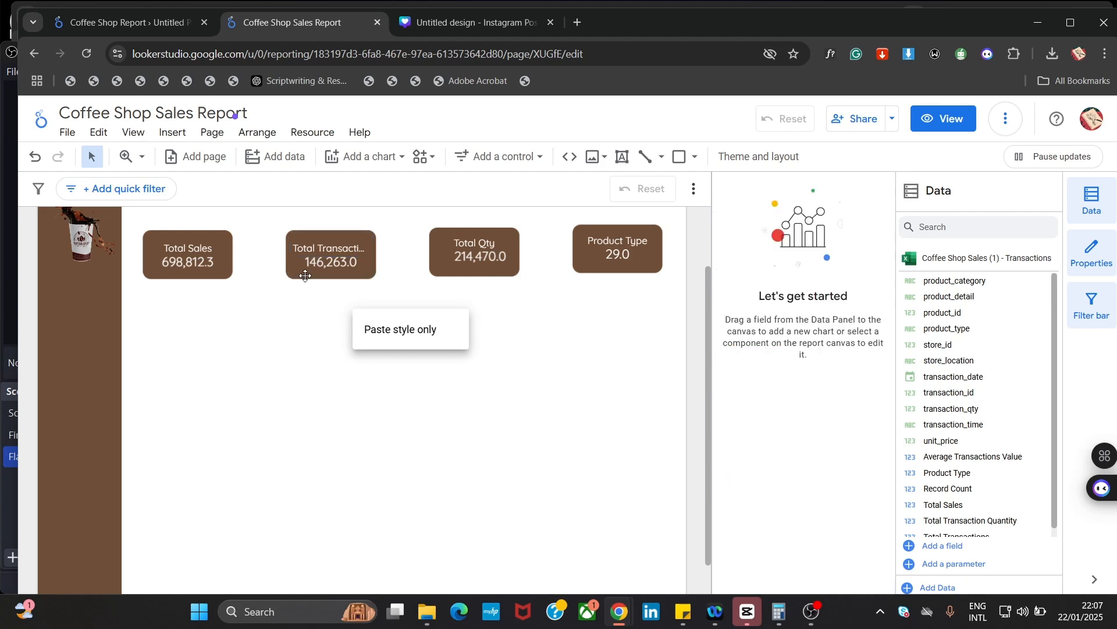
pyautogui.click(305, 276)
pyautogui.keyDown('shift'); pyautogui.click(320, 260); pyautogui.keyUp('shift')
pyautogui.rightClick(321, 259)
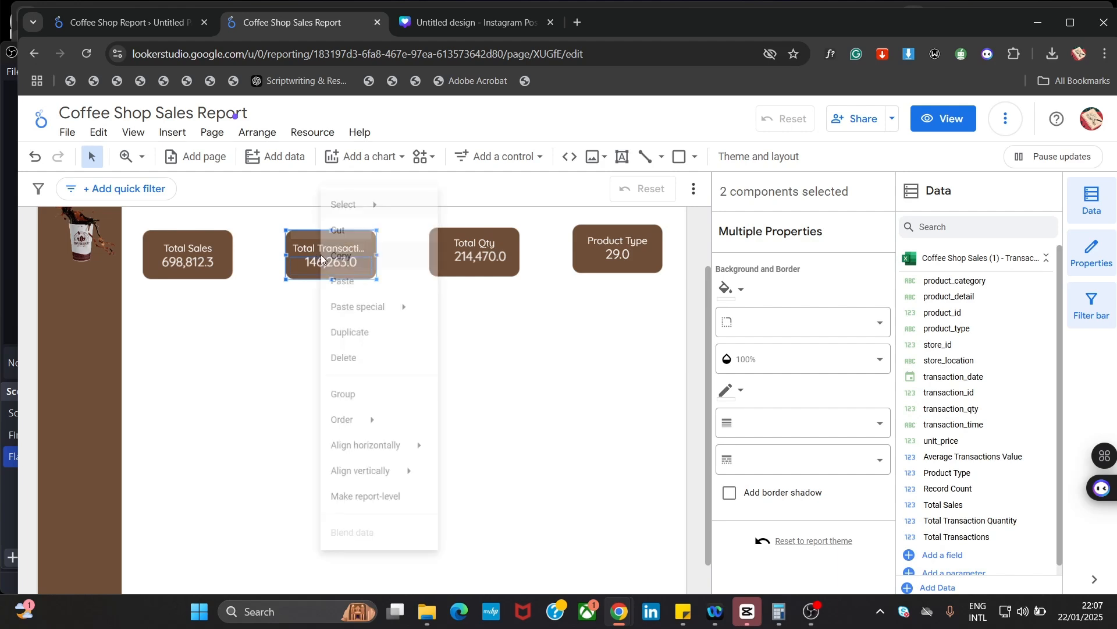
pyautogui.moveTo(402, 517)
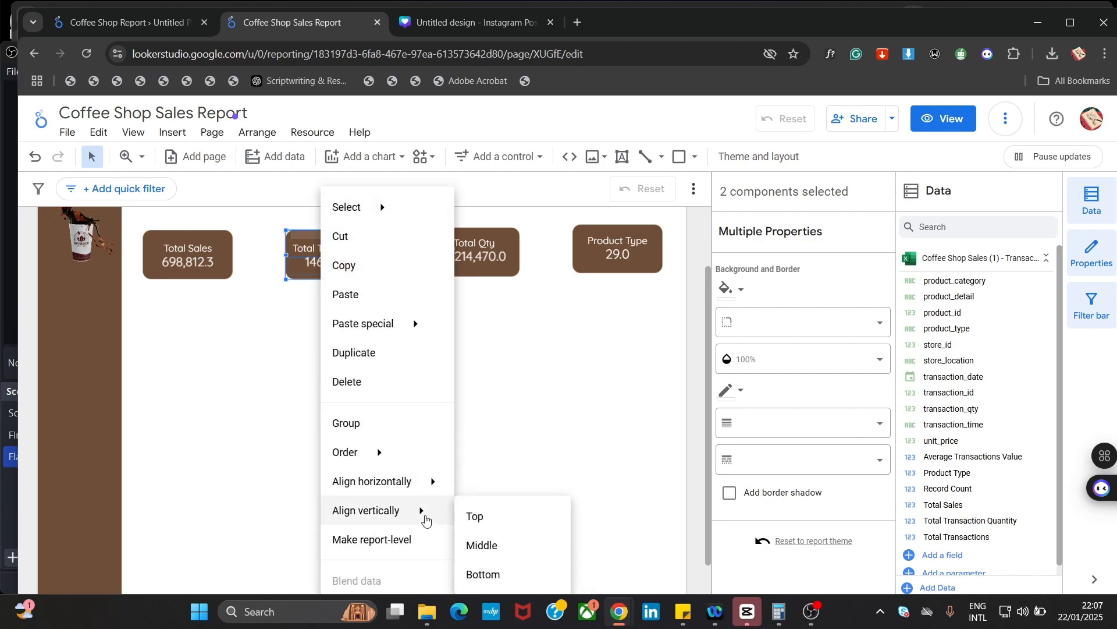
pyautogui.click(468, 546)
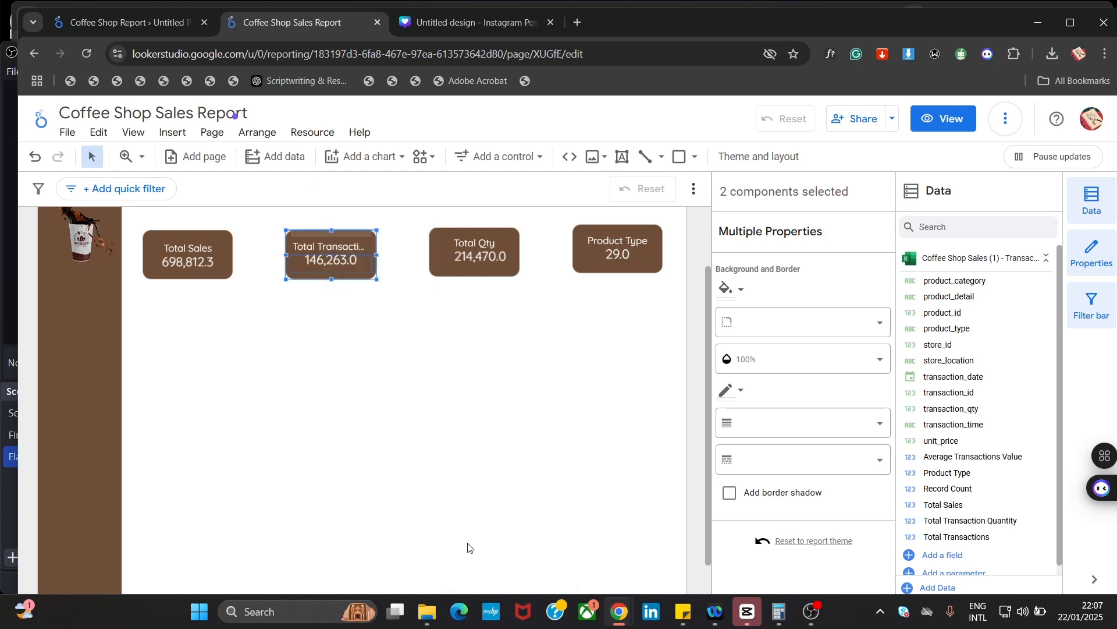
pyautogui.click(388, 413)
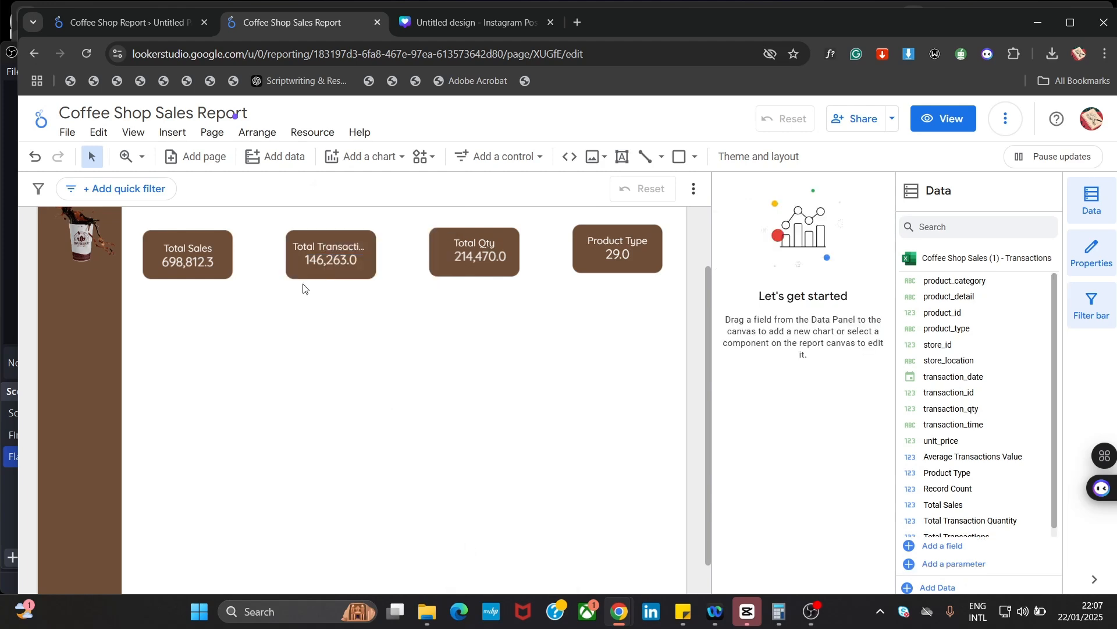
# Align the Total Transactions scorecard and its brown card horizontally to Center and group them
pyautogui.click(348, 249)
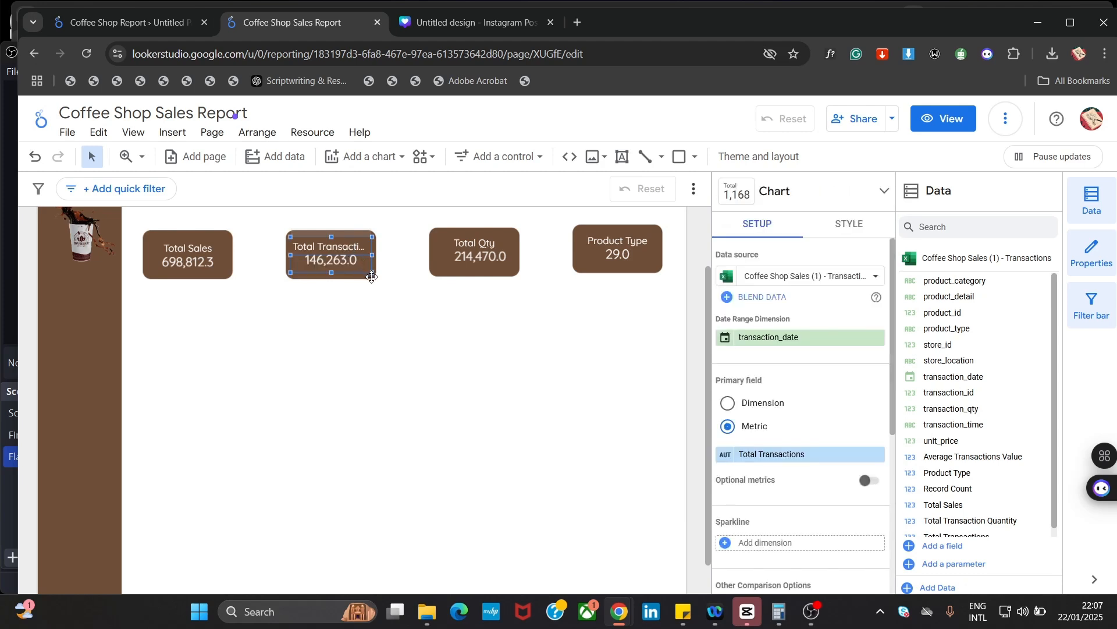
pyautogui.keyDown('shift'); pyautogui.click(371, 276); pyautogui.keyUp('shift')
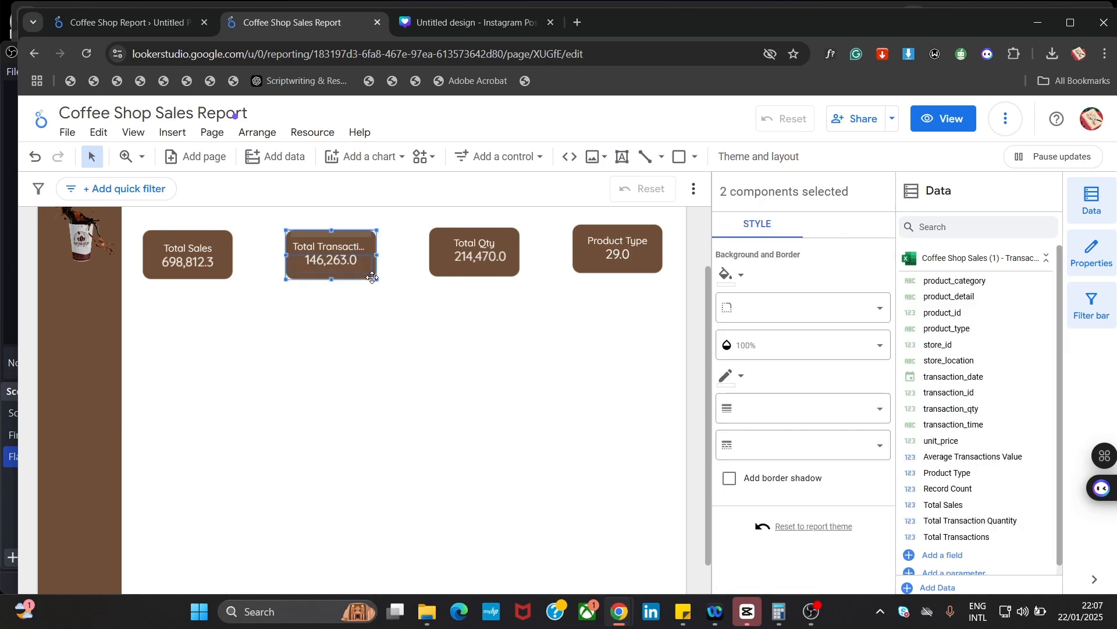
pyautogui.rightClick(372, 277)
pyautogui.moveTo(451, 483)
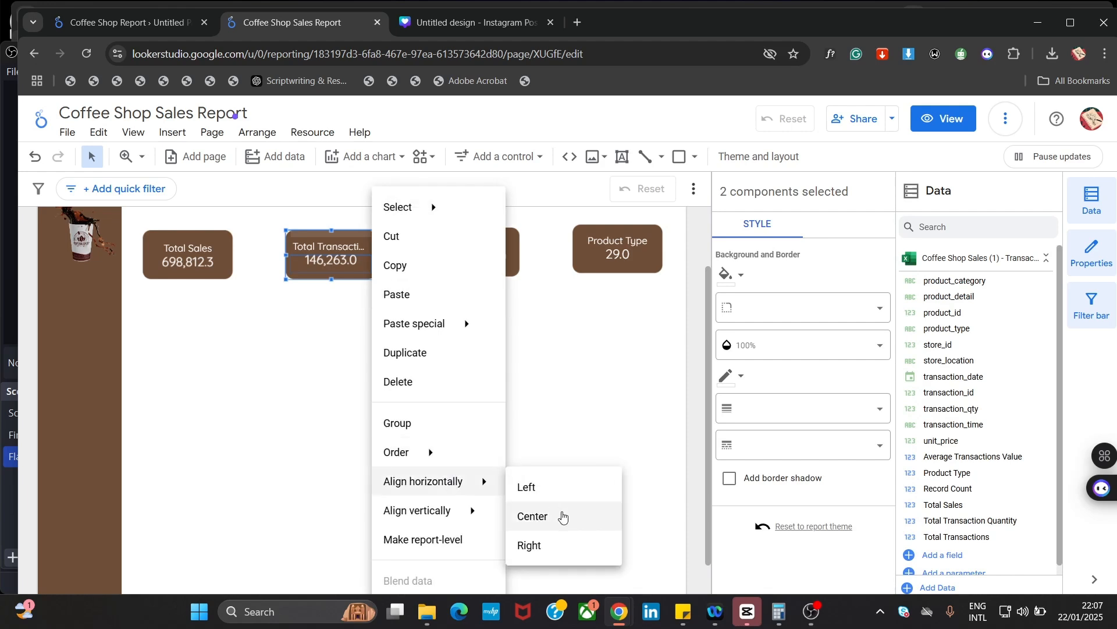
pyautogui.click(562, 516)
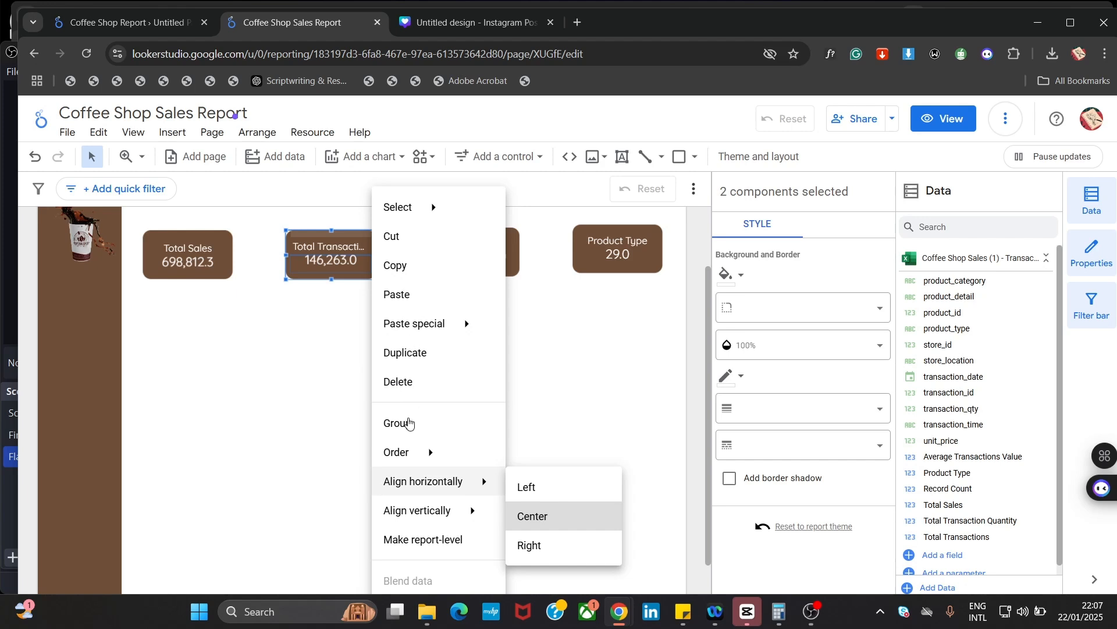
pyautogui.click(534, 518)
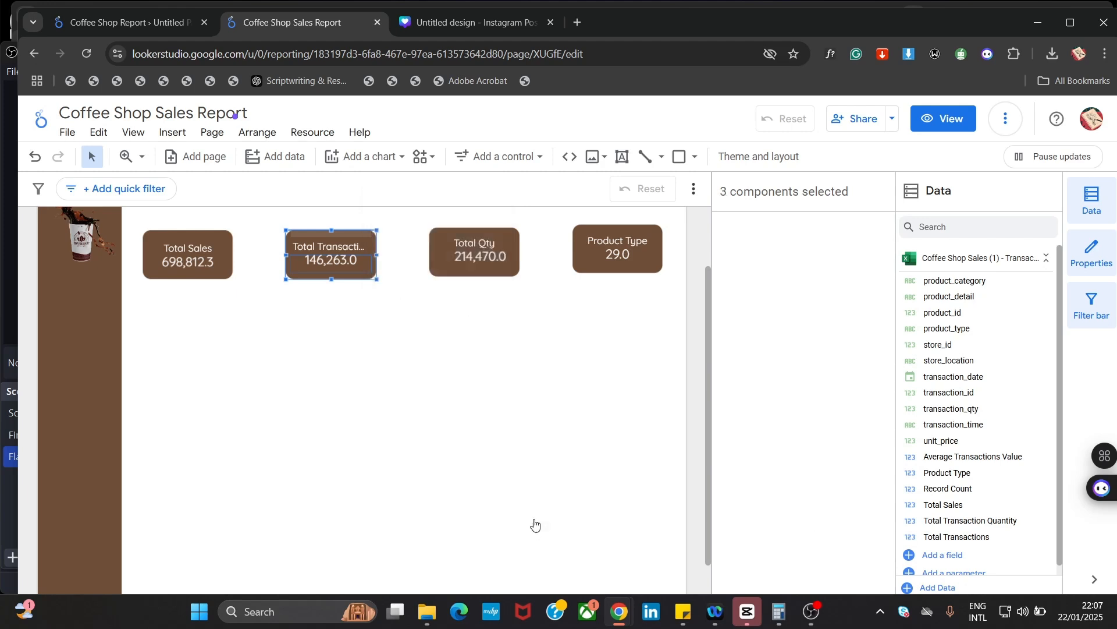
pyautogui.rightClick(348, 256)
pyautogui.click(604, 343)
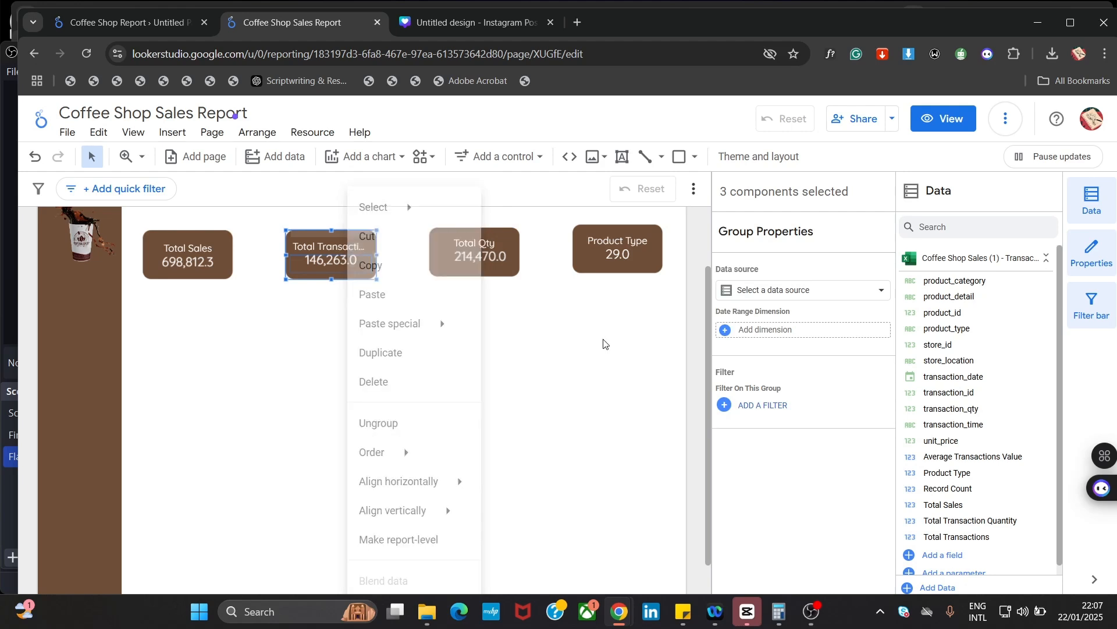
# Align the Total Qty scorecard and its brown card horizontally to Center and vertically to Middle
pyautogui.click(492, 255)
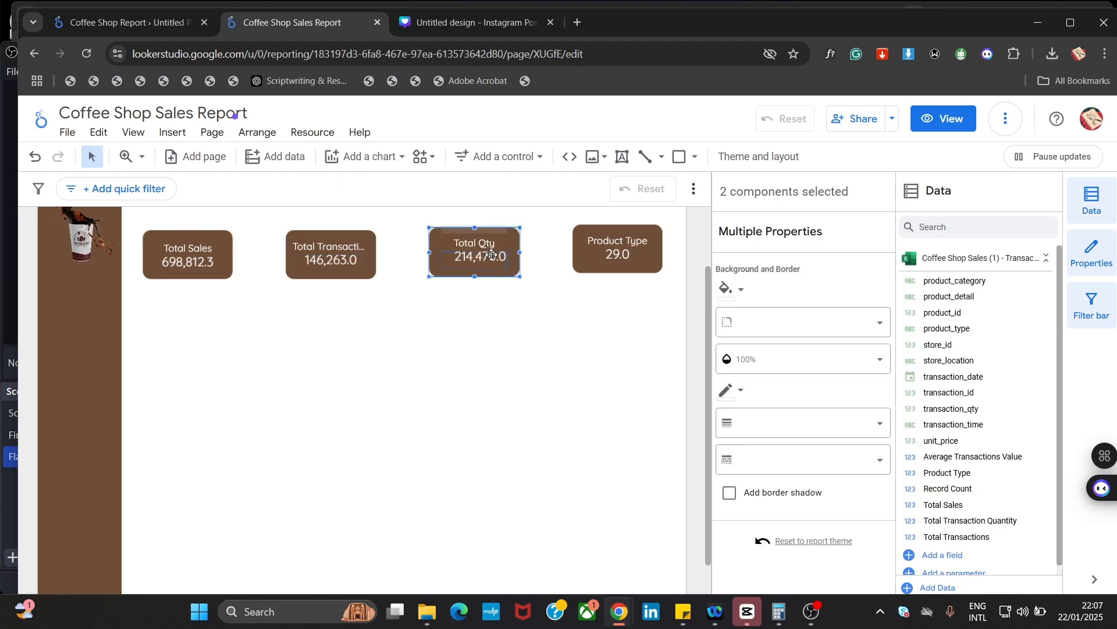
pyautogui.click(449, 389)
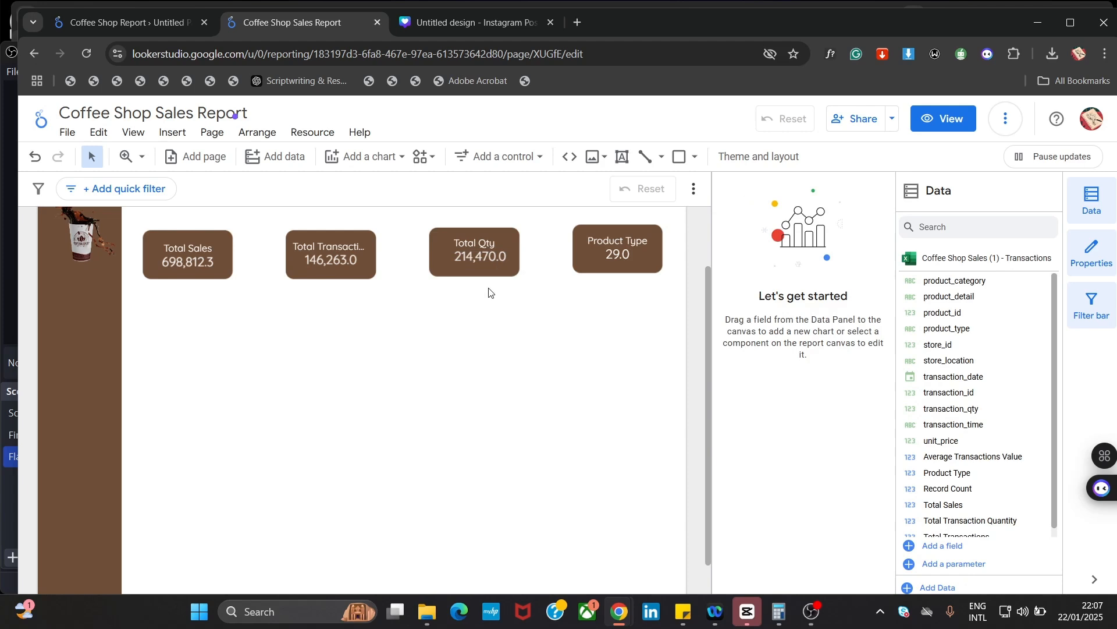
pyautogui.click(483, 250)
pyautogui.keyDown('ctrl'); pyautogui.click(433, 272); pyautogui.keyUp('ctrl')
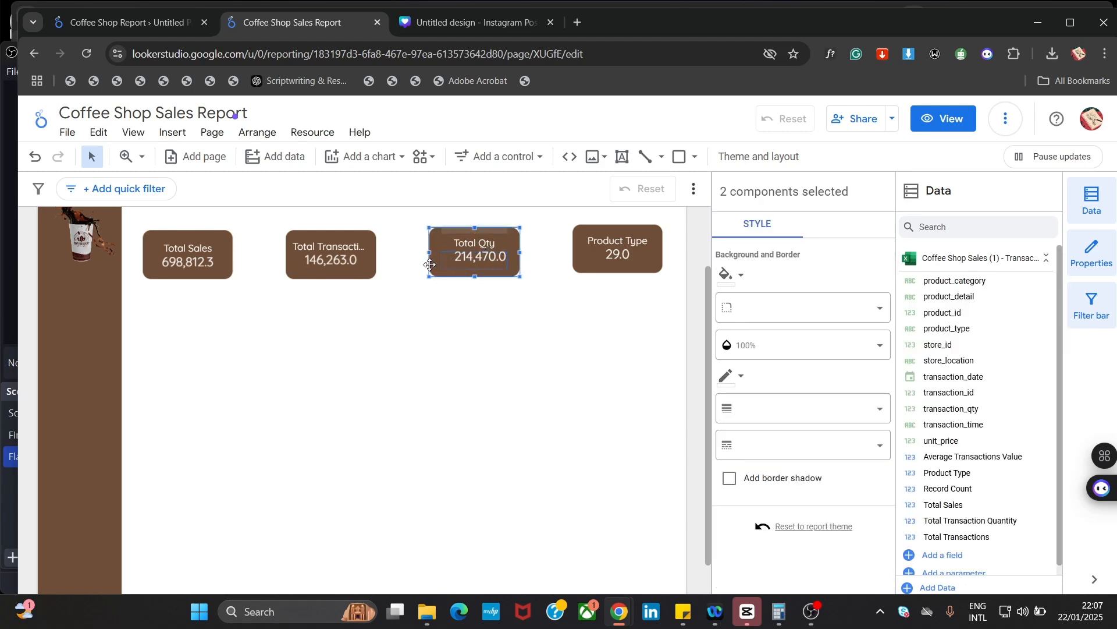
pyautogui.rightClick(431, 272)
pyautogui.moveTo(534, 485)
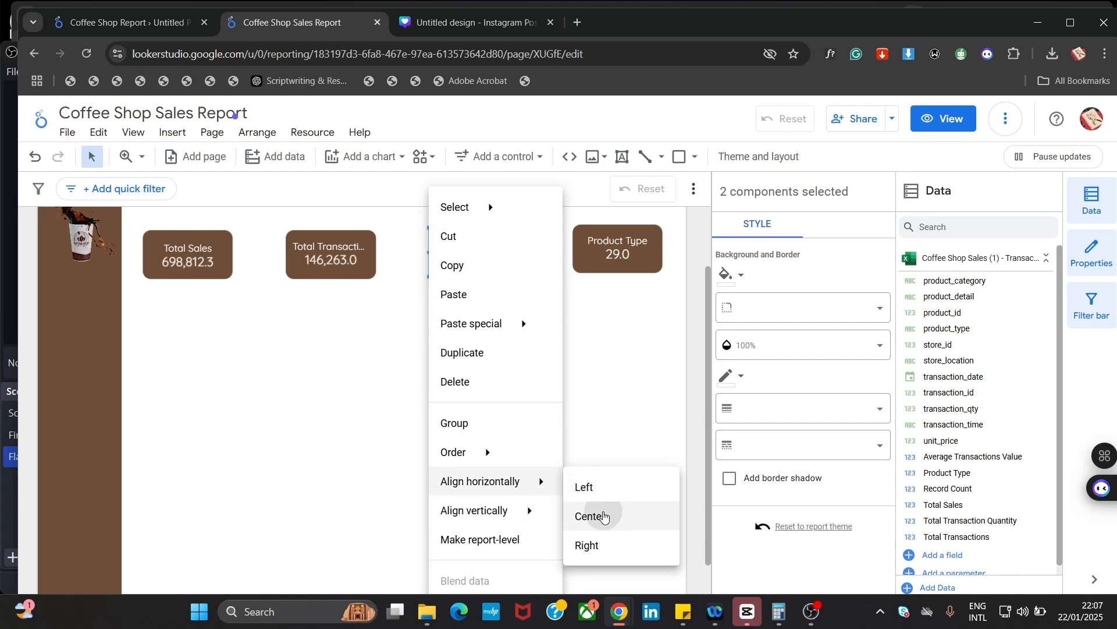
pyautogui.click(592, 516)
pyautogui.rightClick(480, 266)
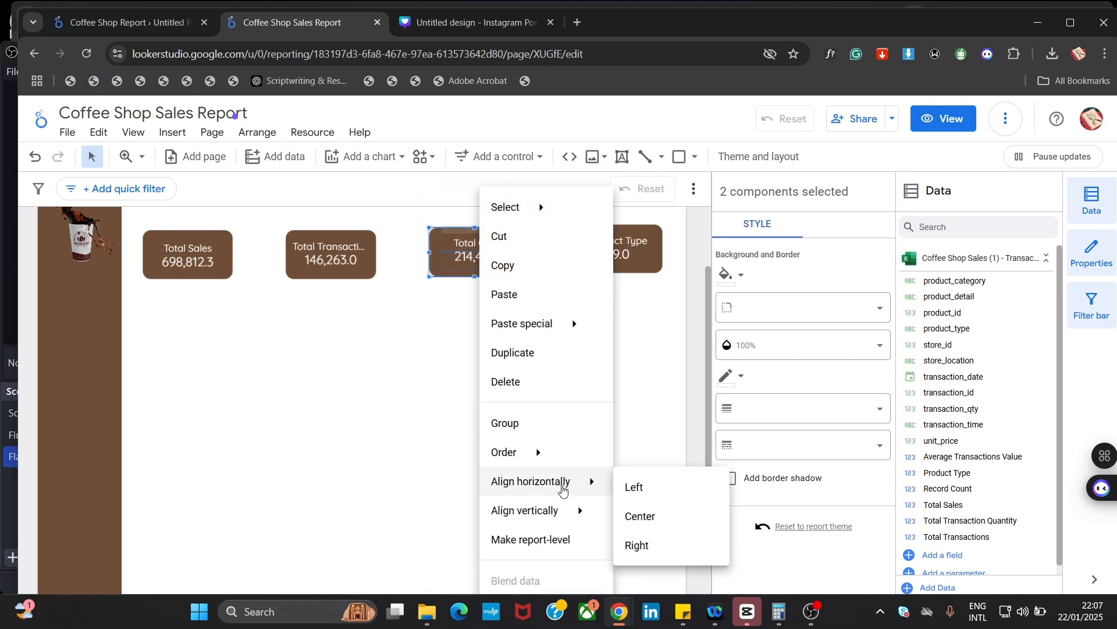
pyautogui.moveTo(579, 512)
pyautogui.click(646, 546)
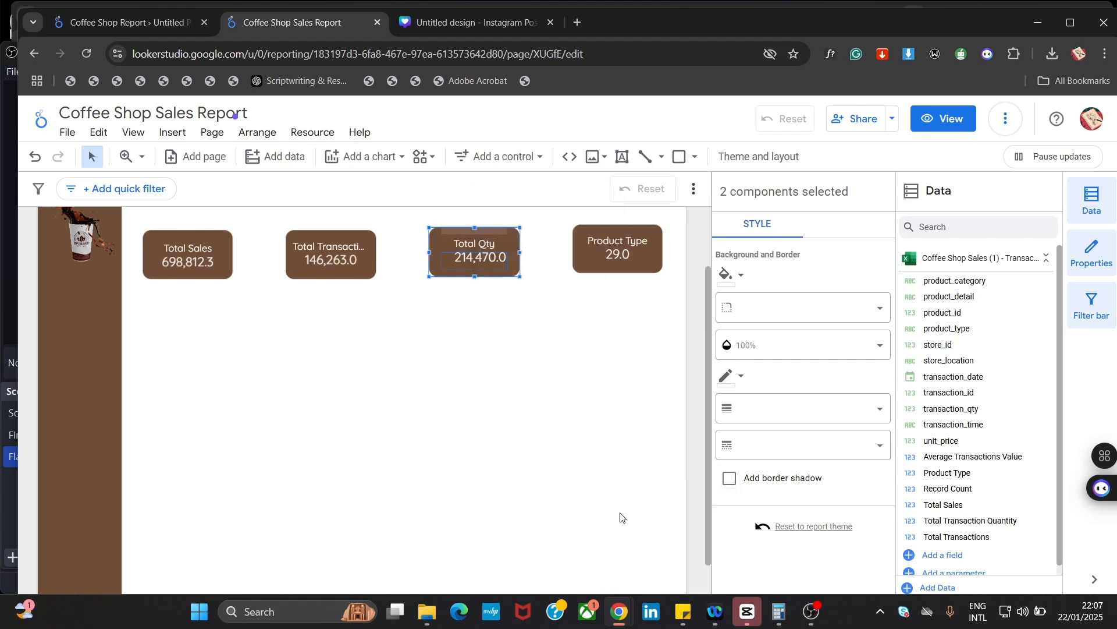
# Group the Total Qty scorecard with its brown card
pyautogui.rightClick(503, 244)
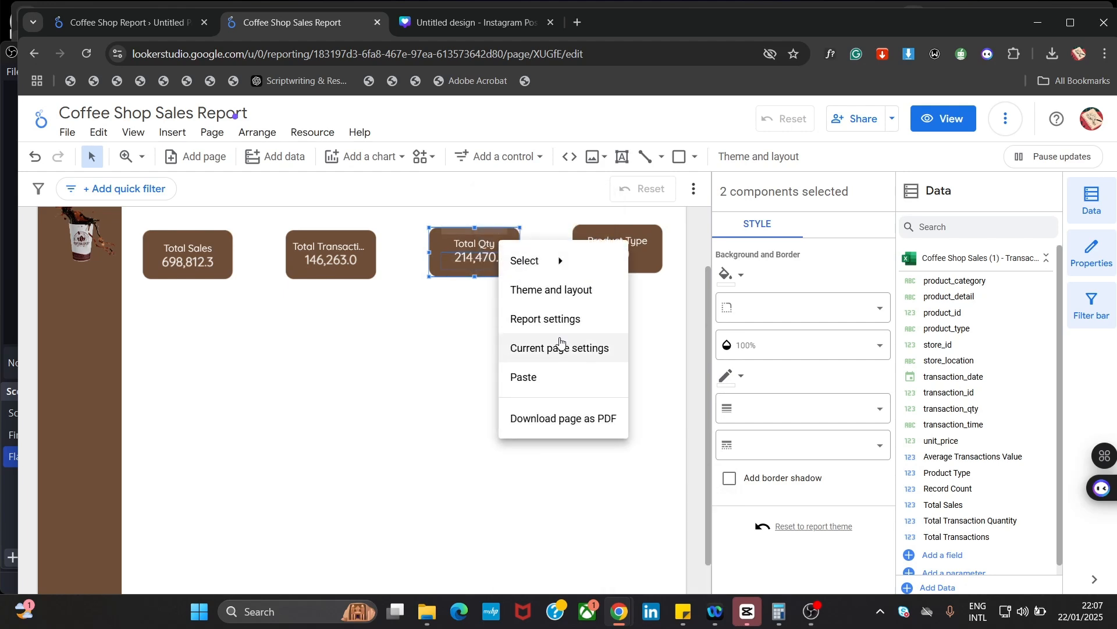
pyautogui.rightClick(441, 253)
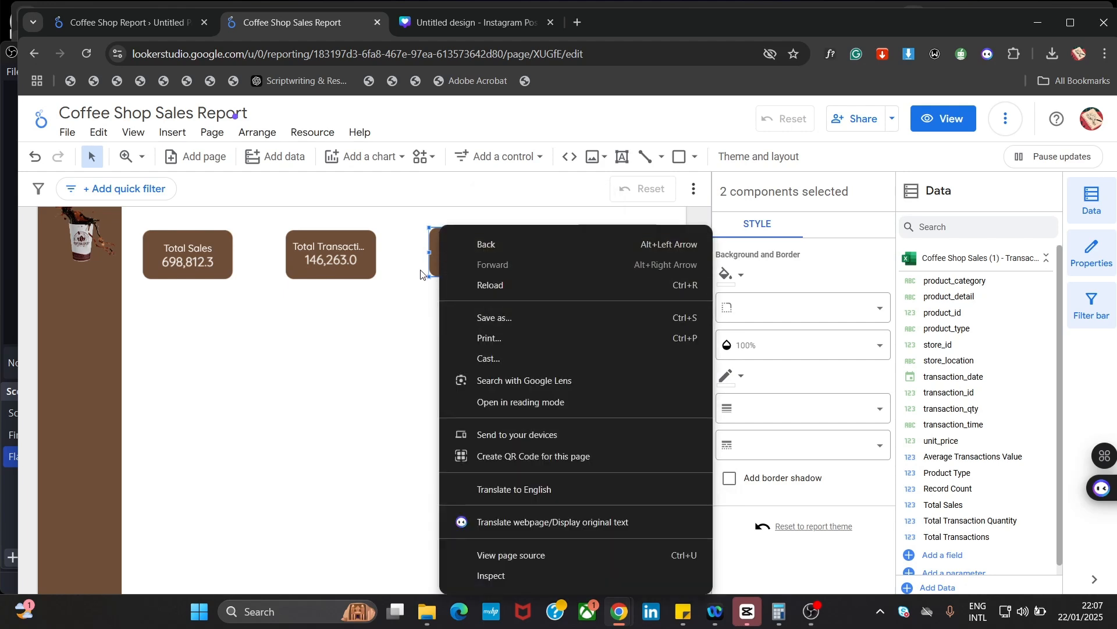
pyautogui.press('Escape')
pyautogui.rightClick(451, 271)
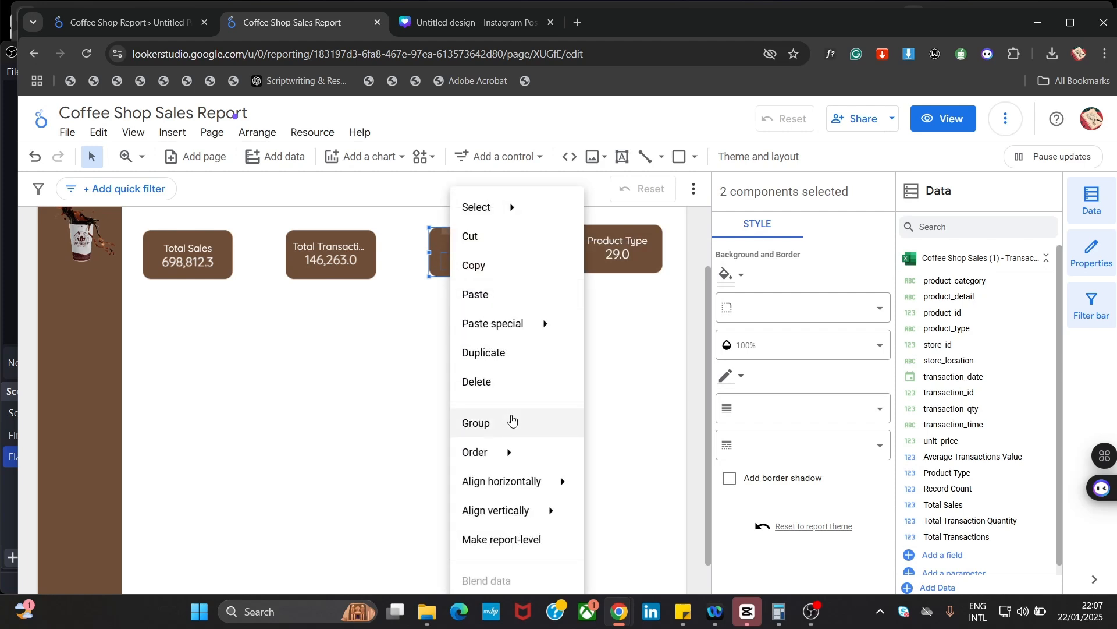
pyautogui.click(512, 421)
pyautogui.click(578, 342)
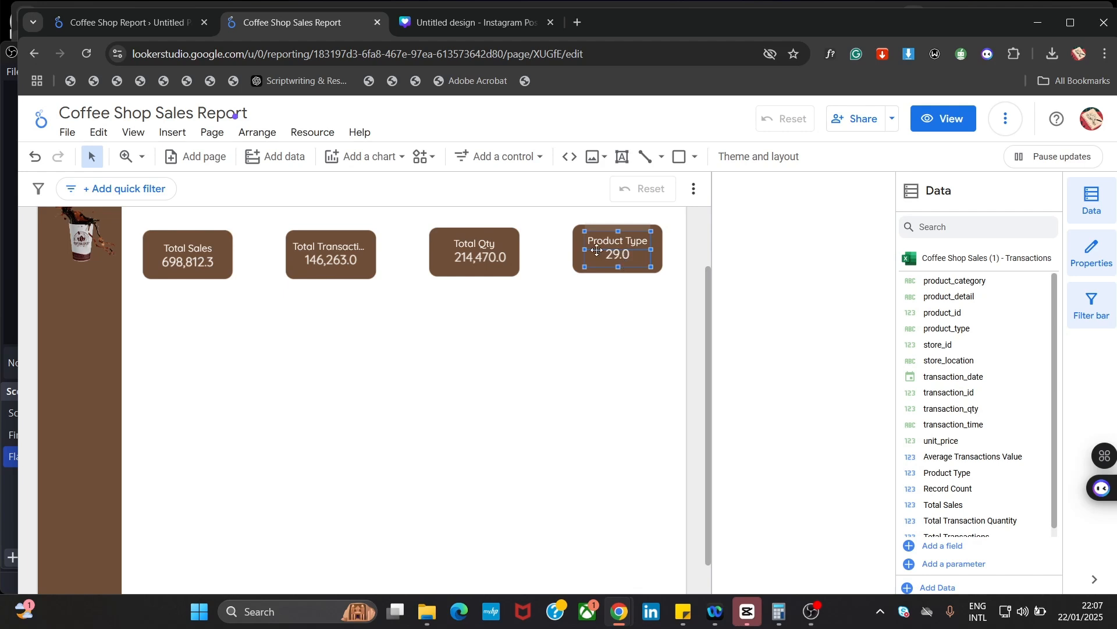
# Align the Product Type scorecard and its brown card horizontally to Center and vertically to Middle
pyautogui.keyDown('shift'); pyautogui.click(576, 244); pyautogui.keyUp('shift')
pyautogui.rightClick(576, 244)
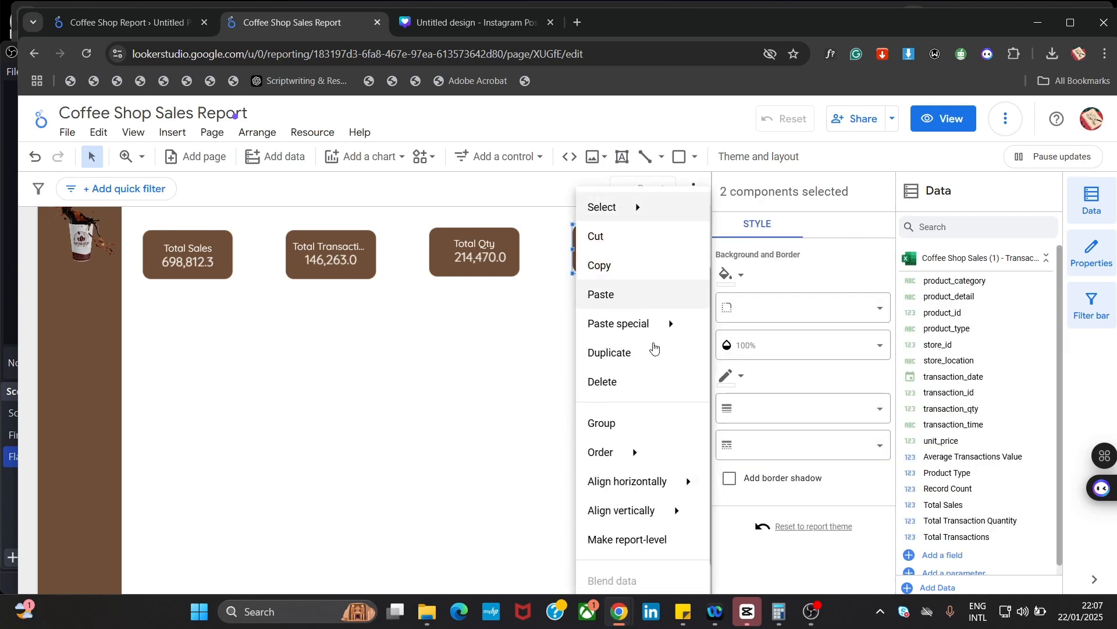
pyautogui.moveTo(645, 492)
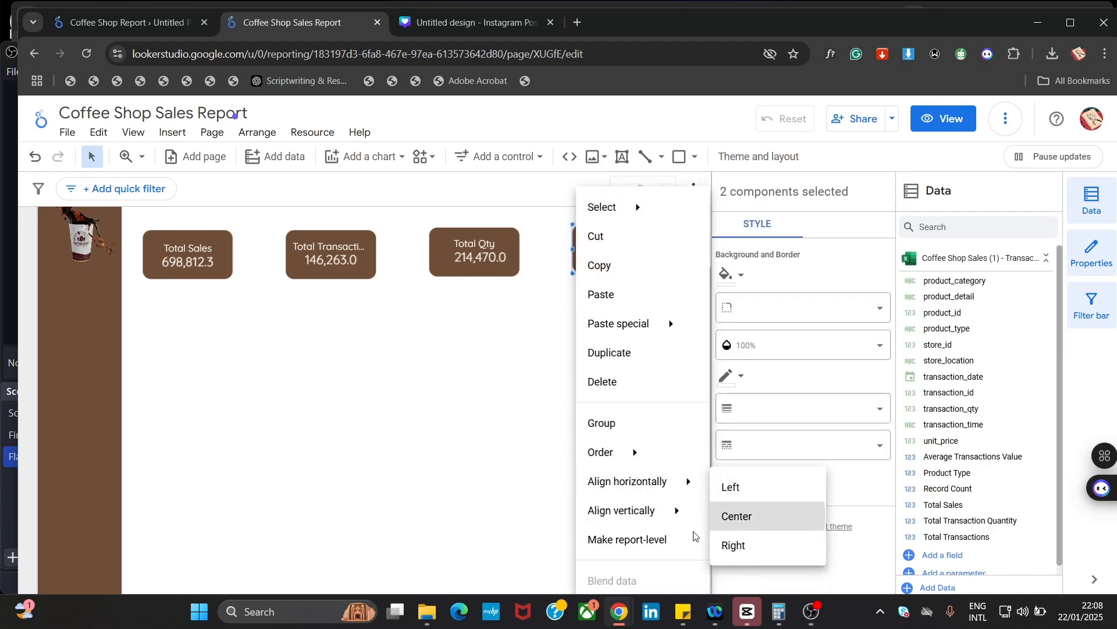
pyautogui.click(757, 517)
pyautogui.rightClick(601, 275)
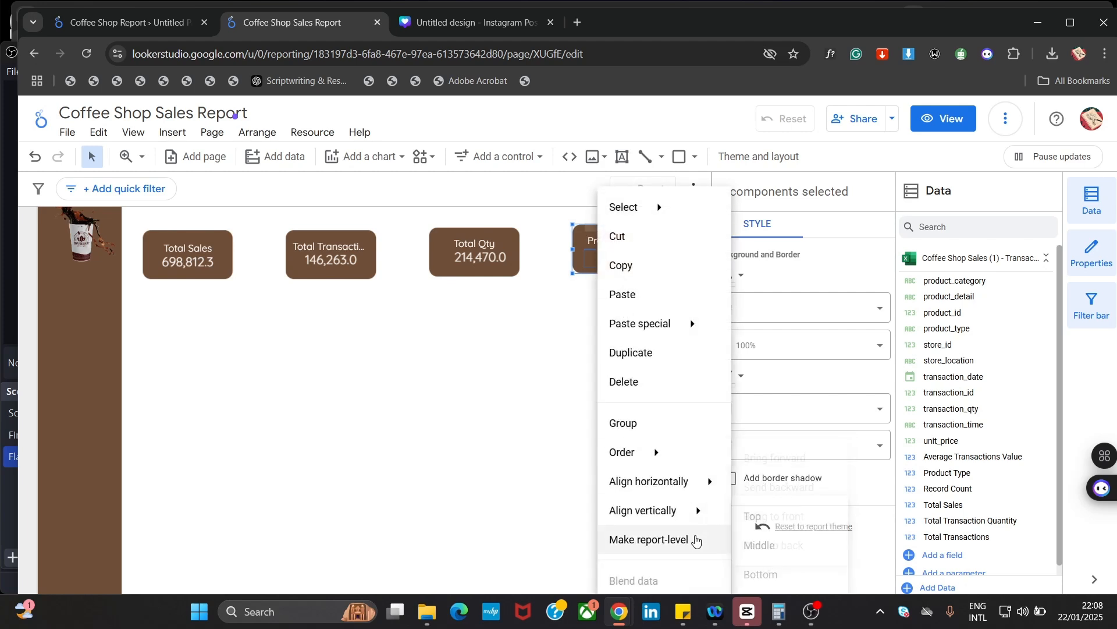
pyautogui.moveTo(710, 511)
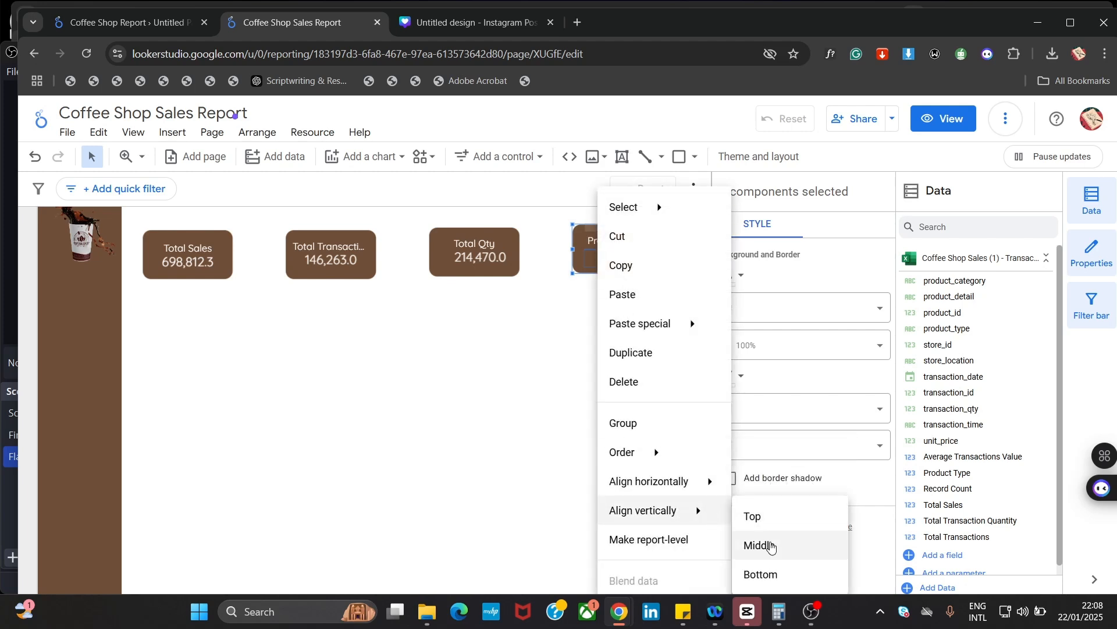
pyautogui.click(767, 544)
# Group the Product Type scorecard with its brown card
pyautogui.rightClick(589, 264)
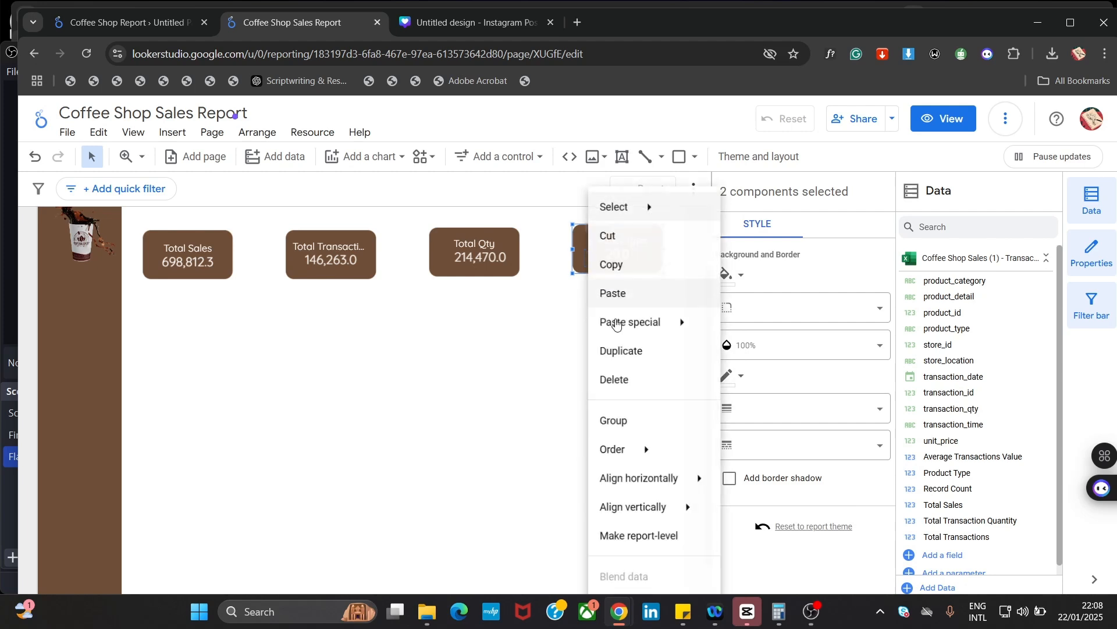
pyautogui.click(631, 423)
pyautogui.click(438, 375)
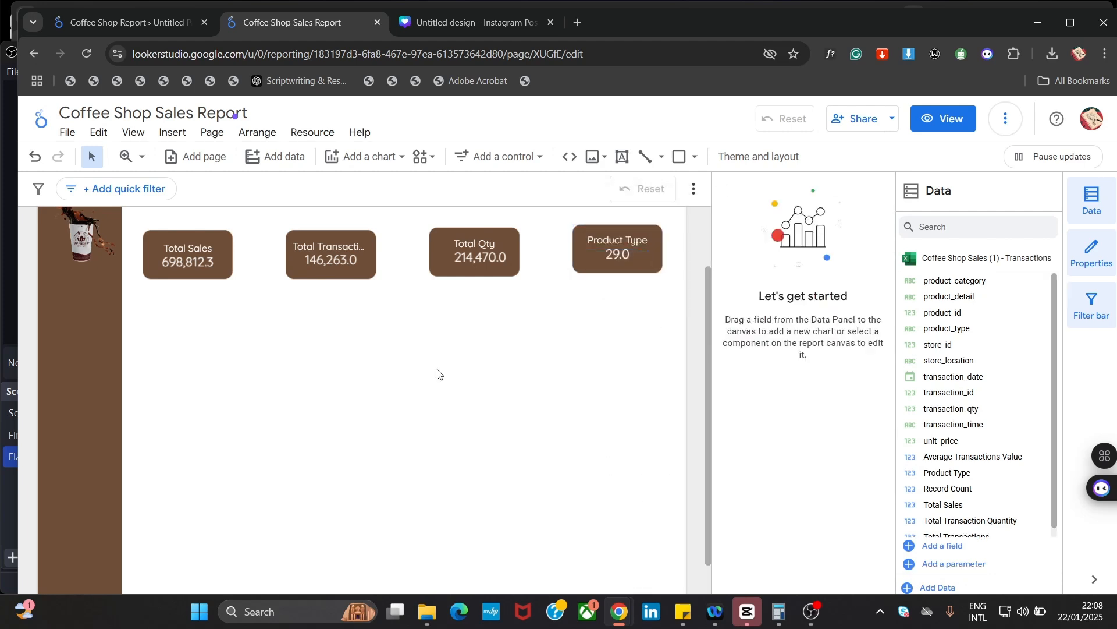
# Select all four grouped KPI cards and distribute them horizontally
pyautogui.moveTo(137, 214); pyautogui.dragTo(670, 285)
pyautogui.rightClick(620, 271)
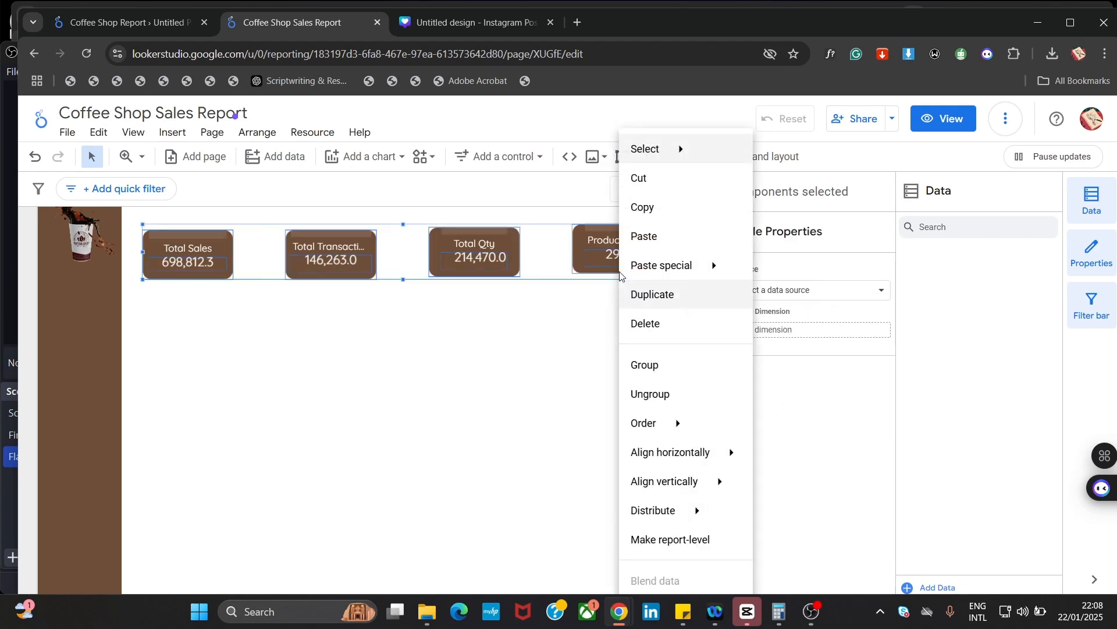
pyautogui.moveTo(716, 452)
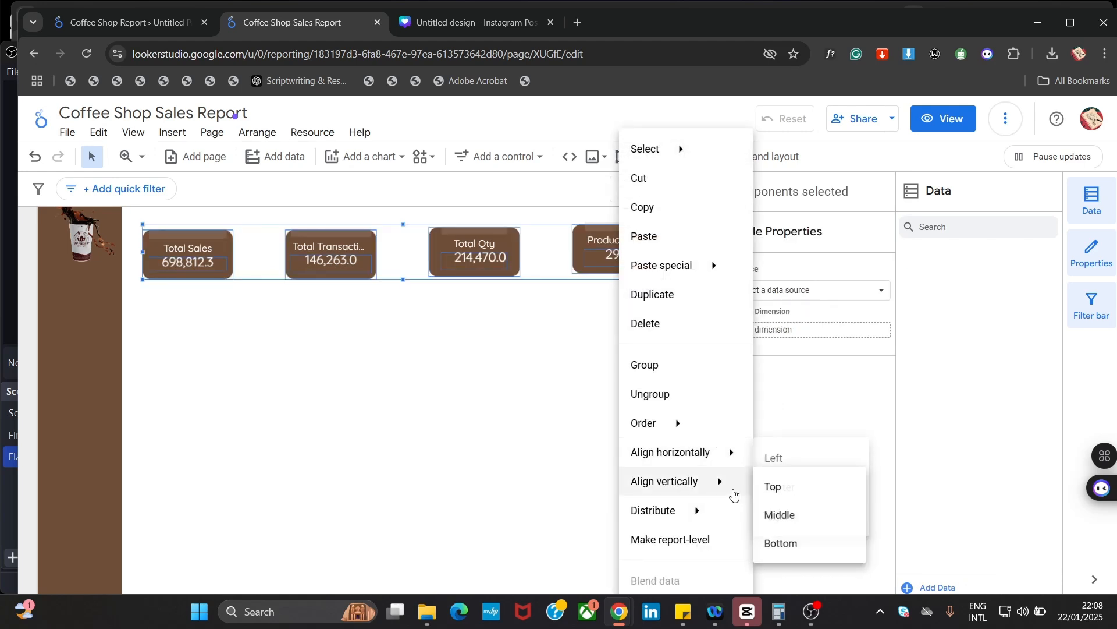
pyautogui.moveTo(734, 513)
pyautogui.click(805, 519)
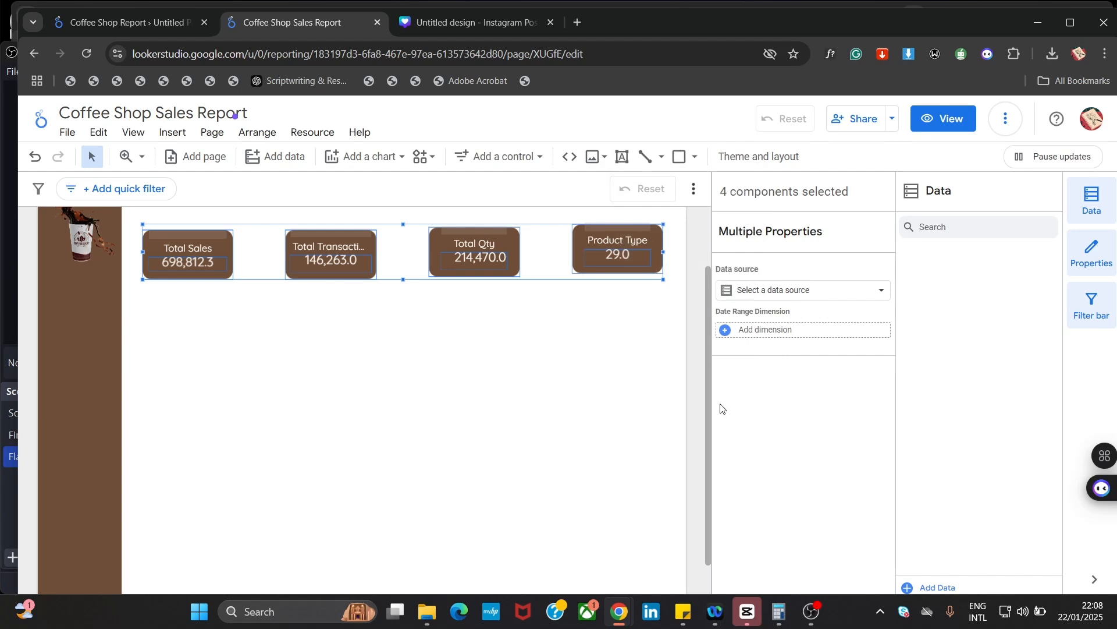
# Distribute the four KPI cards vertically and clear the selection
pyautogui.rightClick(636, 277)
pyautogui.moveTo(743, 517)
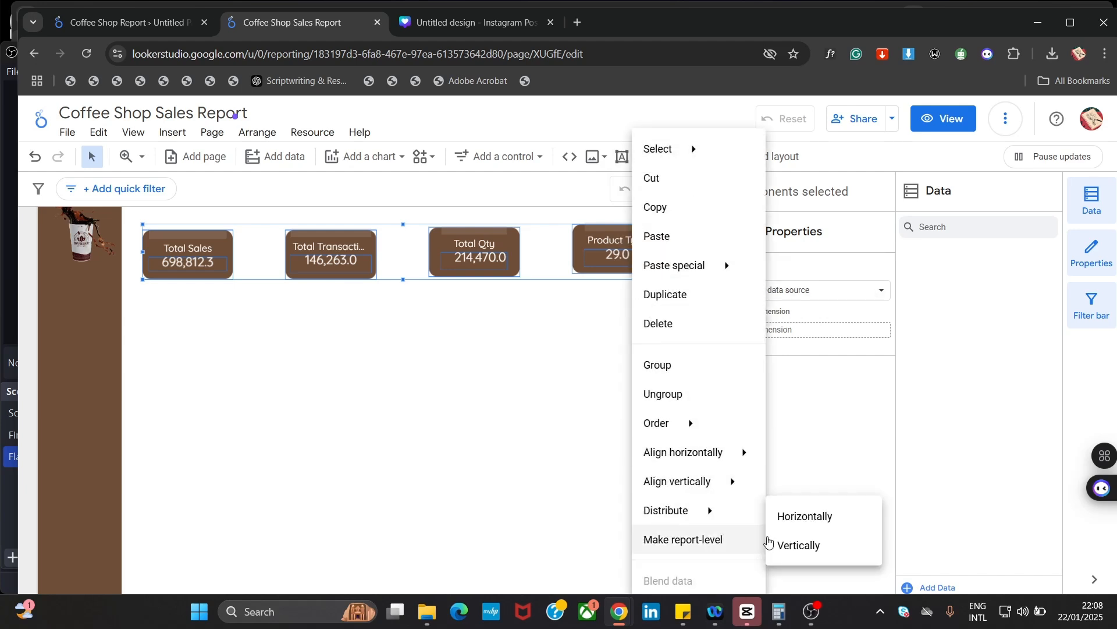
pyautogui.click(806, 553)
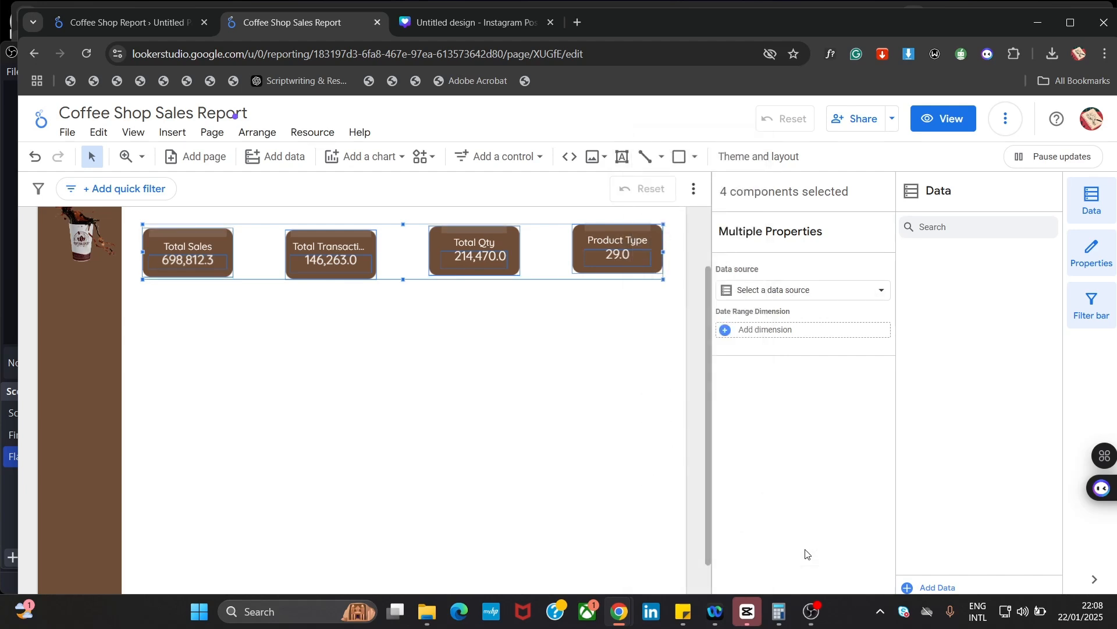
pyautogui.rightClick(594, 284)
pyautogui.rightClick(558, 239)
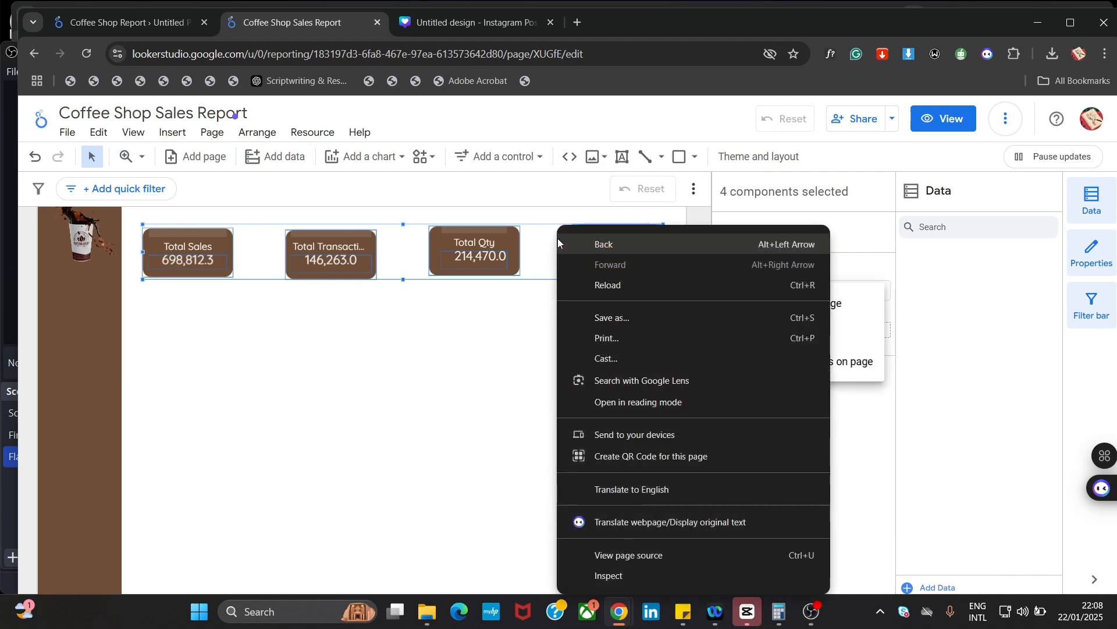
pyautogui.press('Escape')
pyautogui.click(498, 379)
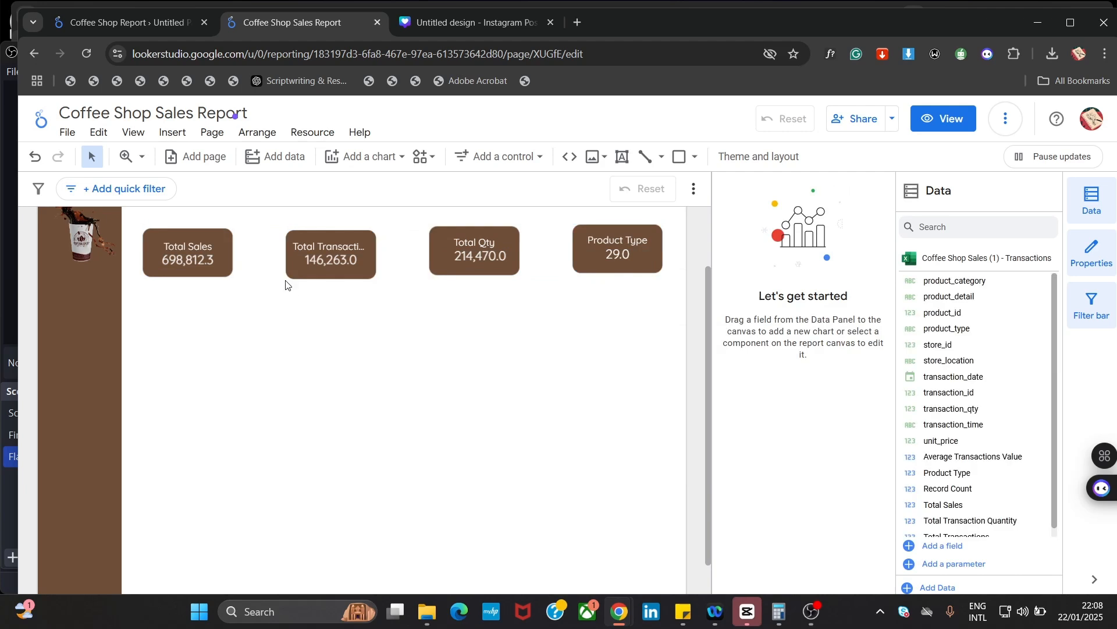
# Select all four KPI cards again, try aligning them horizontally to Center, and undo that alignment
pyautogui.click(209, 253)
pyautogui.keyDown('shift'); pyautogui.click(324, 269); pyautogui.keyUp('shift')
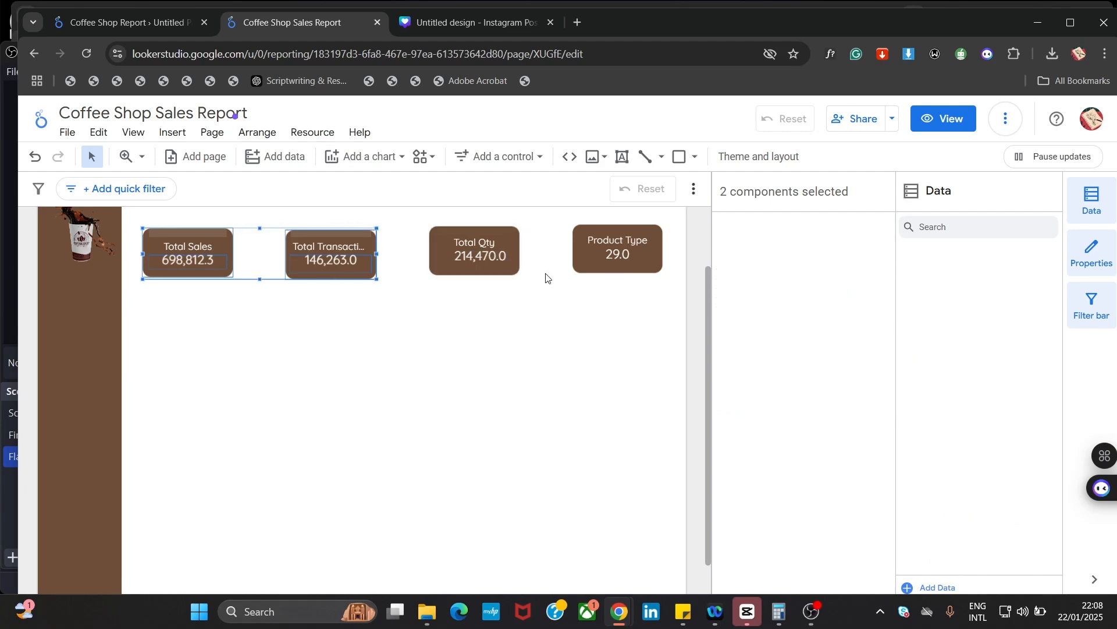
pyautogui.click(335, 331)
pyautogui.click(180, 261)
pyautogui.keyDown('shift'); pyautogui.click(331, 259); pyautogui.keyUp('shift')
pyautogui.keyDown('shift'); pyautogui.click(475, 256); pyautogui.keyUp('shift')
pyautogui.keyDown('shift'); pyautogui.click(635, 265); pyautogui.keyUp('shift')
pyautogui.rightClick(625, 256)
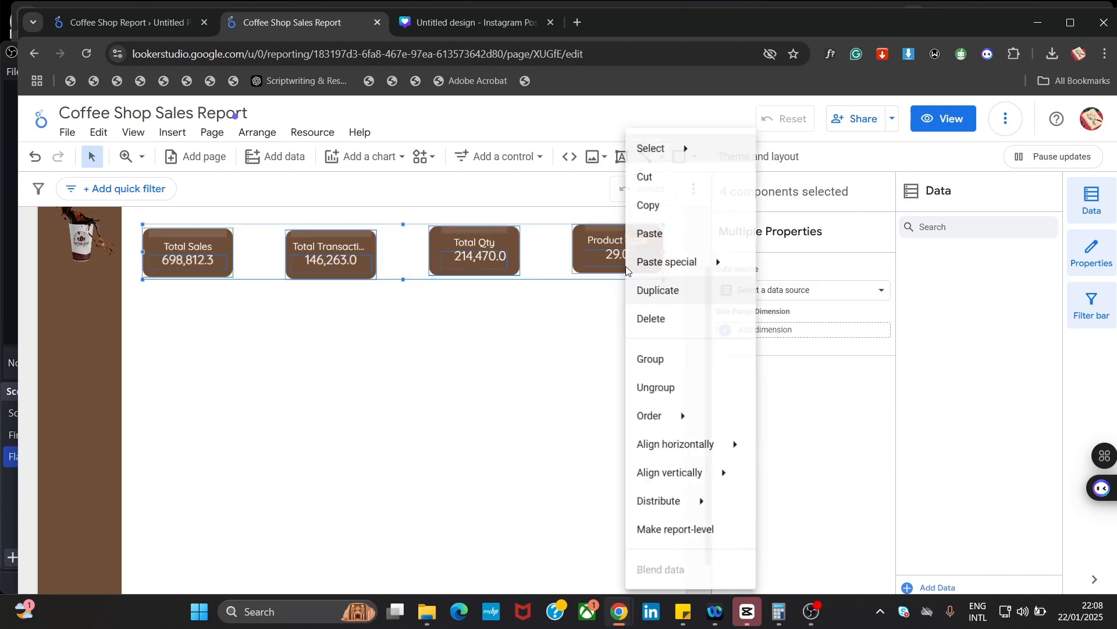
pyautogui.moveTo(716, 488)
pyautogui.moveTo(731, 456)
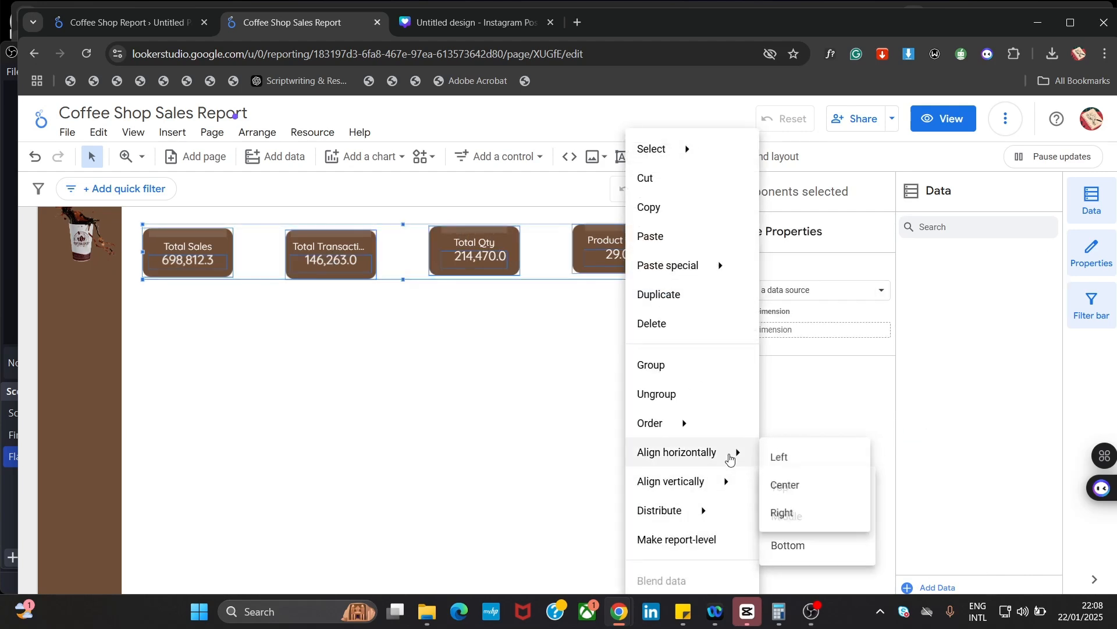
pyautogui.click(814, 488)
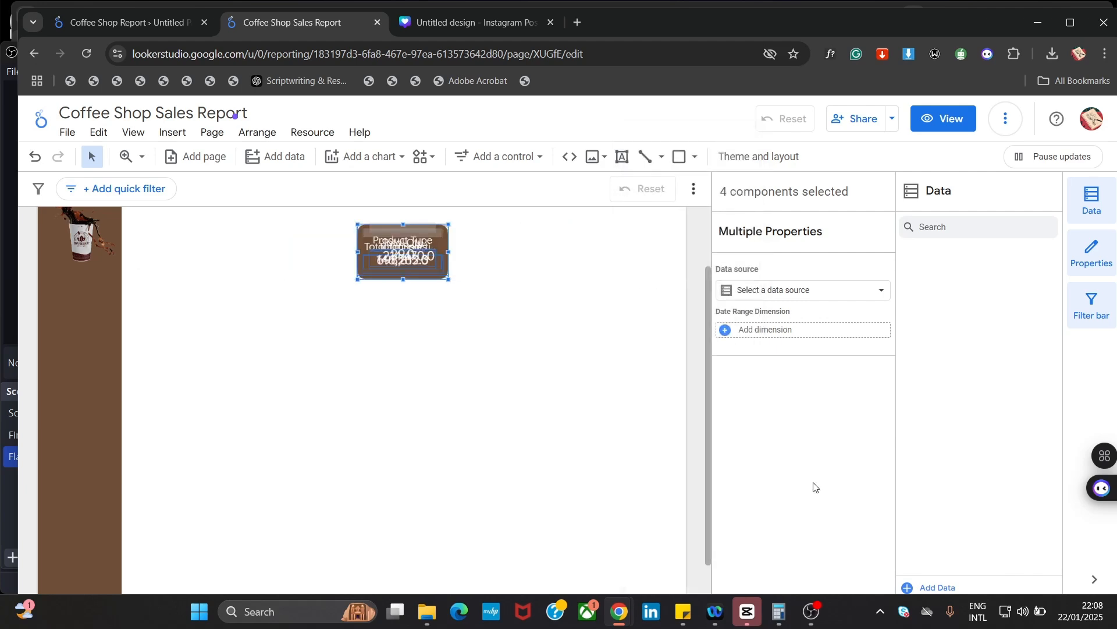
pyautogui.hotkey('ctrl', 'z')
# Align the four selected KPI cards vertically to Bottom and clear the selection
pyautogui.rightClick(644, 243)
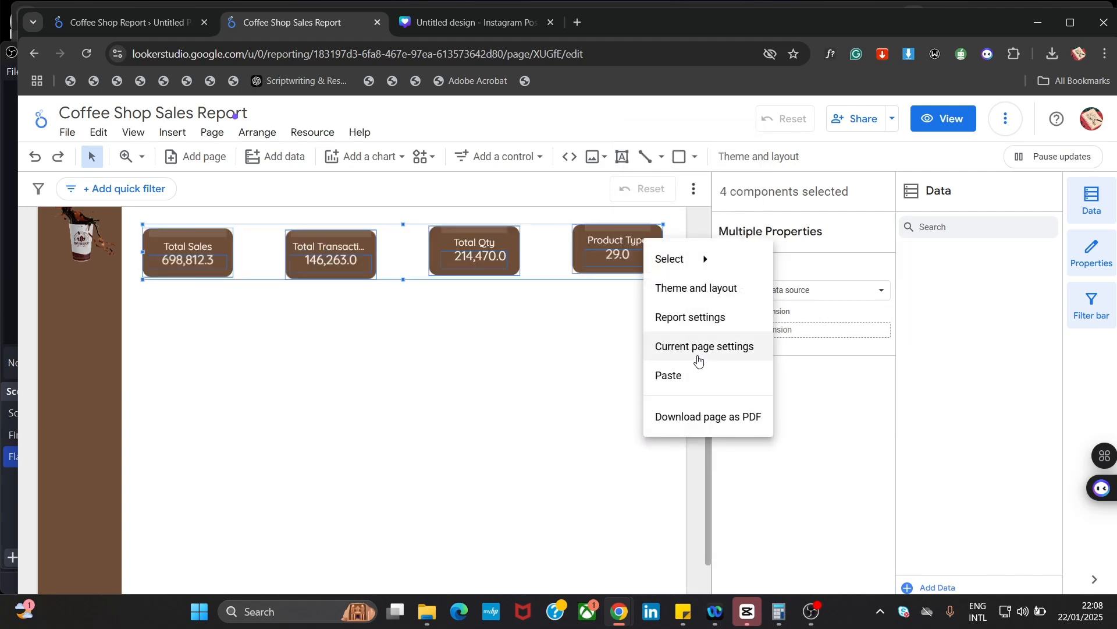
pyautogui.rightClick(552, 266)
pyautogui.rightClick(507, 271)
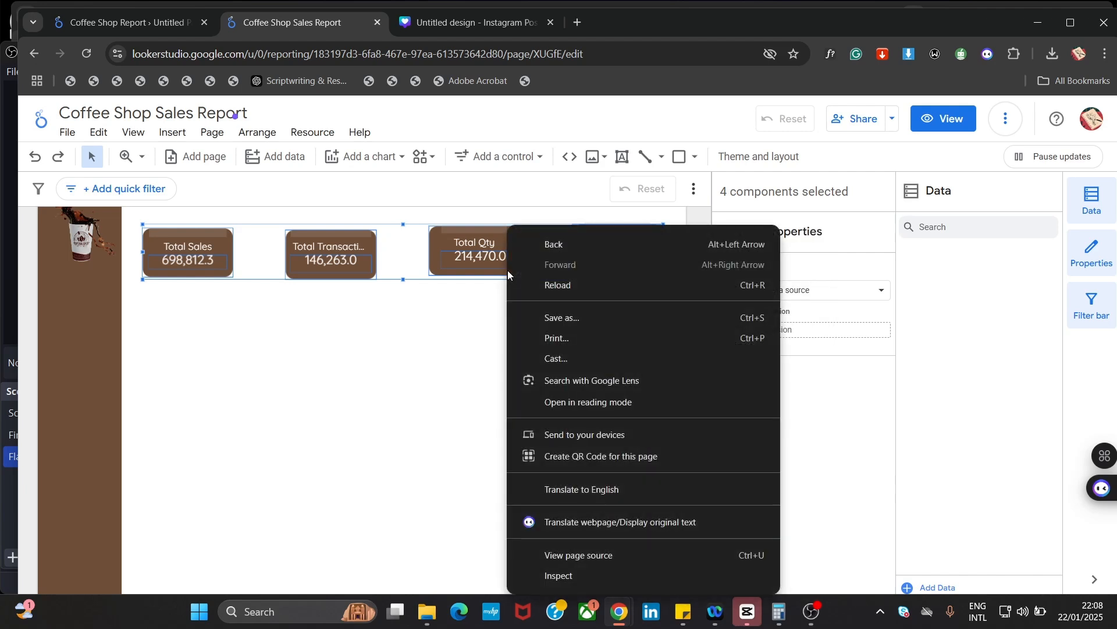
pyautogui.click(446, 261)
pyautogui.rightClick(445, 256)
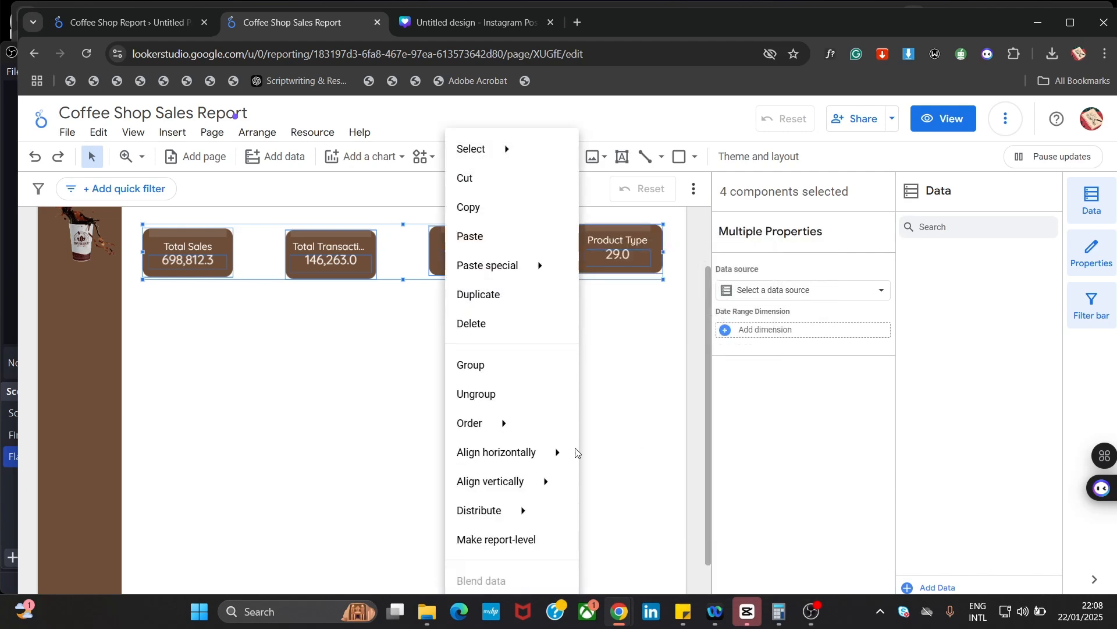
pyautogui.moveTo(531, 454)
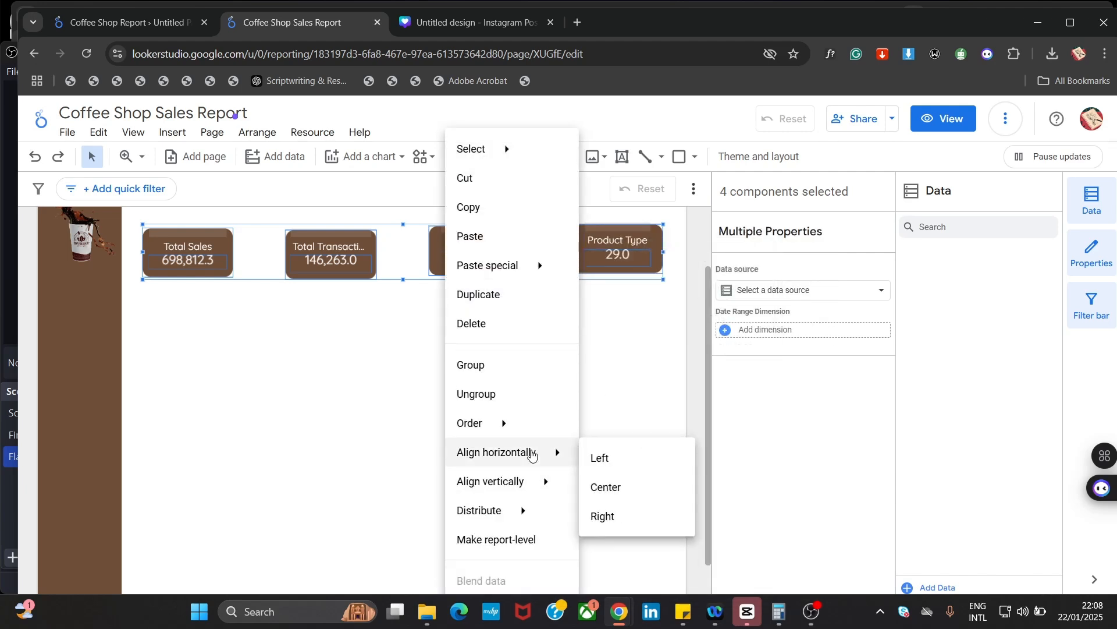
pyautogui.moveTo(536, 481)
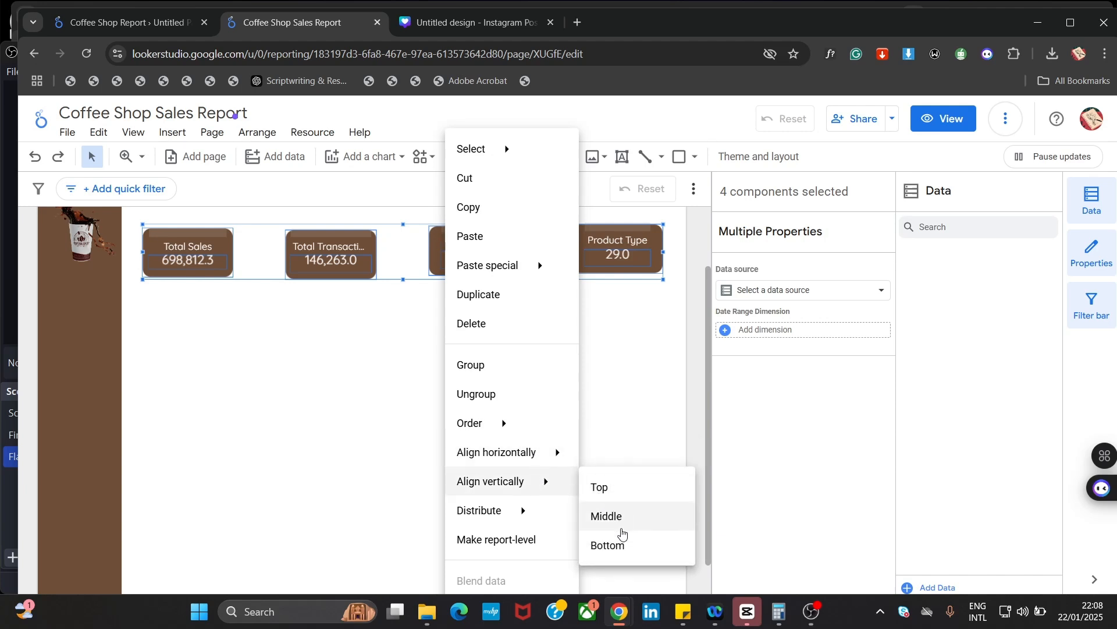
pyautogui.click(608, 544)
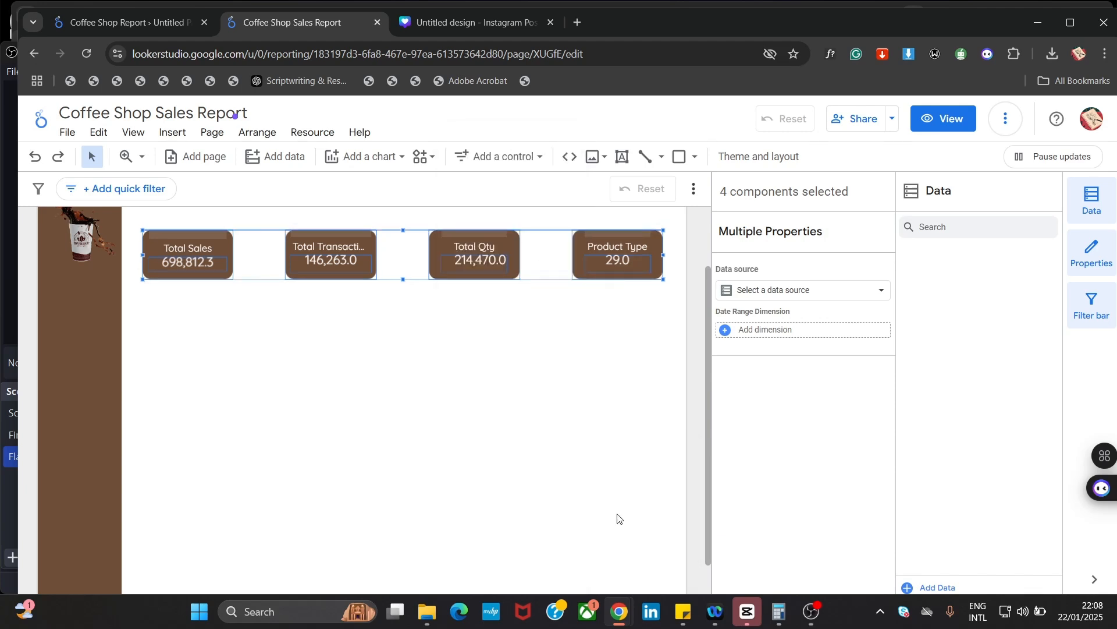
pyautogui.click(595, 423)
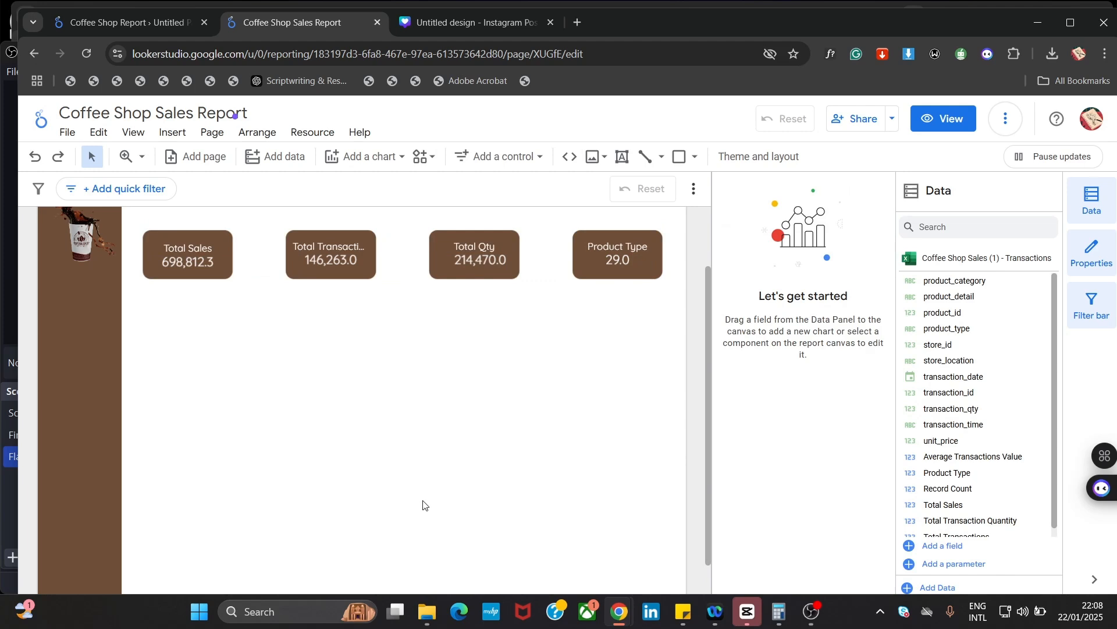
pyautogui.moveTo(710, 435); pyautogui.dragTo(709, 373)
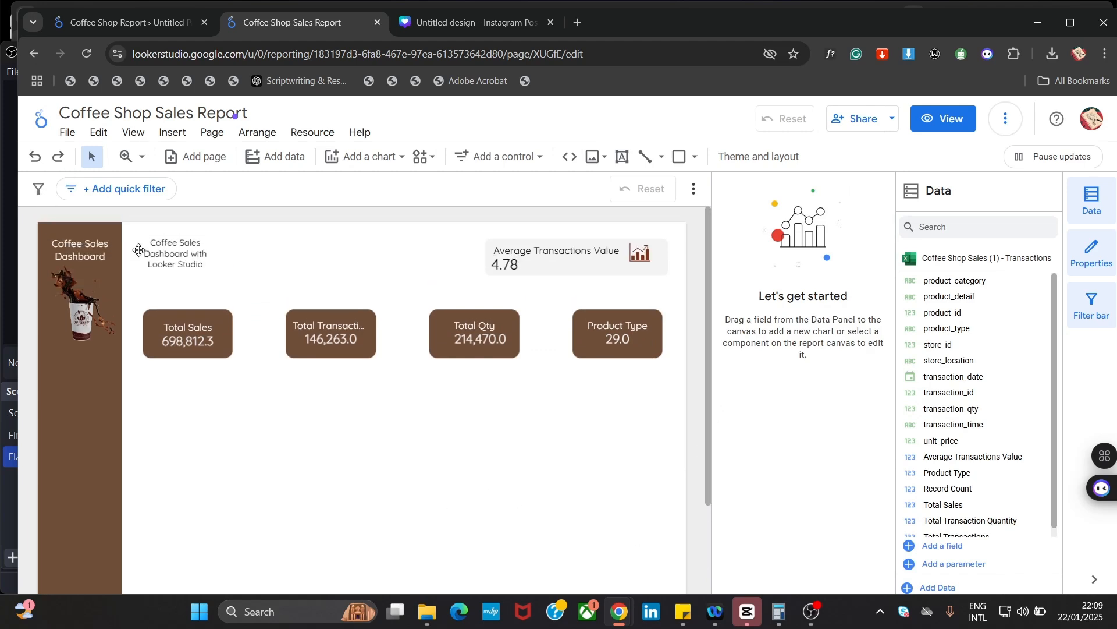
# Set the font size of the "Coffee Sales Dashboard with Looker Studio" text to 18px and clear the selection
pyautogui.click(171, 249)
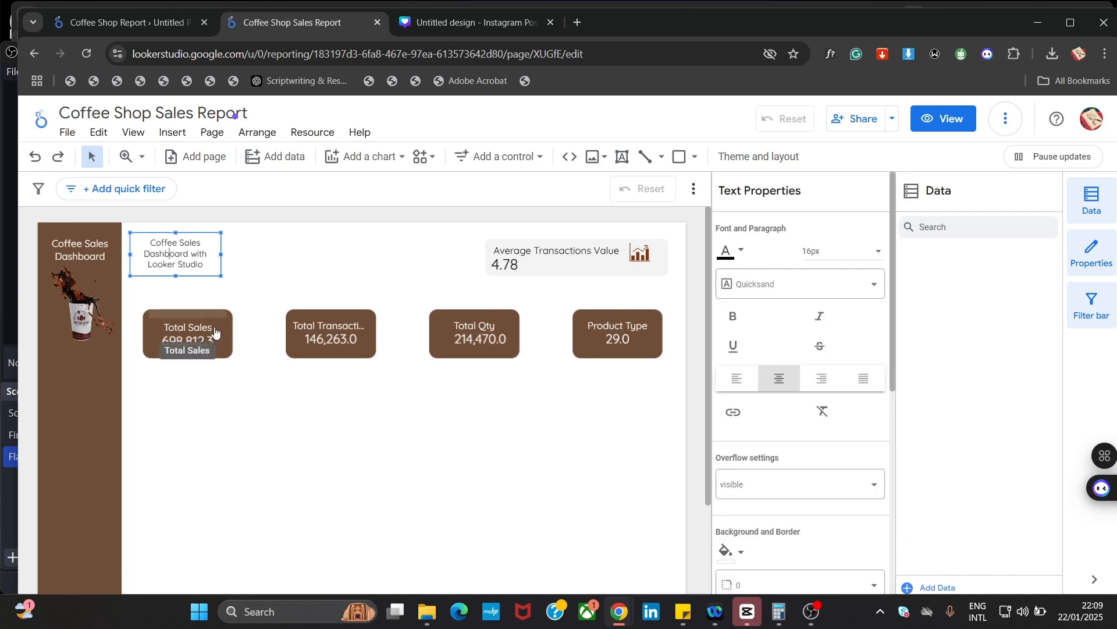
pyautogui.doubleClick(197, 252)
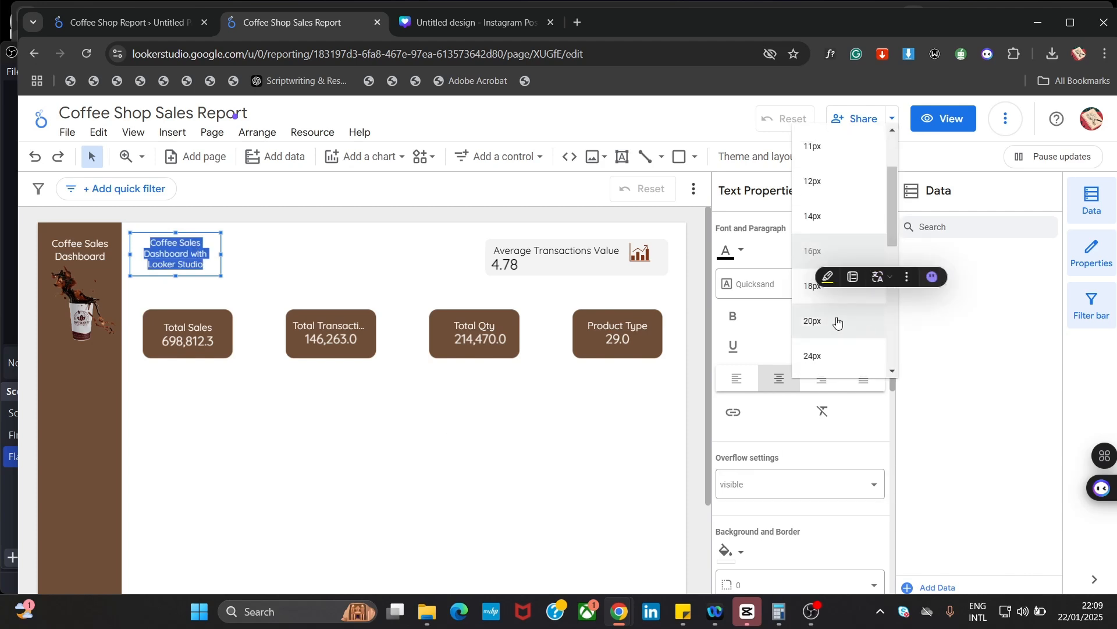
pyautogui.click(835, 319)
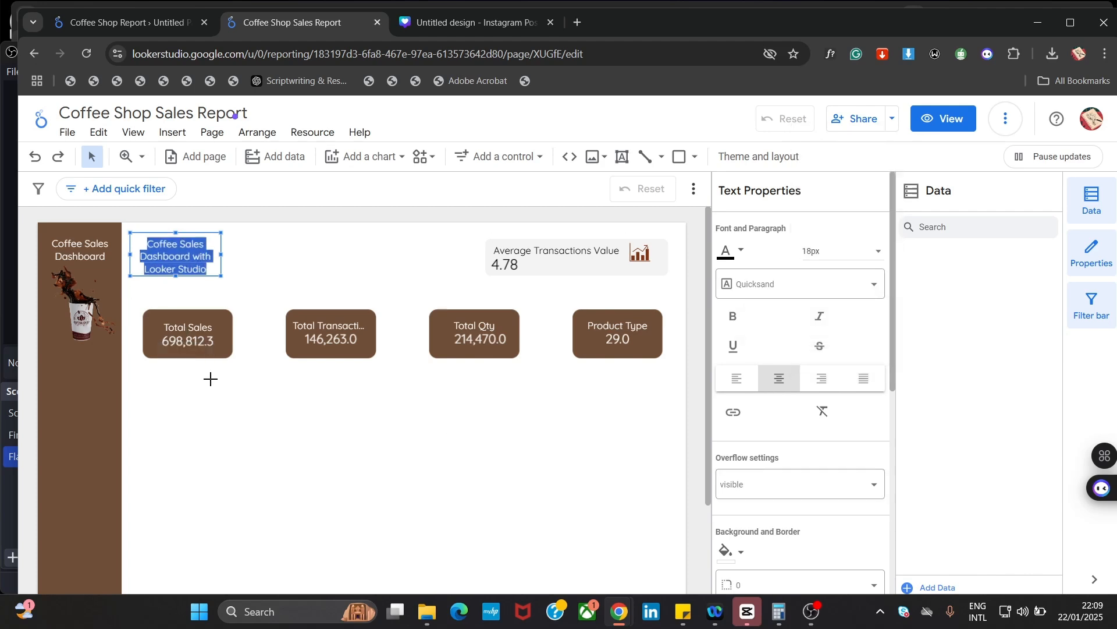
pyautogui.click(199, 423)
pyautogui.click(136, 266)
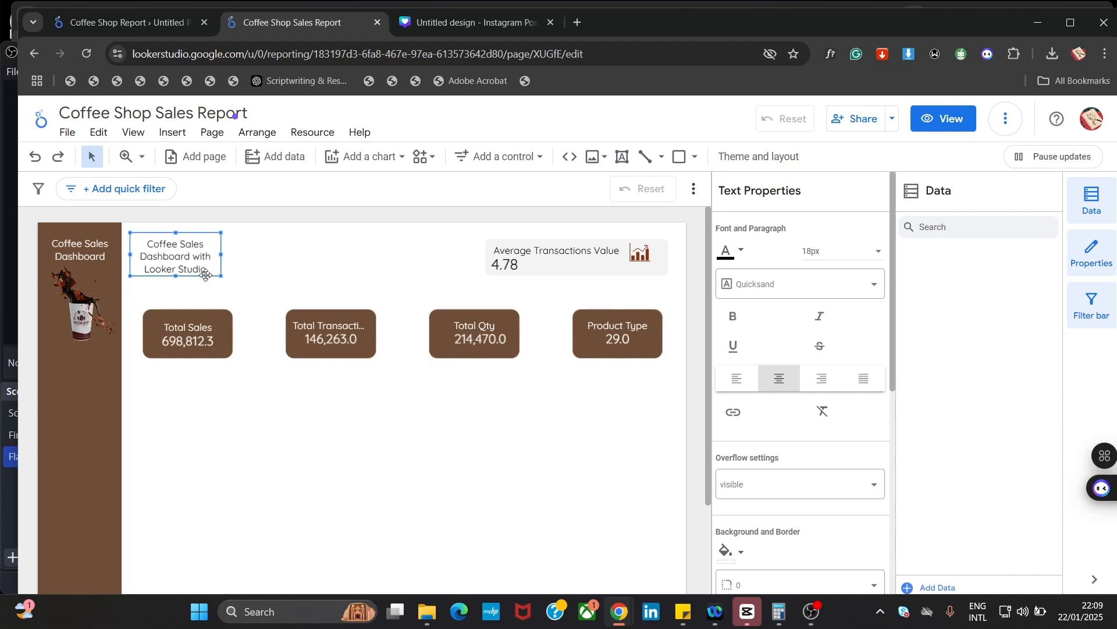
pyautogui.click(234, 401)
# Check the chart layout in the reference Coffee Shop Report, and draw a wide rectangle below the KPI cards in the Coffee Shop Sales Report
pyautogui.moveTo(712, 343); pyautogui.dragTo(699, 432)
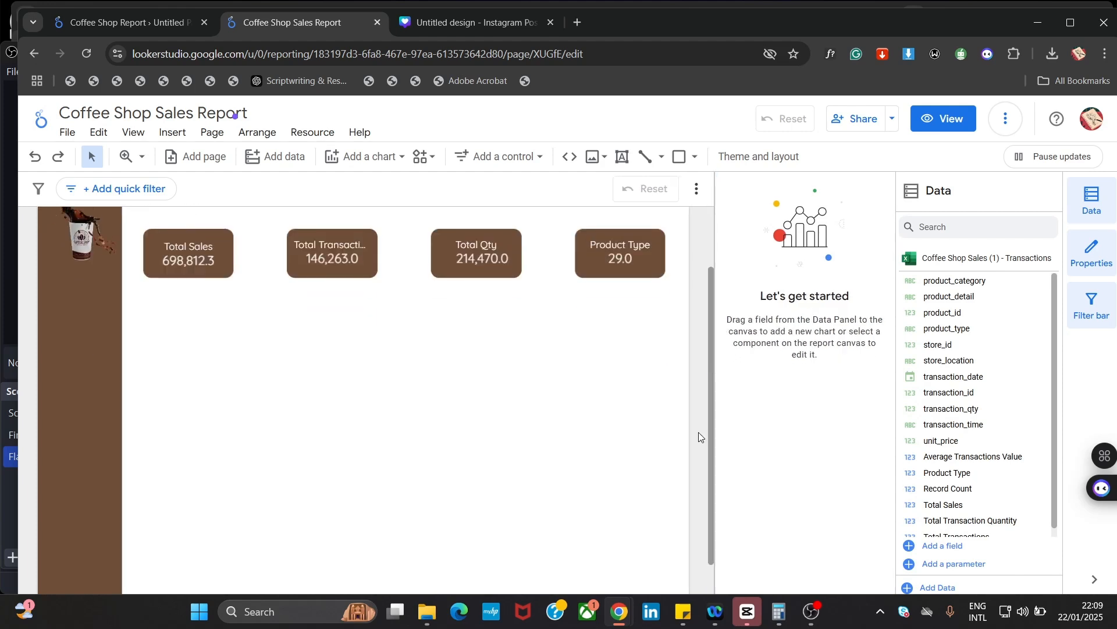
pyautogui.click(161, 22)
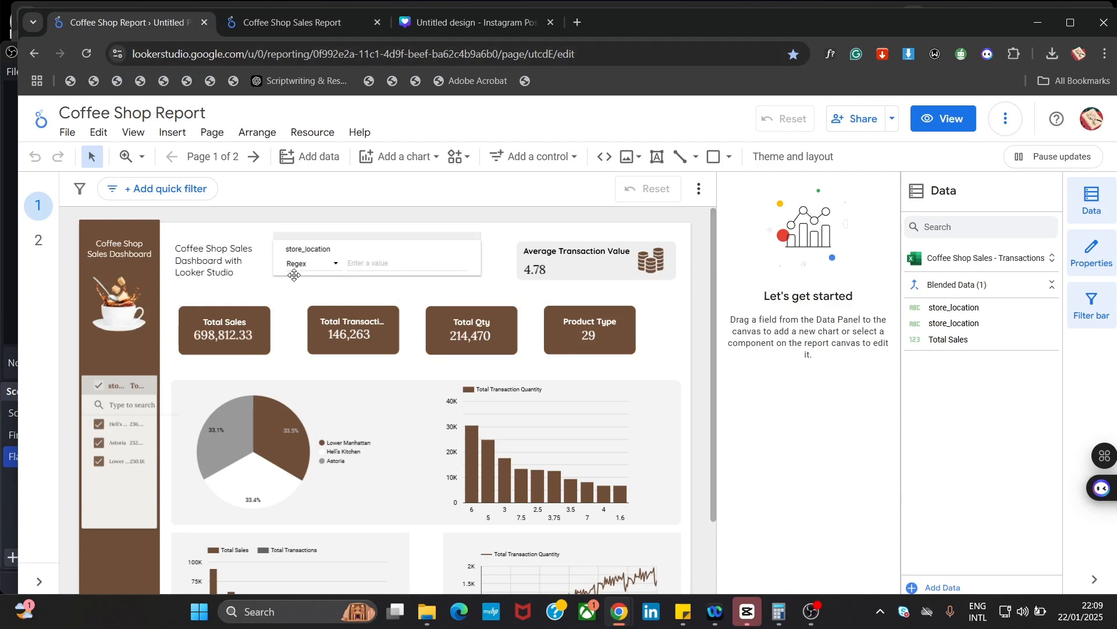
pyautogui.moveTo(711, 264); pyautogui.dragTo(707, 351)
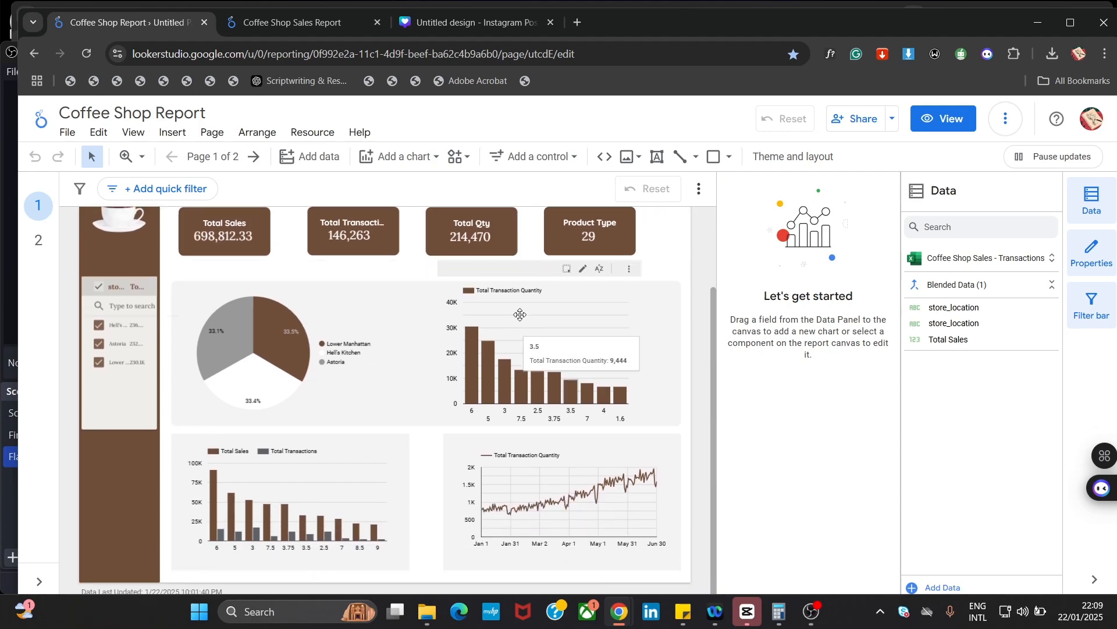
pyautogui.click(283, 23)
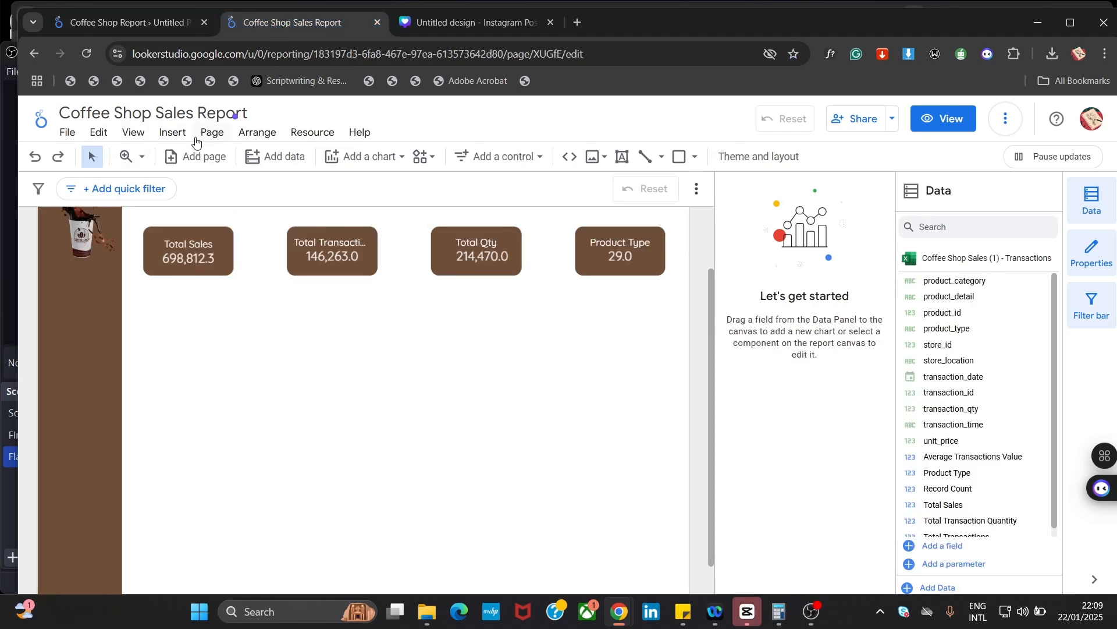
pyautogui.click(174, 133)
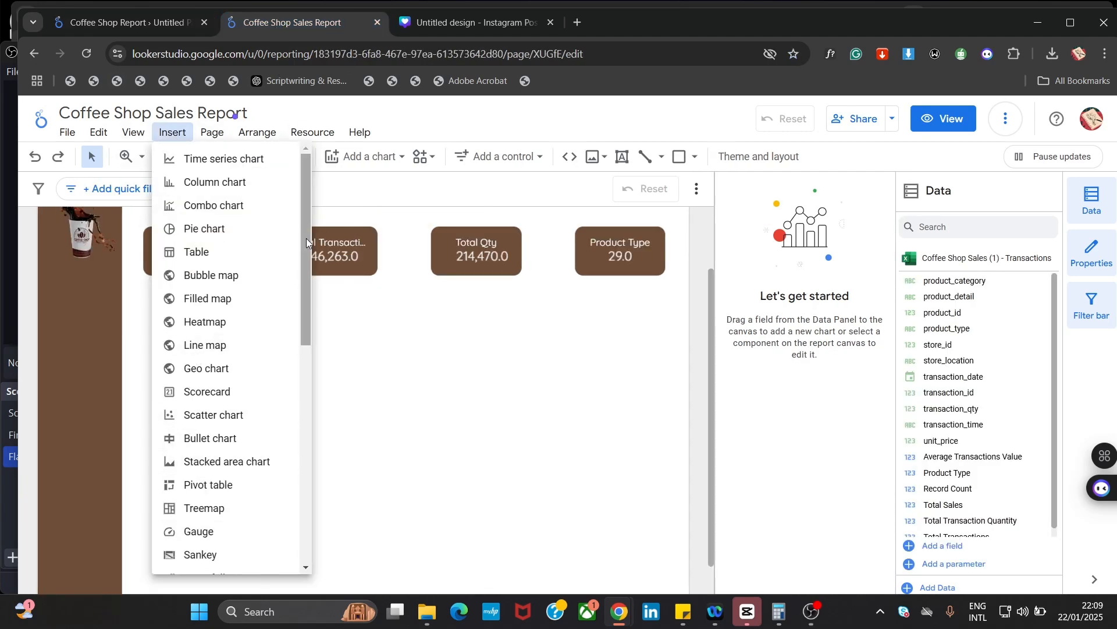
pyautogui.moveTo(306, 239); pyautogui.dragTo(308, 477)
pyautogui.click(247, 517)
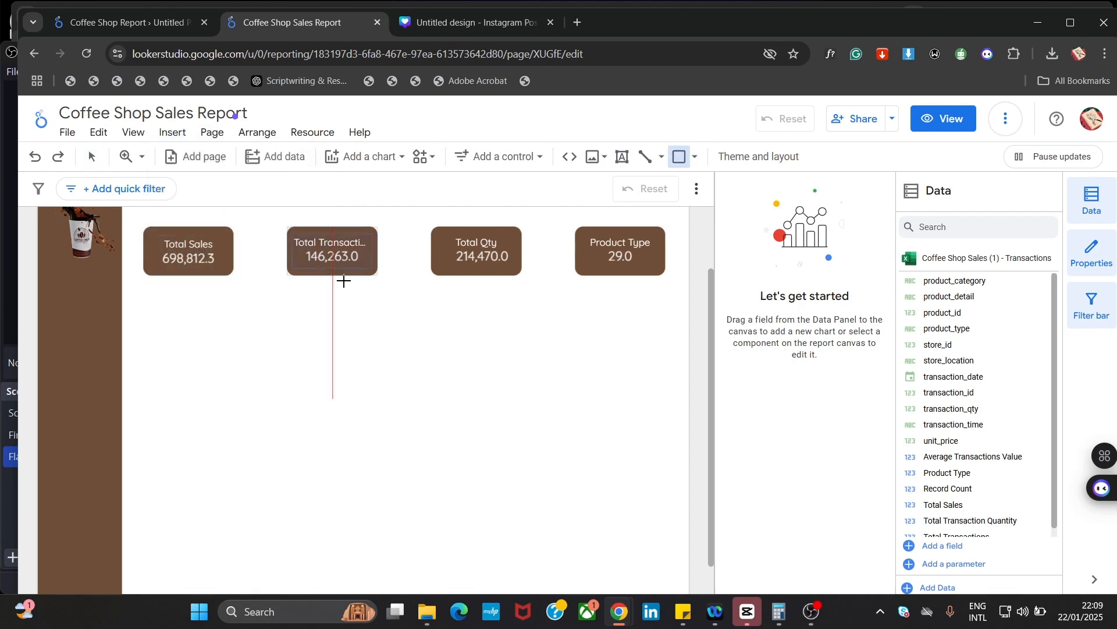
pyautogui.moveTo(161, 302); pyautogui.dragTo(650, 464)
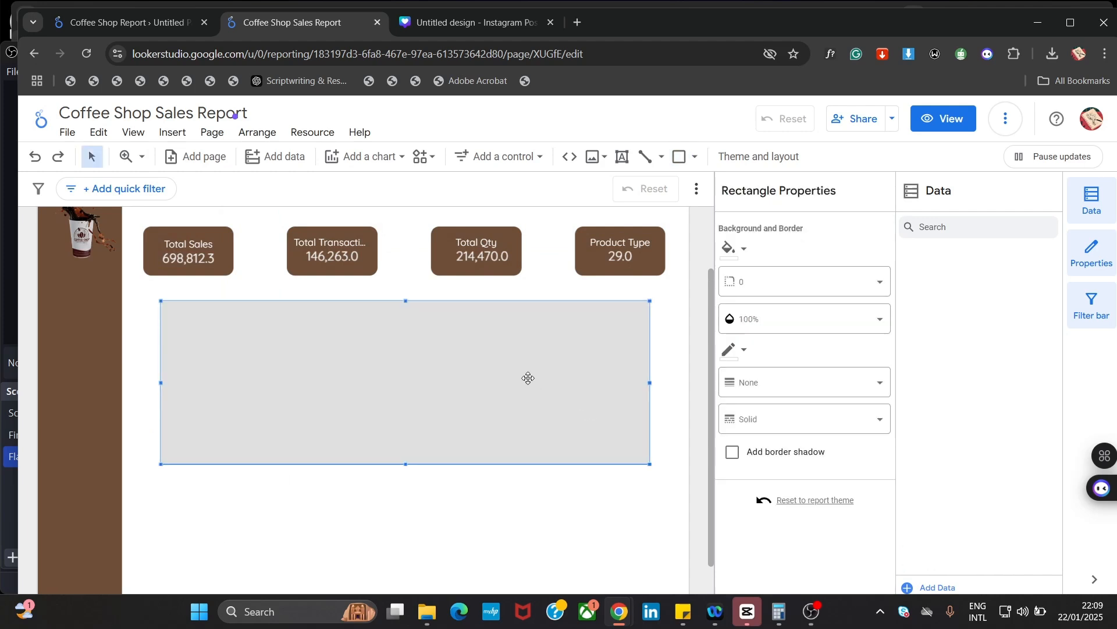
# Move the rectangle lower and widen it on both sides to span the full row of KPI cards
pyautogui.moveTo(529, 378); pyautogui.dragTo(519, 412)
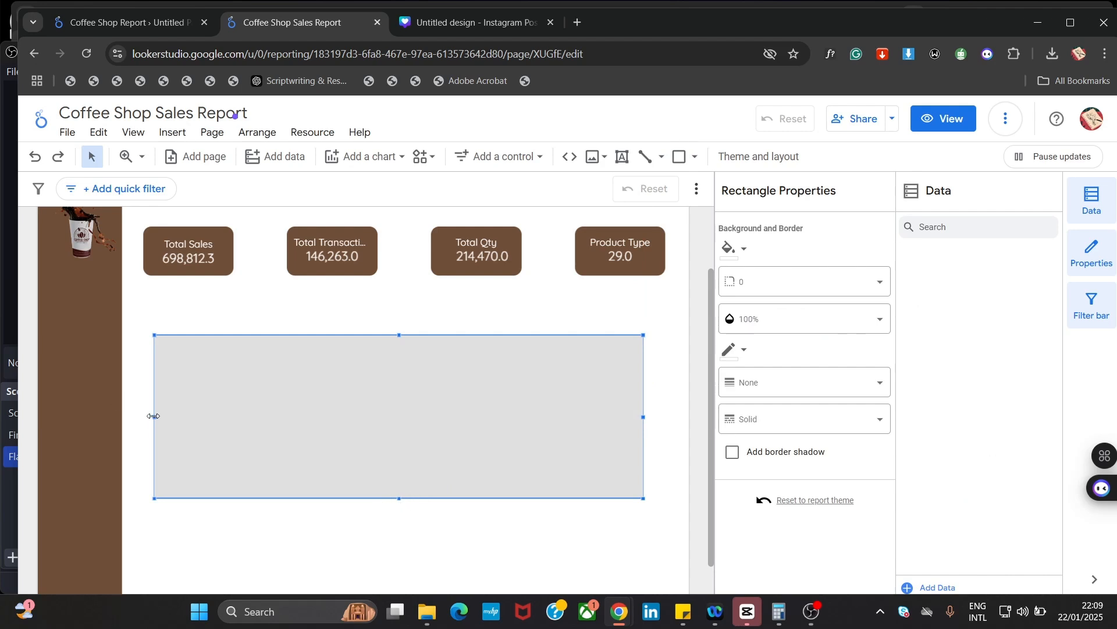
pyautogui.moveTo(154, 416); pyautogui.dragTo(141, 415)
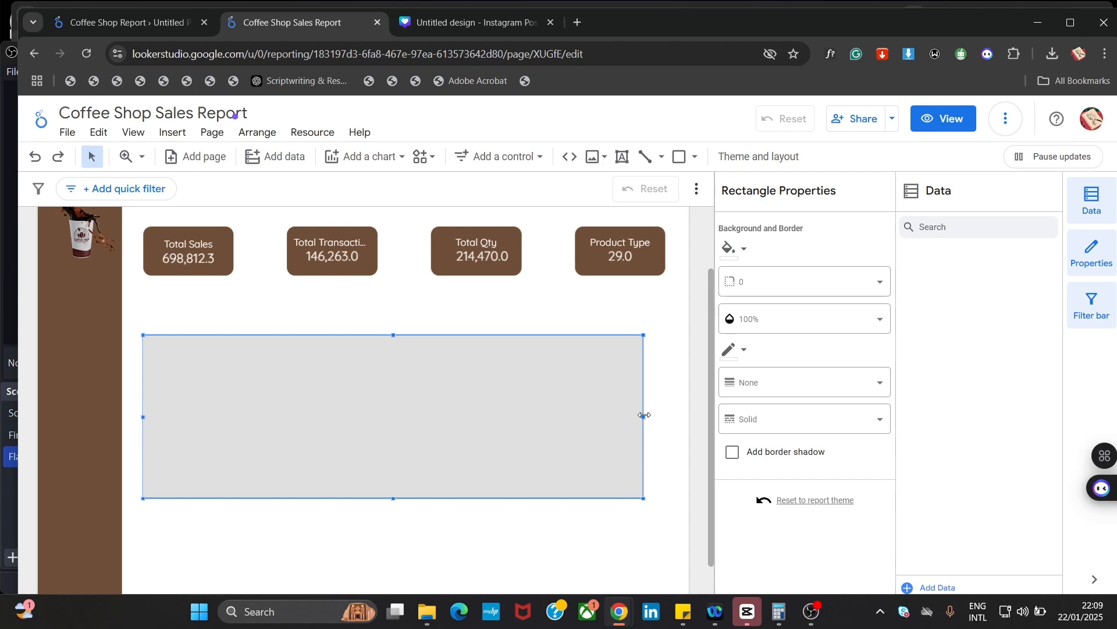
pyautogui.moveTo(644, 415); pyautogui.dragTo(666, 417)
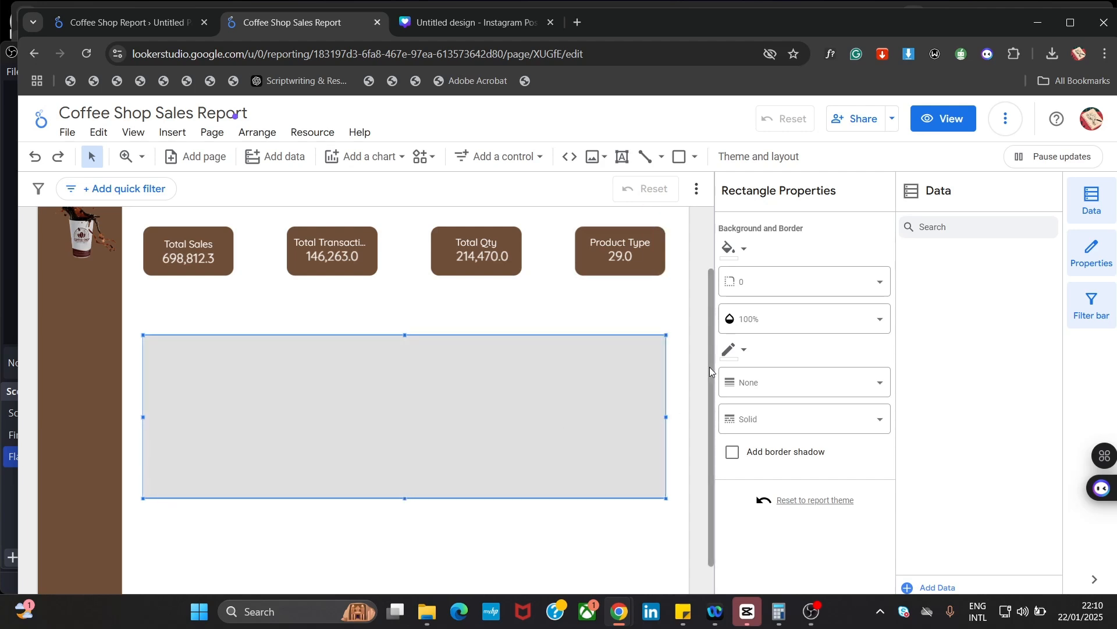
# Reduce the rectangle's height by raising its lower edge and clear the selection
pyautogui.moveTo(711, 369); pyautogui.dragTo(743, 437)
pyautogui.click(678, 428)
pyautogui.click(456, 398)
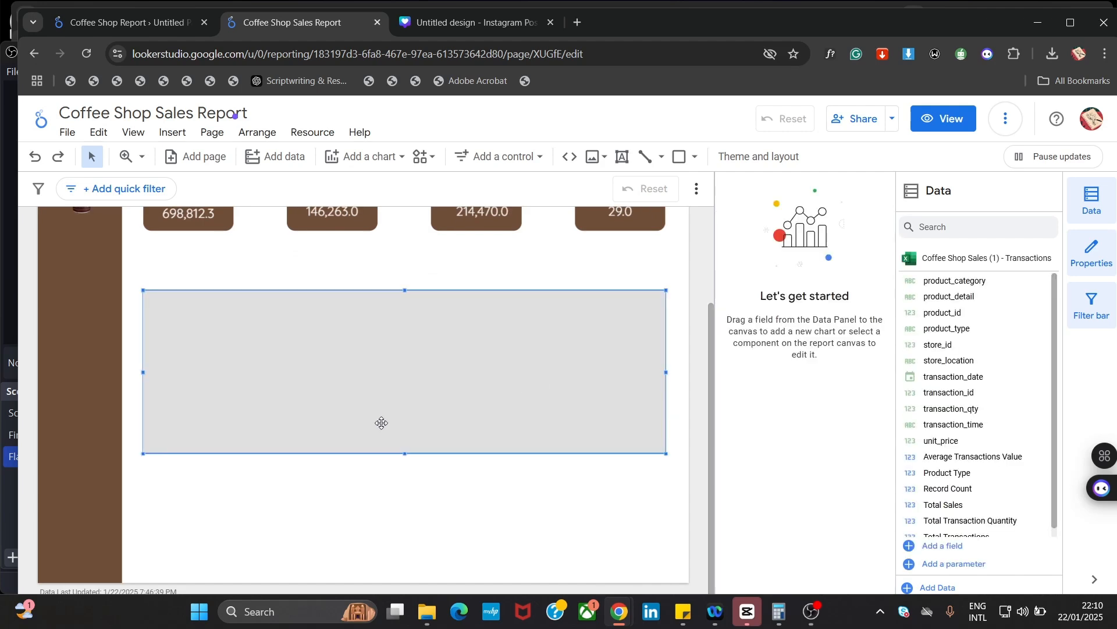
pyautogui.moveTo(404, 454); pyautogui.dragTo(429, 421)
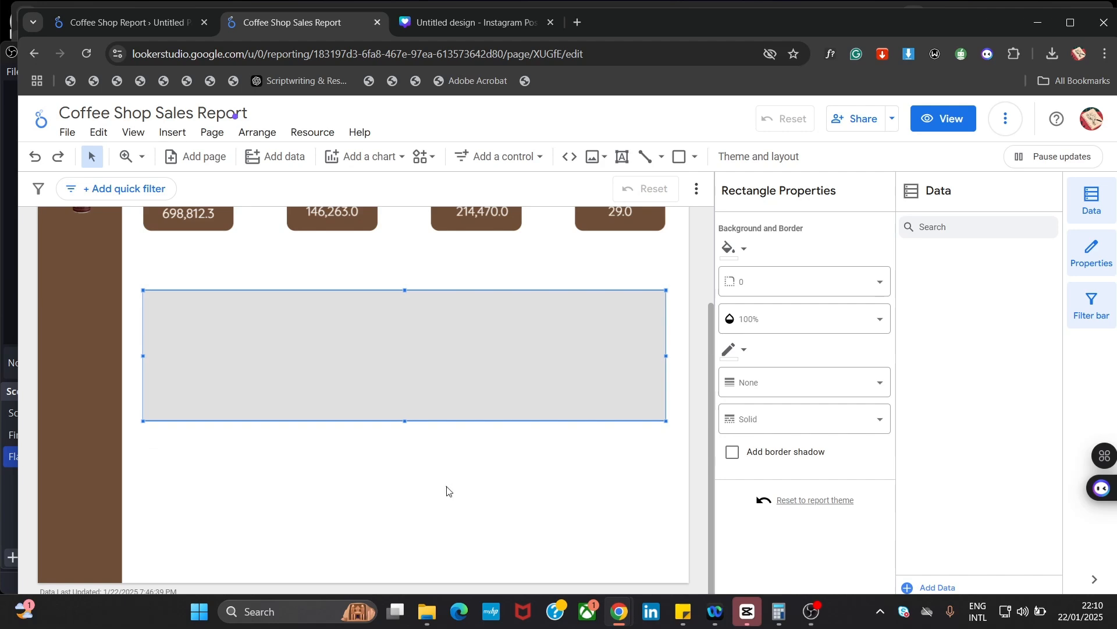
pyautogui.click(447, 490)
# Compare with the reference report's chart background, making the rectangle slightly taller and moving it up closer to the KPI cards
pyautogui.click(109, 23)
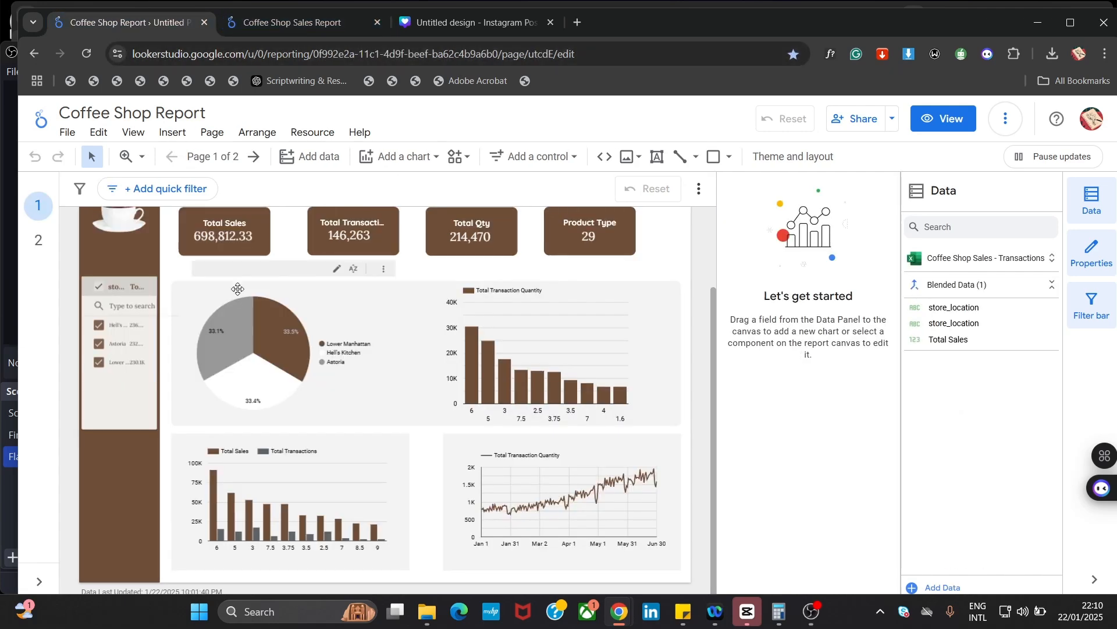
pyautogui.moveTo(247, 403)
pyautogui.click(330, 22)
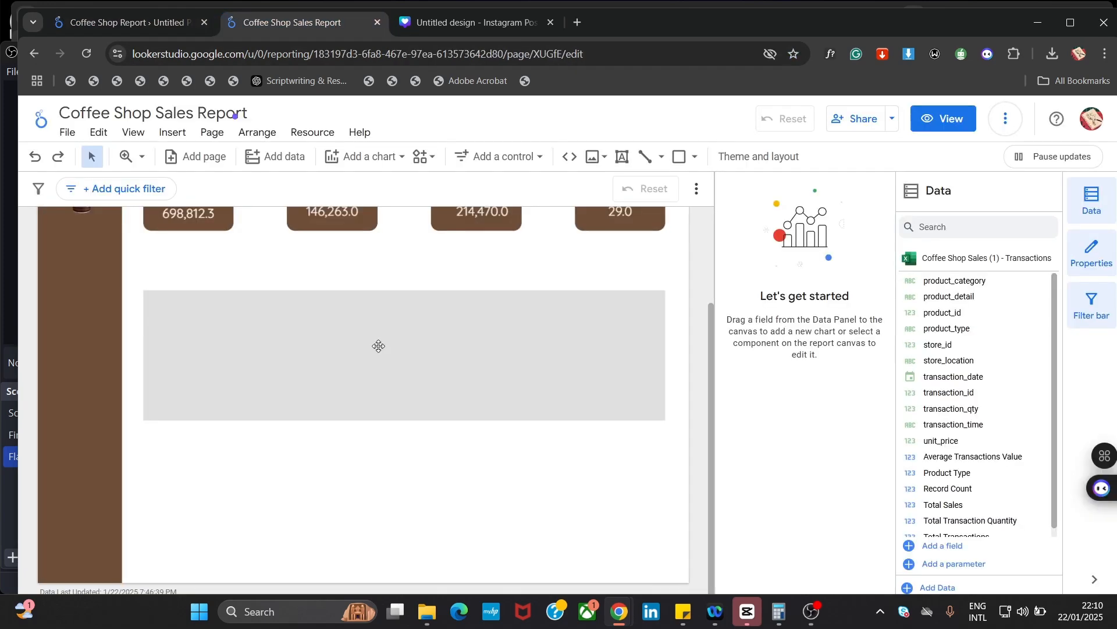
pyautogui.click(396, 388)
pyautogui.moveTo(405, 421); pyautogui.dragTo(406, 427)
pyautogui.click(115, 21)
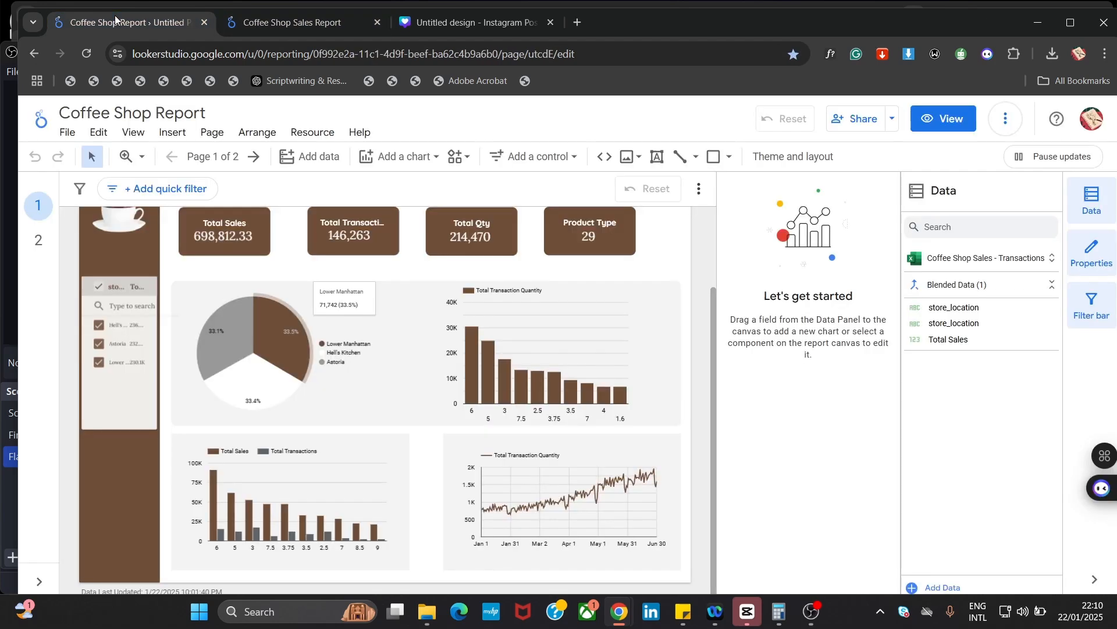
pyautogui.click(269, 21)
pyautogui.moveTo(485, 389); pyautogui.dragTo(486, 367)
pyautogui.click(463, 511)
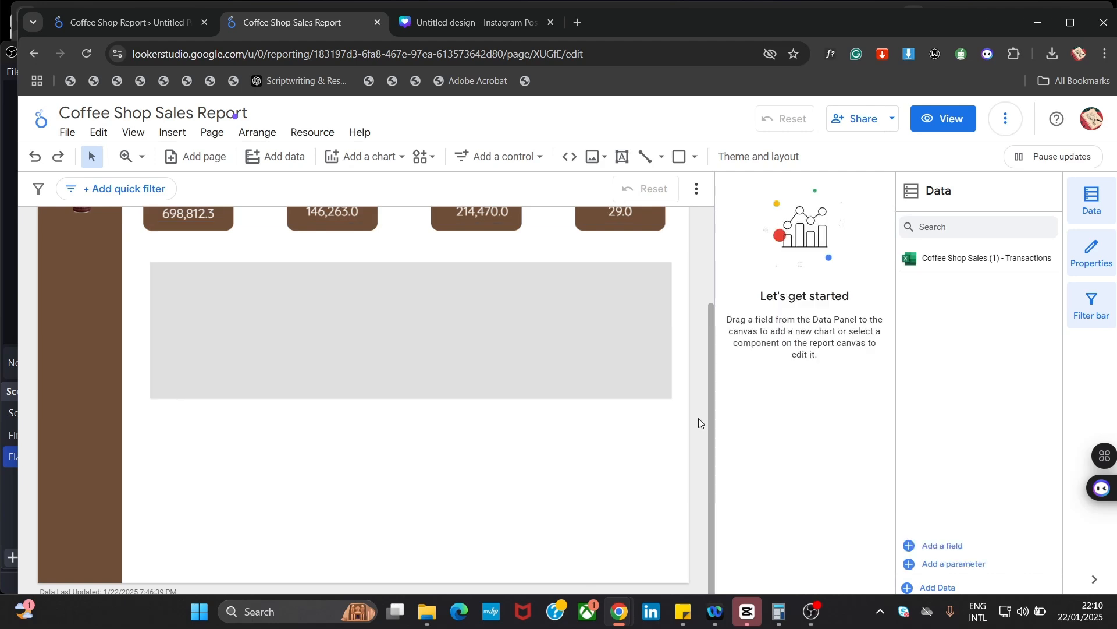
pyautogui.moveTo(711, 429)
pyautogui.mouseDown()
pyautogui.moveTo(705, 323)
pyautogui.moveTo(699, 426)
pyautogui.mouseUp()
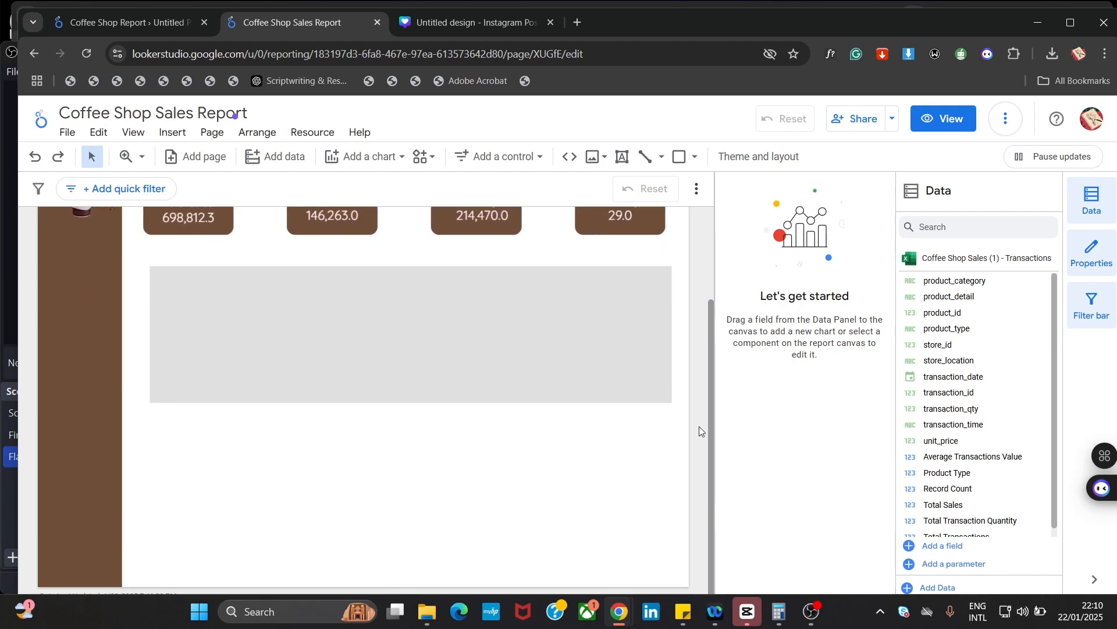
# Set the rectangle's border radius to 10 and clear the selection
pyautogui.click(479, 342)
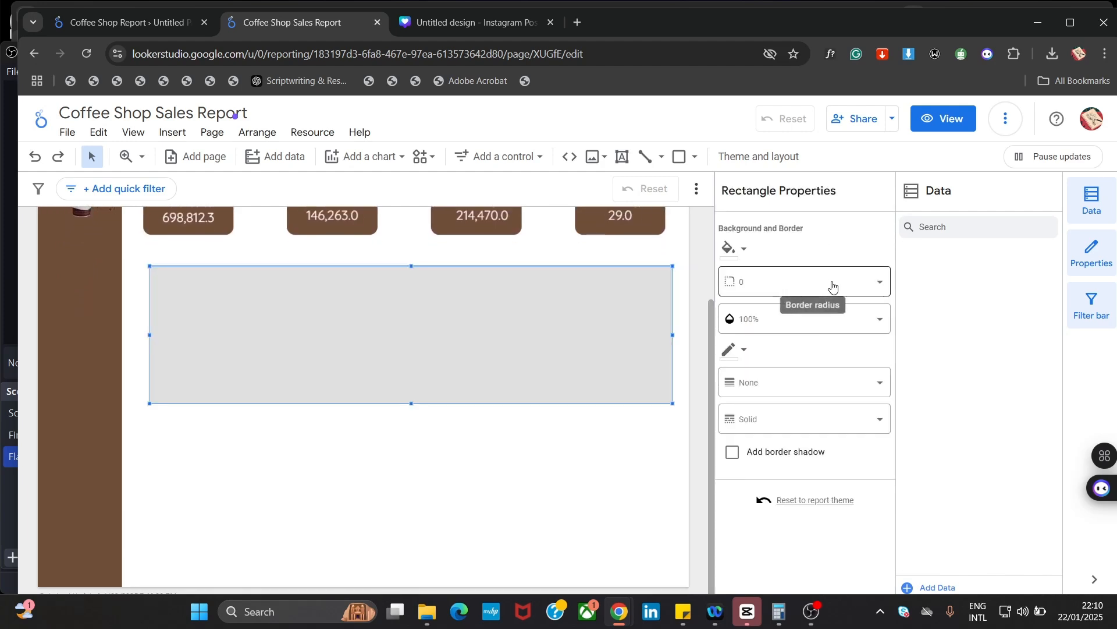
pyautogui.click(833, 285)
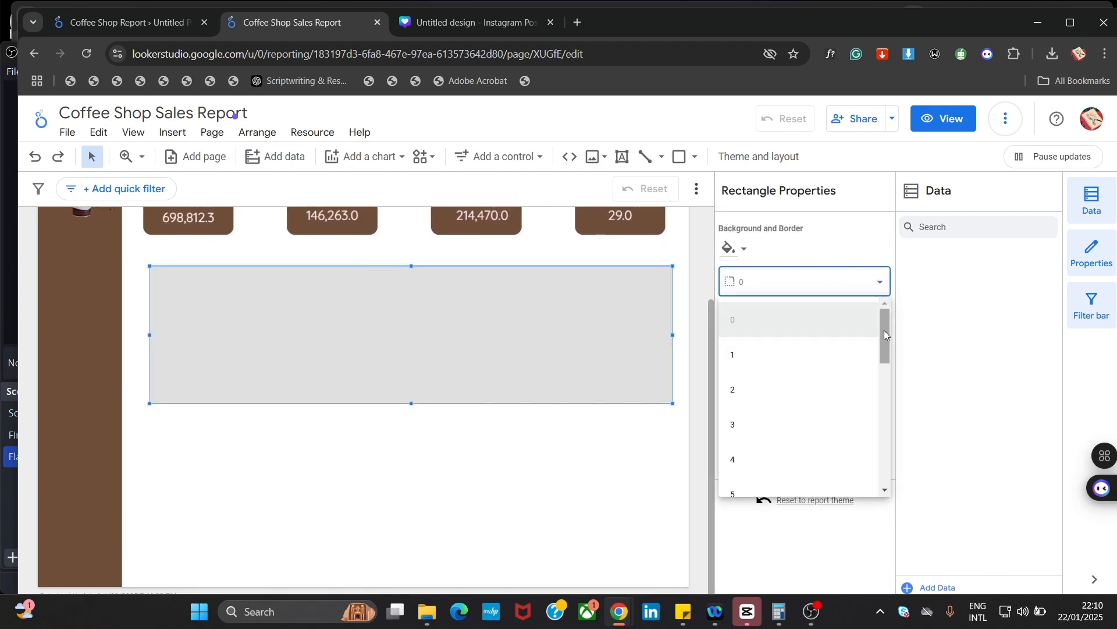
pyautogui.moveTo(884, 330); pyautogui.dragTo(884, 379)
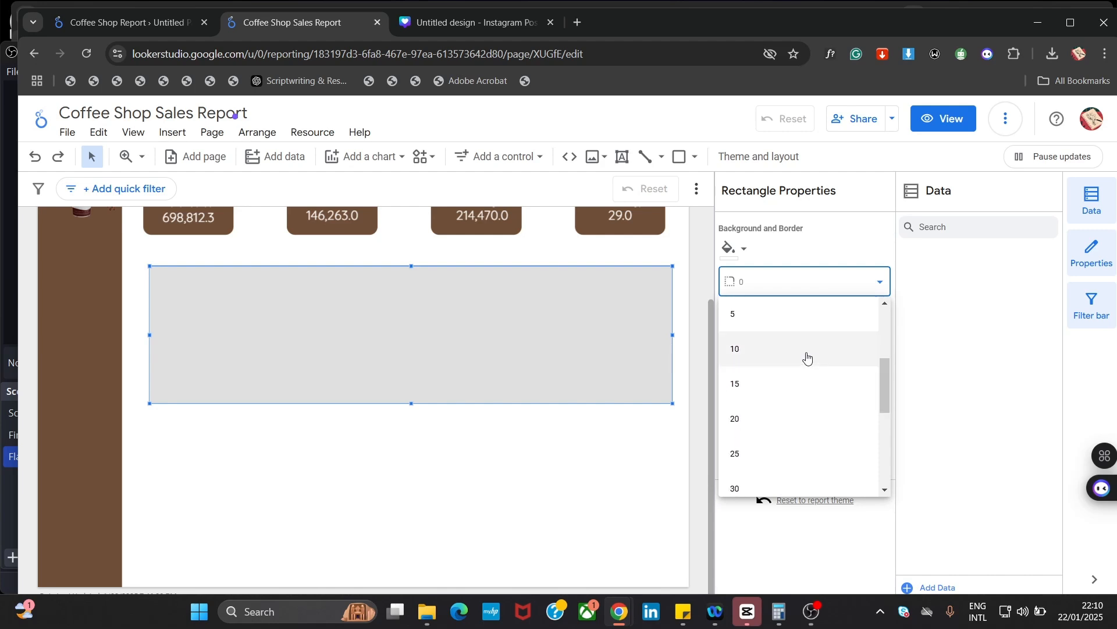
pyautogui.click(807, 353)
pyautogui.click(524, 447)
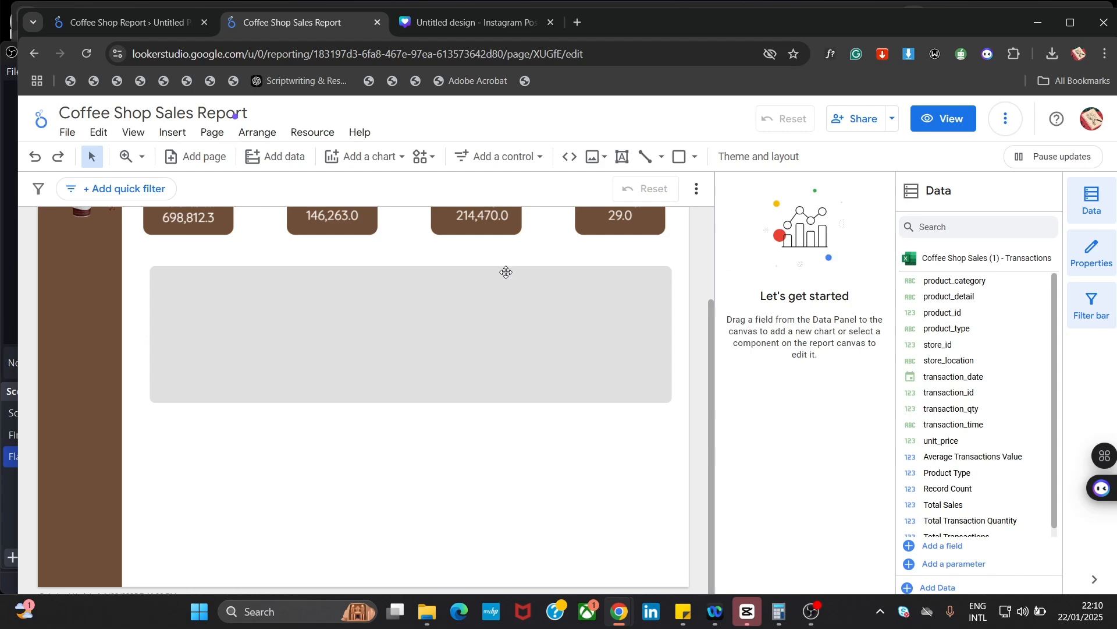
# Examine the pie chart and its dimension and metric setup in the reference Coffee Shop Report, and return to the Coffee Shop Sales Report
pyautogui.click(154, 18)
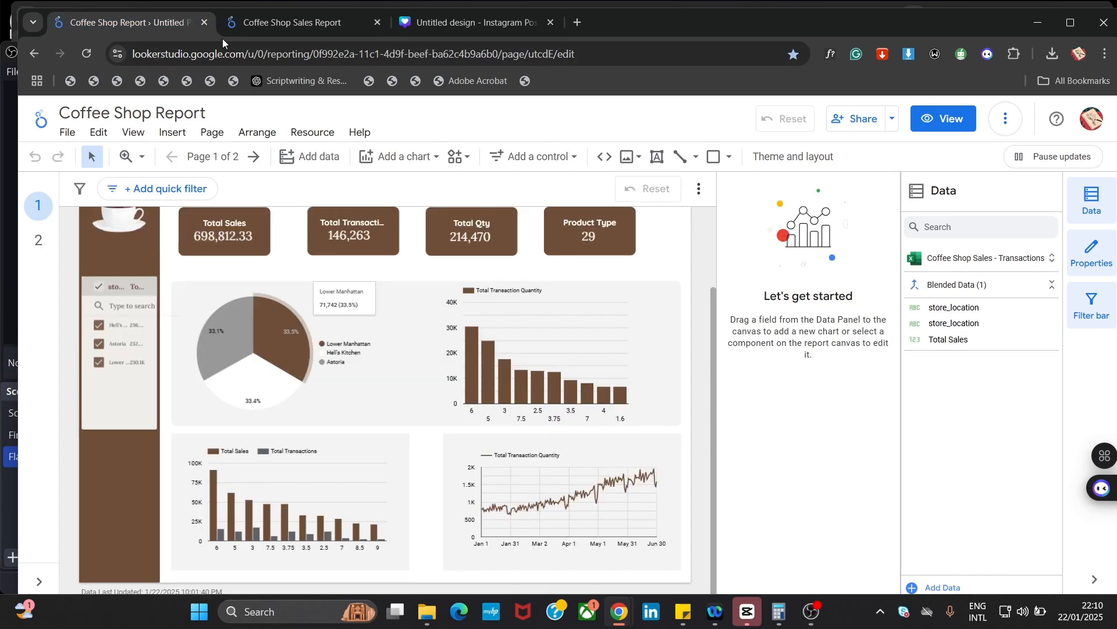
pyautogui.click(298, 26)
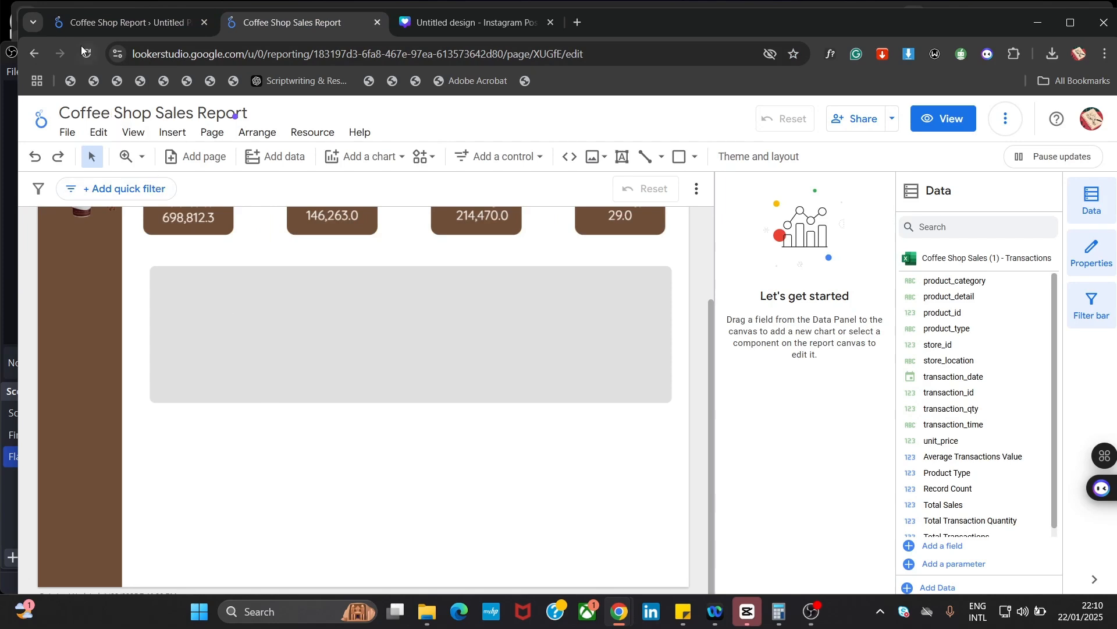
pyautogui.click(97, 26)
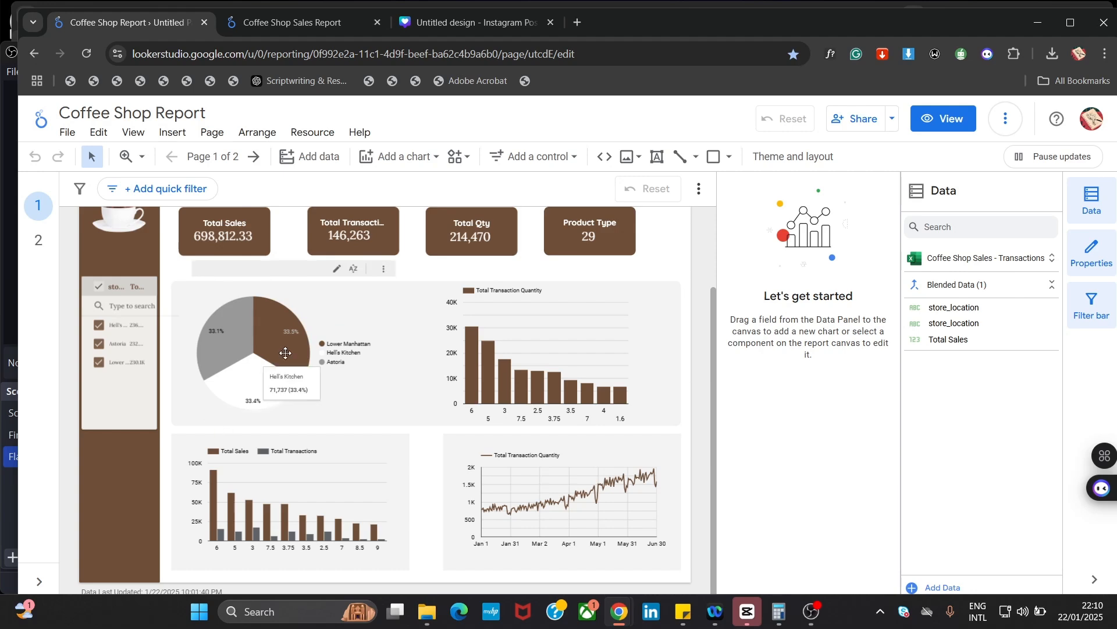
pyautogui.moveTo(278, 342)
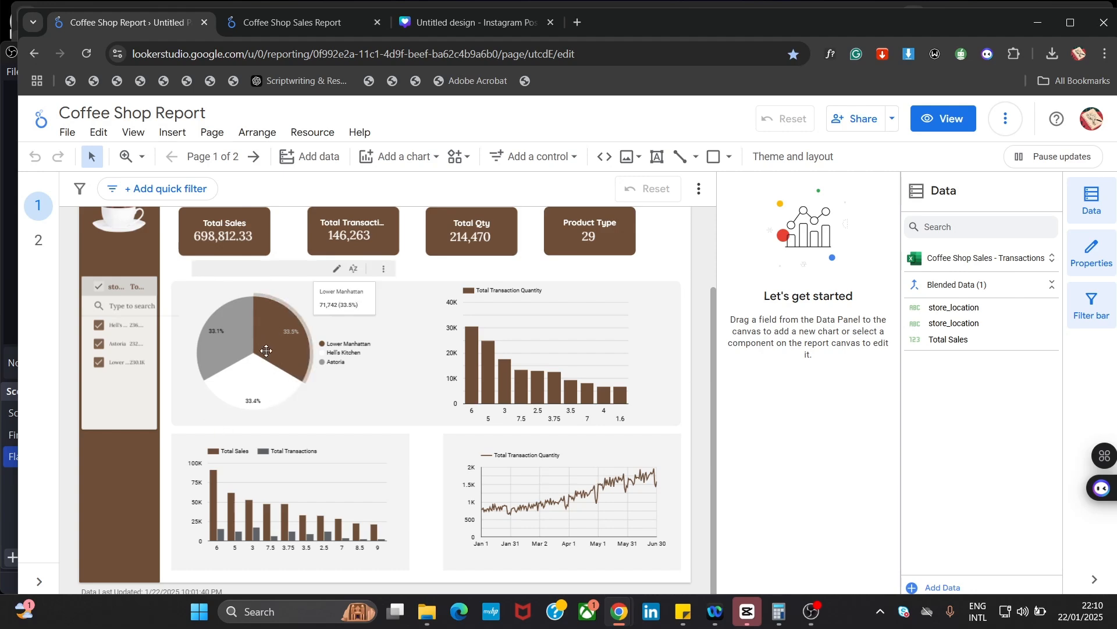
pyautogui.moveTo(265, 379)
pyautogui.click(255, 345)
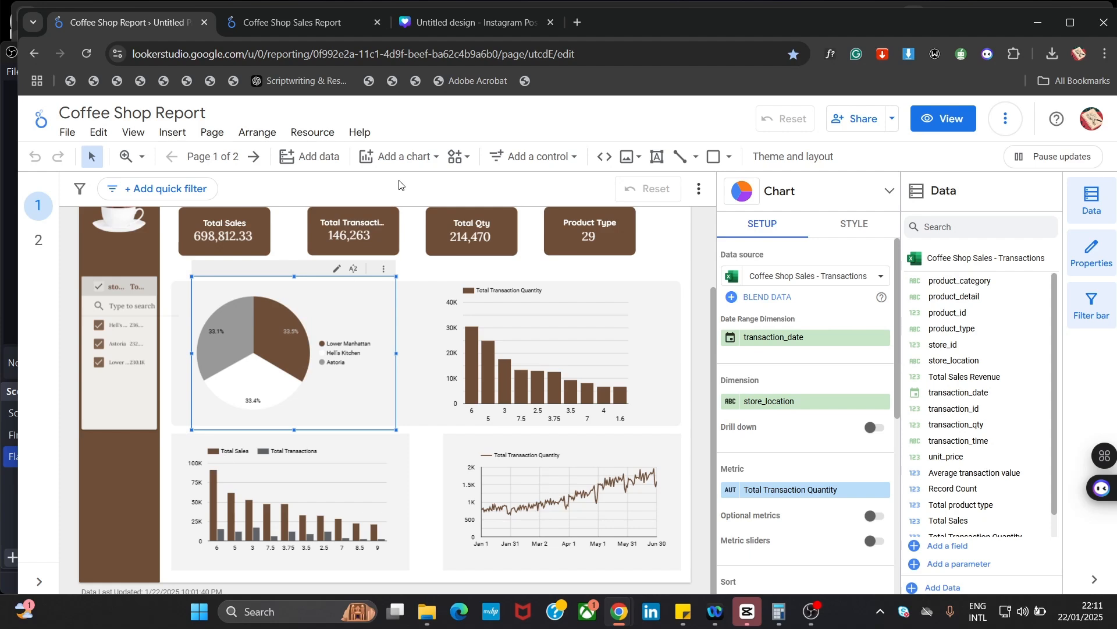
pyautogui.click(301, 22)
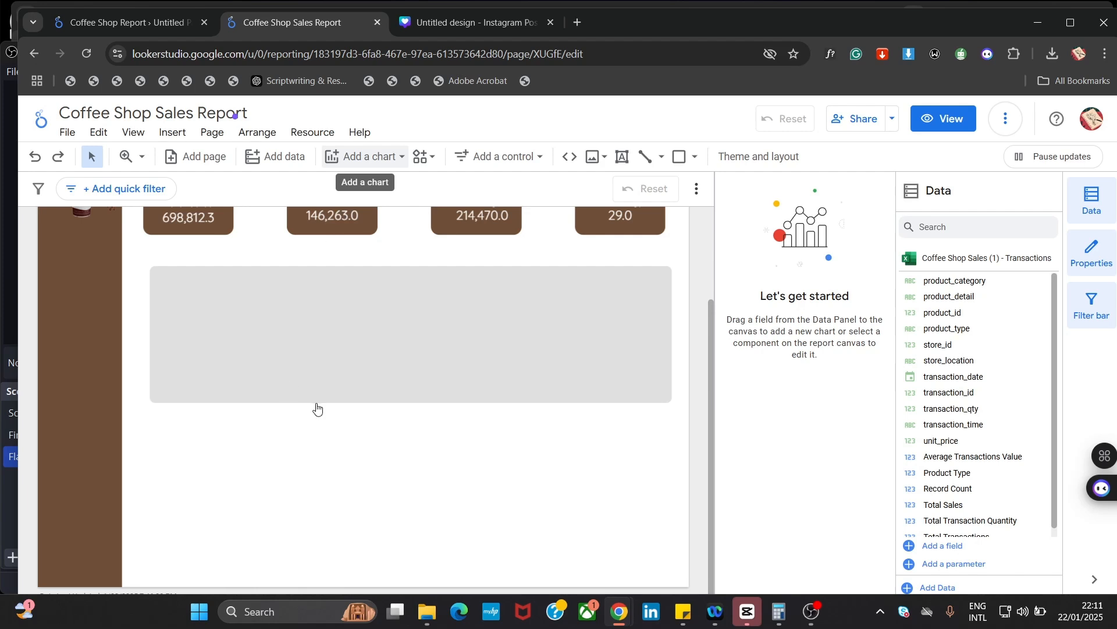
# Add a pie chart to the canvas below the rounded grey rectangle
pyautogui.click(341, 362)
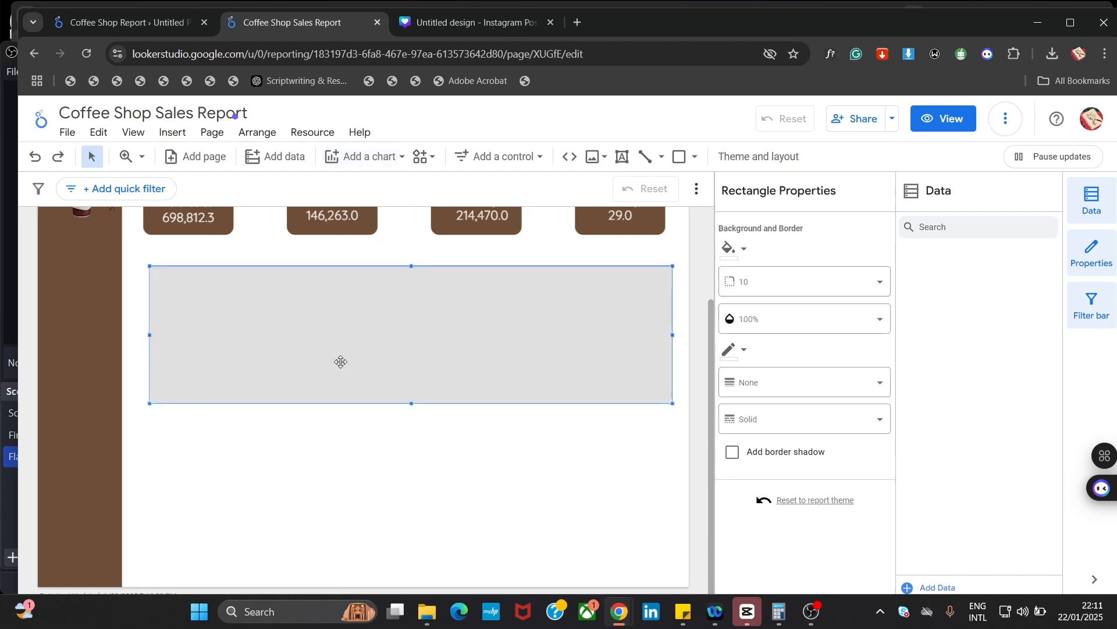
pyautogui.click(366, 168)
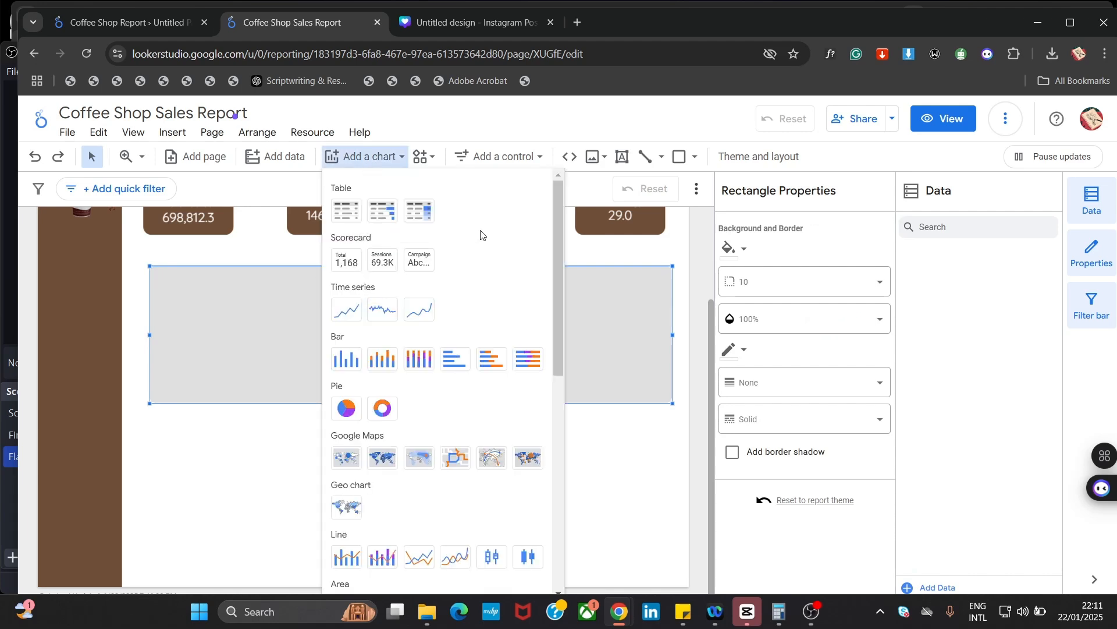
pyautogui.click(354, 415)
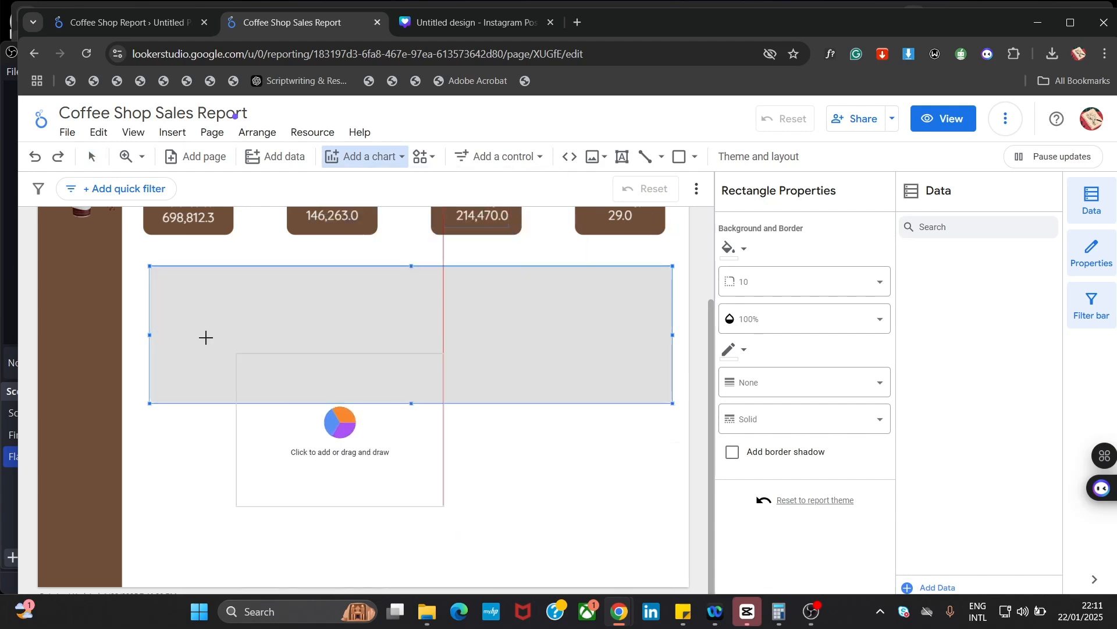
pyautogui.press('Escape')
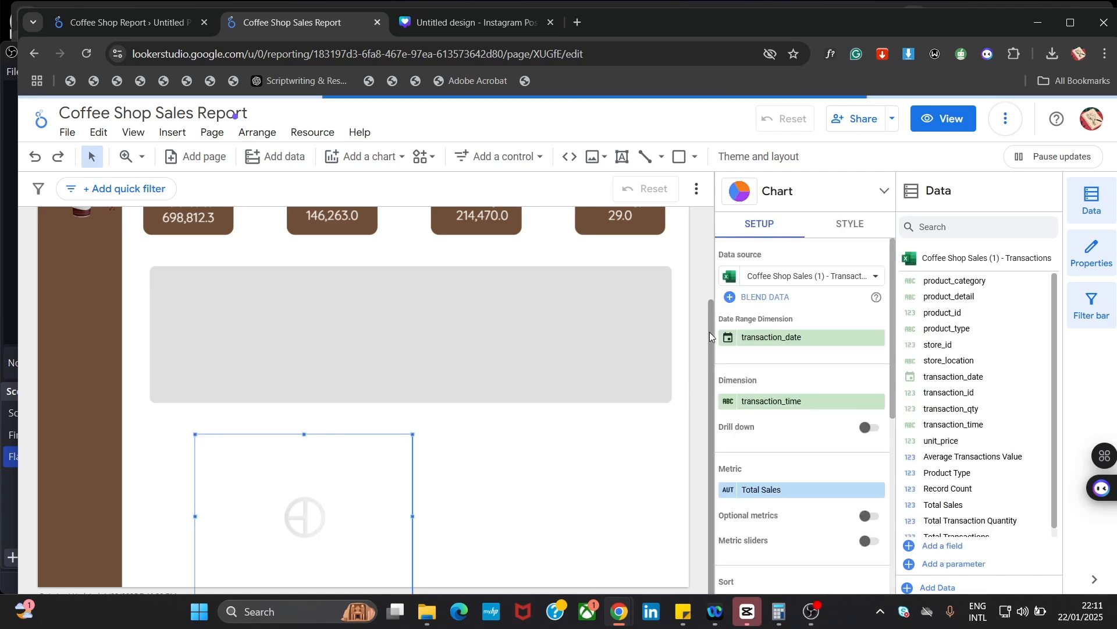
# Reposition the pie chart up and to the right on the canvas, just below the grey rectangle
pyautogui.click(648, 409)
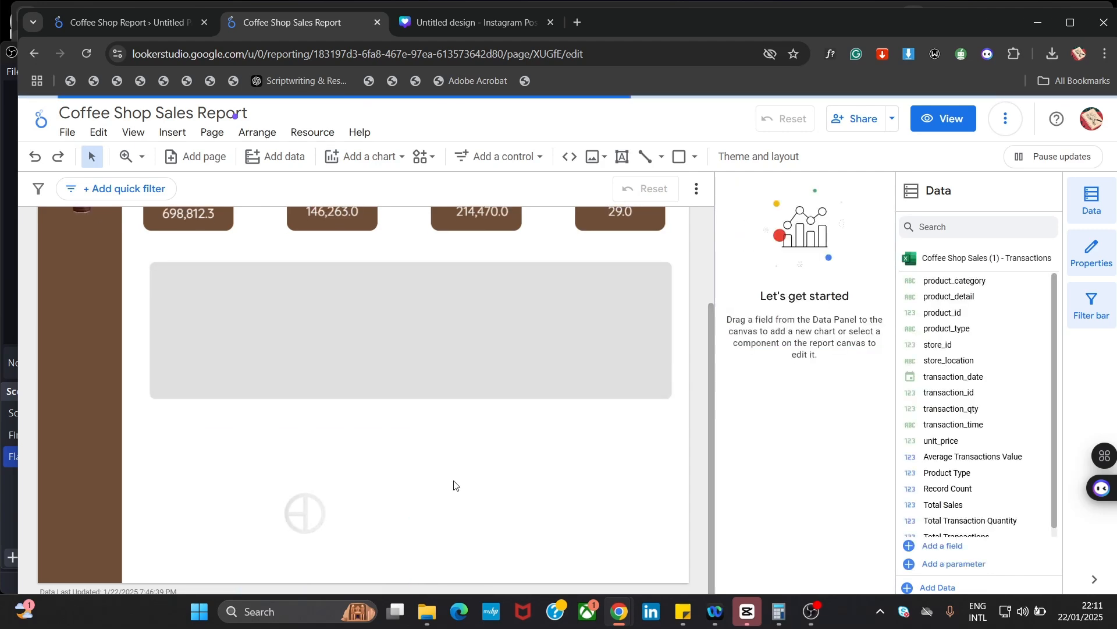
pyautogui.click(305, 514)
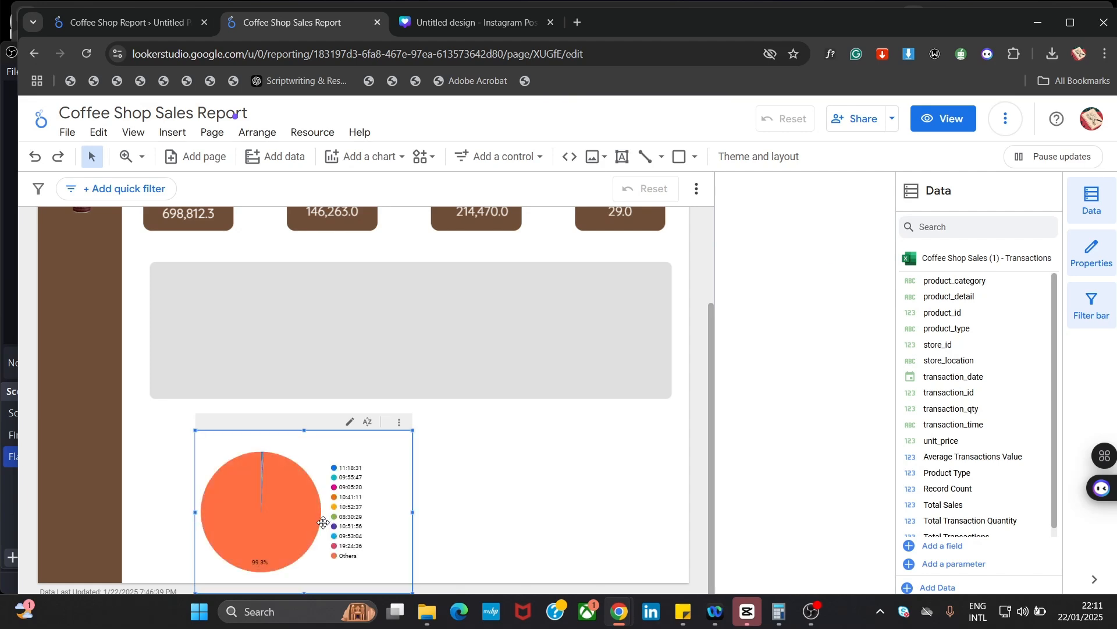
pyautogui.moveTo(324, 522); pyautogui.dragTo(364, 508)
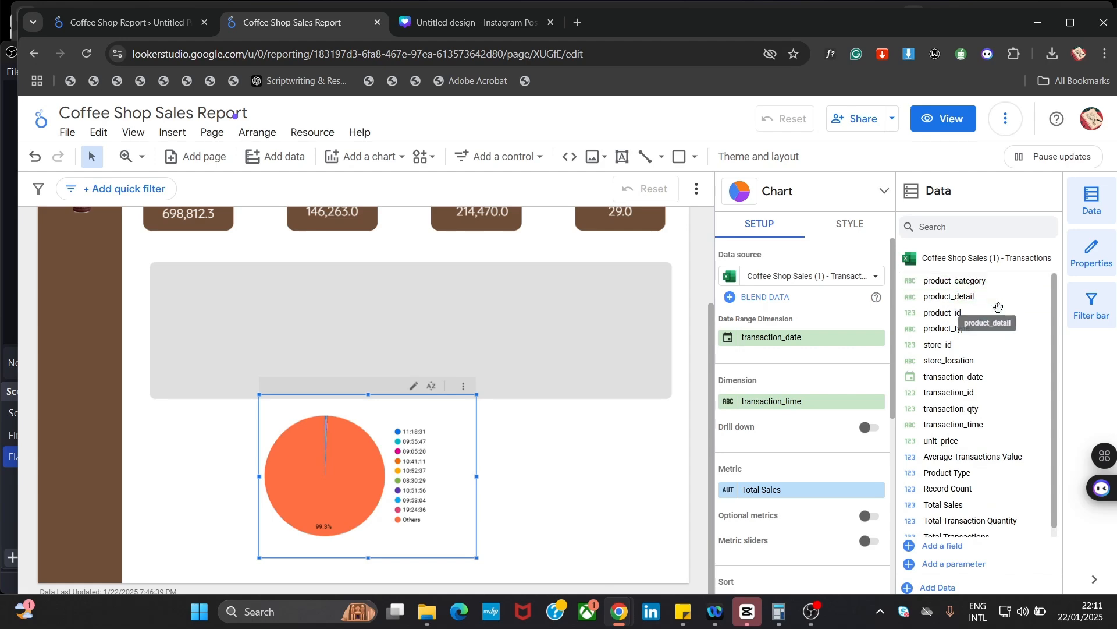
# Check the reference report's pie chart setup and set the new pie chart's dimension to store_location
pyautogui.click(170, 23)
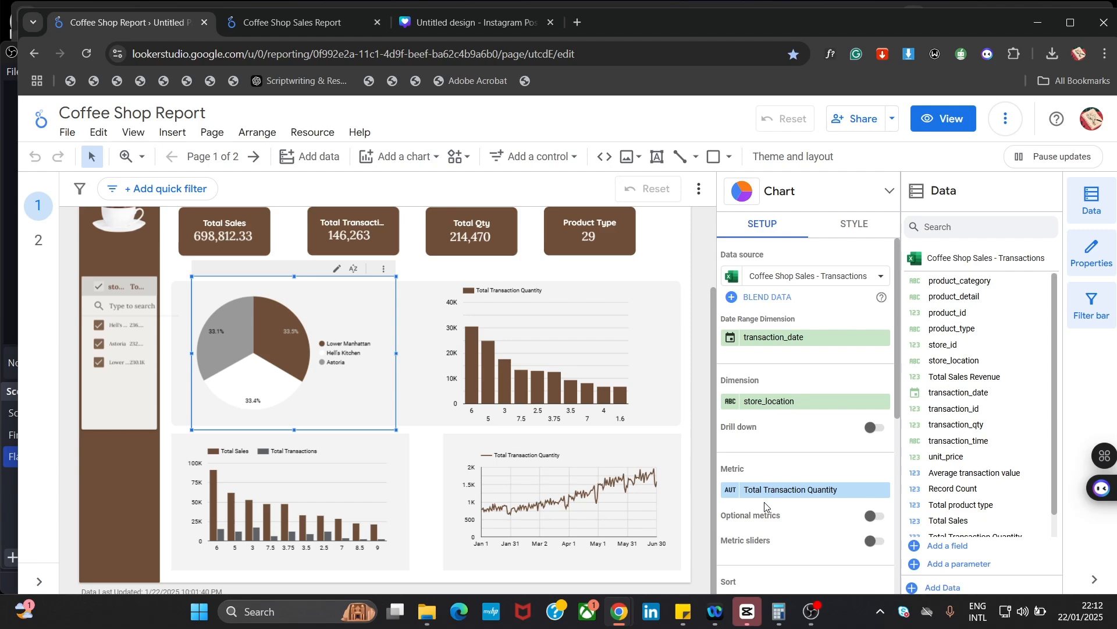
pyautogui.click(282, 27)
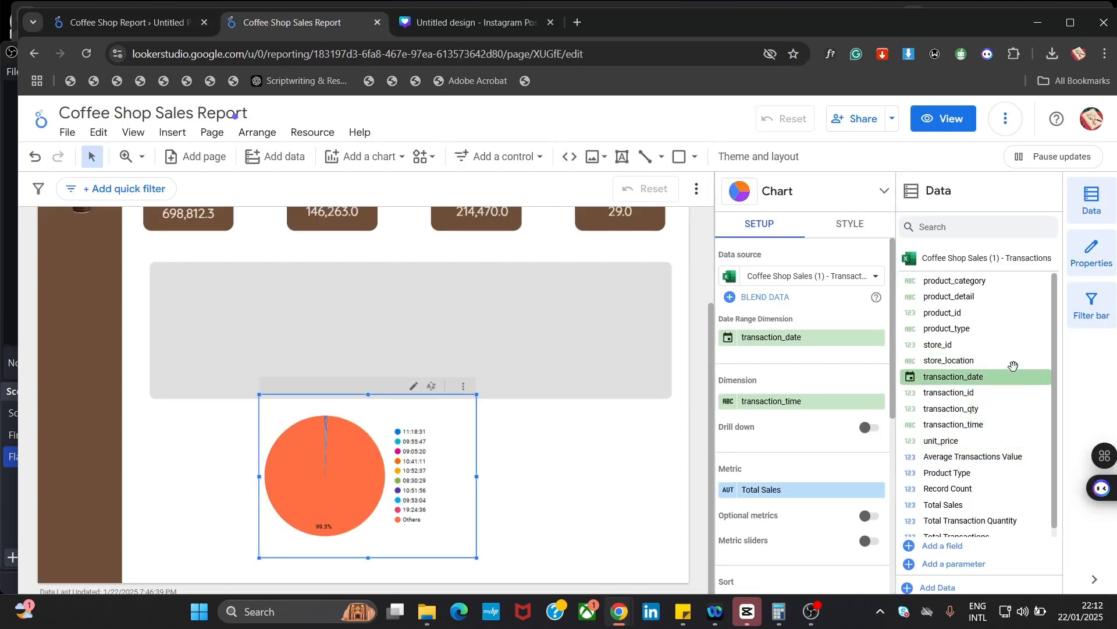
pyautogui.moveTo(959, 376); pyautogui.dragTo(830, 417)
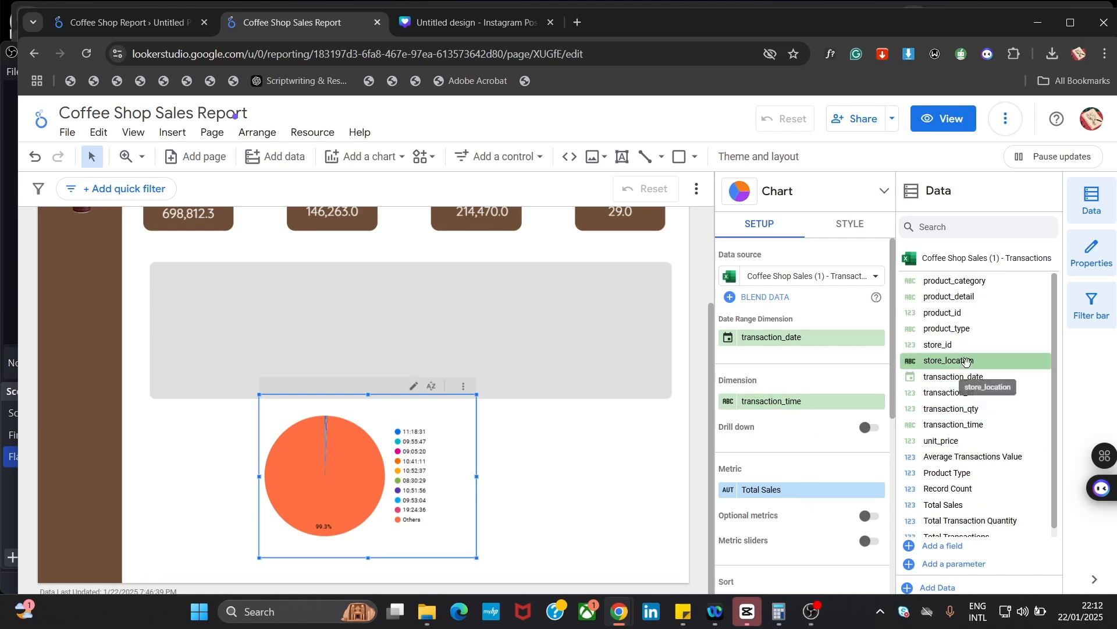
pyautogui.moveTo(966, 361); pyautogui.dragTo(809, 426)
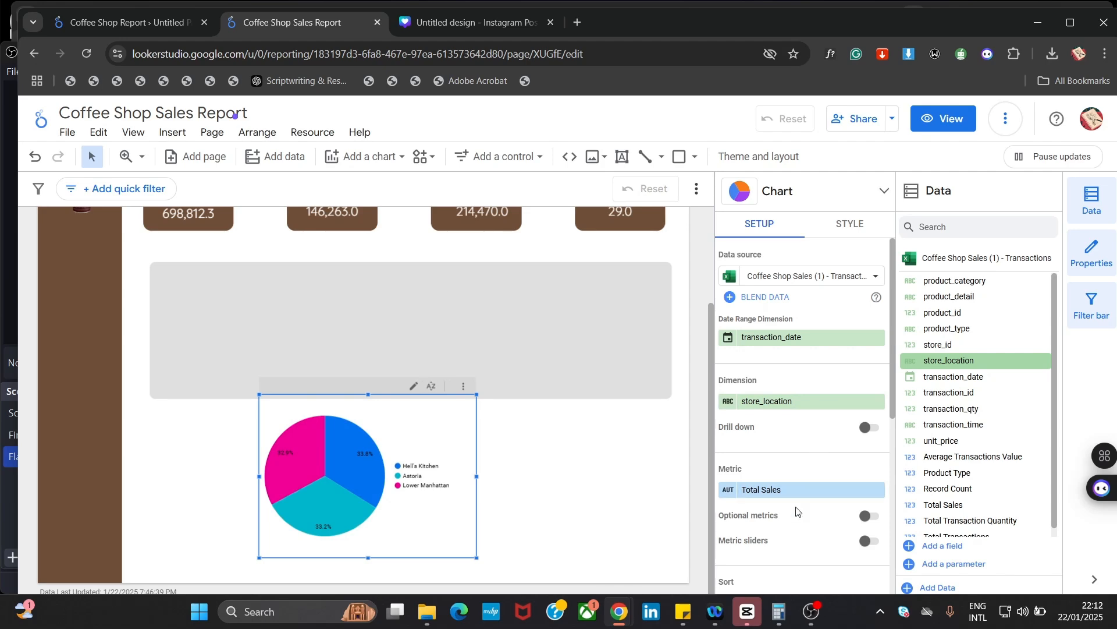
# Compare with the reference report's pie chart, and try placing the new pie chart over the grey rectangle
pyautogui.click(76, 24)
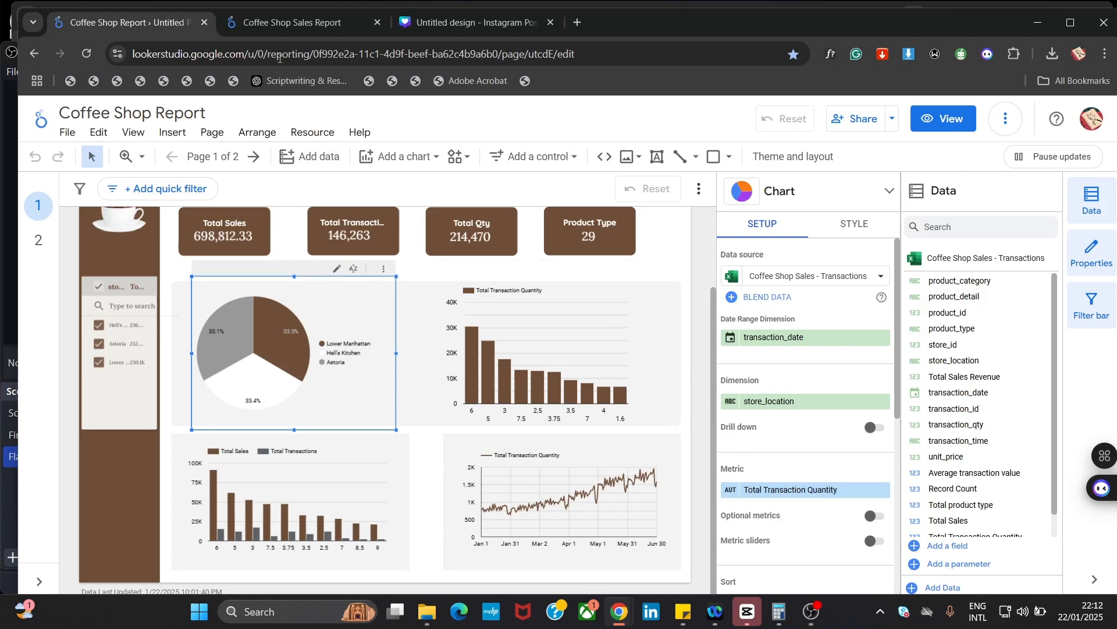
pyautogui.click(266, 23)
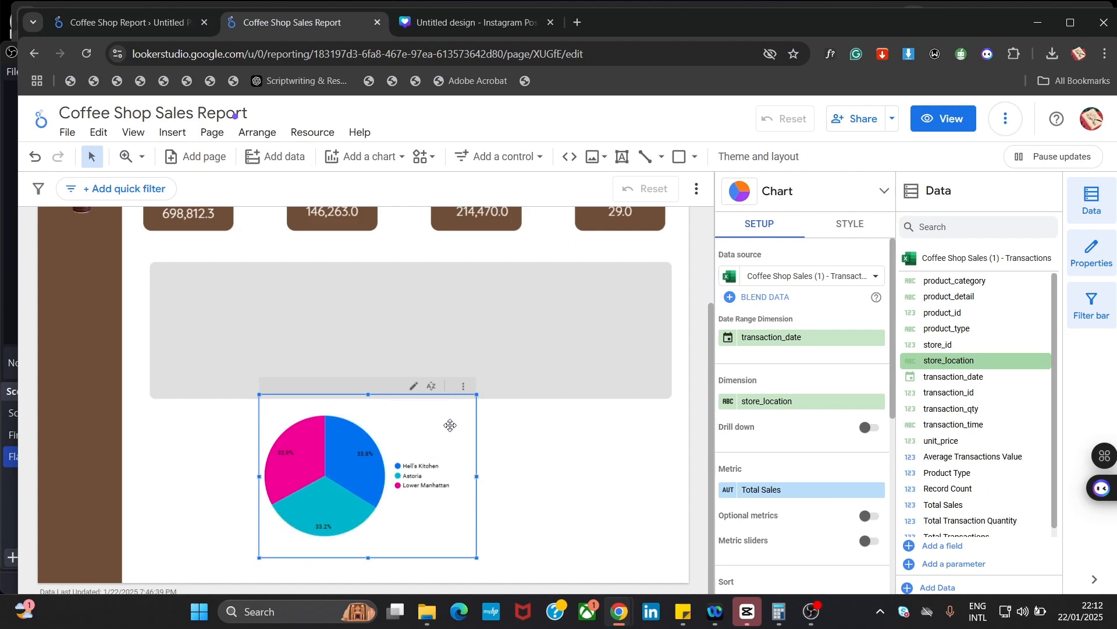
pyautogui.moveTo(436, 445); pyautogui.dragTo(358, 295)
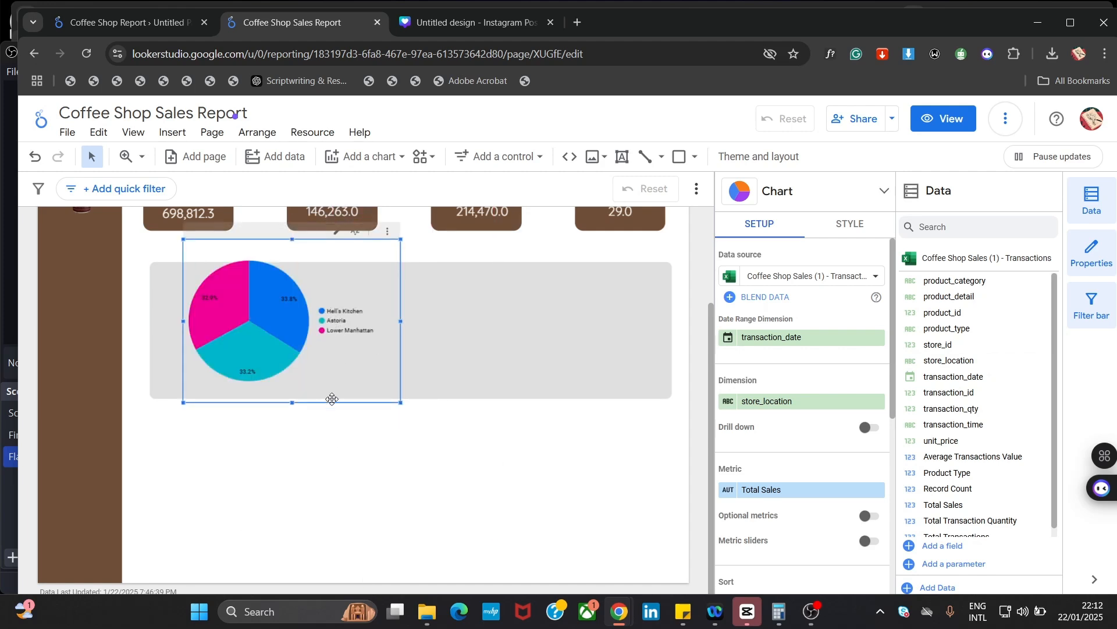
pyautogui.hotkey('ctrl', 'z')
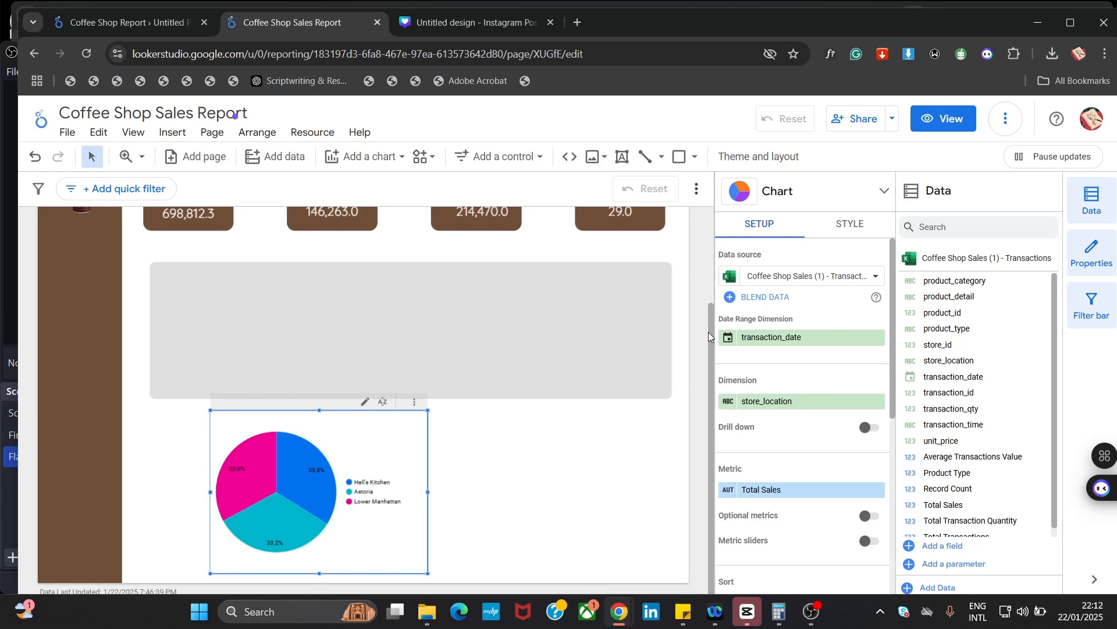
# Select the pie chart's Lower Manhattan slice and turn on the chart's title
pyautogui.click(252, 477)
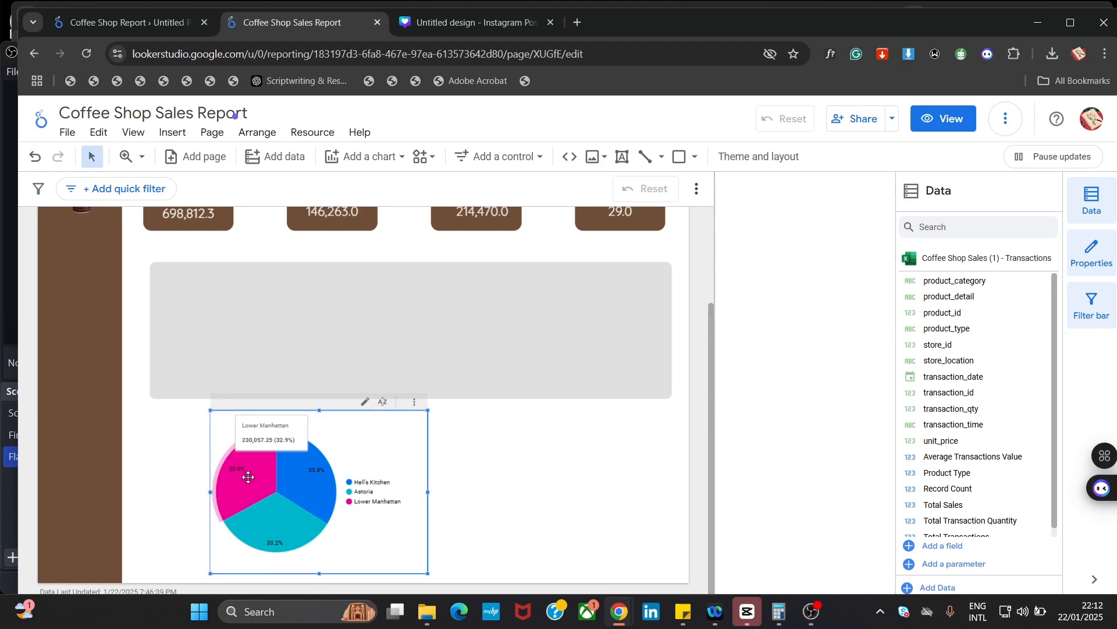
pyautogui.click(248, 476)
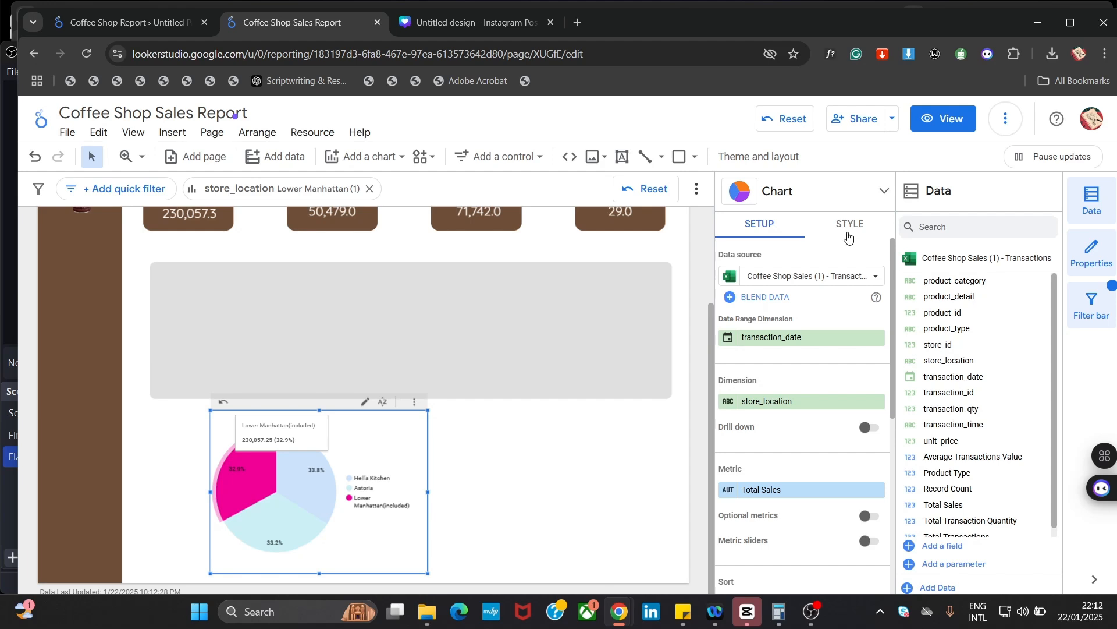
pyautogui.click(848, 235)
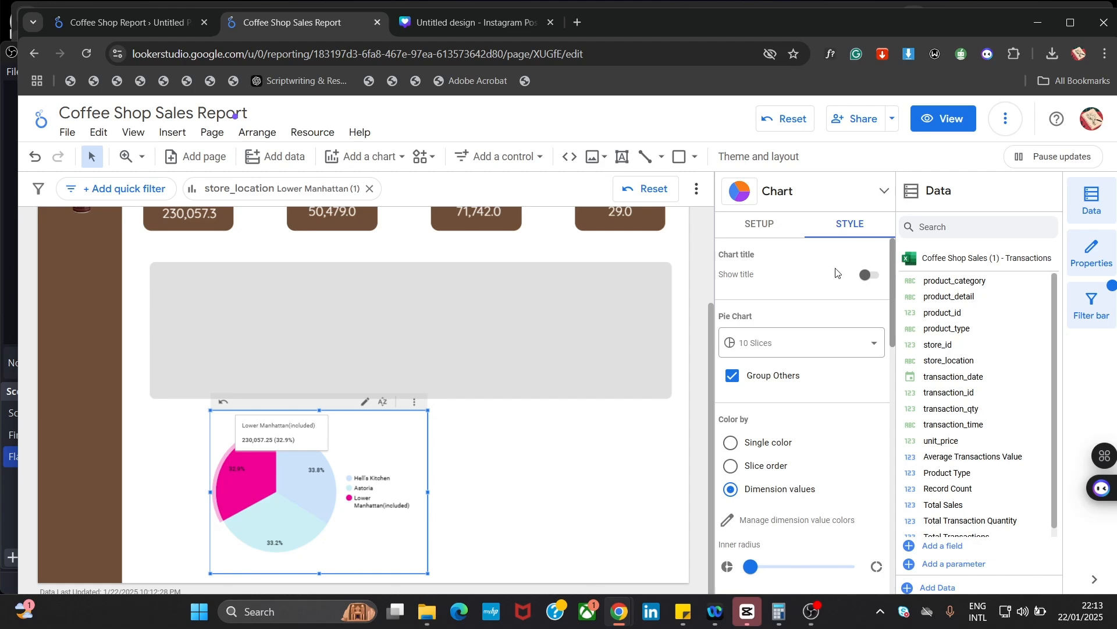
pyautogui.click(867, 277)
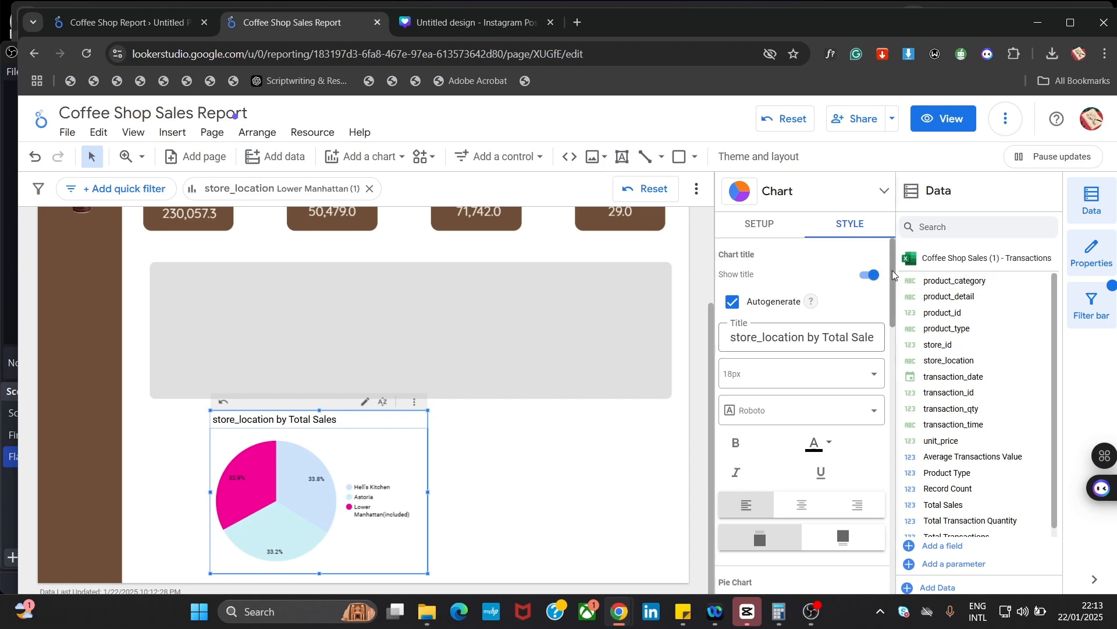
# Set the pie chart title's font to Quicksand and make it bold
pyautogui.moveTo(893, 269); pyautogui.dragTo(890, 297)
pyautogui.click(848, 303)
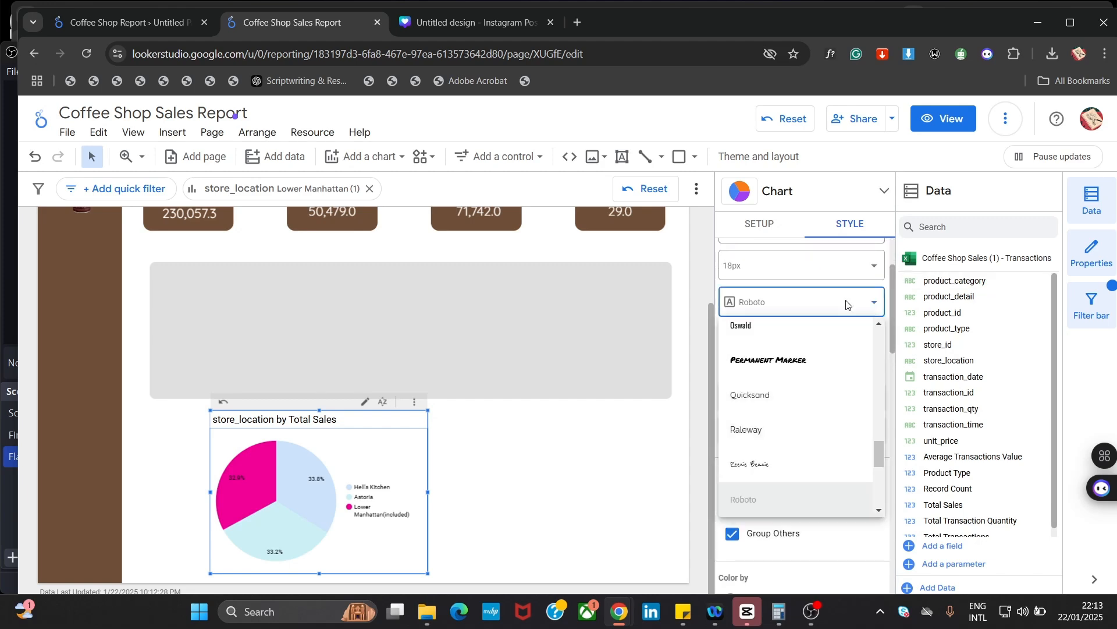
pyautogui.click(812, 388)
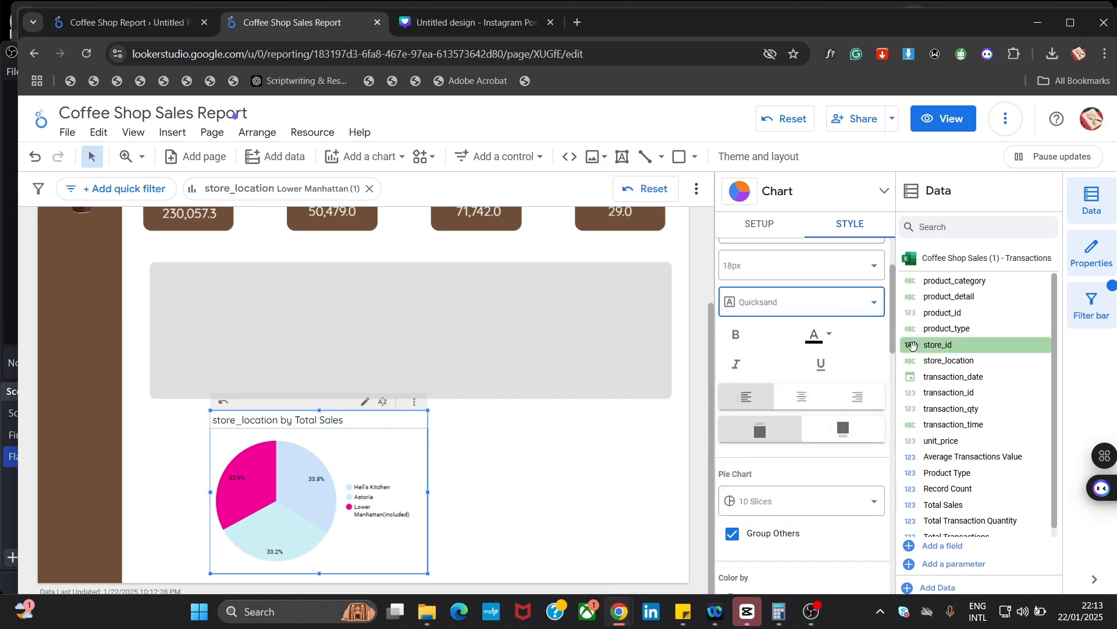
pyautogui.click(730, 343)
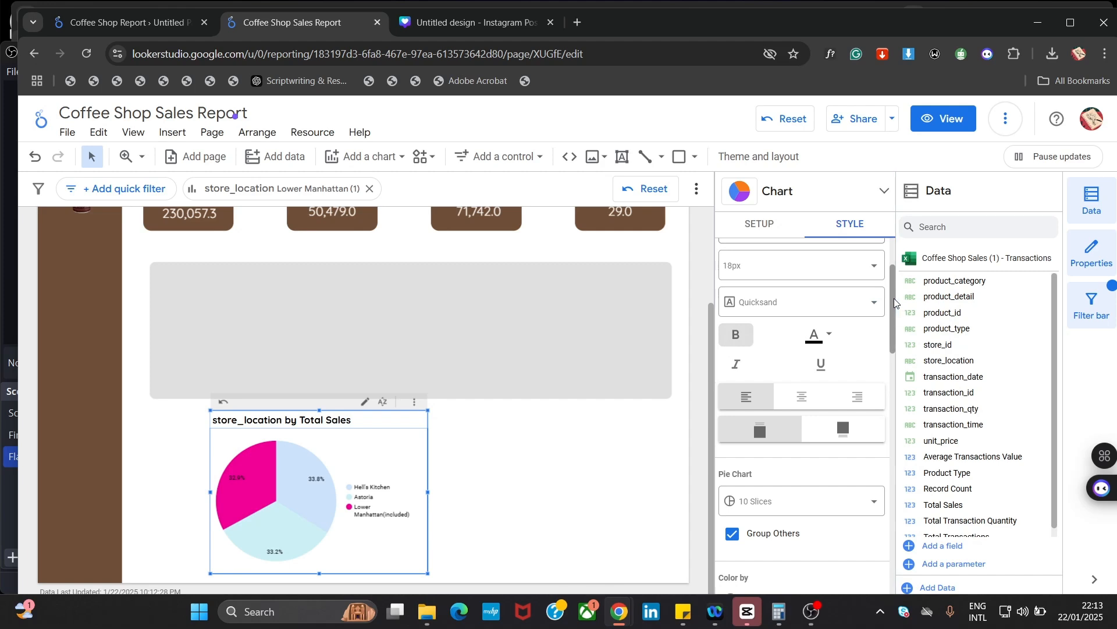
# Set the font of the pie chart's slice labels to Quicksand
pyautogui.moveTo(894, 299); pyautogui.dragTo(899, 432)
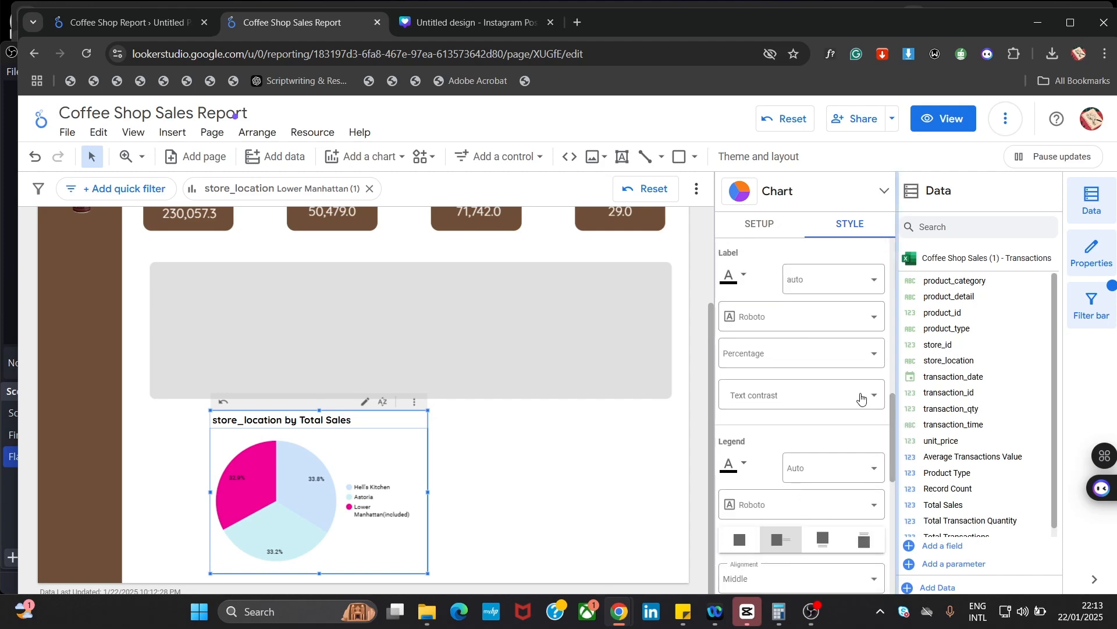
pyautogui.click(809, 327)
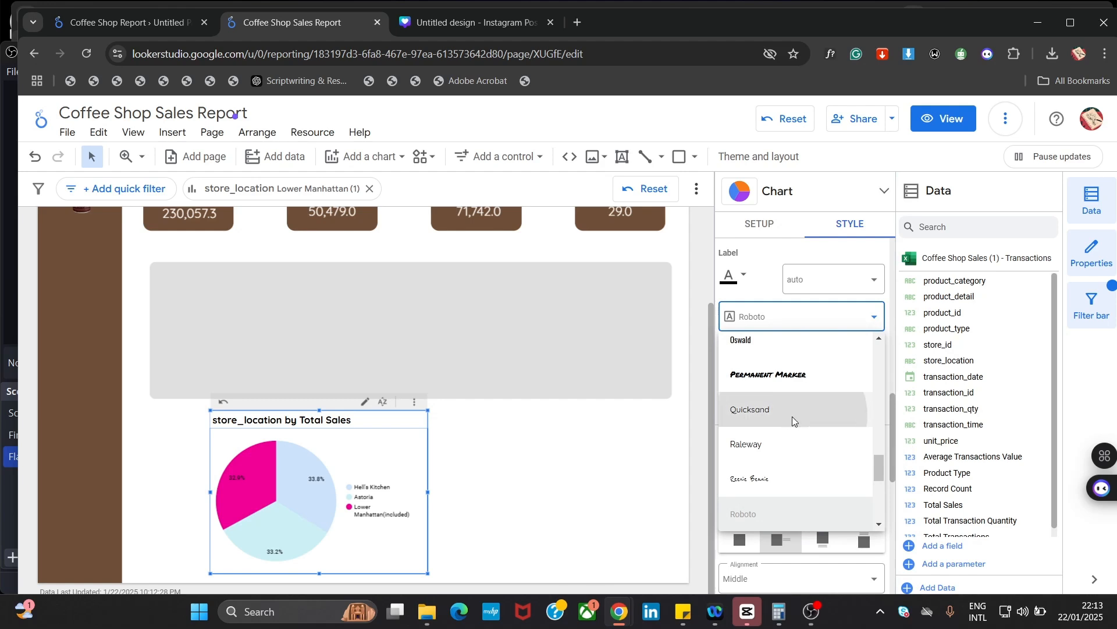
pyautogui.click(792, 417)
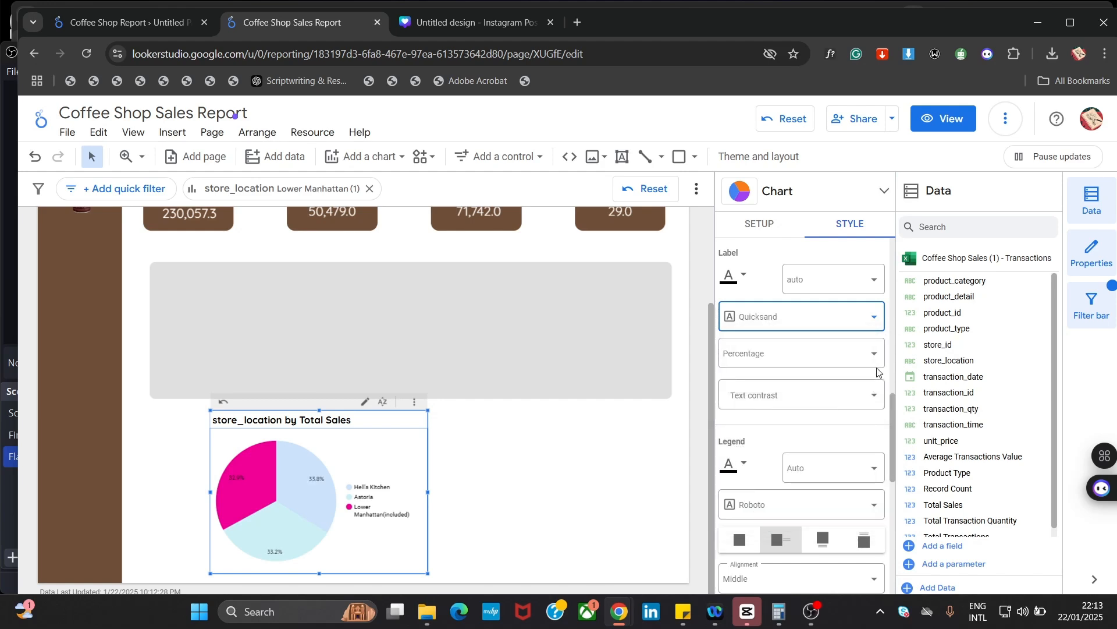
# Try the Low and High text contrast options for the pie chart's labels and settle on None
pyautogui.scroll(-1, 891, 414)
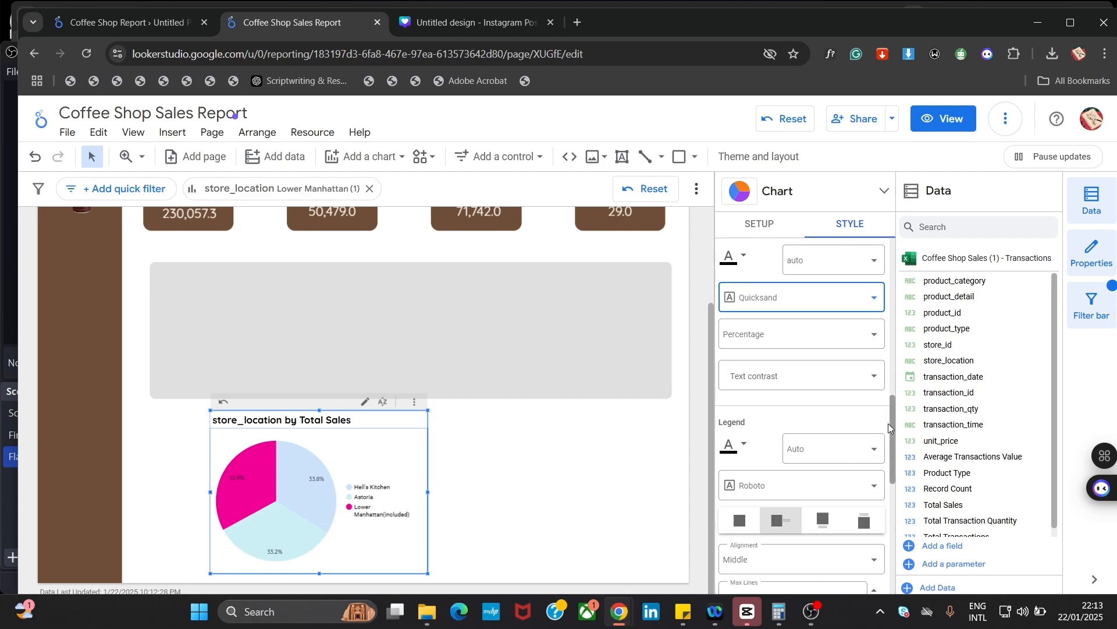
pyautogui.scroll(-2, 888, 431)
pyautogui.click(755, 278)
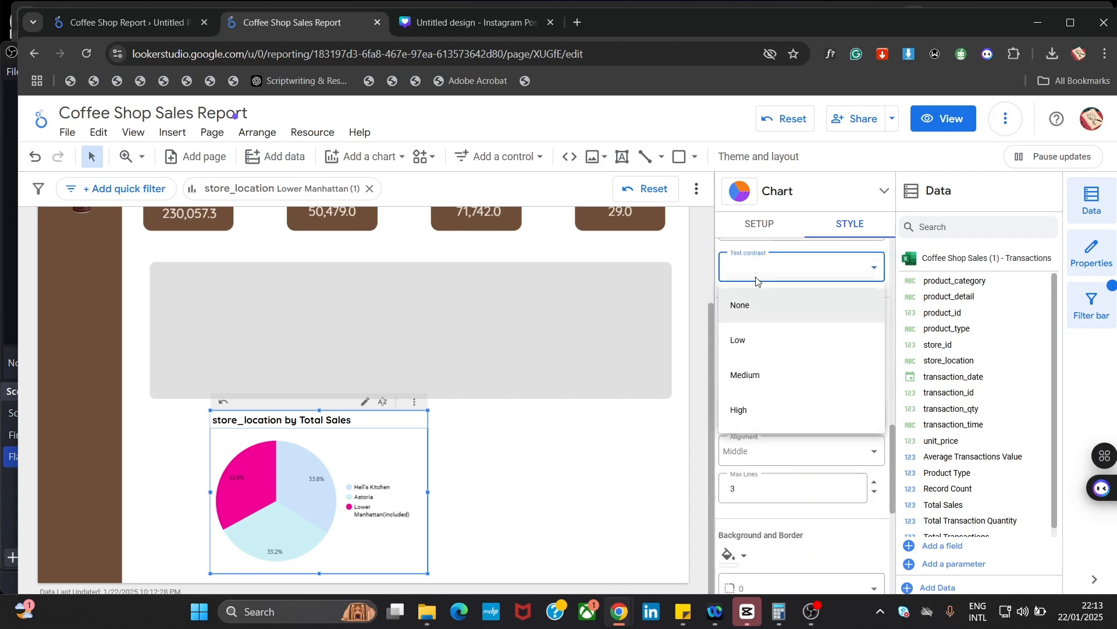
pyautogui.click(764, 343)
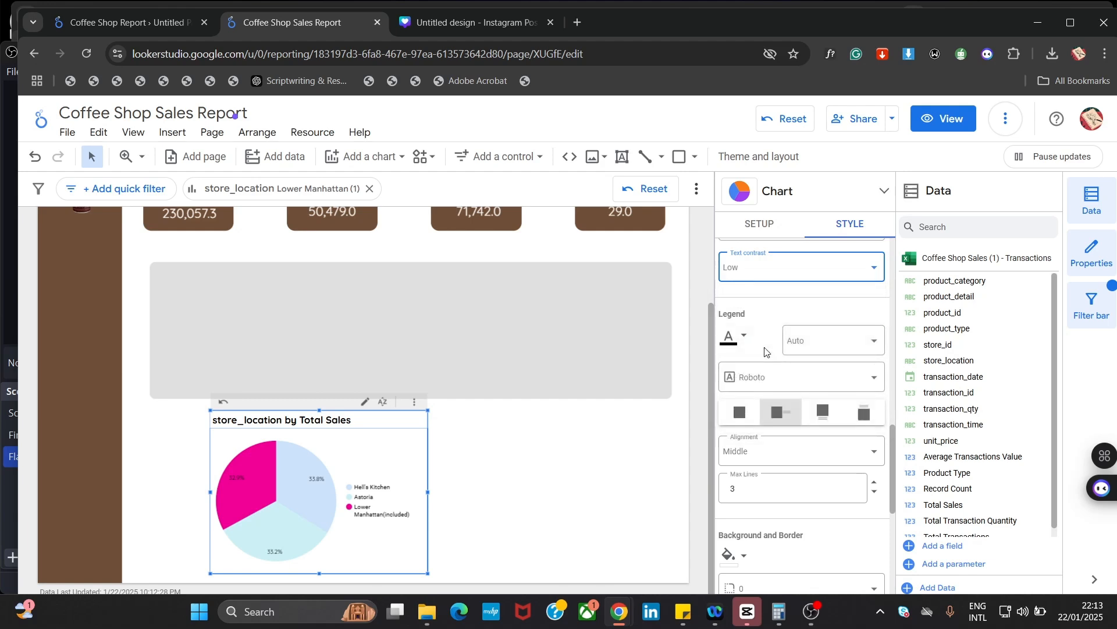
pyautogui.click(758, 277)
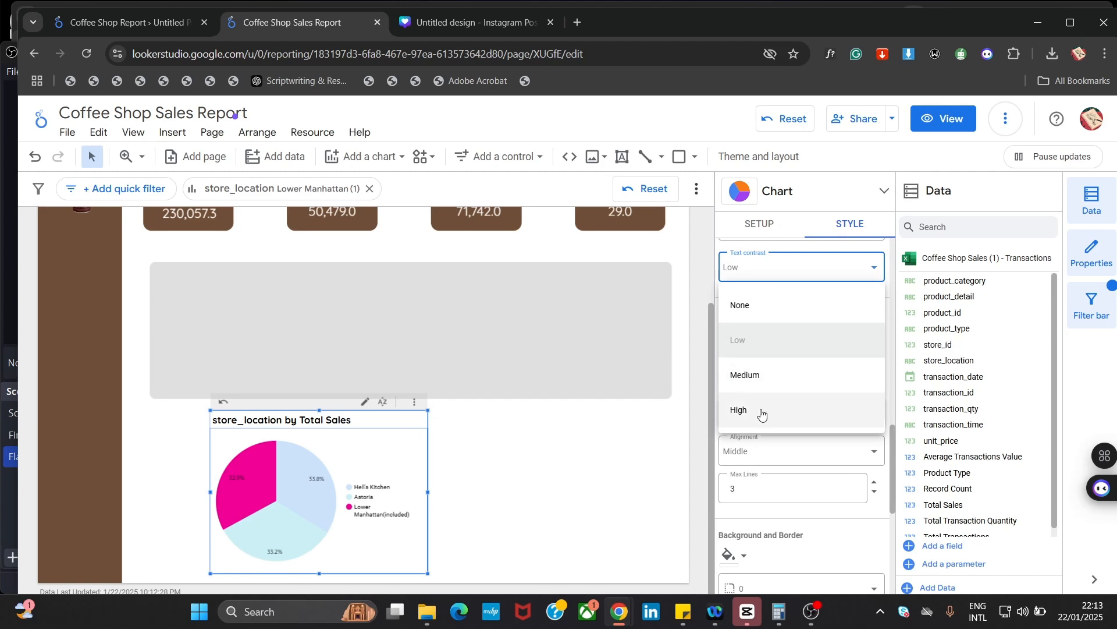
pyautogui.click(762, 414)
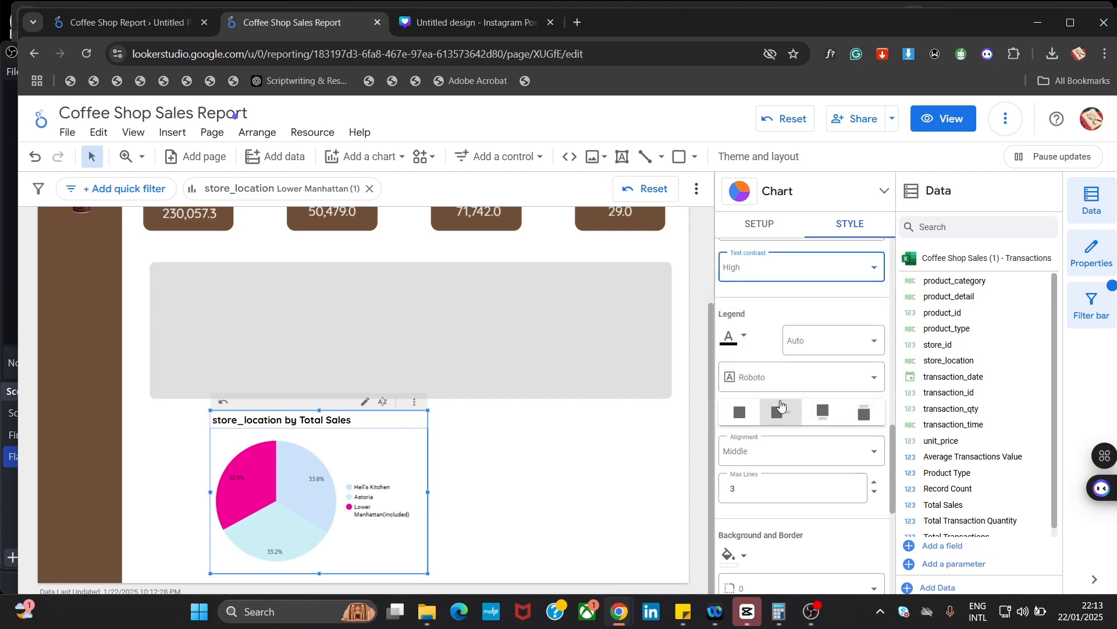
pyautogui.click(784, 280)
pyautogui.click(771, 306)
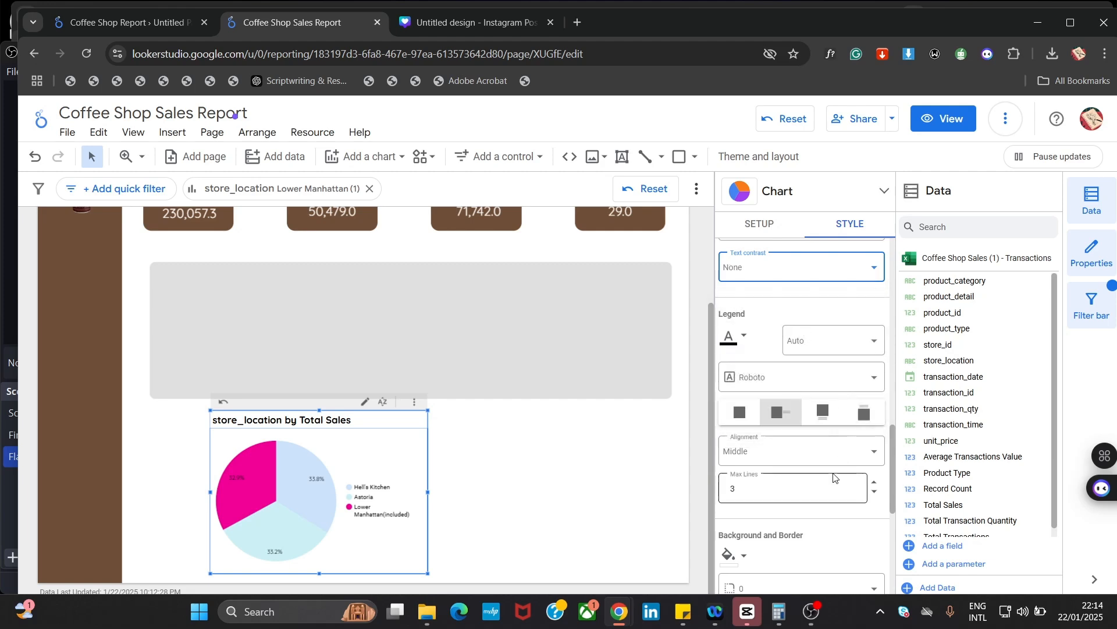
# Set the pie chart's legend font to Quicksand and its chart header to Do not show
pyautogui.click(831, 386)
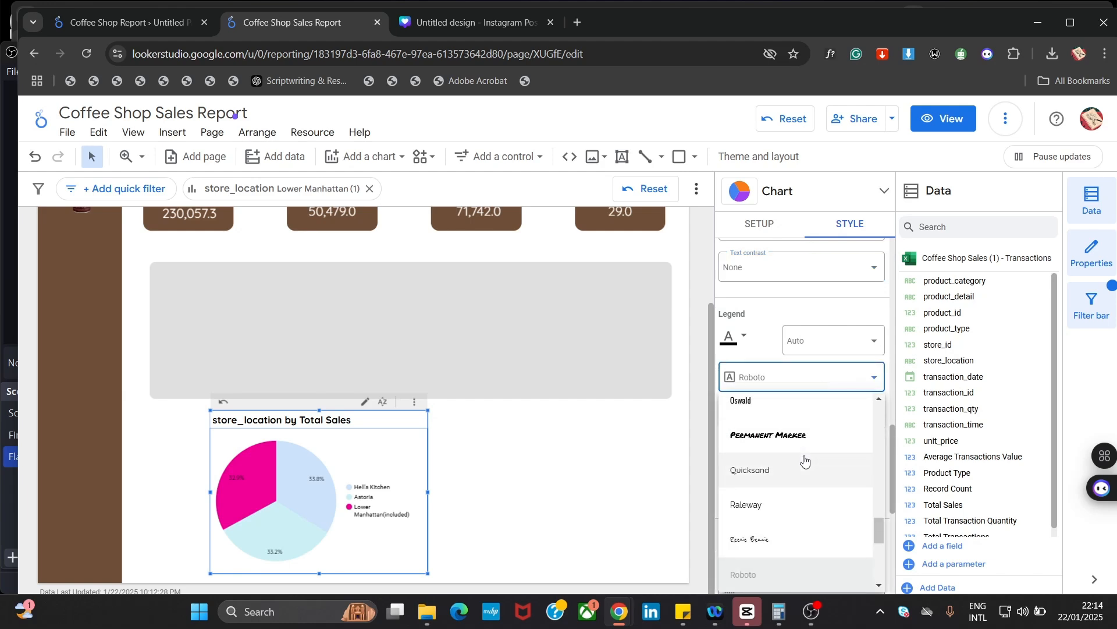
pyautogui.click(805, 460)
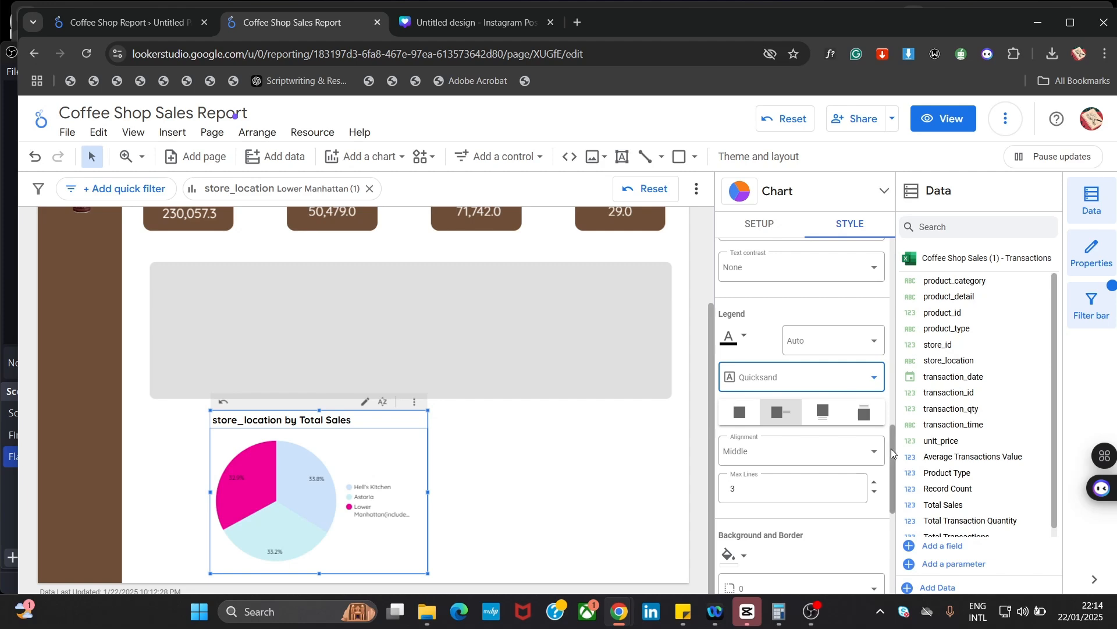
pyautogui.moveTo(892, 452); pyautogui.dragTo(885, 547)
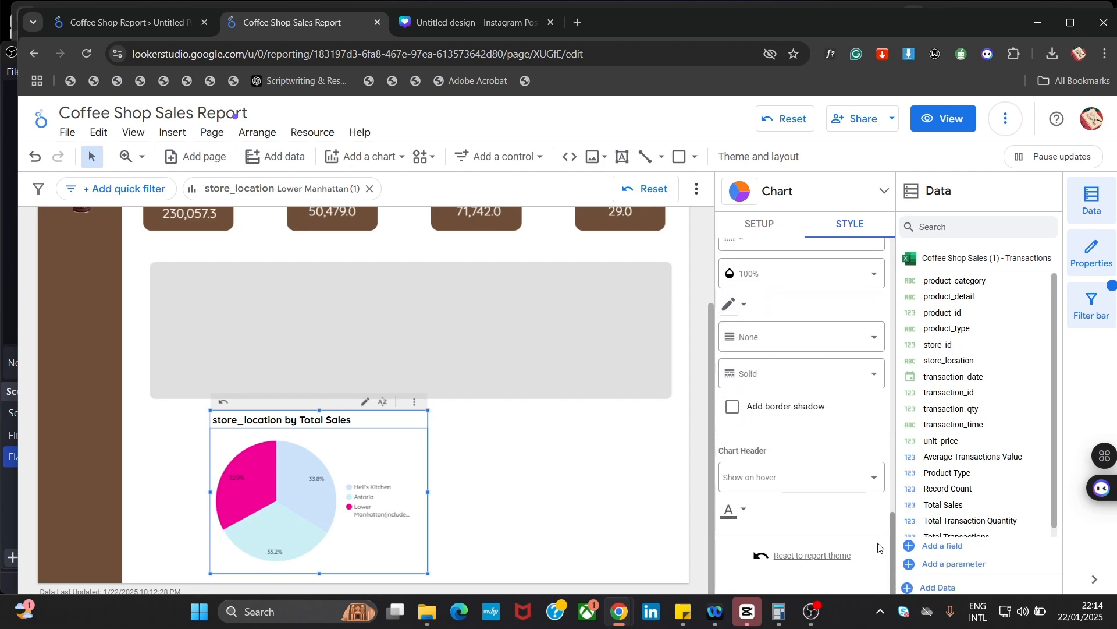
pyautogui.click(849, 480)
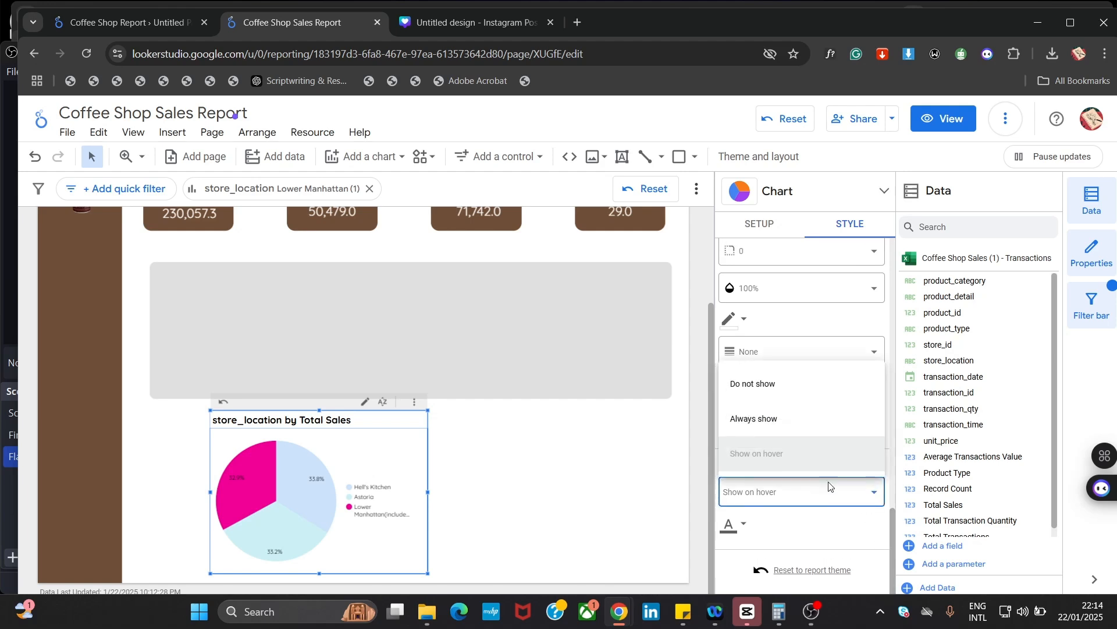
pyautogui.click(768, 385)
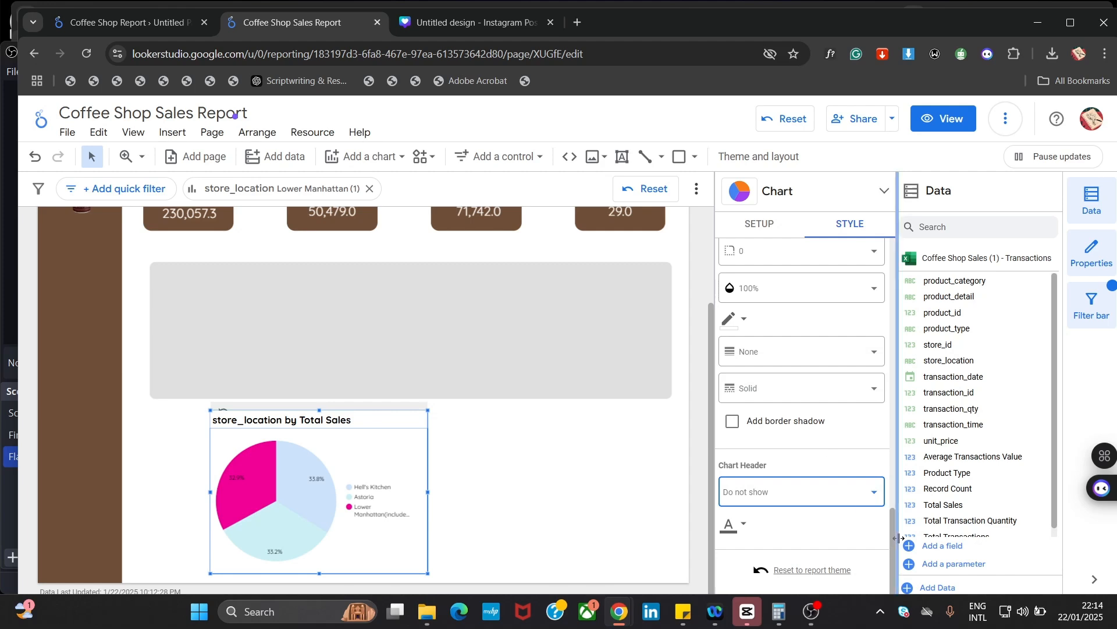
pyautogui.moveTo(890, 533); pyautogui.dragTo(842, 341)
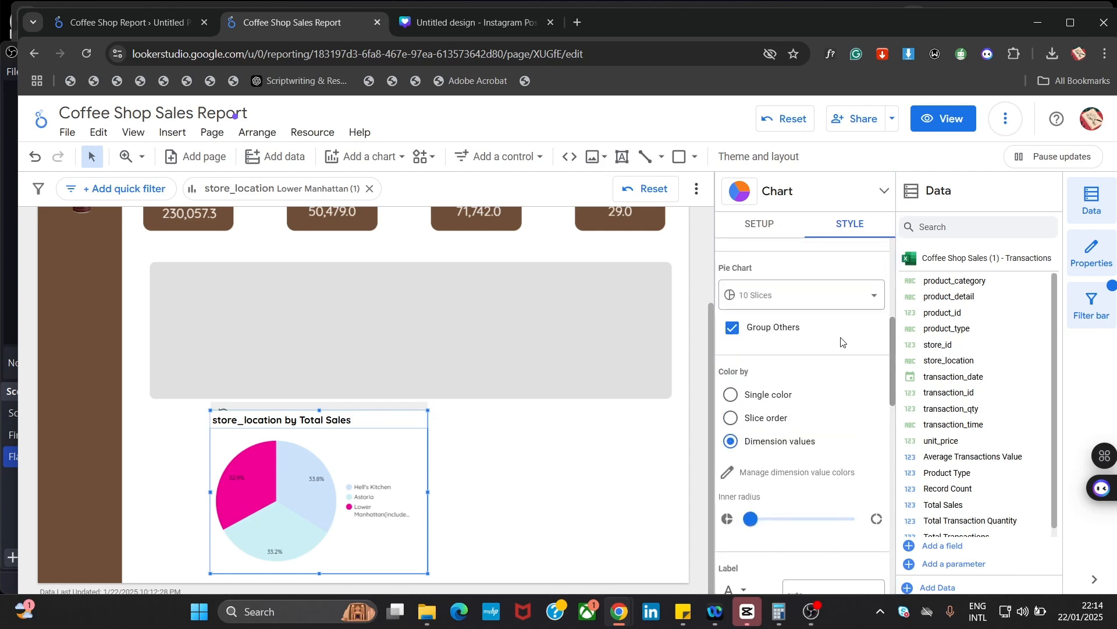
pyautogui.scroll(5, 842, 341)
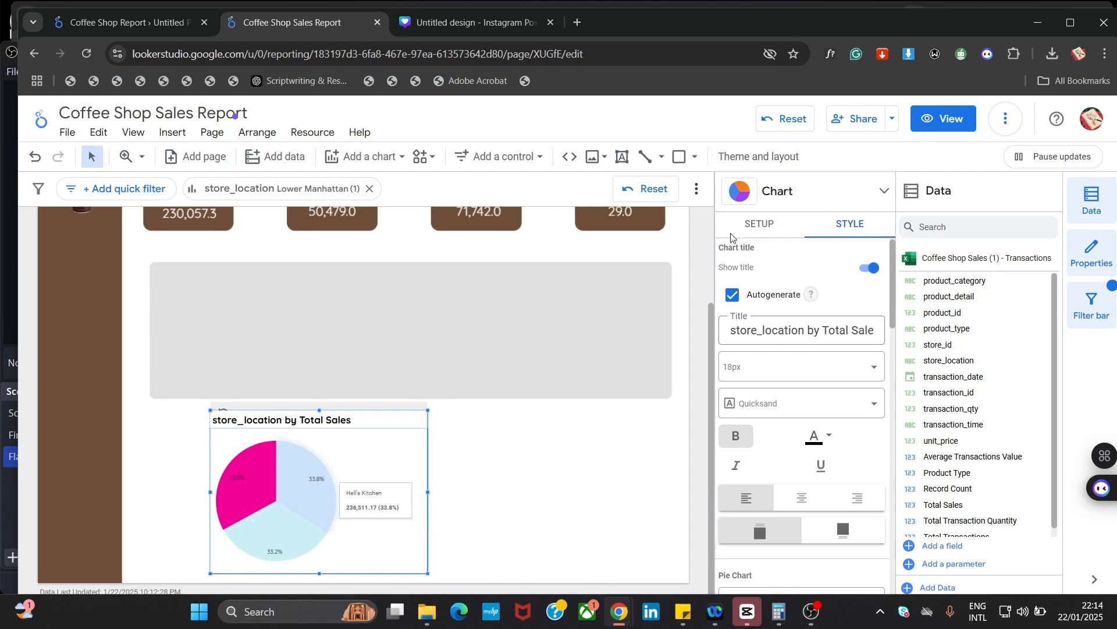
pyautogui.click(749, 194)
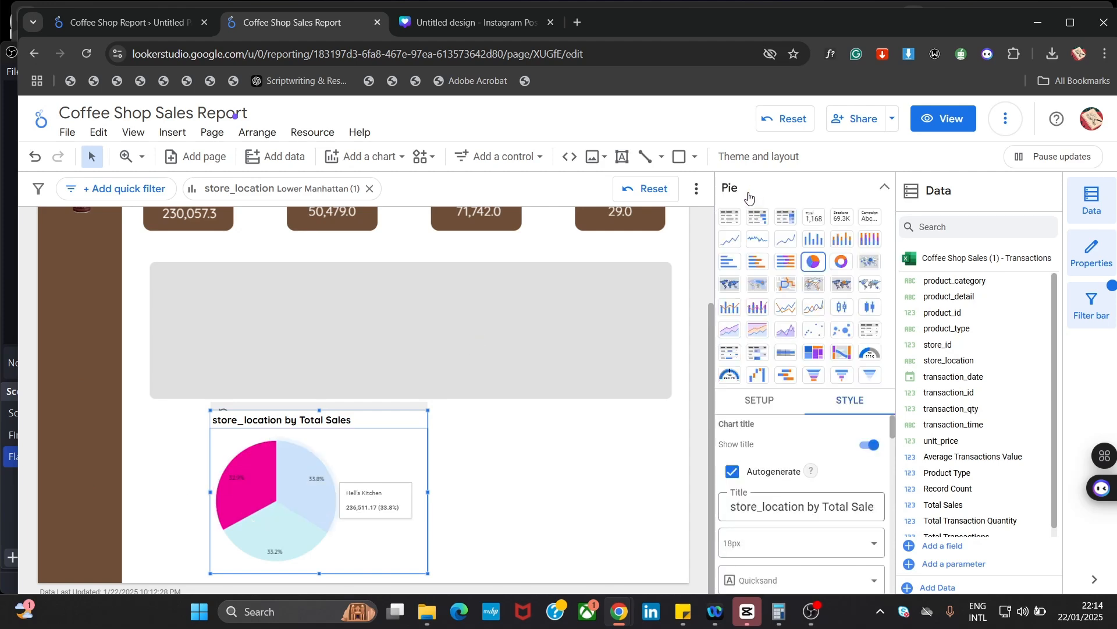
pyautogui.click(884, 187)
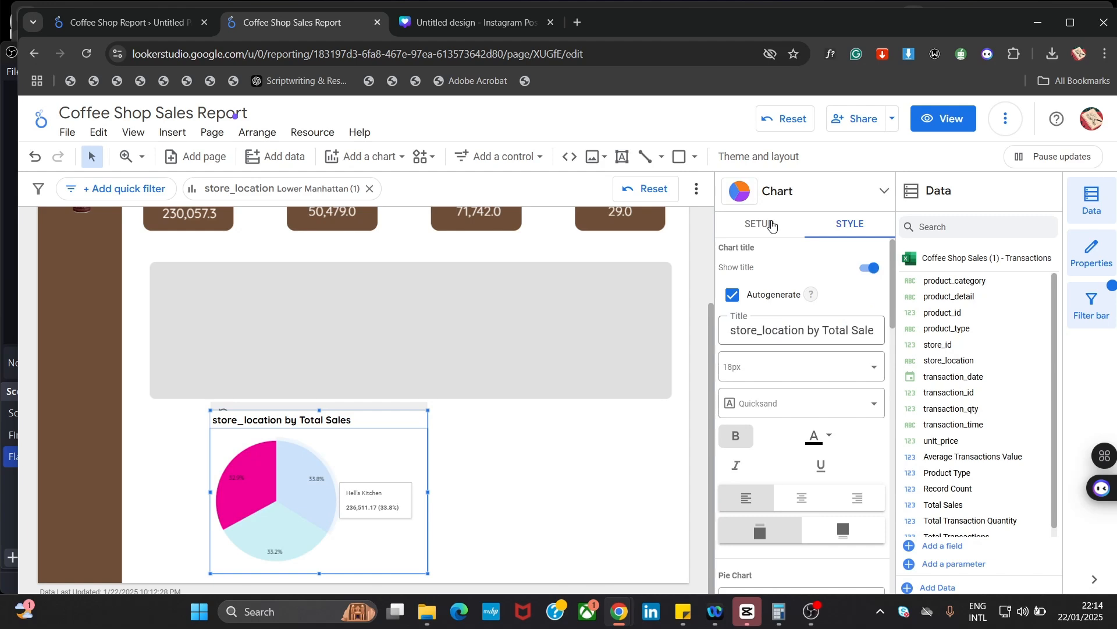
pyautogui.click(772, 226)
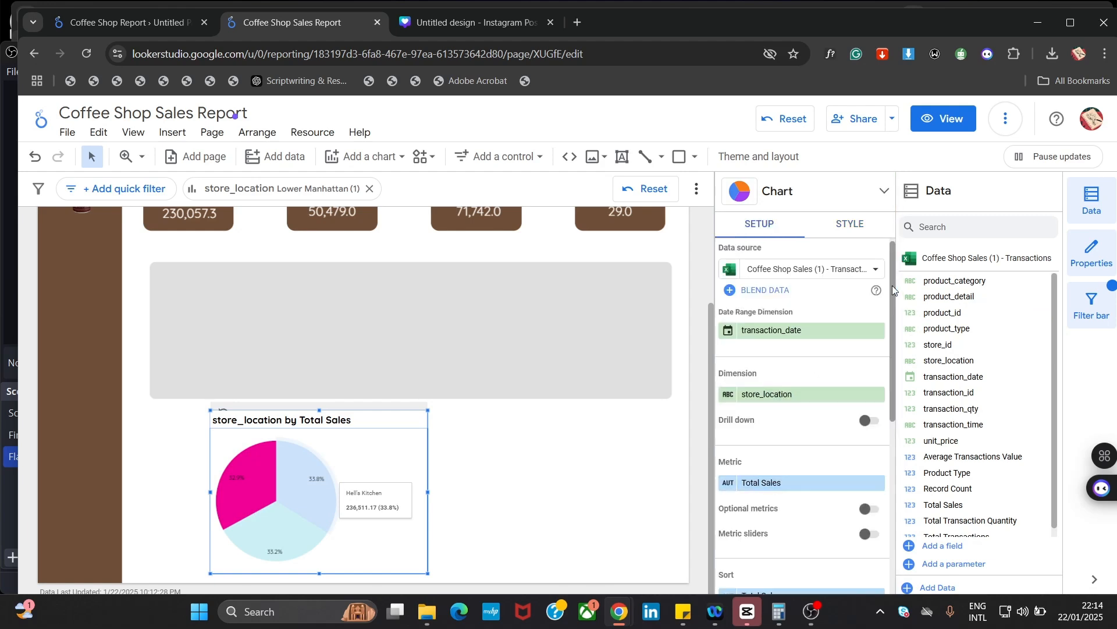
pyautogui.moveTo(892, 285); pyautogui.dragTo(881, 475)
pyautogui.scroll(10, 881, 477)
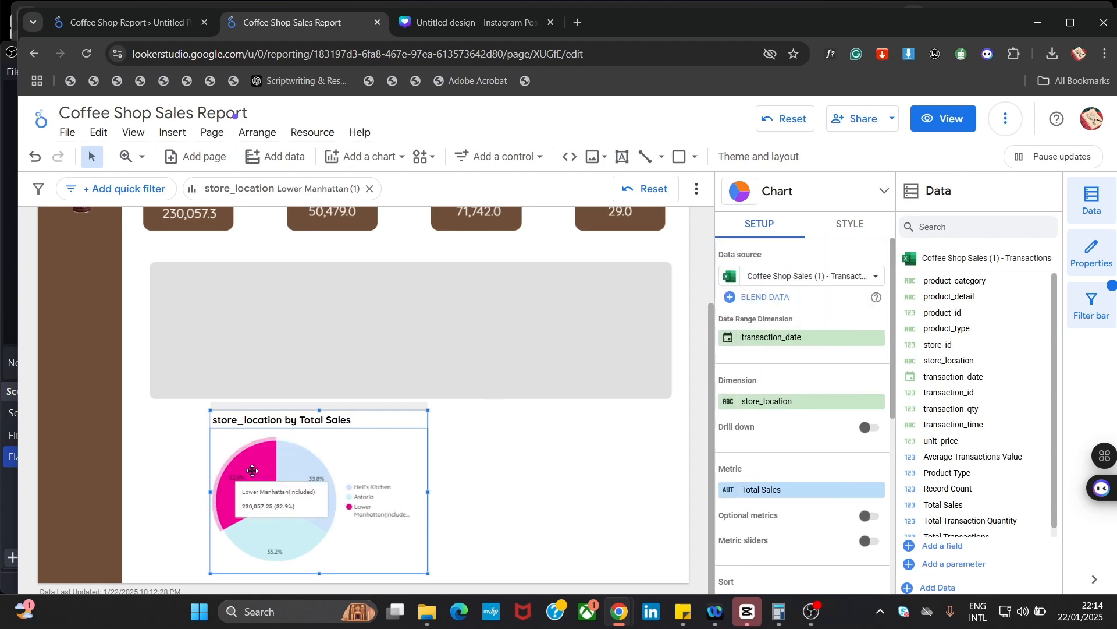
# Clear the Lower Manhattan cross-filter applied through the store-location pie chart
pyautogui.click(252, 470)
pyautogui.click(252, 470)
pyautogui.click(252, 471)
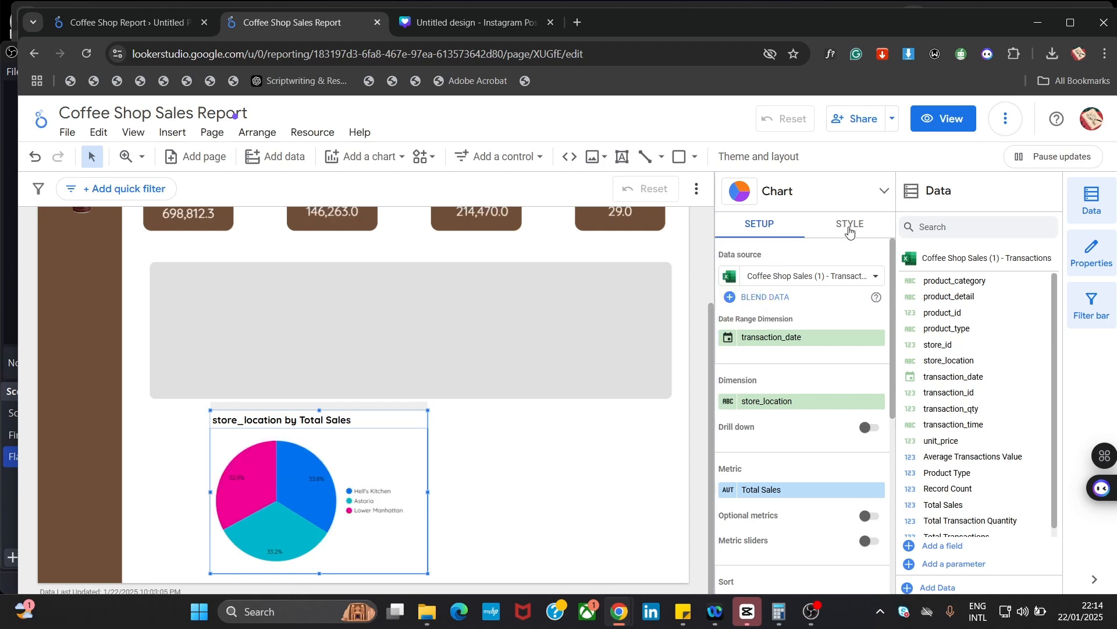
pyautogui.click(848, 227)
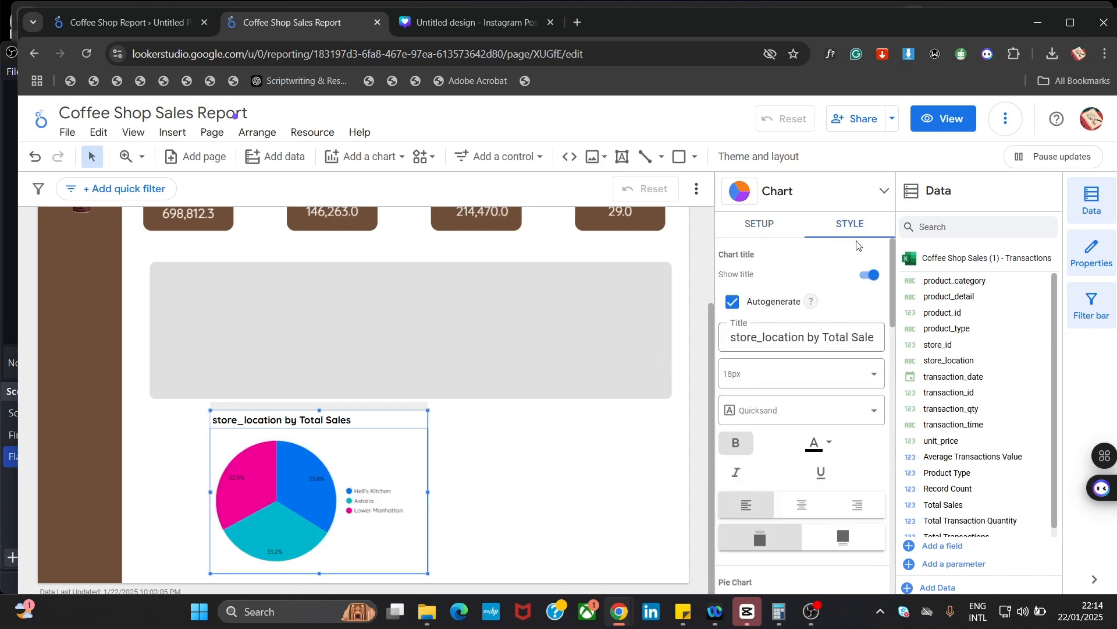
pyautogui.click(534, 483)
pyautogui.click(323, 436)
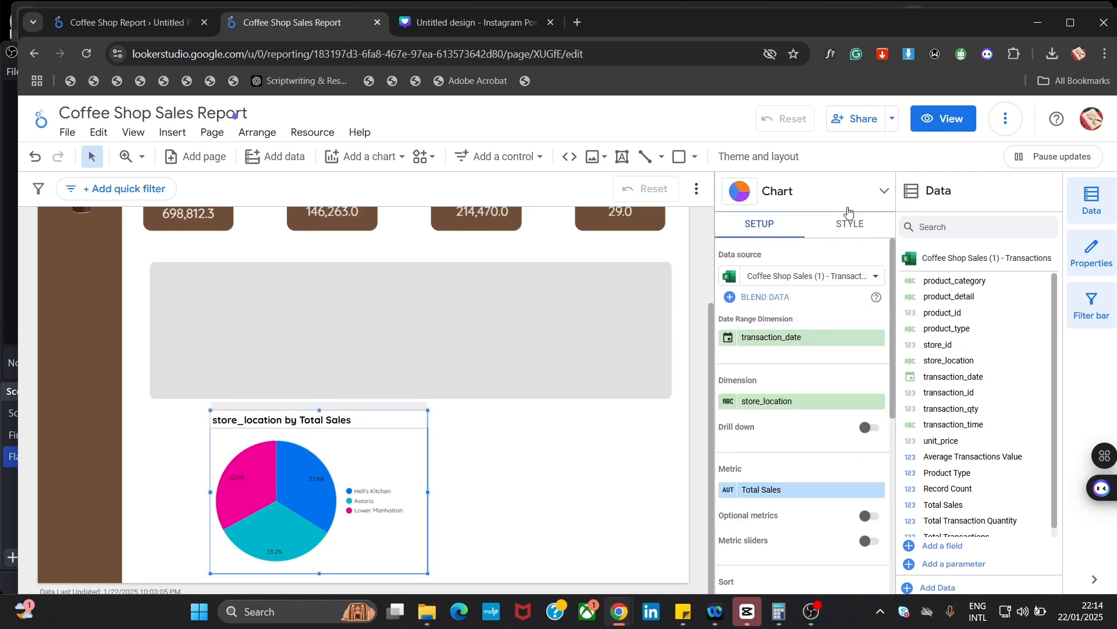
pyautogui.click(848, 198)
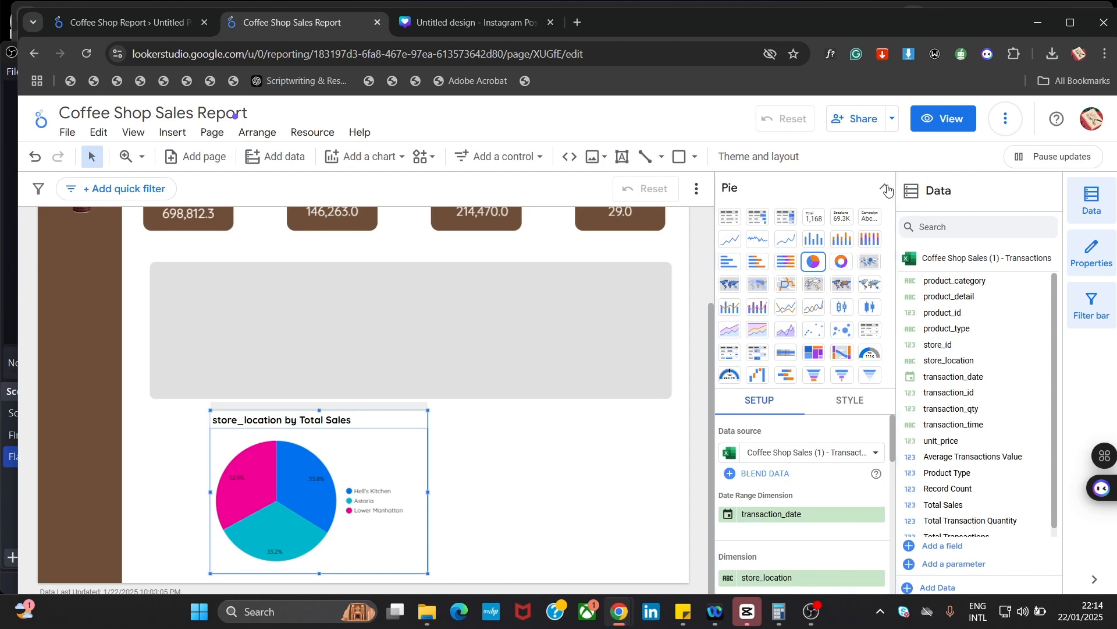
pyautogui.click(887, 190)
# Color the pie chart by Slice order and set the first slice color to the custom brown
pyautogui.click(850, 224)
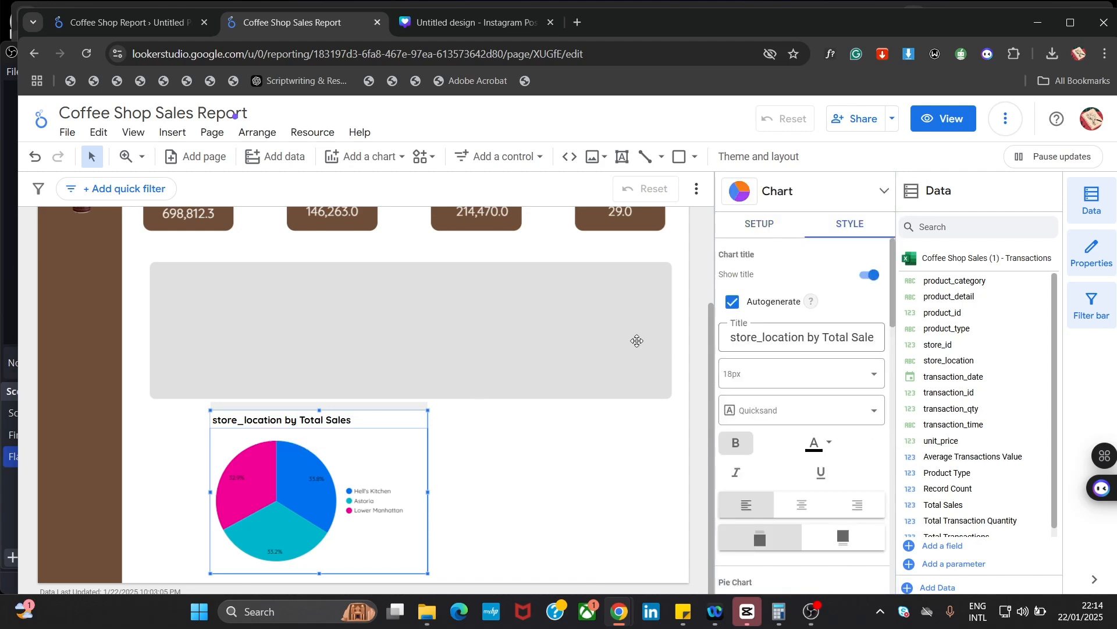
pyautogui.moveTo(893, 258); pyautogui.dragTo(903, 277)
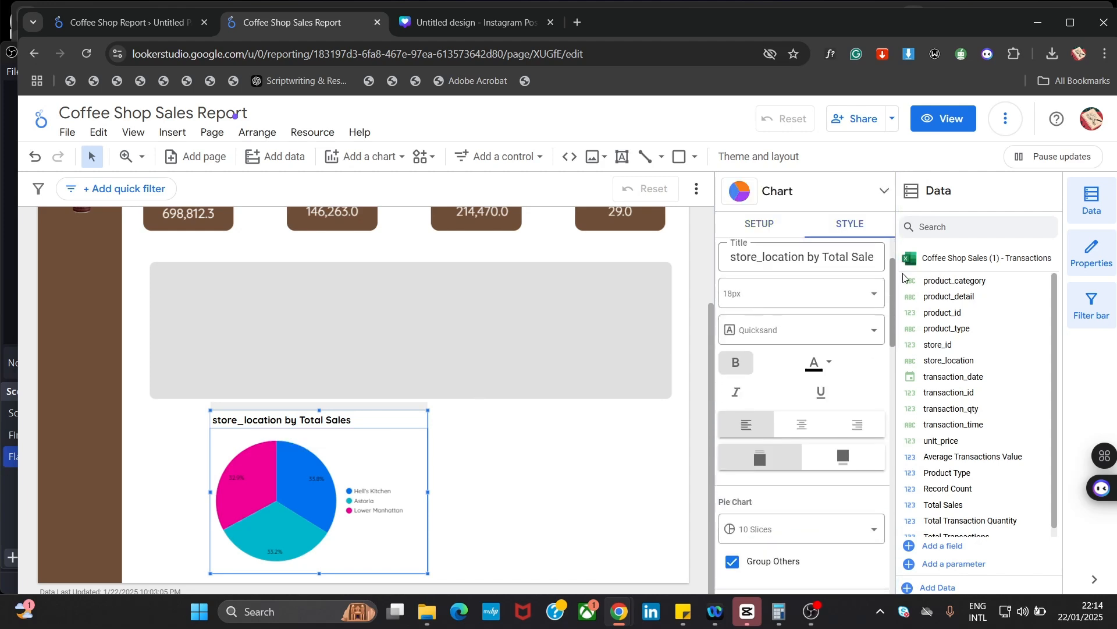
pyautogui.scroll(-2, 903, 277)
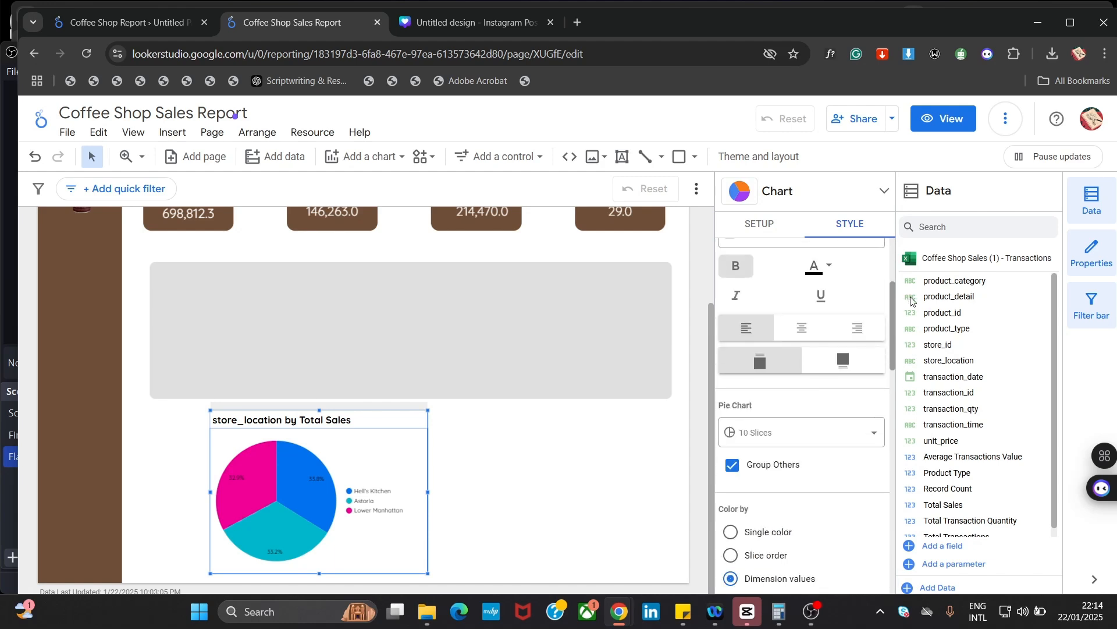
pyautogui.click(854, 442)
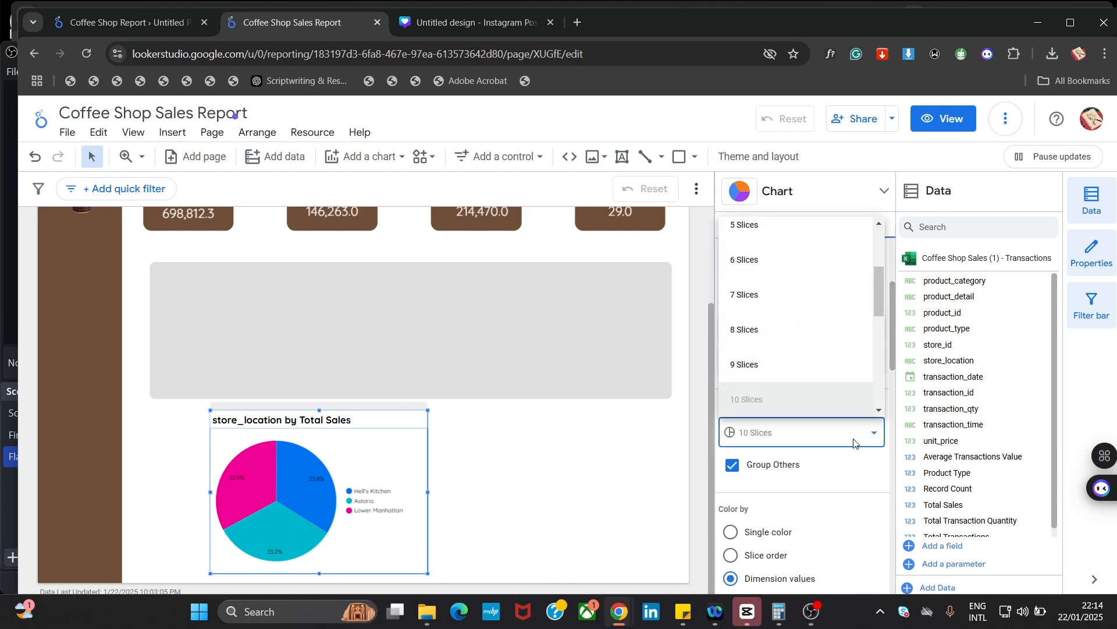
pyautogui.click(676, 437)
pyautogui.moveTo(894, 342); pyautogui.dragTo(911, 395)
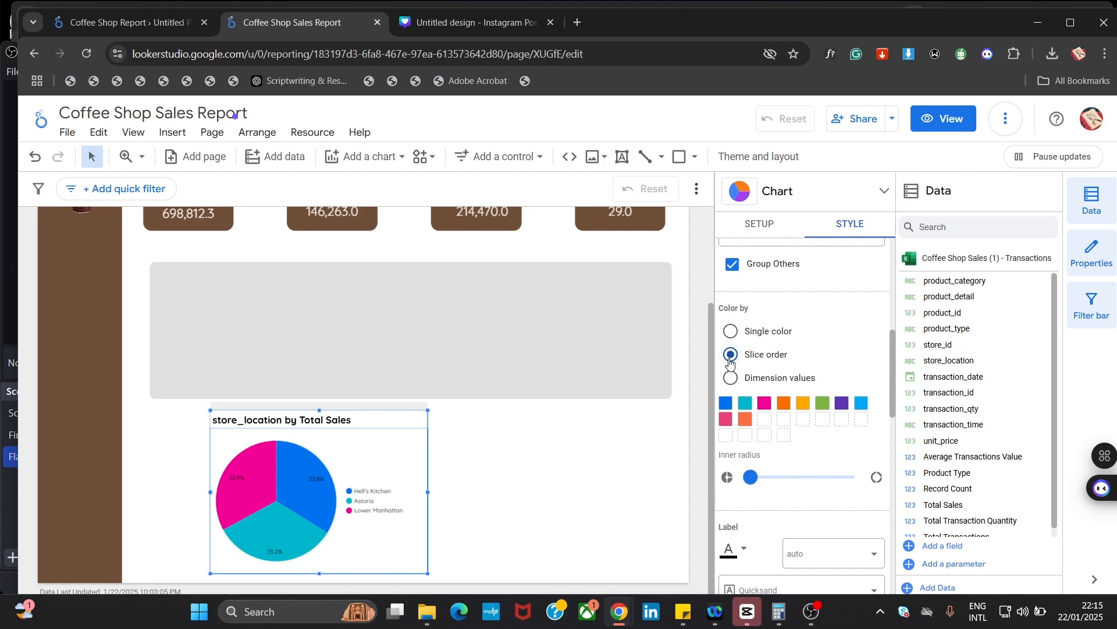
pyautogui.click(765, 402)
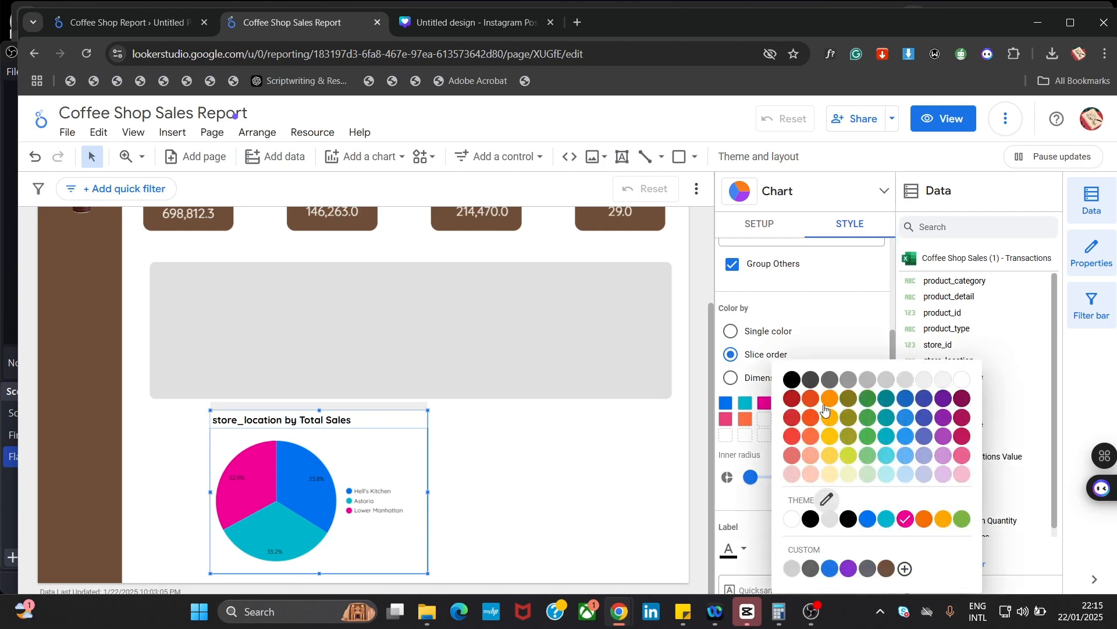
pyautogui.click(732, 412)
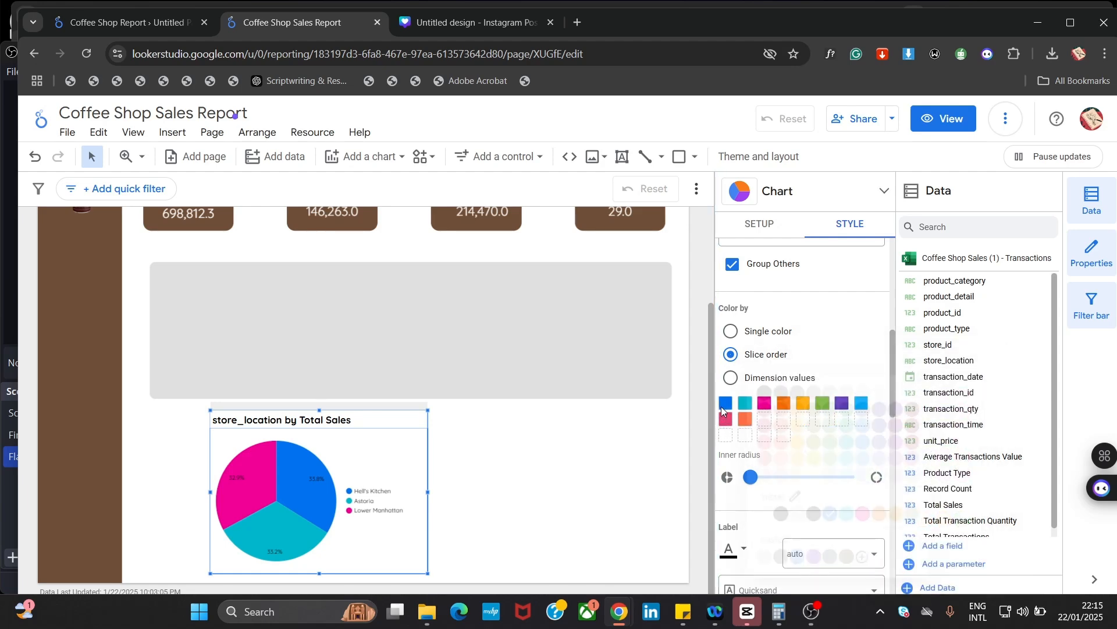
pyautogui.click(721, 407)
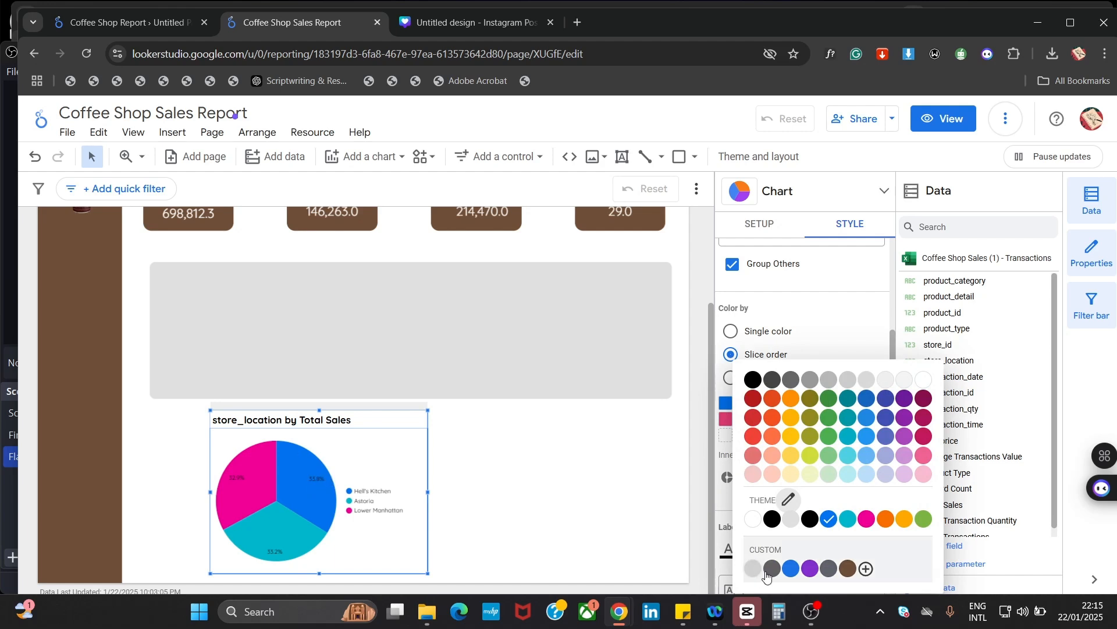
pyautogui.click(847, 568)
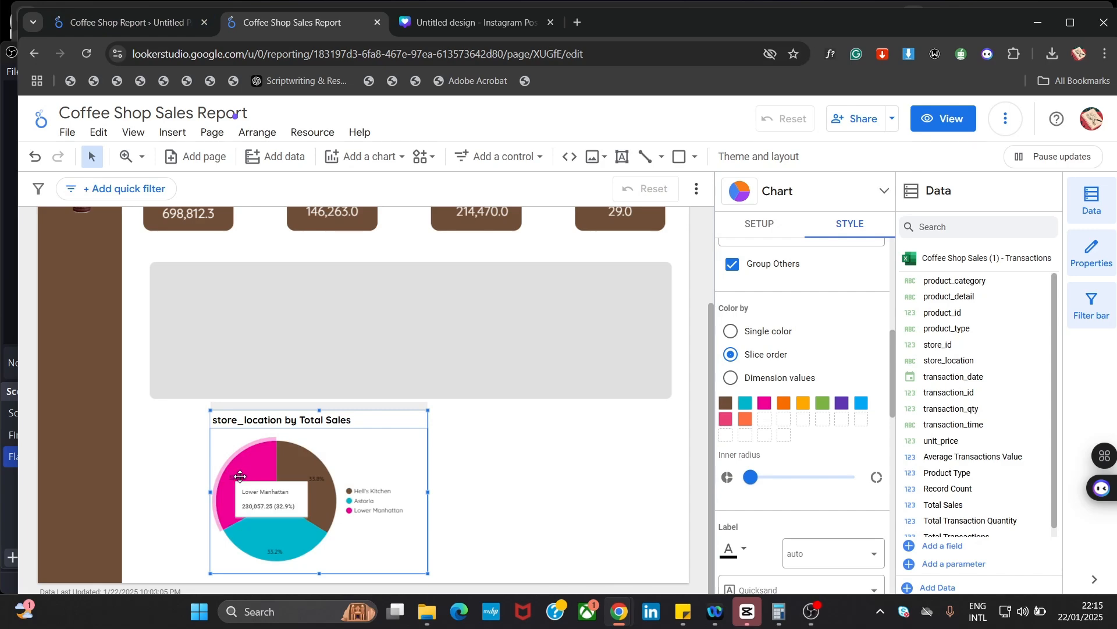
# Check the reference report's pie chart colors and set the second slice color to very light gray
pyautogui.click(105, 24)
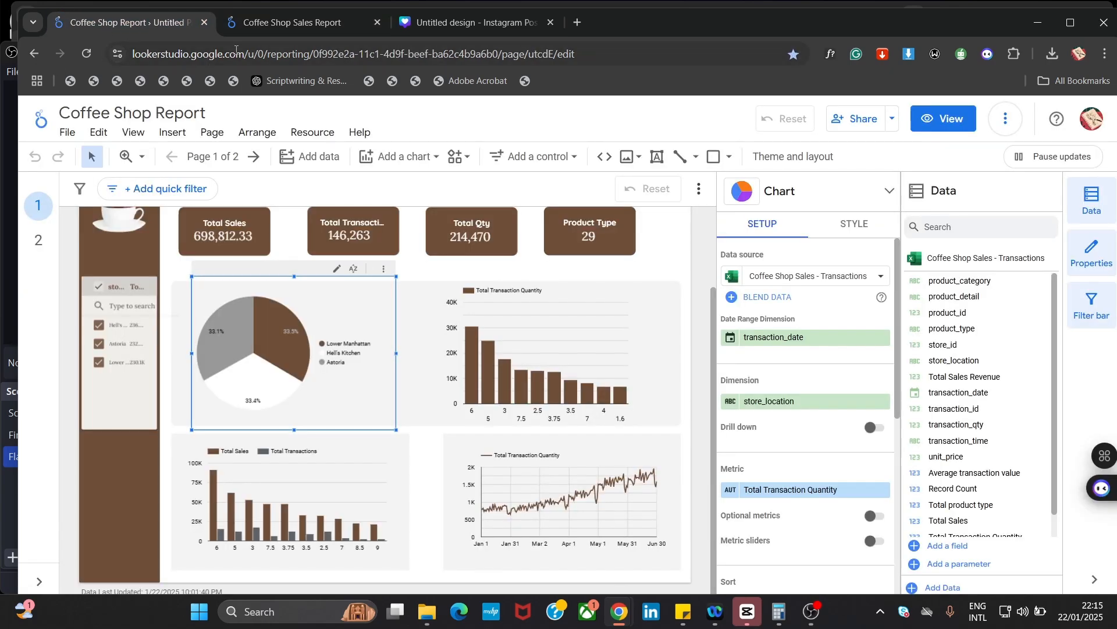
pyautogui.click(253, 21)
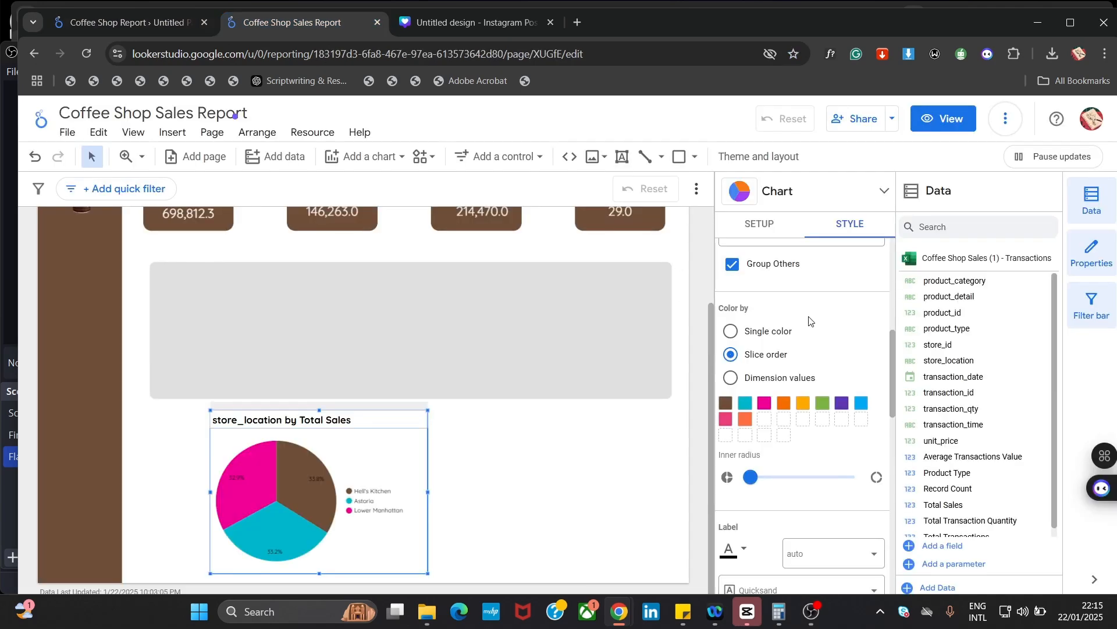
pyautogui.click(747, 404)
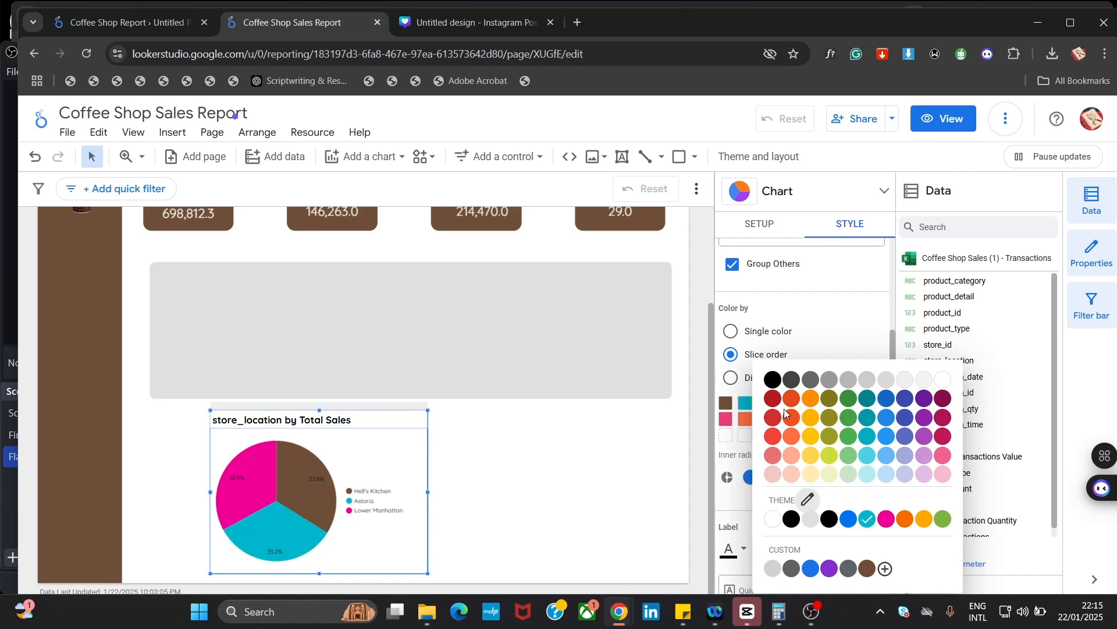
pyautogui.click(925, 380)
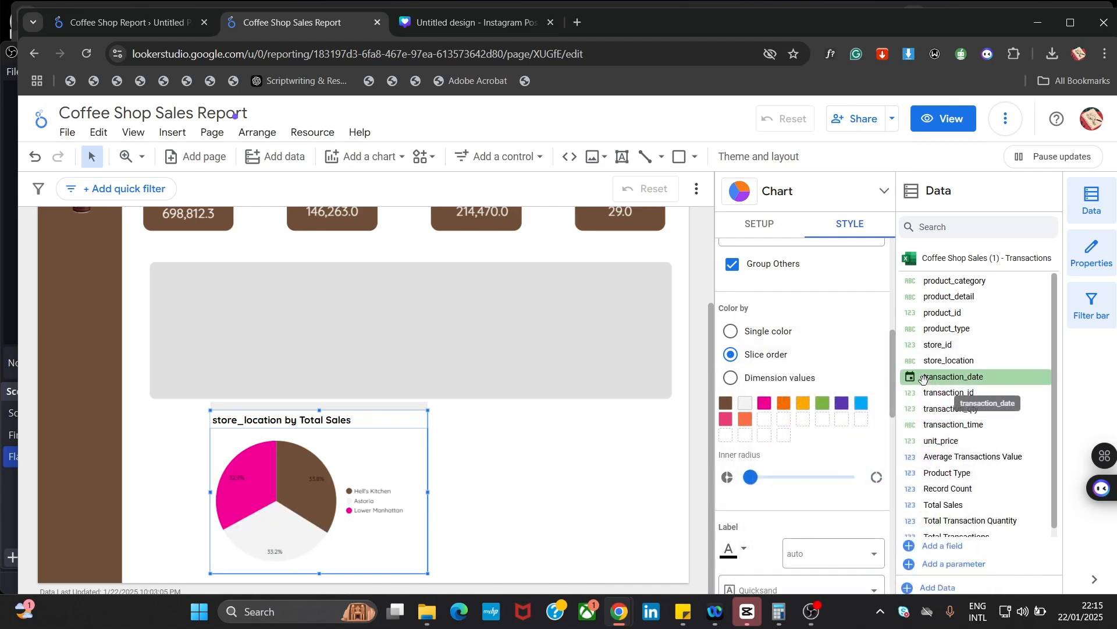
# Set the third slice color of the pie chart to medium gray, following the reference report's pie chart
pyautogui.click(763, 403)
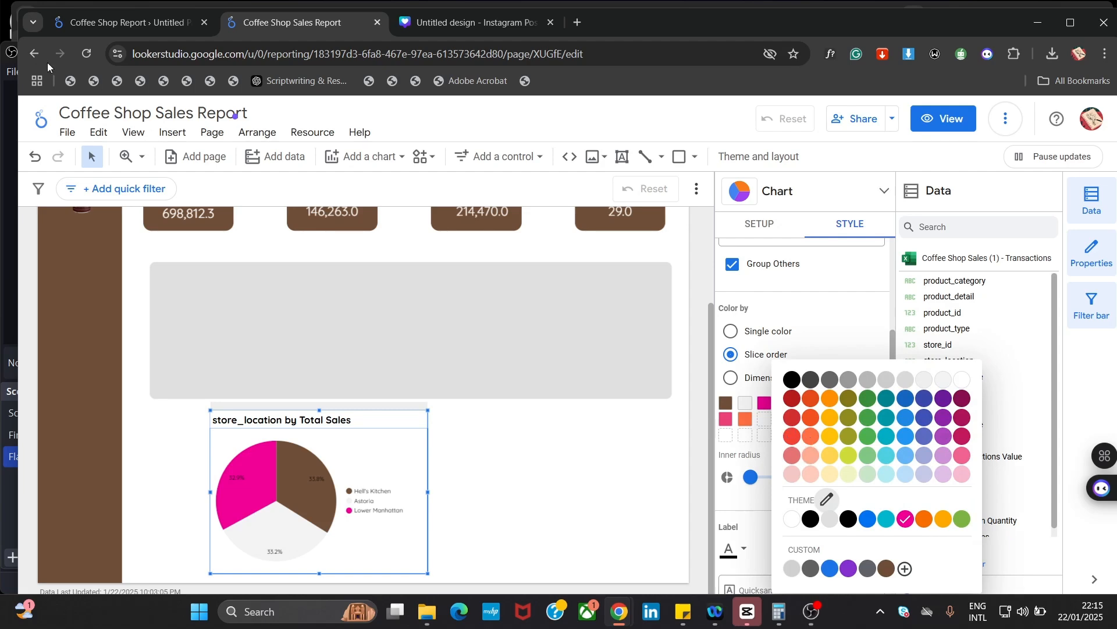
pyautogui.click(133, 19)
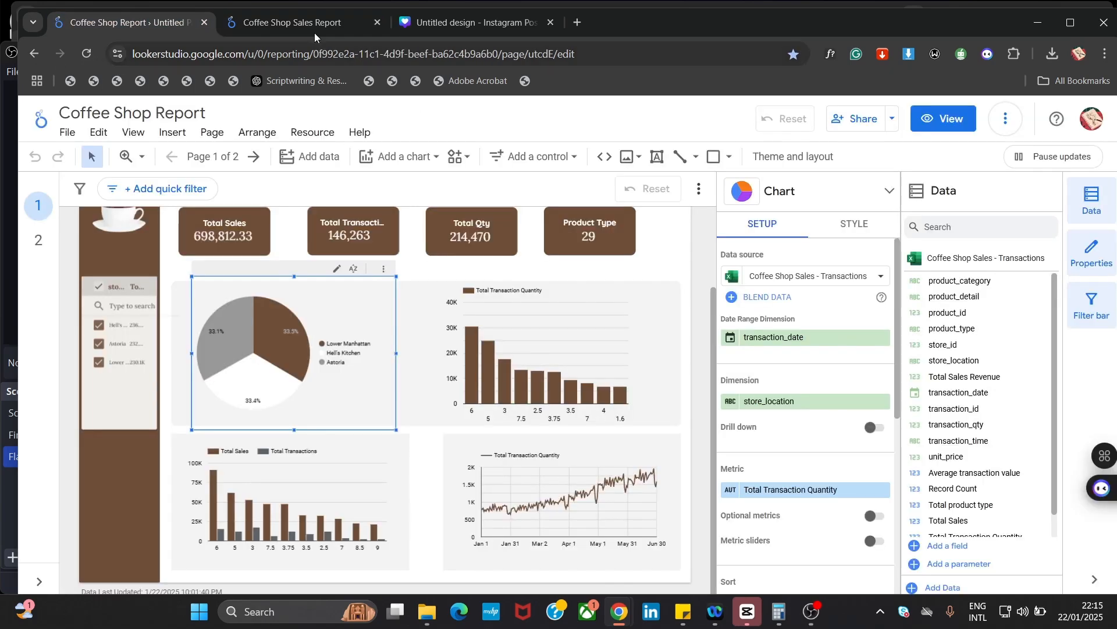
pyautogui.click(291, 20)
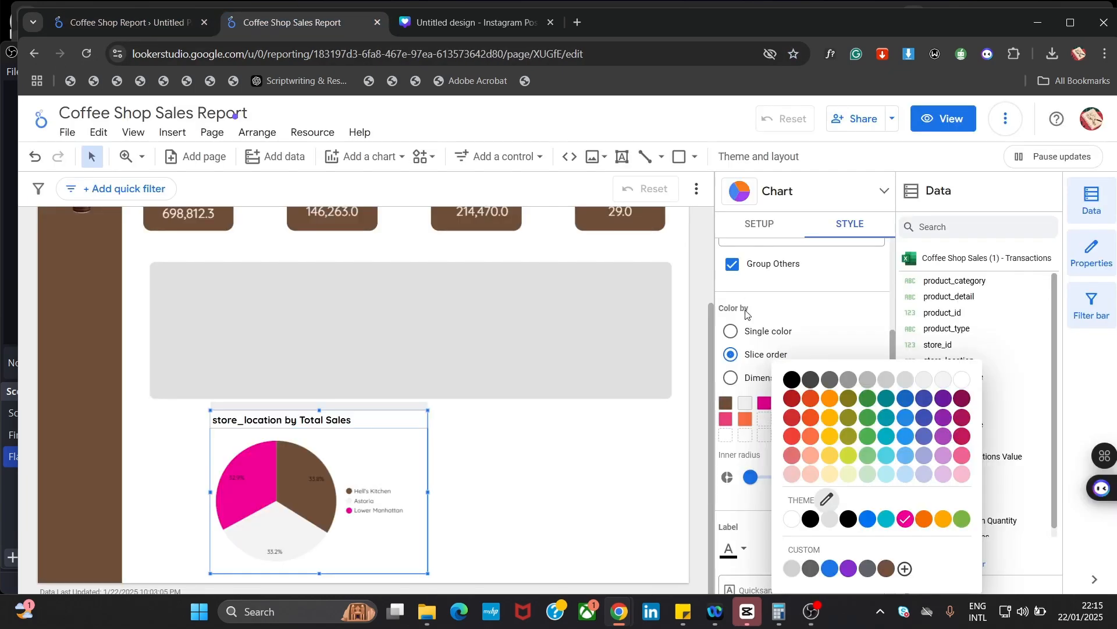
pyautogui.click(866, 381)
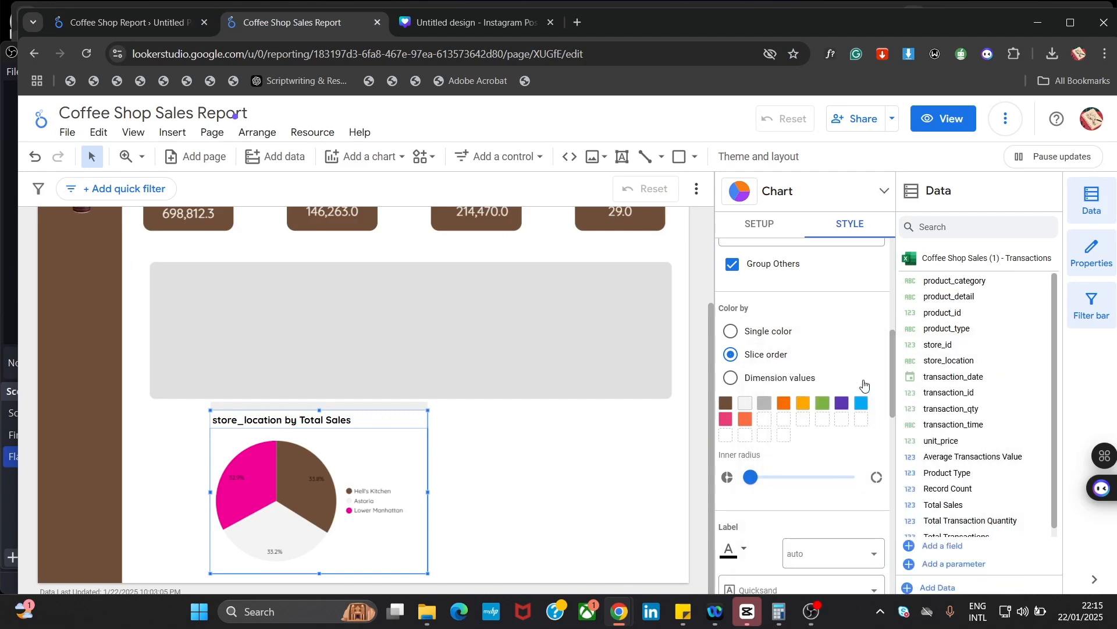
pyautogui.click(726, 419)
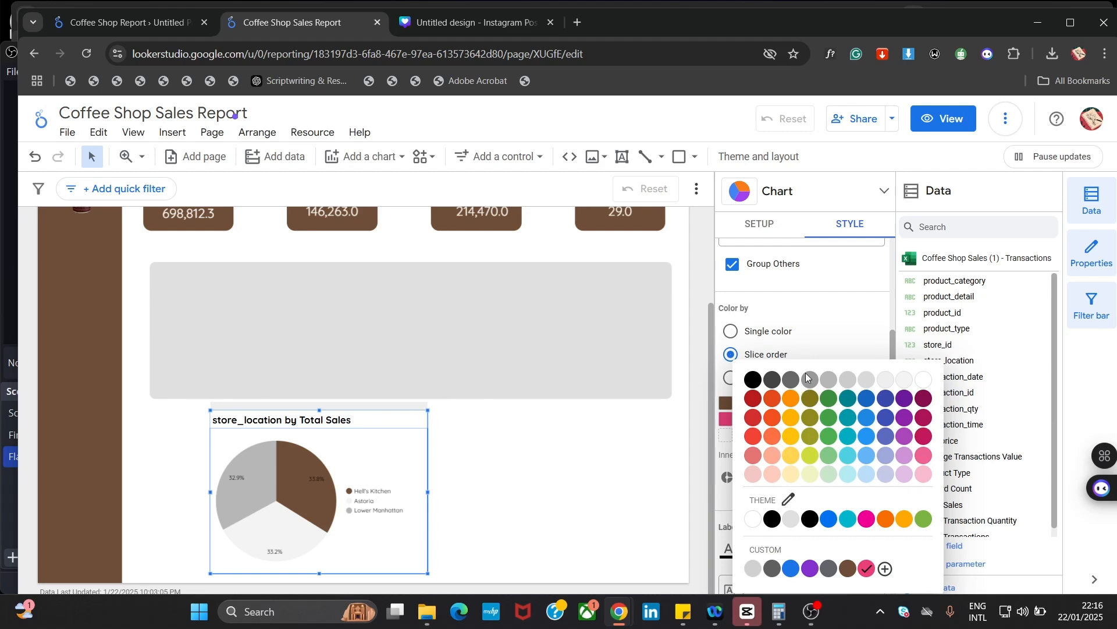
pyautogui.click(602, 412)
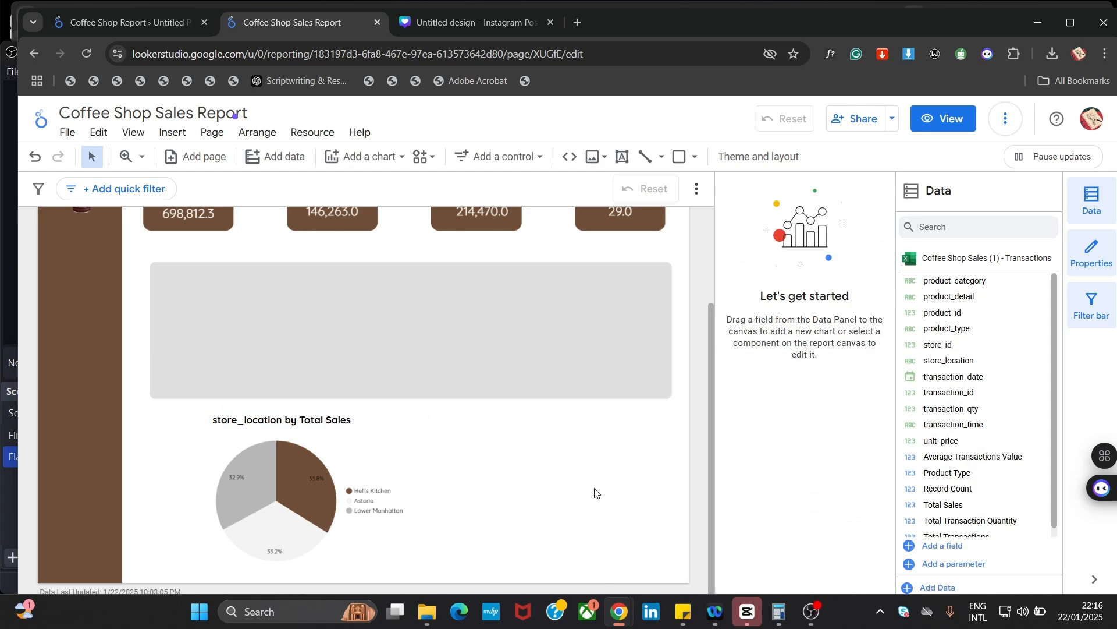
# Test the pie chart's cross-filtering by selecting the Lower Manhattan slice, clearing that filter and selecting the Astoria slice
pyautogui.click(265, 443)
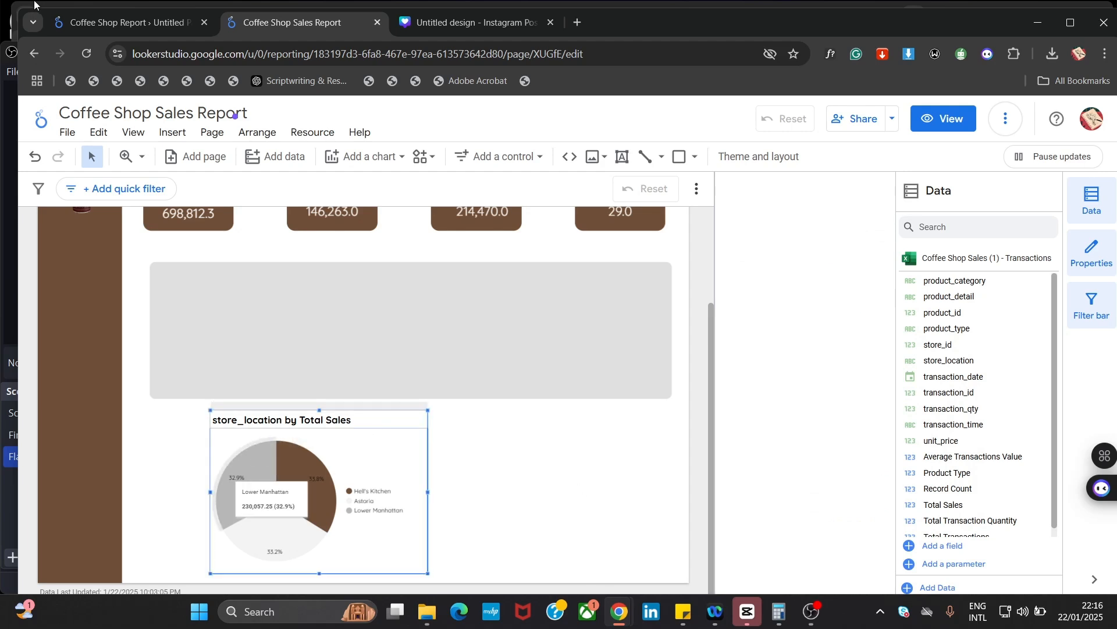
pyautogui.click(82, 26)
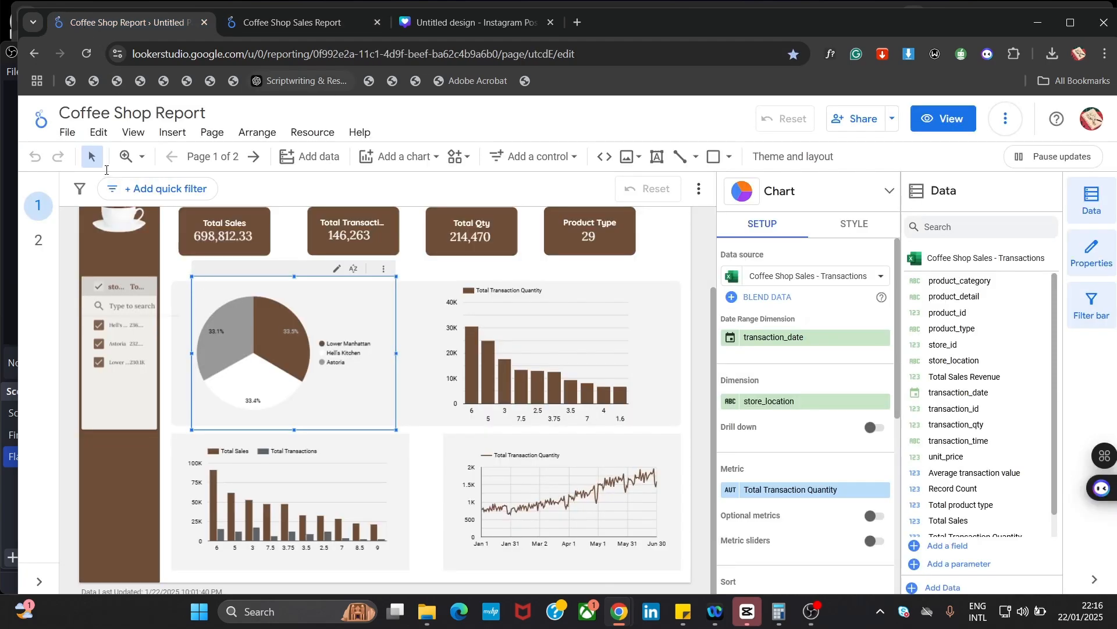
pyautogui.click(265, 27)
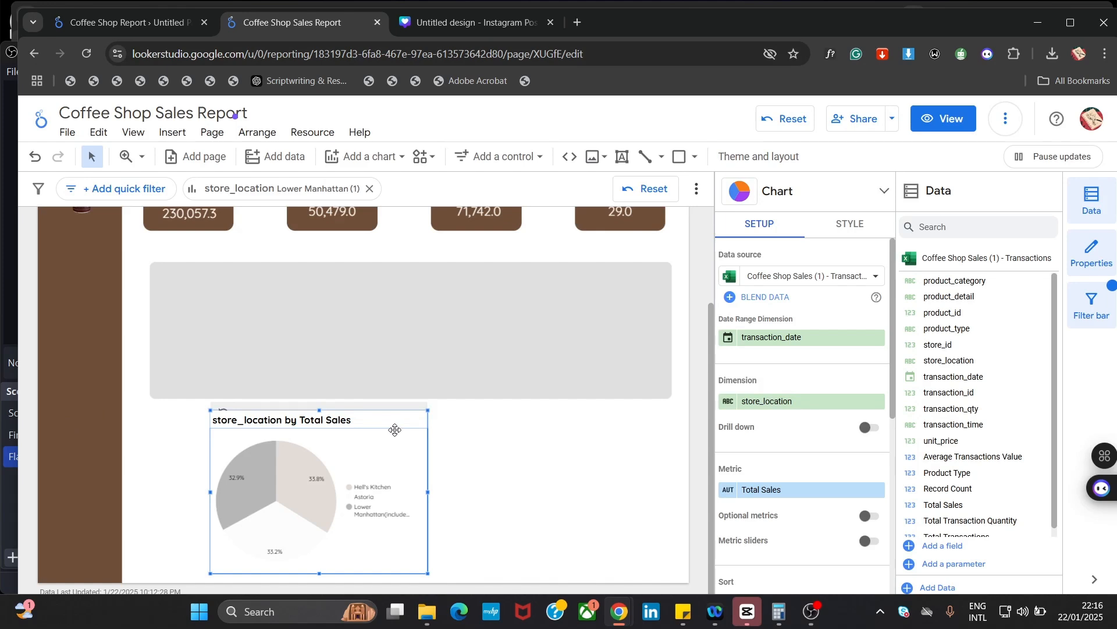
pyautogui.click(396, 429)
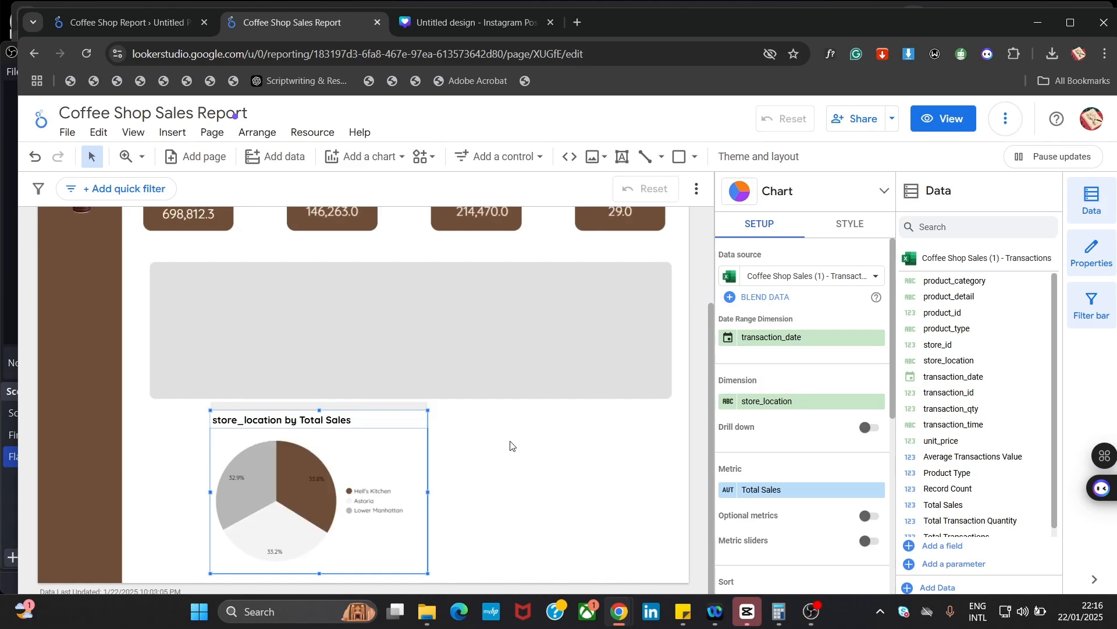
pyautogui.moveTo(294, 538)
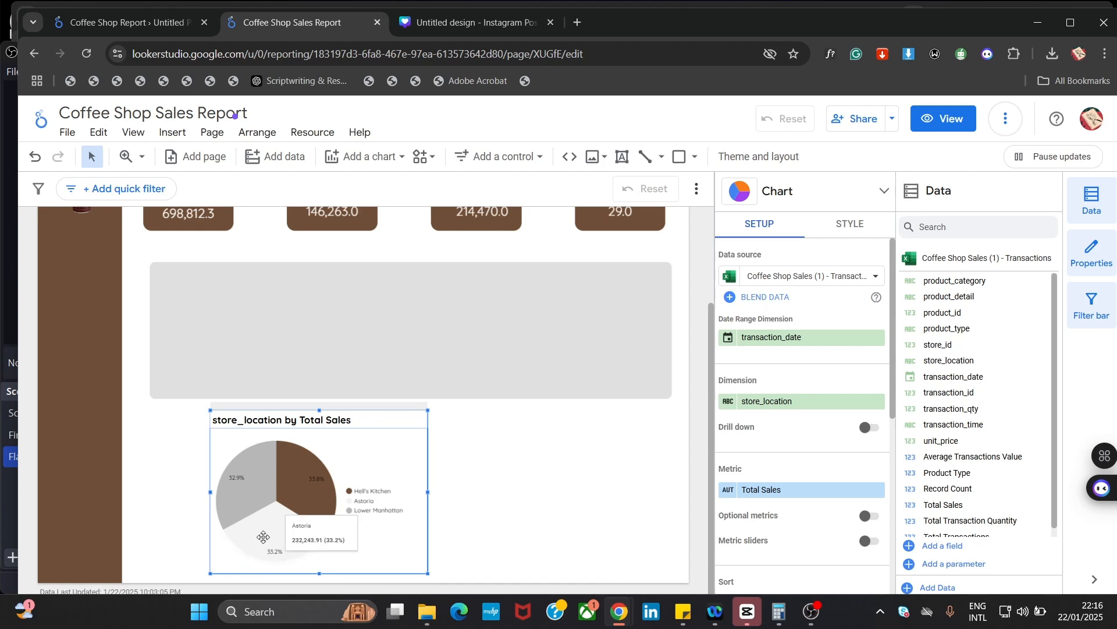
pyautogui.click(264, 537)
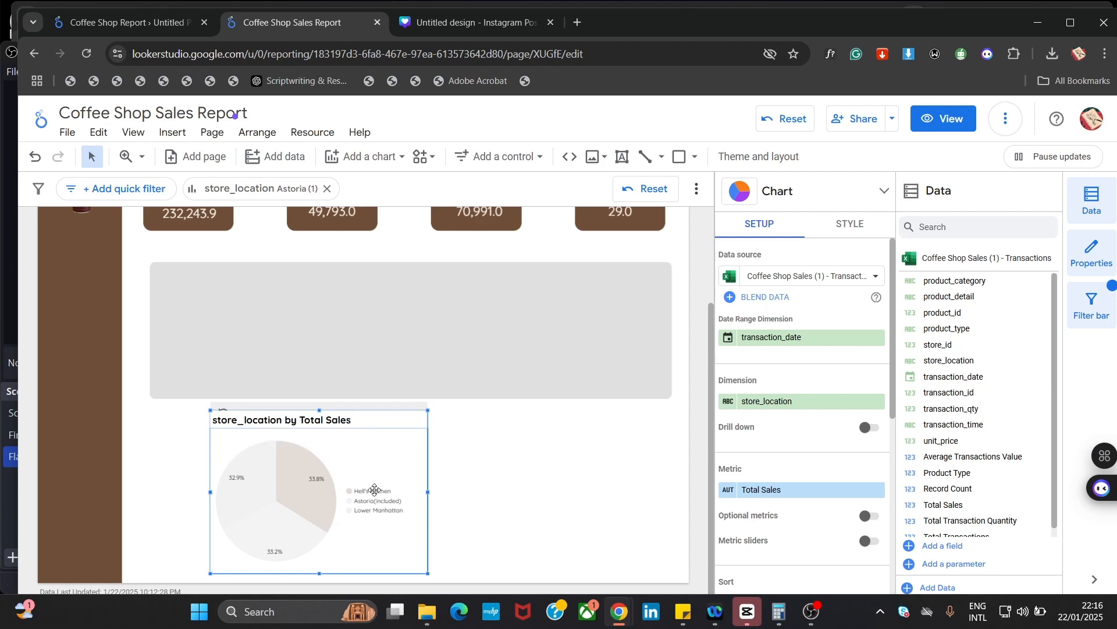
# Clear the Astoria filter and set the pie chart's legend text color to the custom brown
pyautogui.click(472, 432)
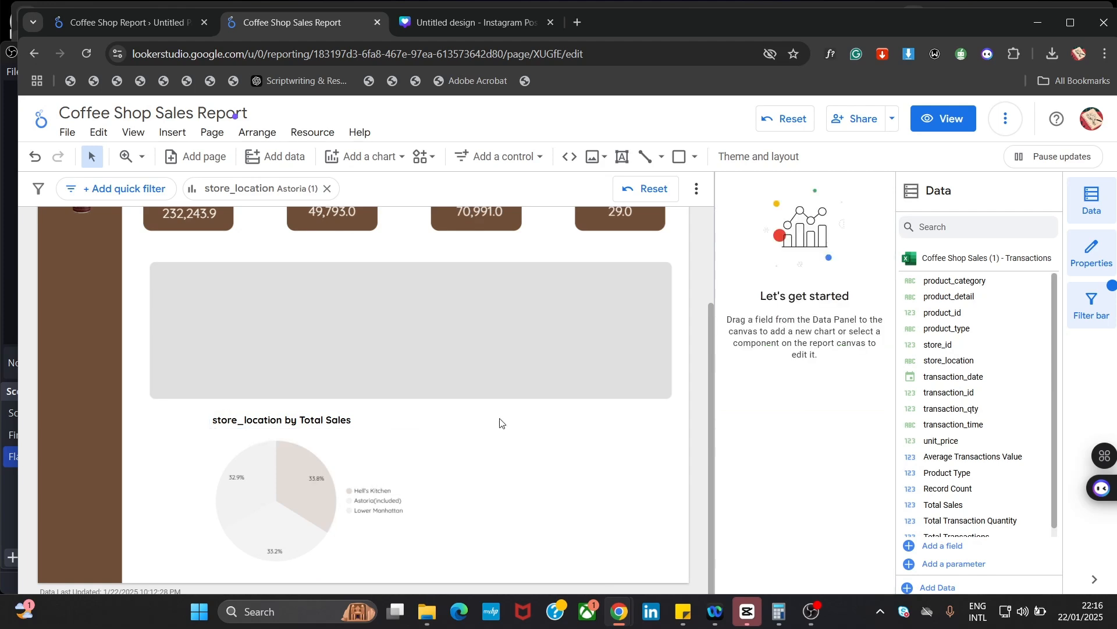
pyautogui.click(380, 447)
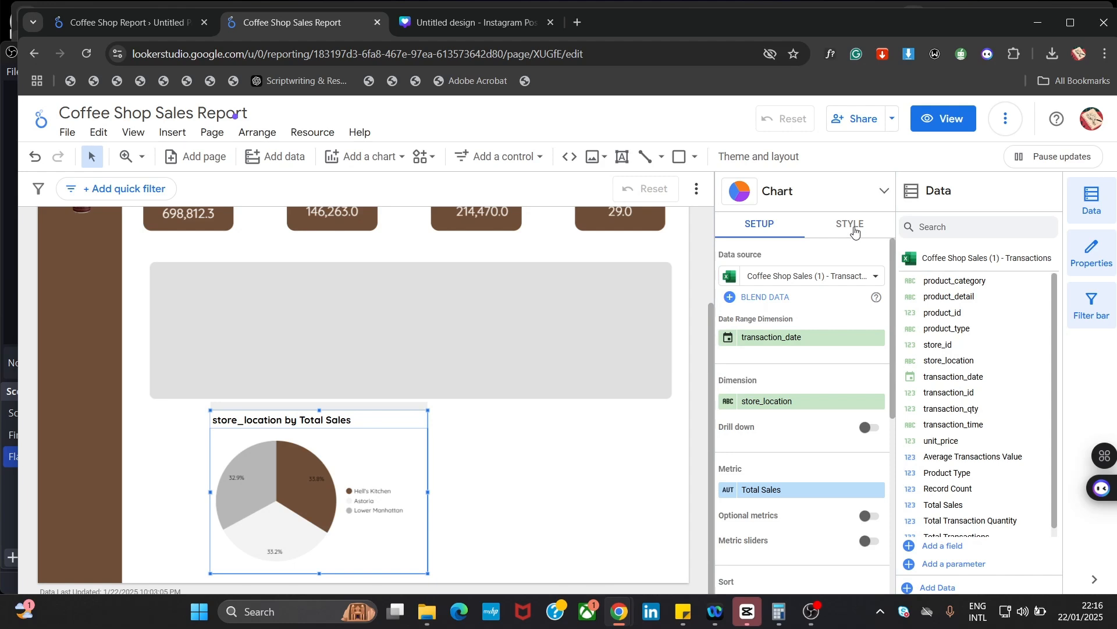
pyautogui.click(855, 232)
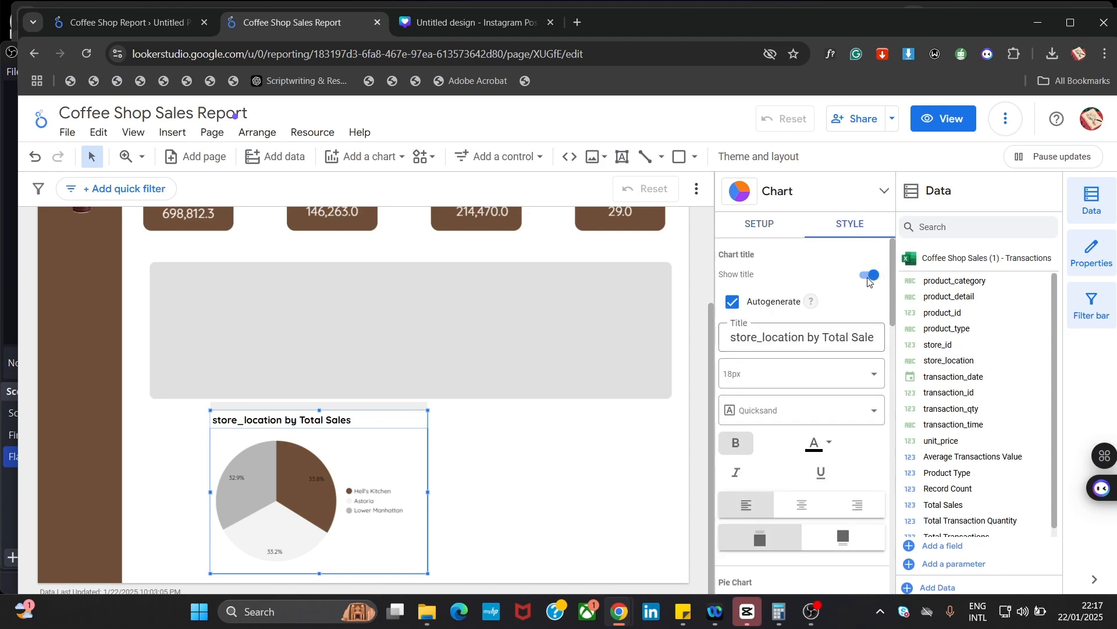
pyautogui.moveTo(890, 273); pyautogui.dragTo(895, 296)
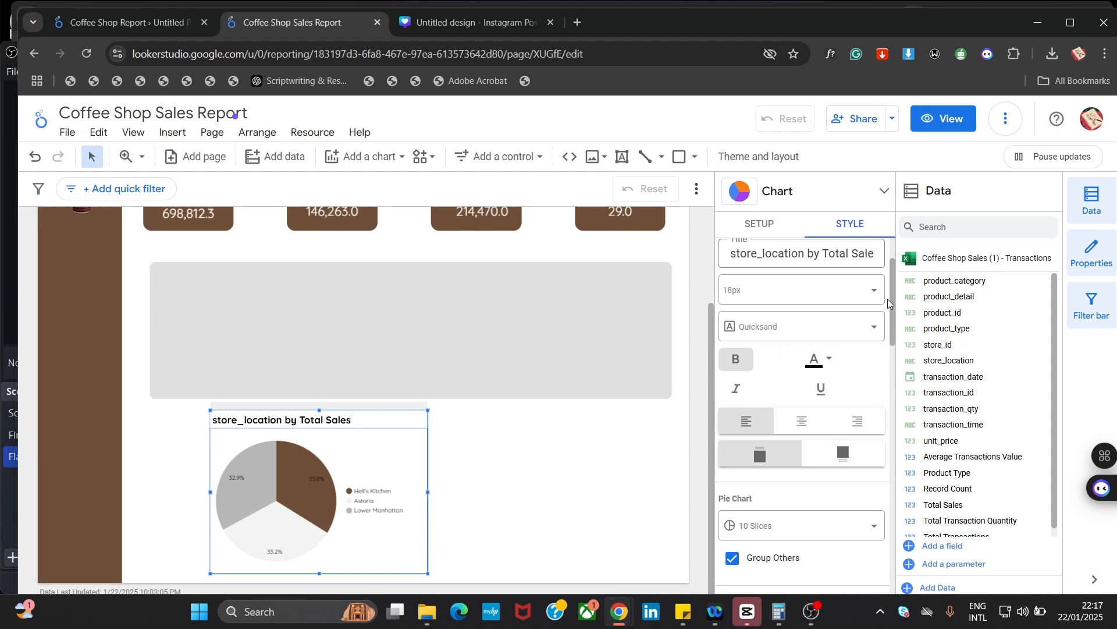
pyautogui.moveTo(891, 294); pyautogui.dragTo(905, 436)
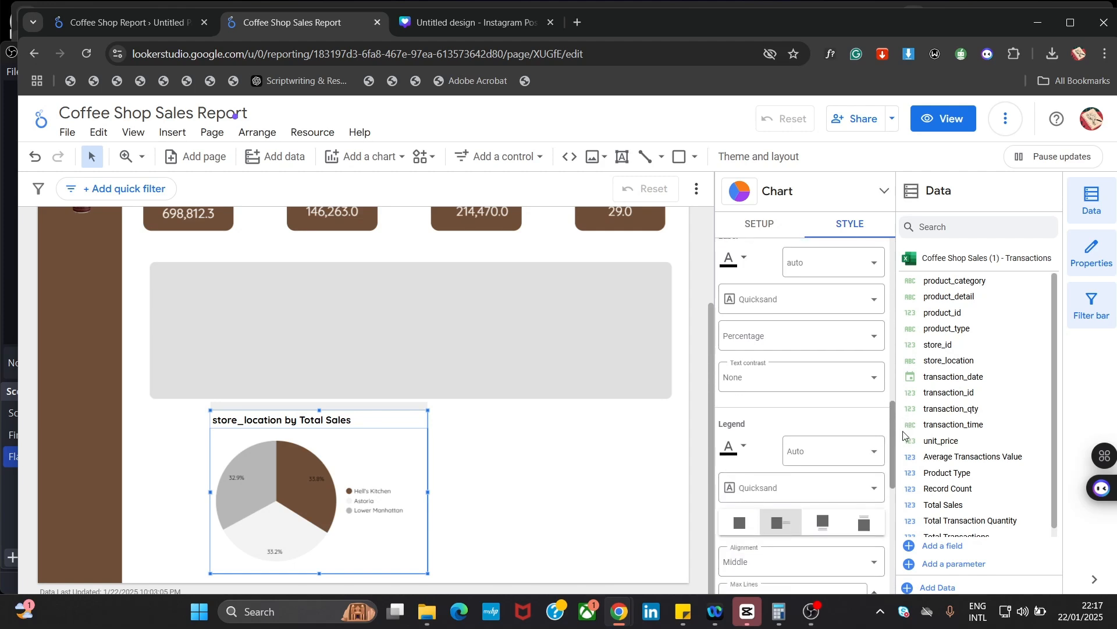
pyautogui.moveTo(905, 436)
pyautogui.mouseDown()
pyautogui.moveTo(901, 459)
pyautogui.moveTo(895, 451)
pyautogui.mouseUp()
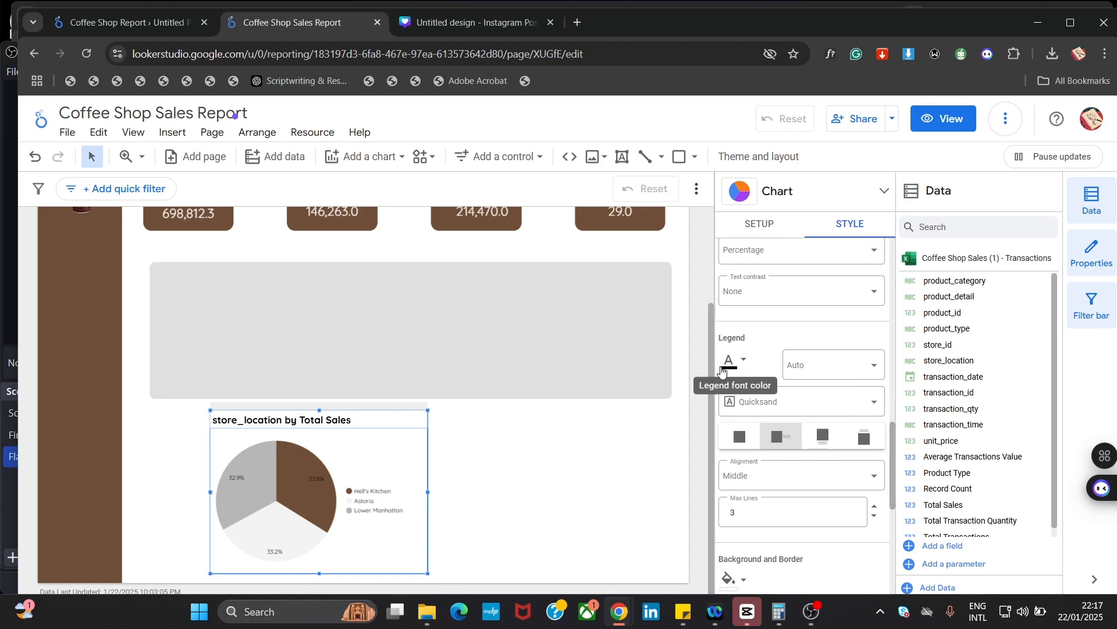
pyautogui.click(729, 361)
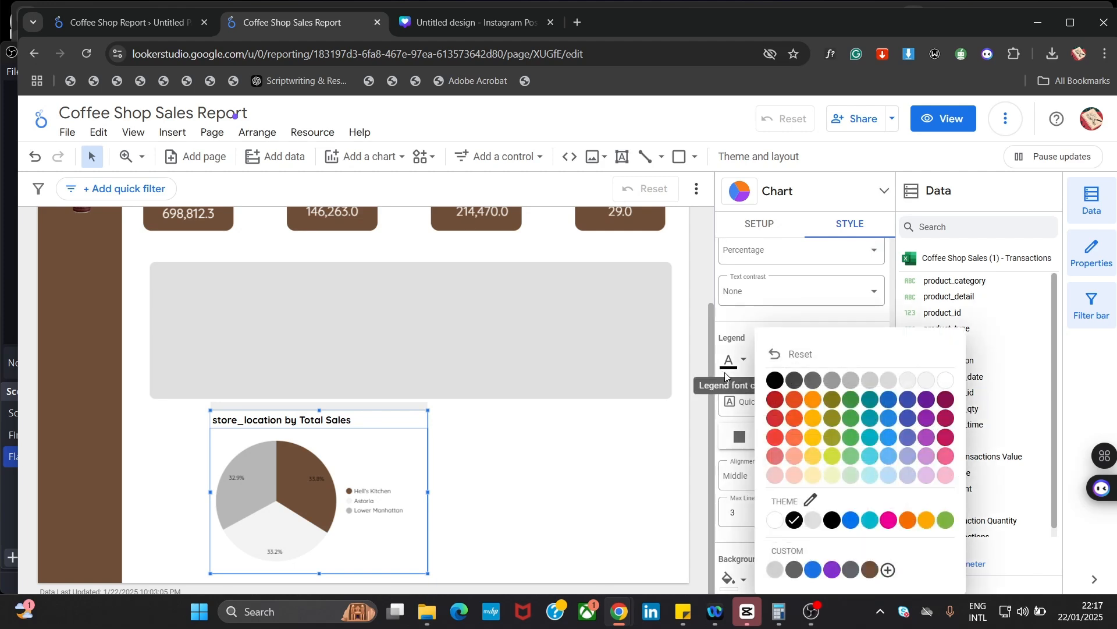
pyautogui.click(775, 401)
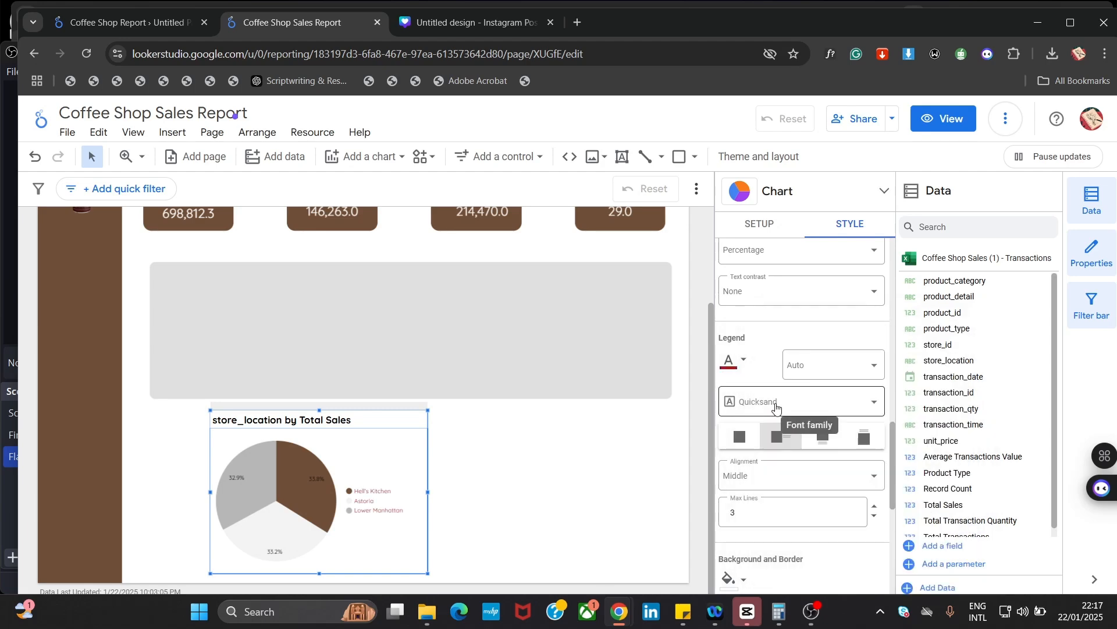
pyautogui.click(729, 361)
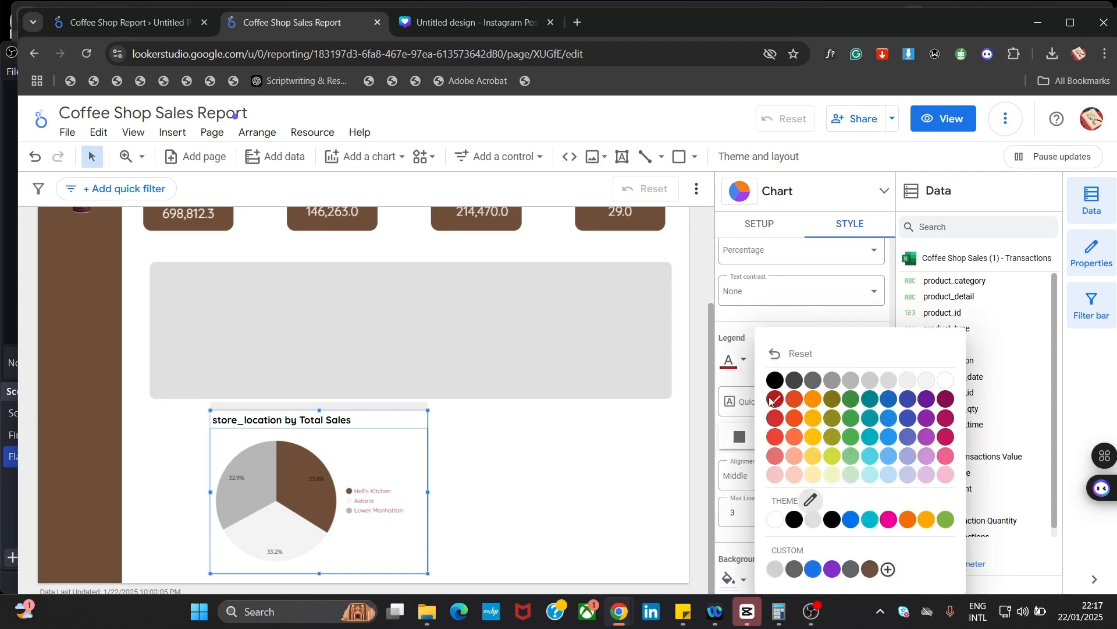
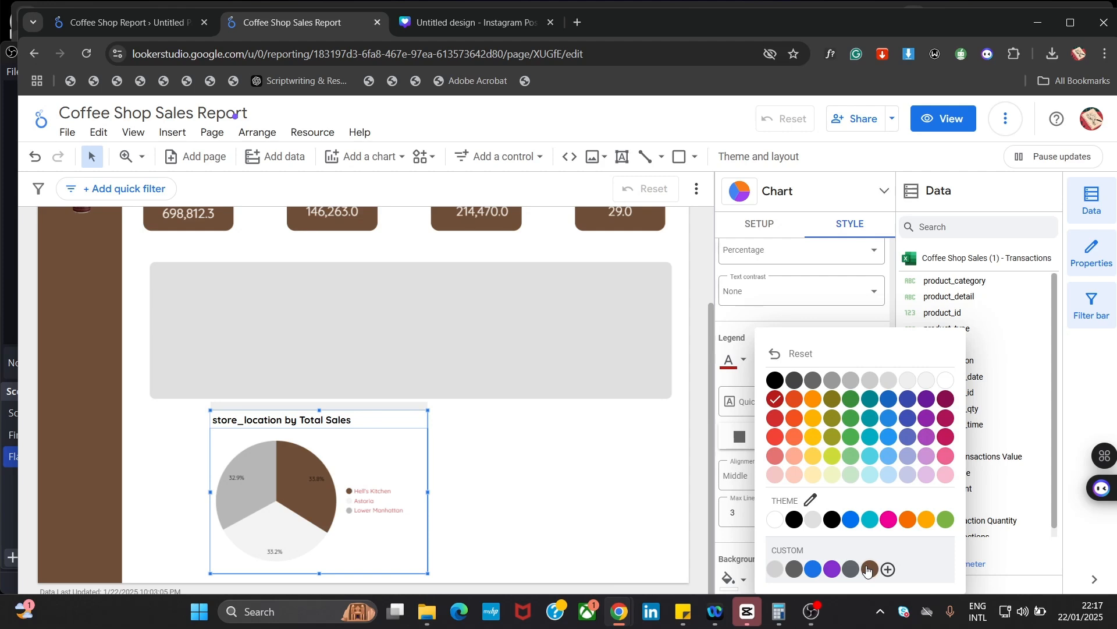
pyautogui.click(869, 568)
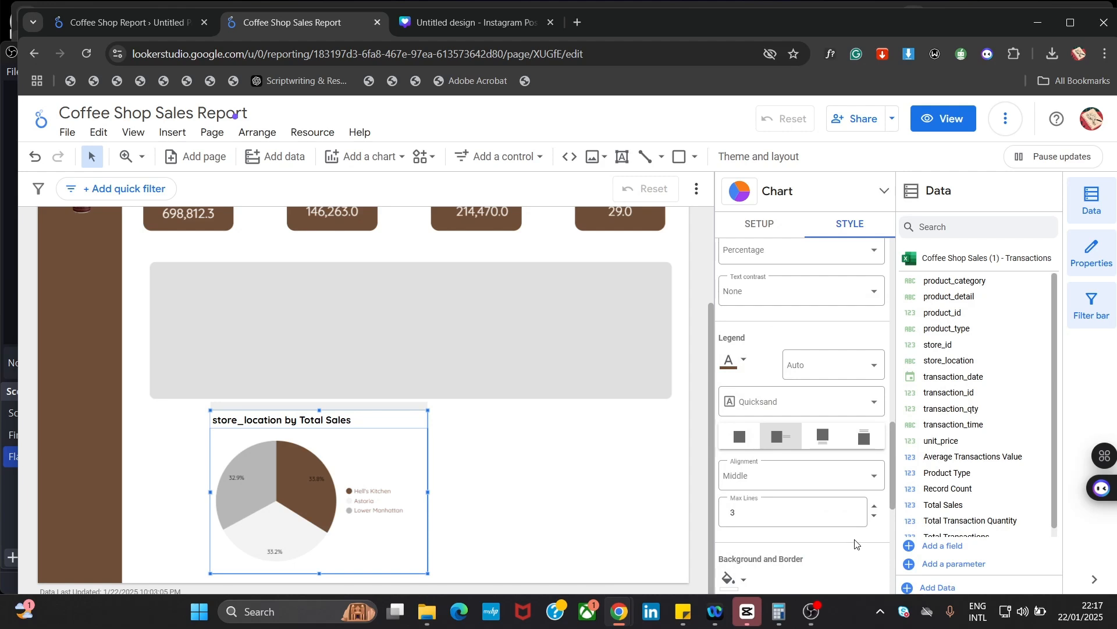
# Try progressively smaller legend font sizes from 48px downward and set the pie chart's legend to 16px
pyautogui.click(867, 365)
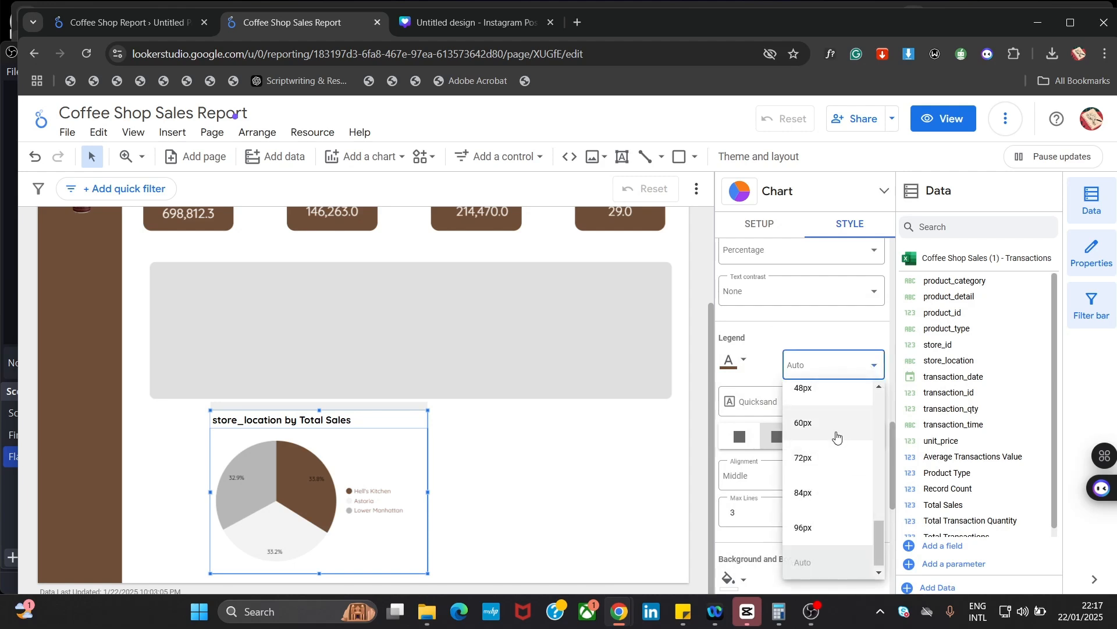
pyautogui.click(823, 394)
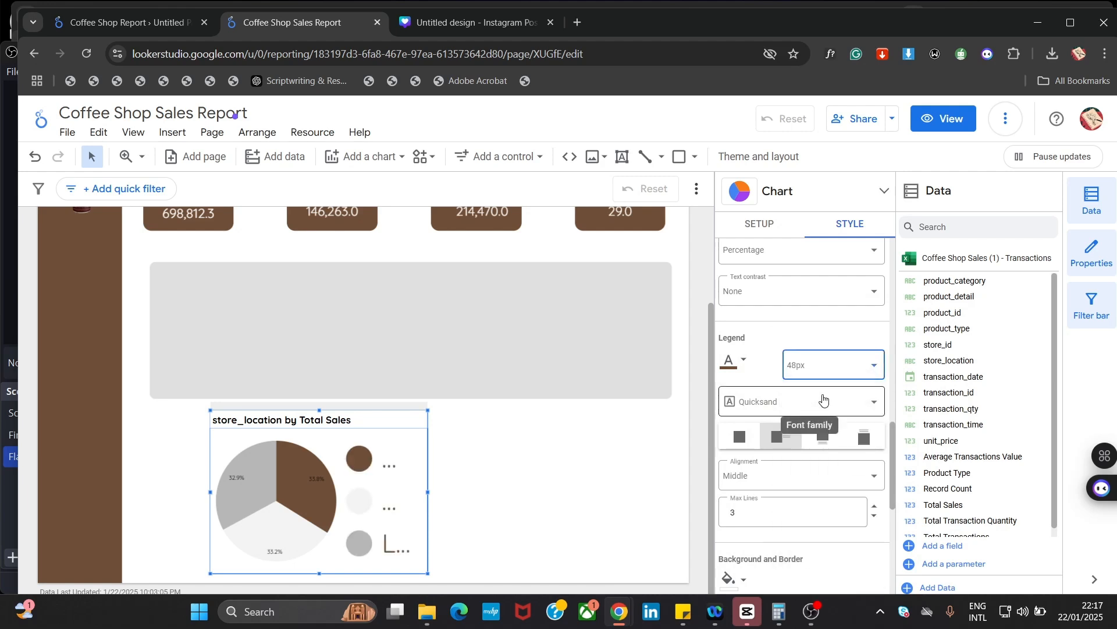
pyautogui.click(838, 366)
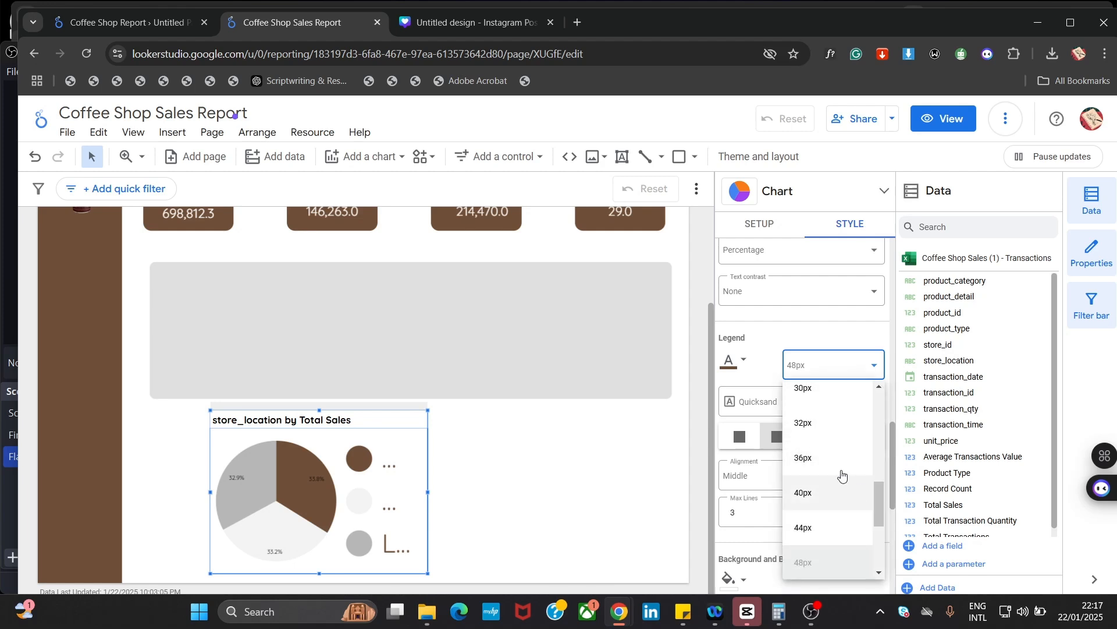
pyautogui.click(812, 389)
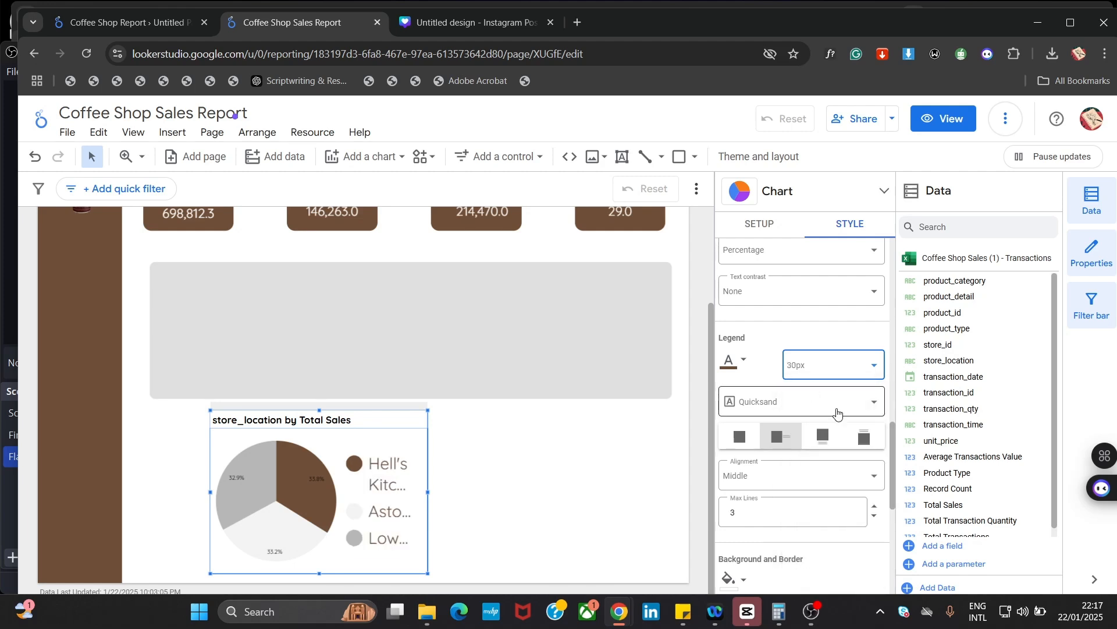
pyautogui.click(873, 366)
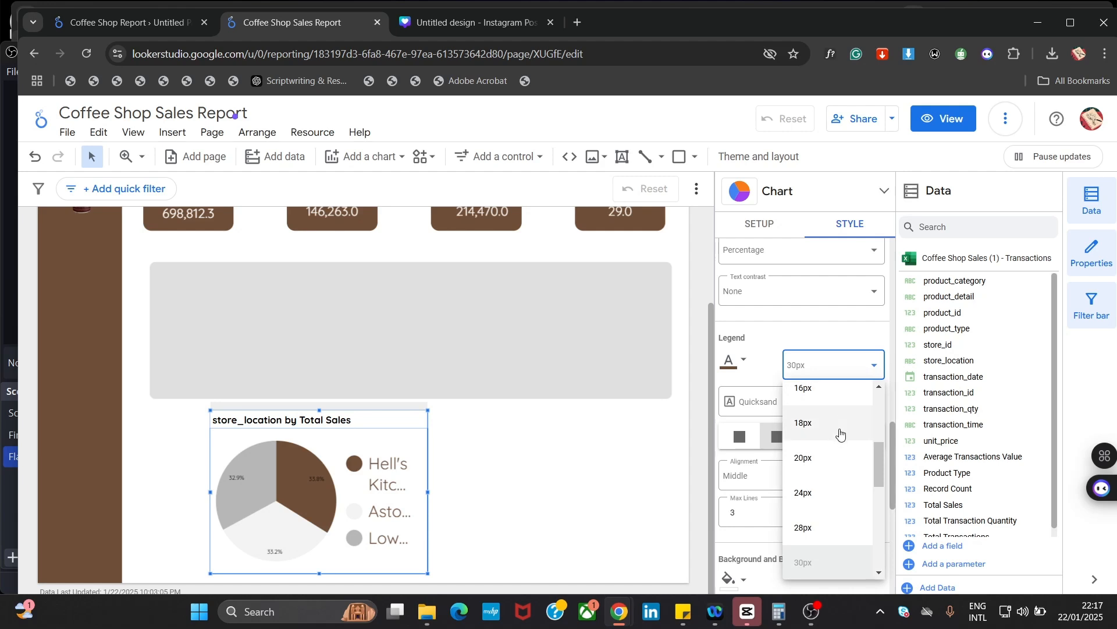
pyautogui.click(821, 493)
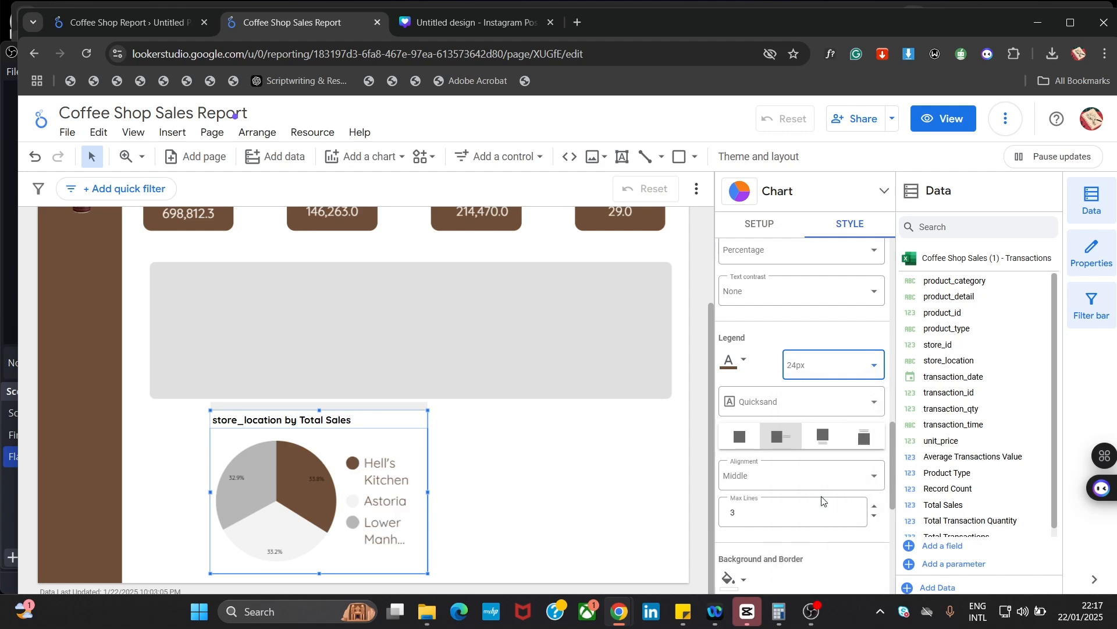
pyautogui.click(836, 367)
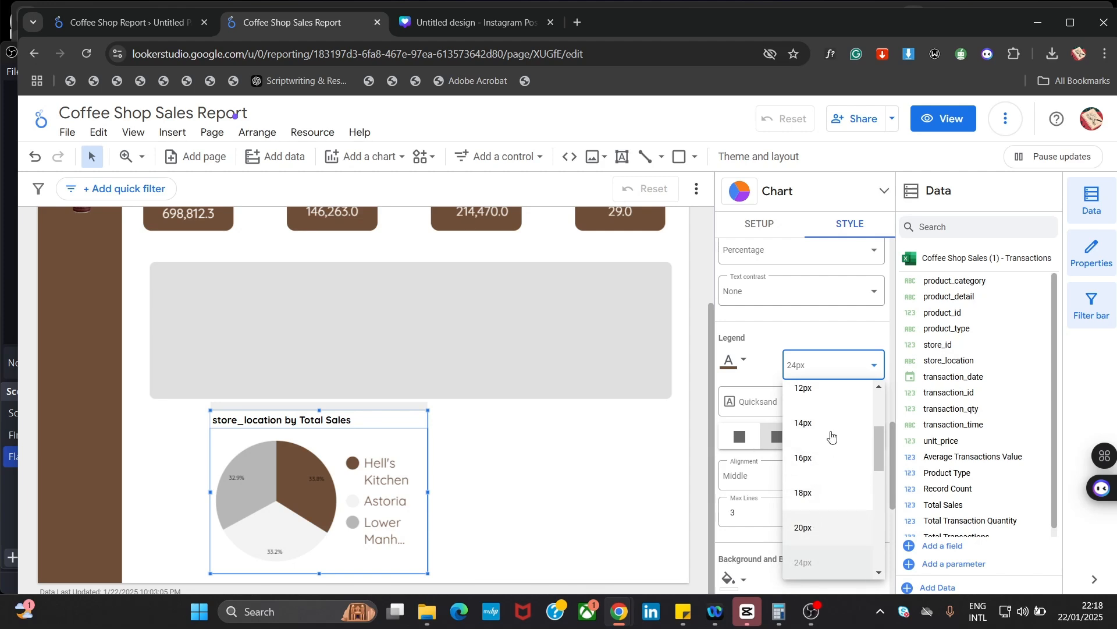
pyautogui.click(815, 527)
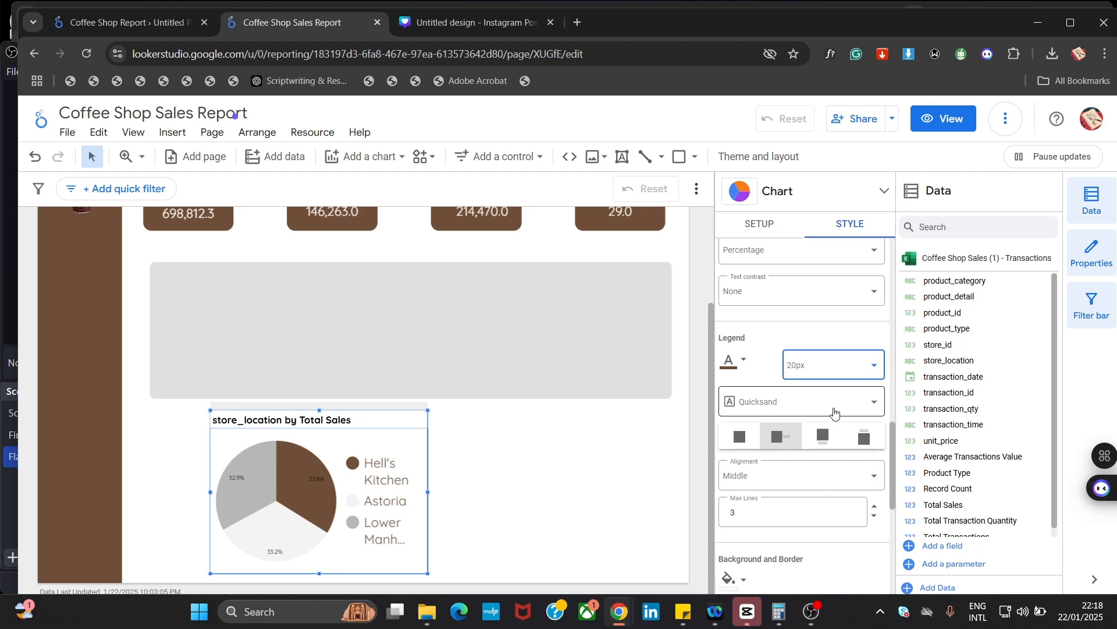
pyautogui.click(841, 366)
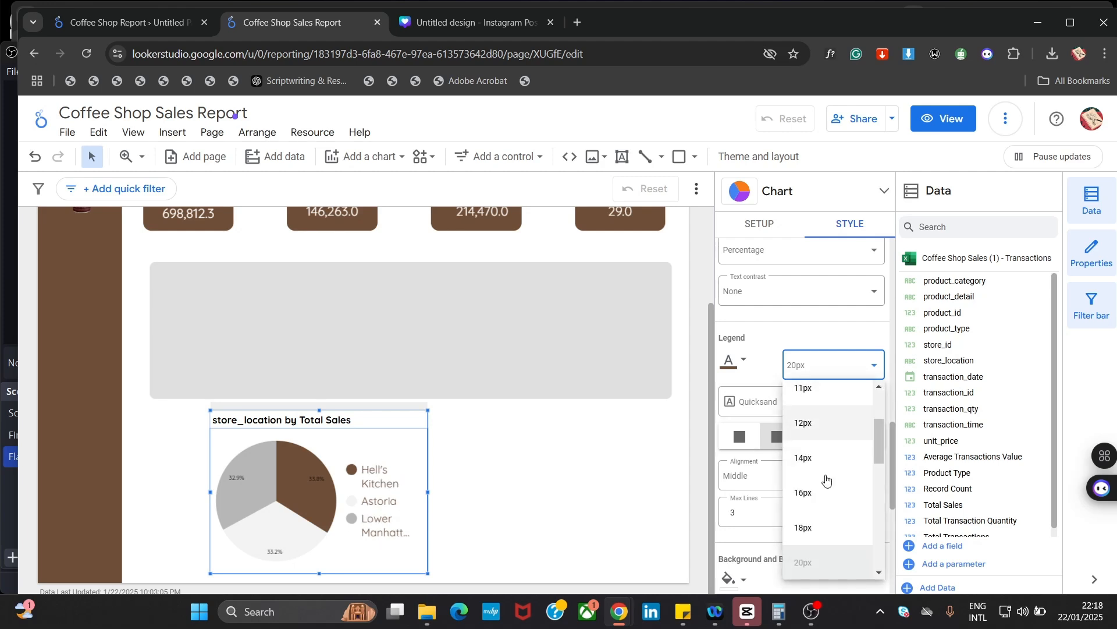
pyautogui.click(816, 531)
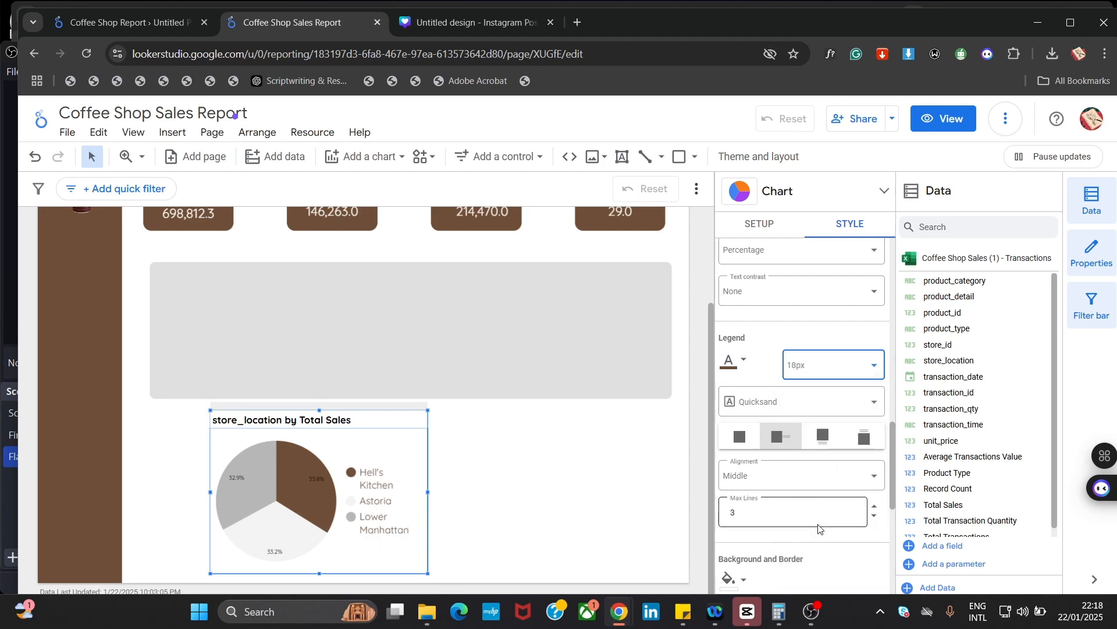
pyautogui.click(841, 368)
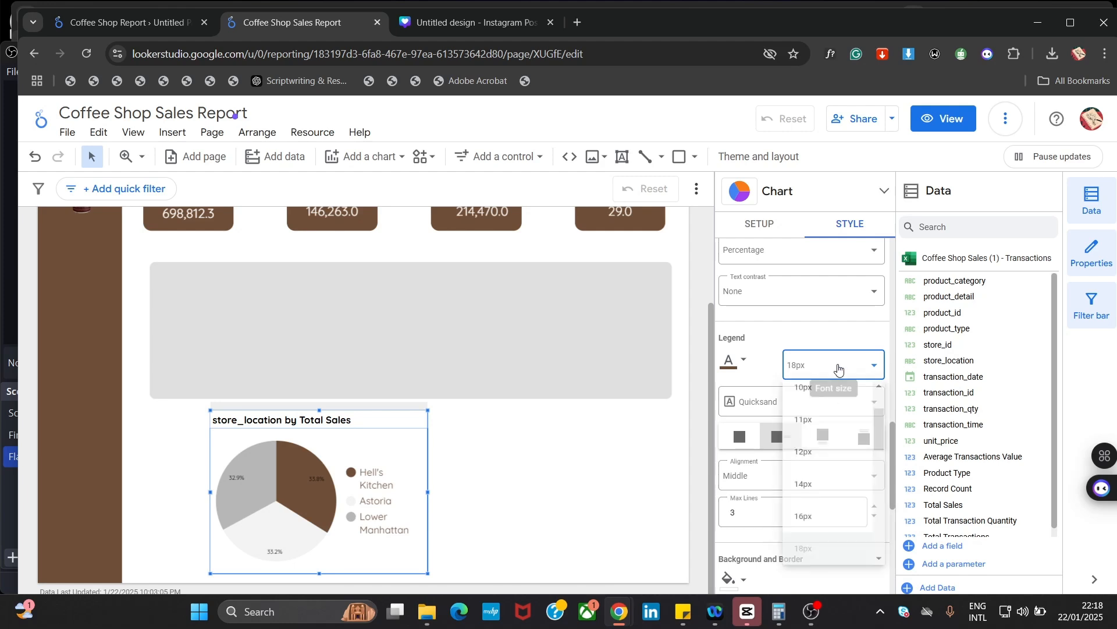
pyautogui.click(815, 527)
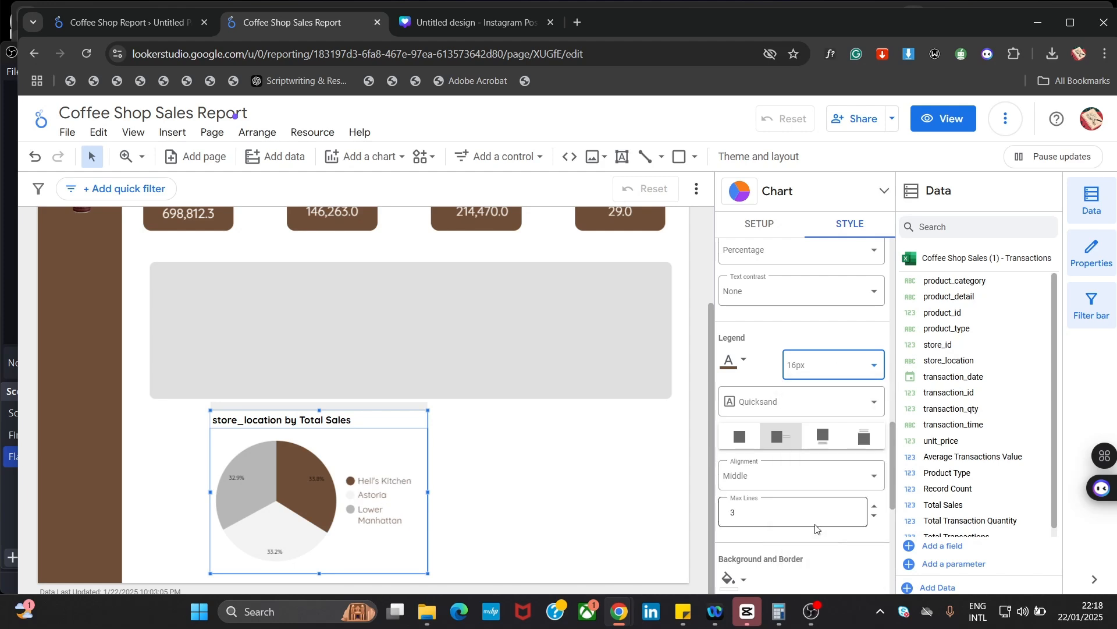
pyautogui.click(494, 492)
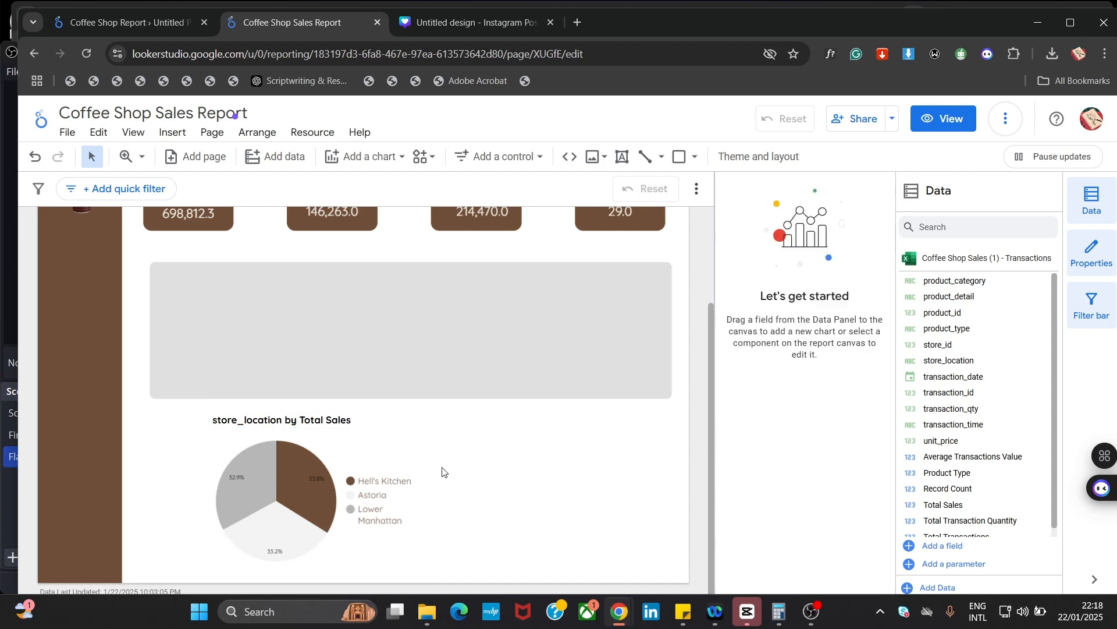
# Shrink the store-location pie chart and place it inside the gray rectangle, at its left end beneath the scorecards
pyautogui.click(402, 498)
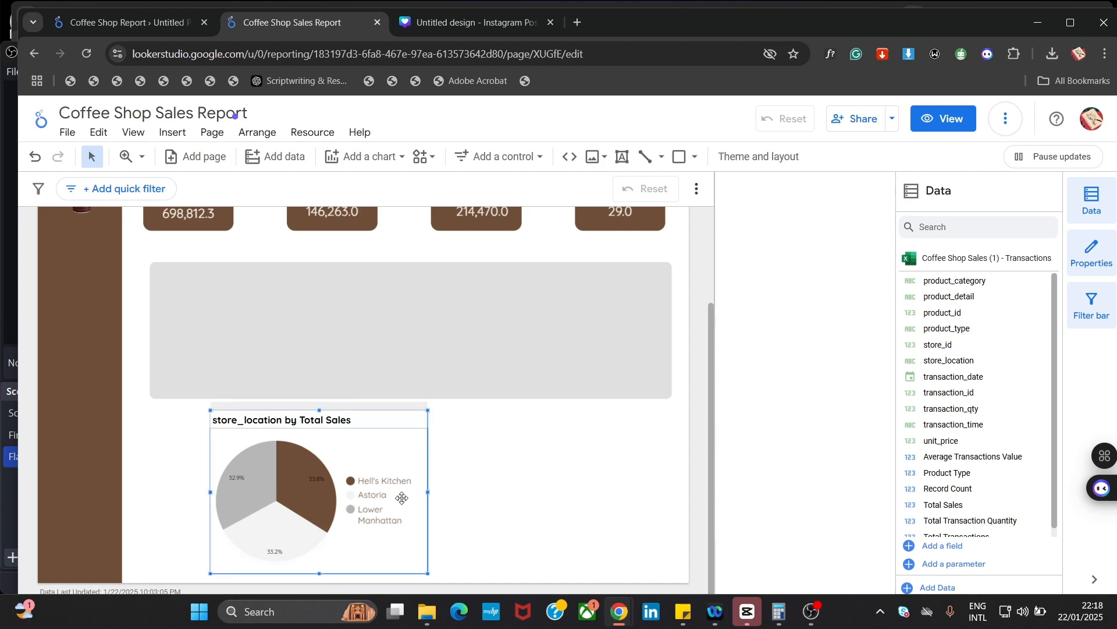
pyautogui.moveTo(402, 497); pyautogui.dragTo(347, 353)
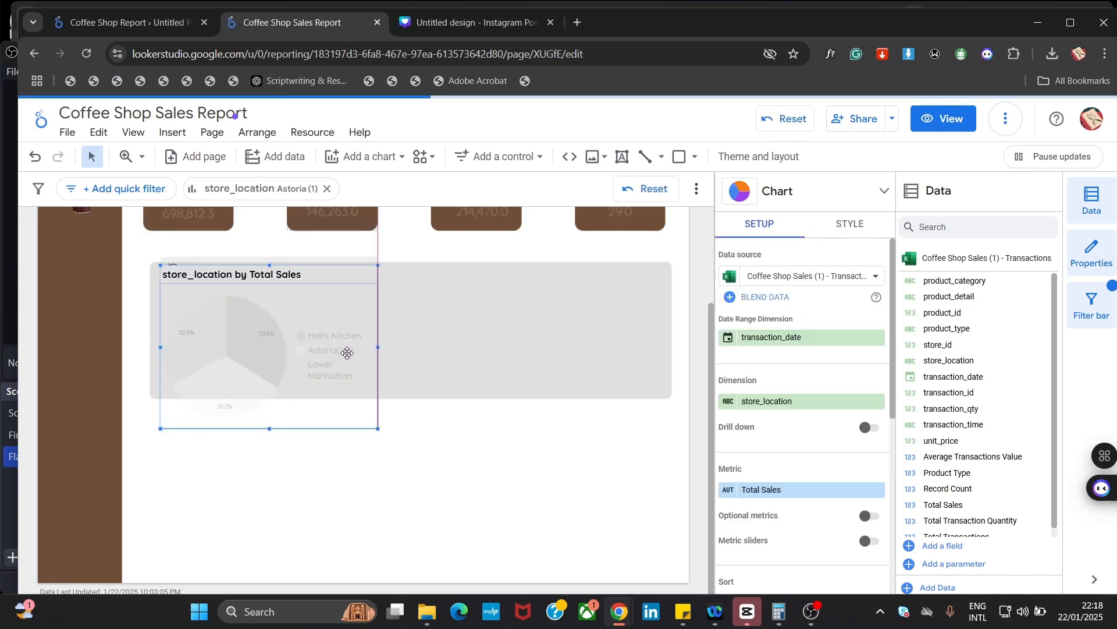
pyautogui.click(274, 490)
pyautogui.click(285, 355)
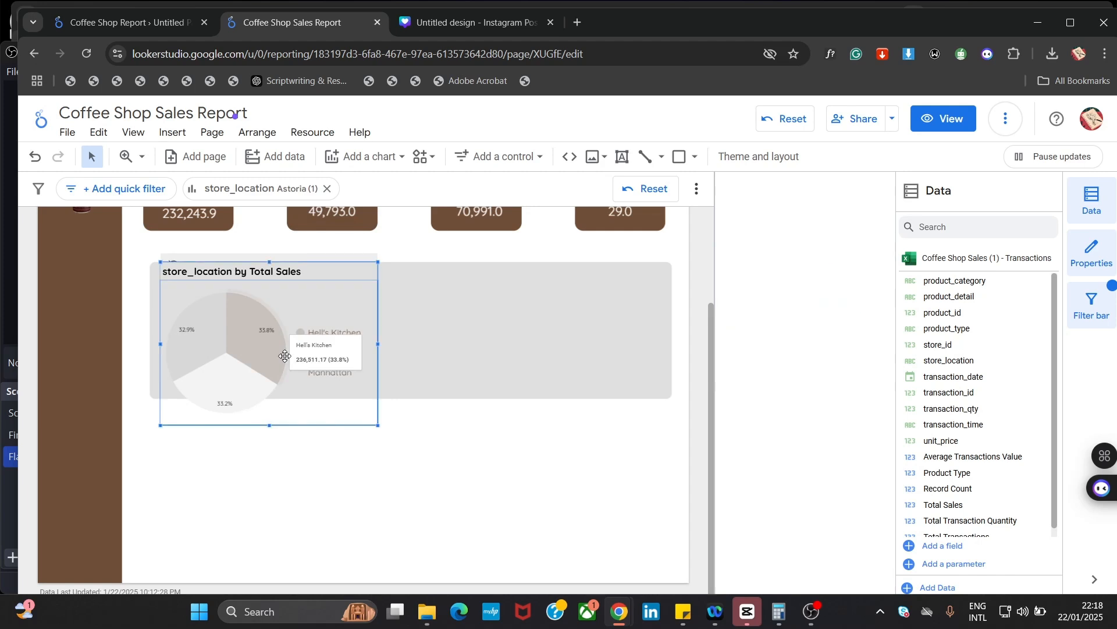
pyautogui.moveTo(284, 356); pyautogui.dragTo(343, 492)
pyautogui.click(343, 492)
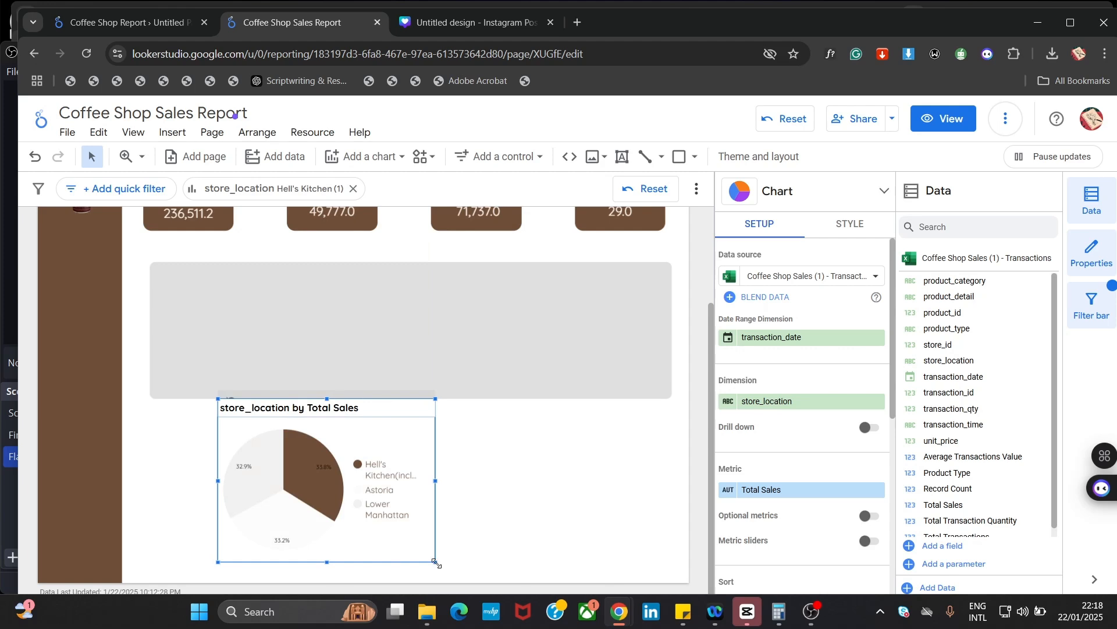
pyautogui.moveTo(436, 562); pyautogui.dragTo(315, 378)
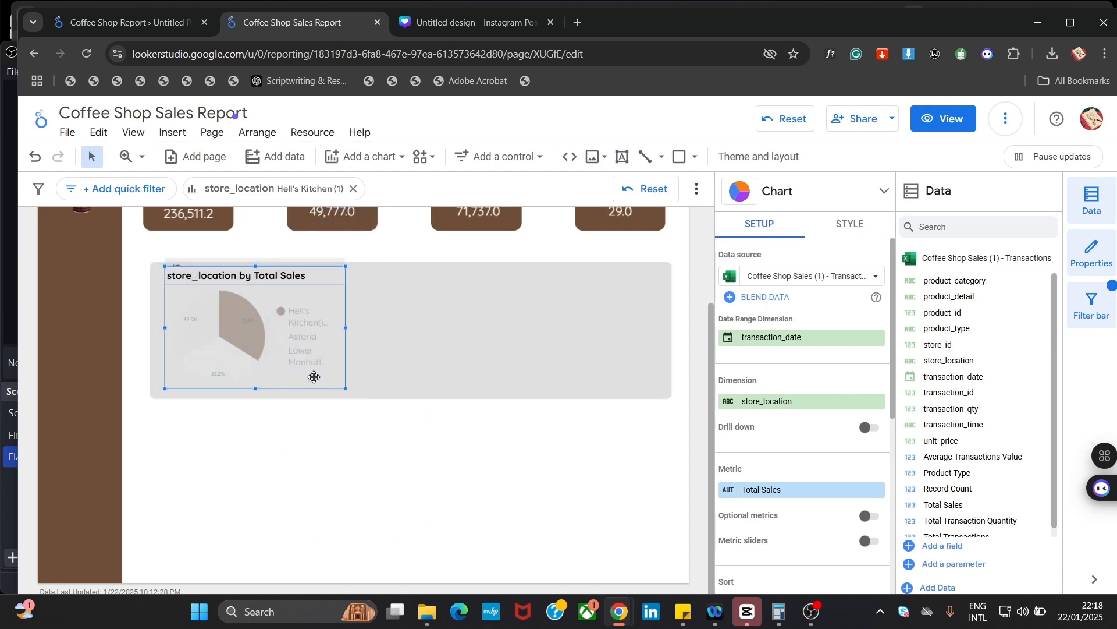
pyautogui.click(299, 548)
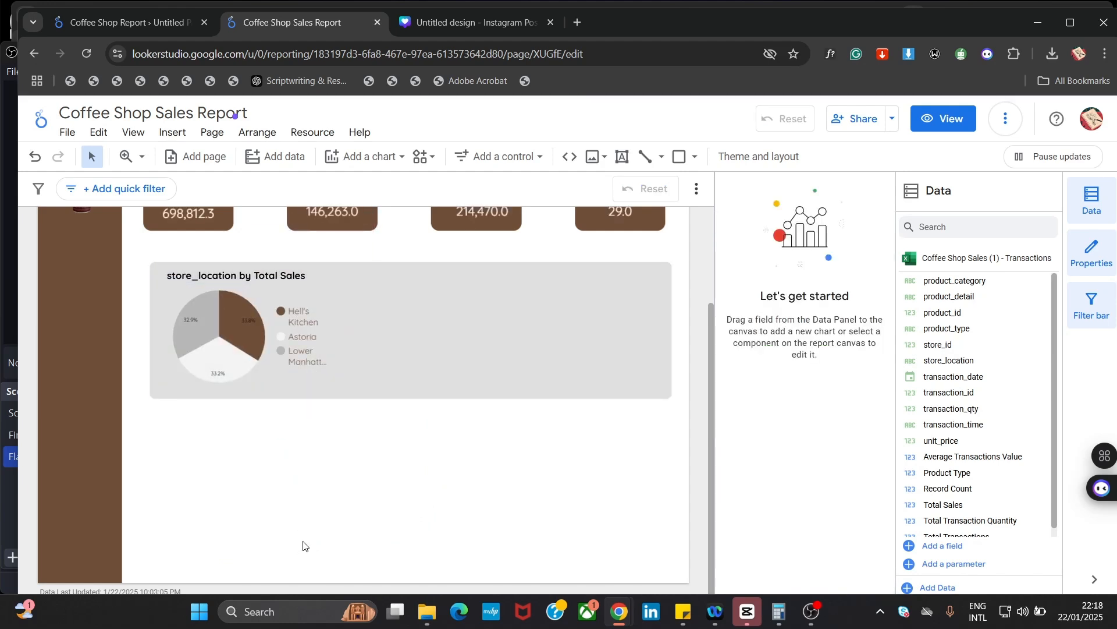
# Test the resized pie chart's cross-filtering by selecting the Lower Manhattan slice and clearing that filter
pyautogui.click(206, 320)
pyautogui.click(203, 504)
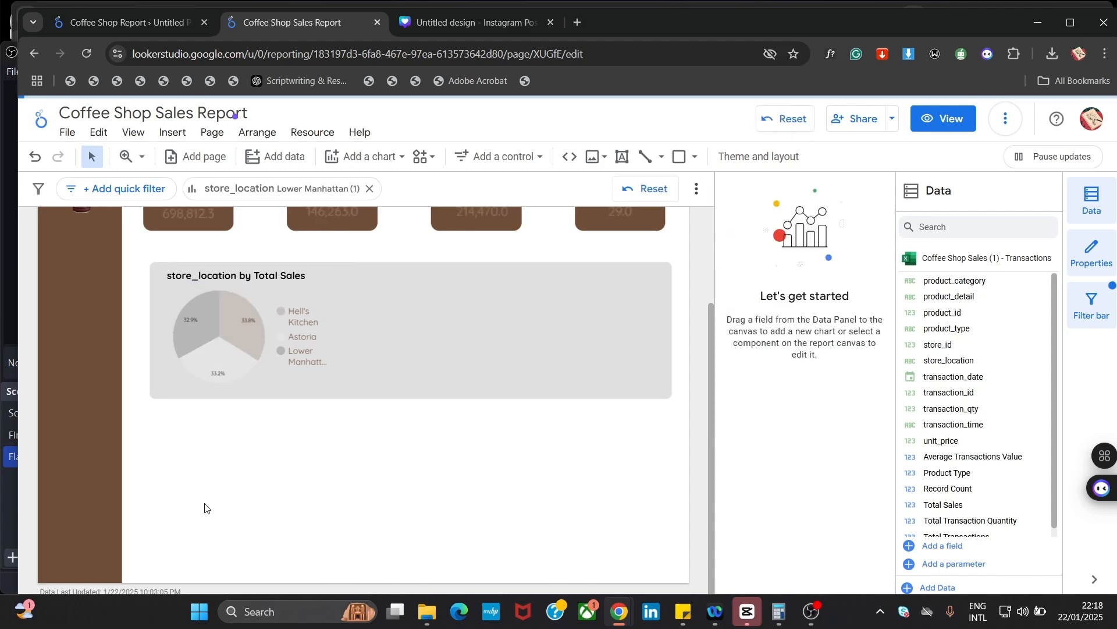
pyautogui.click(259, 363)
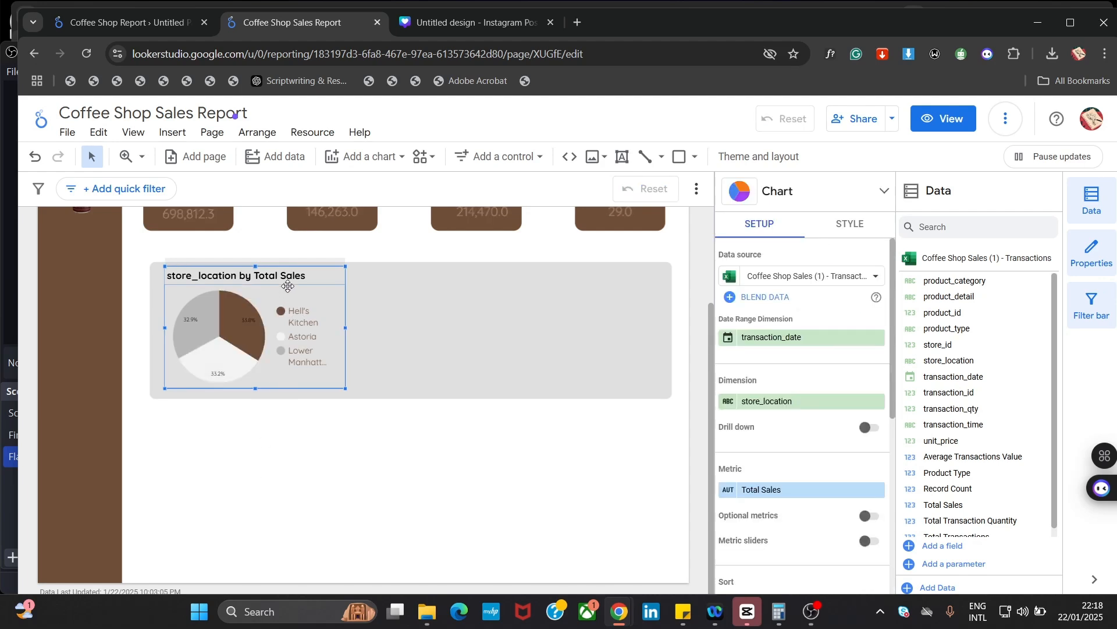
pyautogui.click(250, 489)
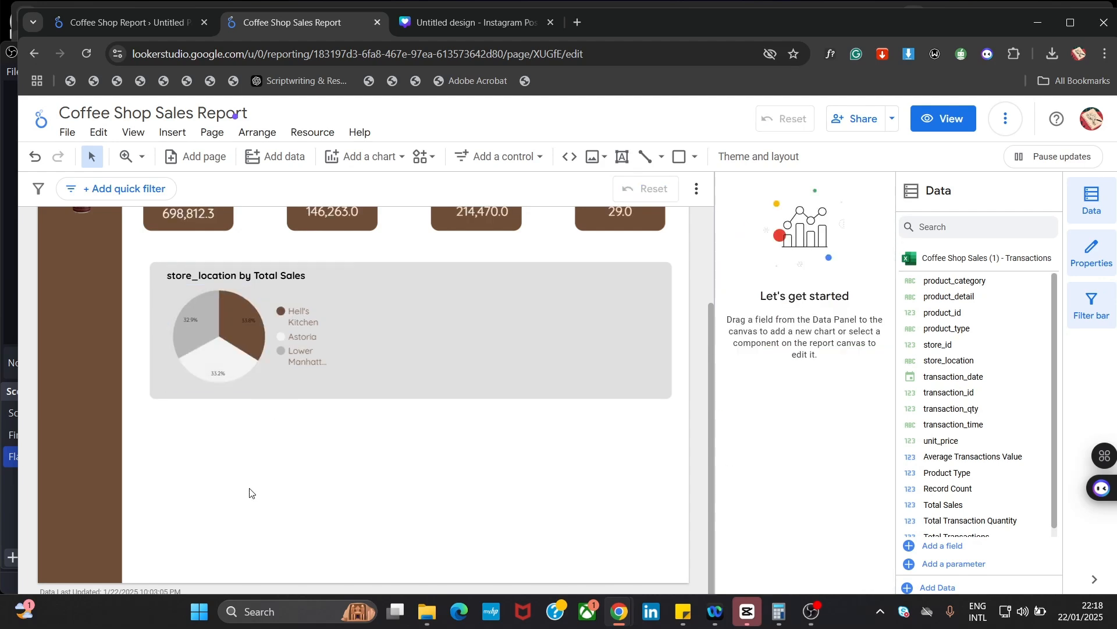
# Try a 14px legend font on the store-location pie chart and set the legend size to 12px
pyautogui.click(330, 356)
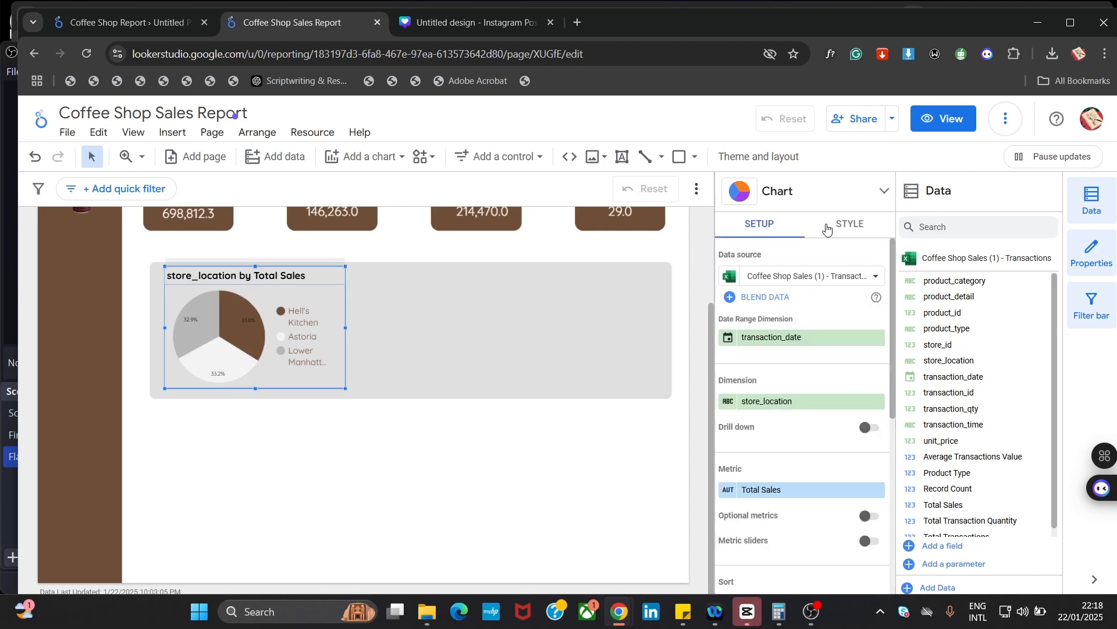
pyautogui.click(828, 230)
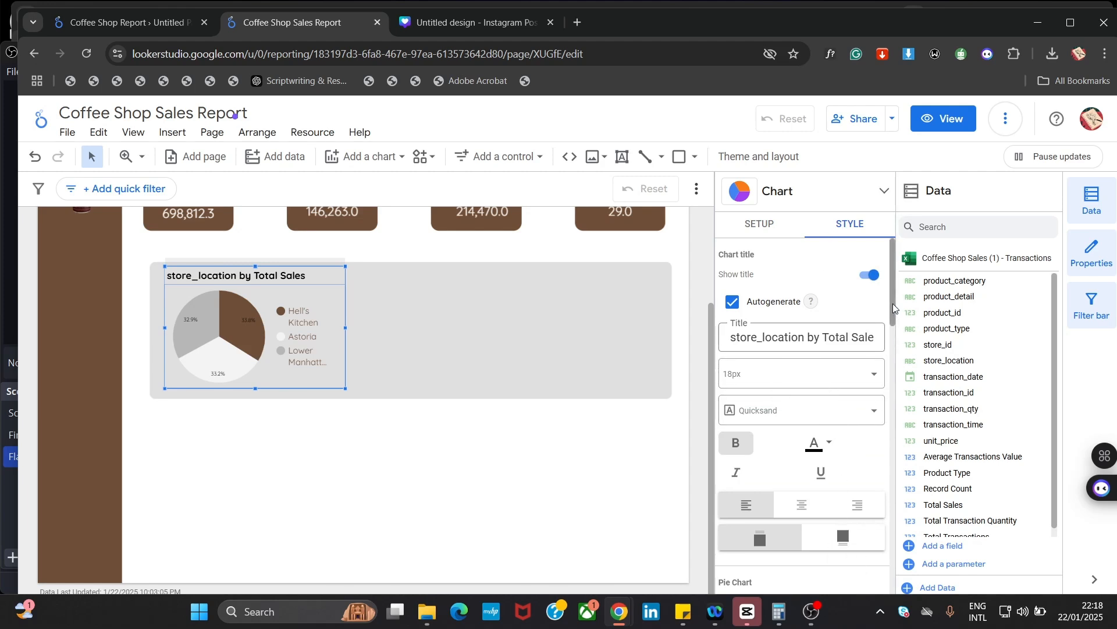
pyautogui.moveTo(894, 309); pyautogui.dragTo(873, 505)
pyautogui.click(813, 315)
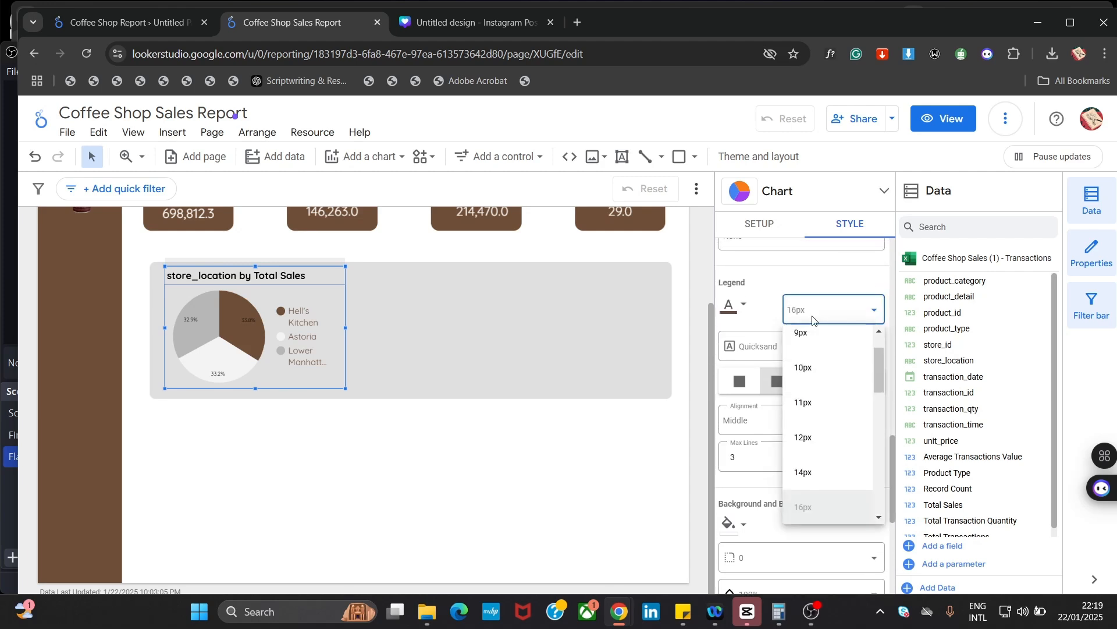
pyautogui.click(823, 469)
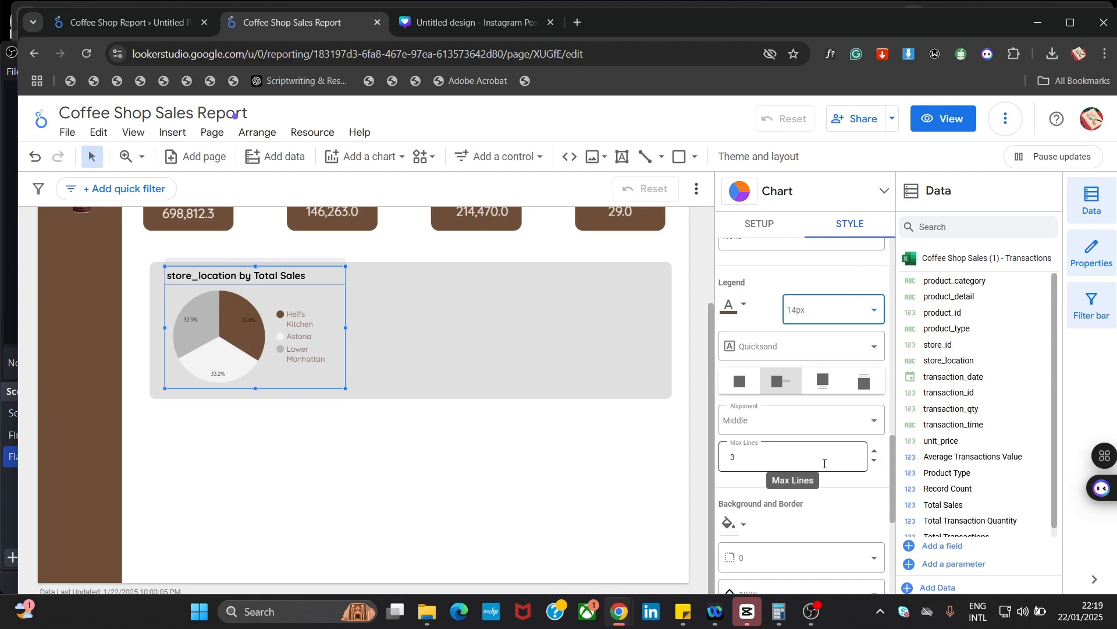
pyautogui.click(835, 328)
pyautogui.click(820, 477)
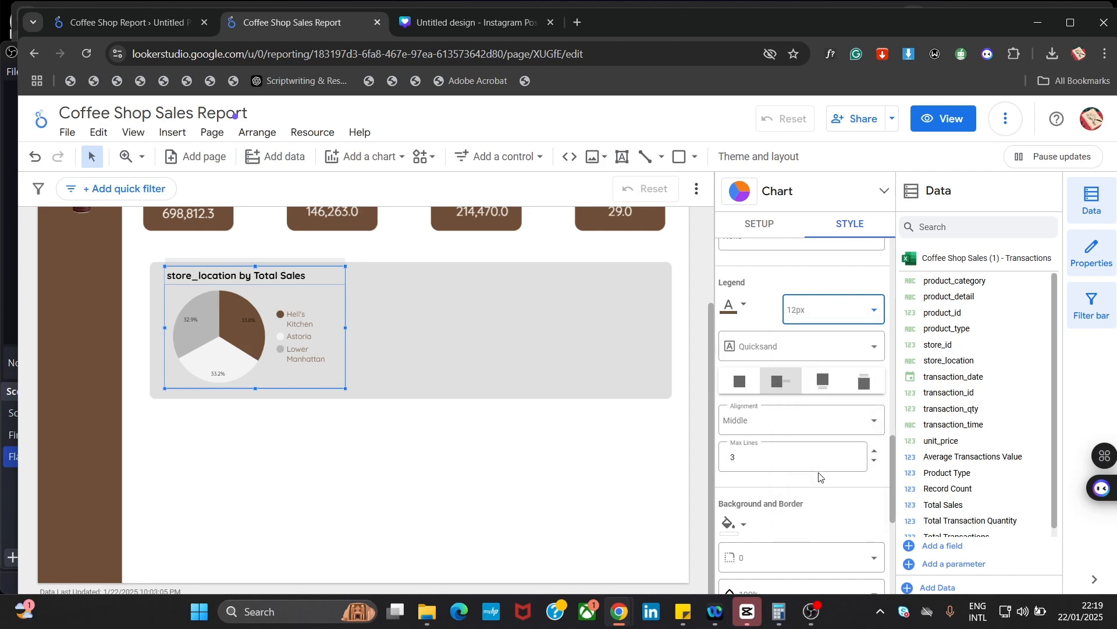
pyautogui.click(269, 476)
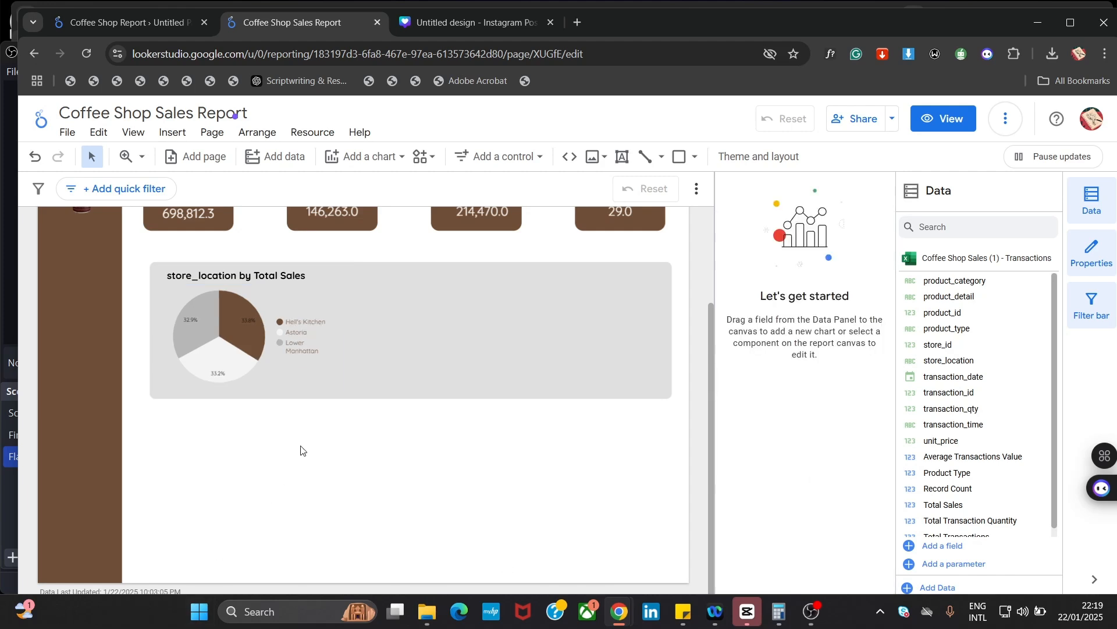
# Remove the bold formatting from the store-location pie chart's title
pyautogui.click(243, 286)
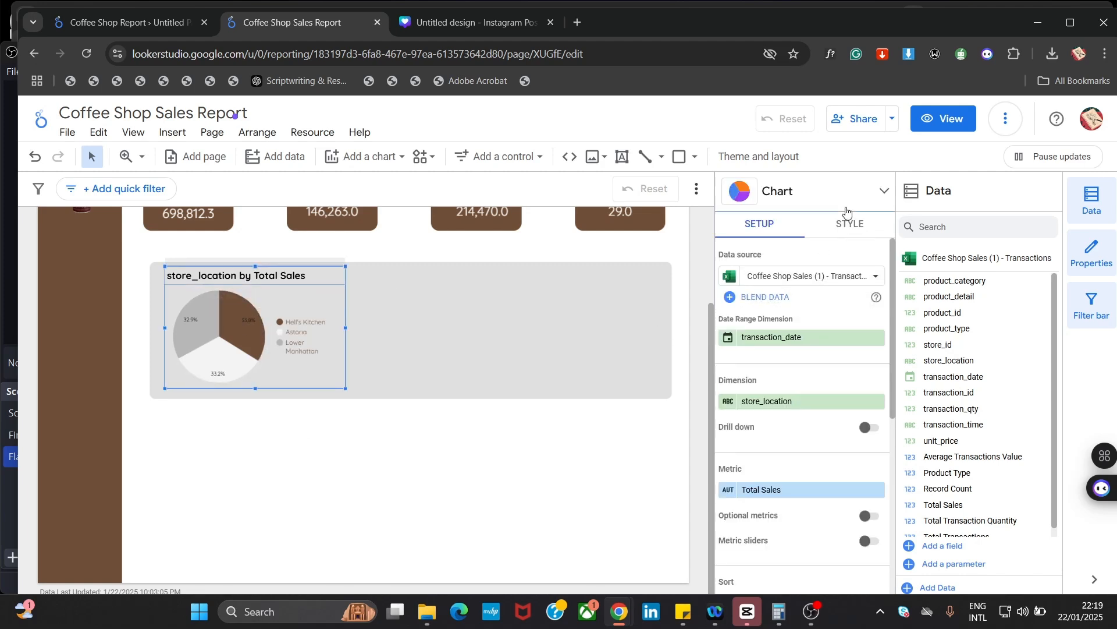
pyautogui.click(840, 228)
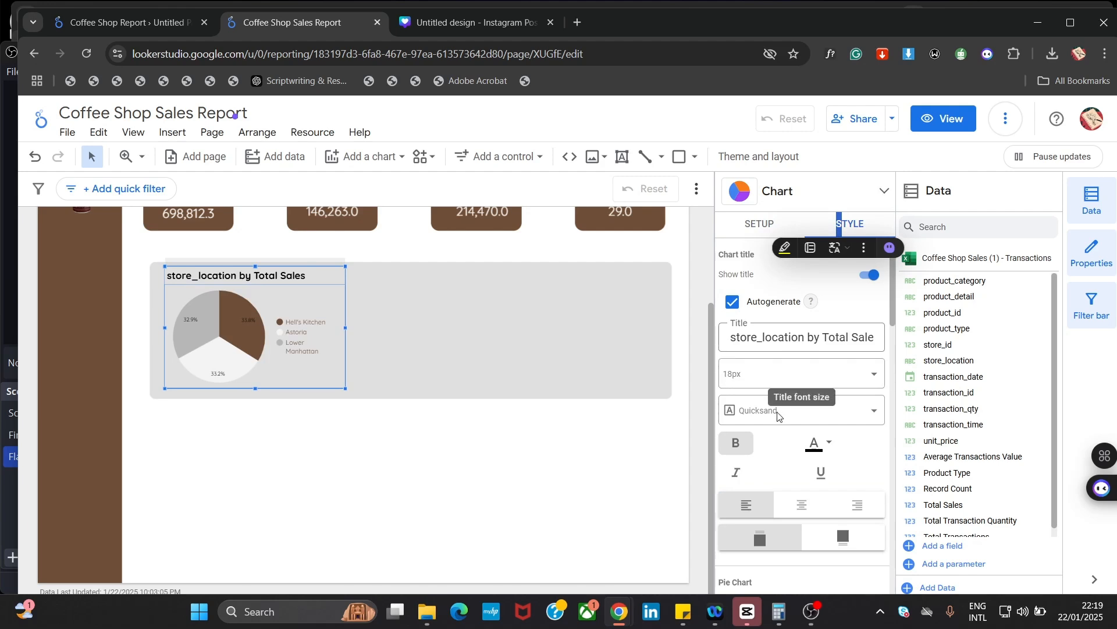
pyautogui.click(734, 436)
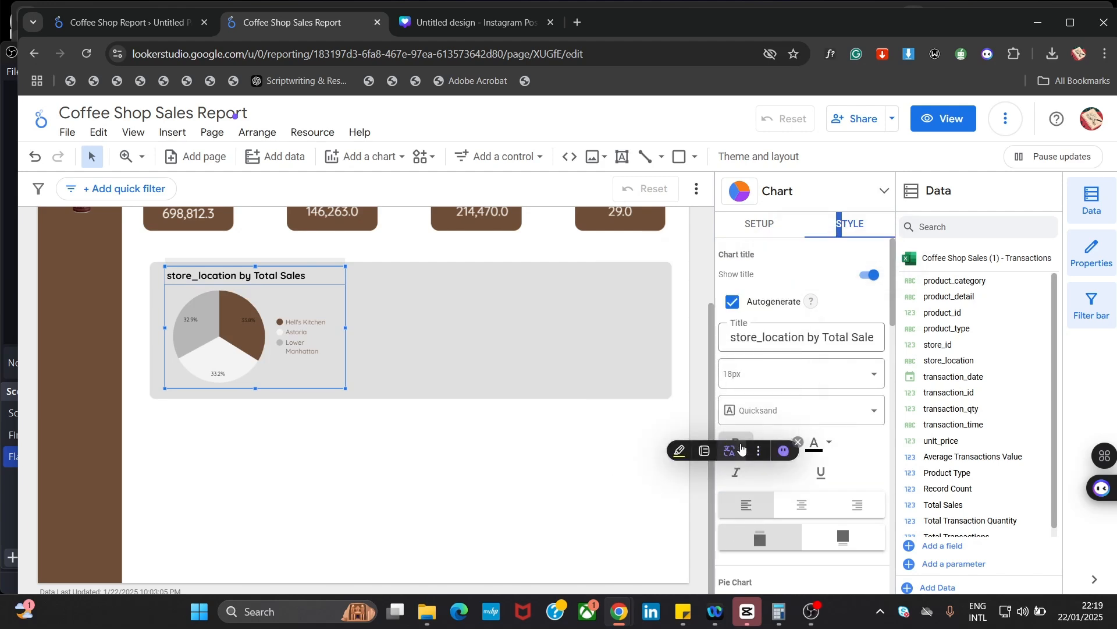
pyautogui.click(741, 447)
pyautogui.click(739, 443)
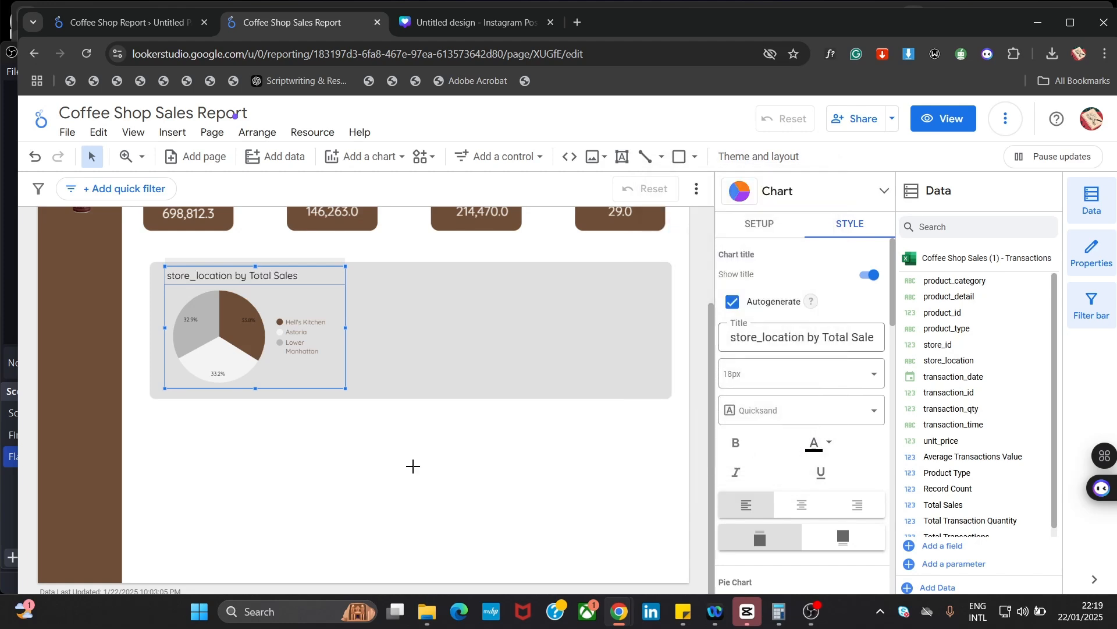
pyautogui.click(412, 466)
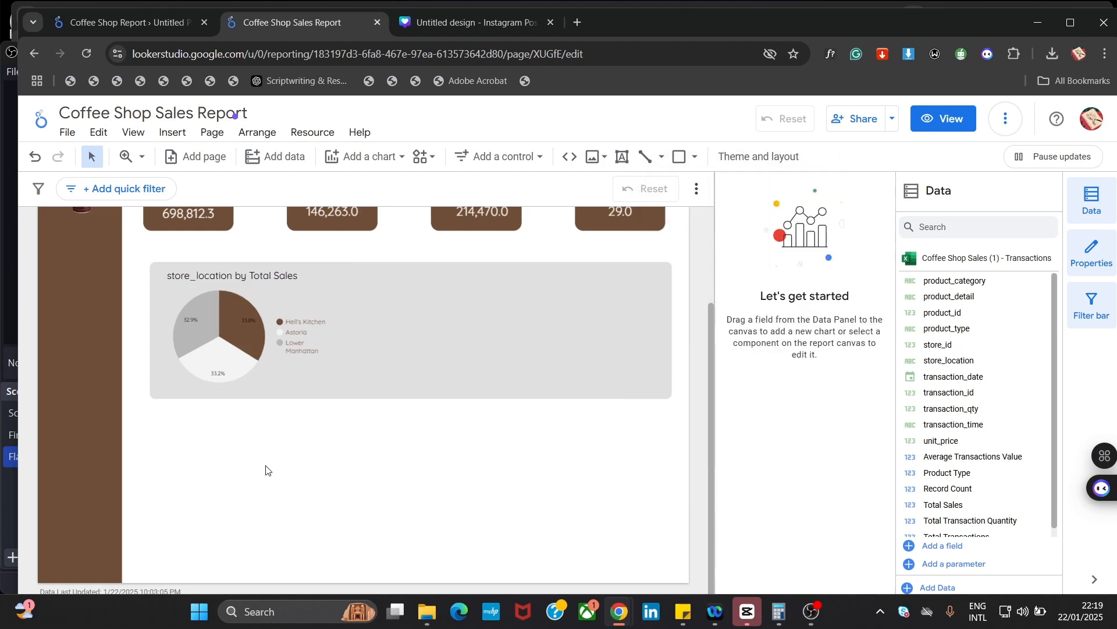
# Extend the gray rectangle's lower edge slightly and move the pie chart down inside it
pyautogui.click(560, 303)
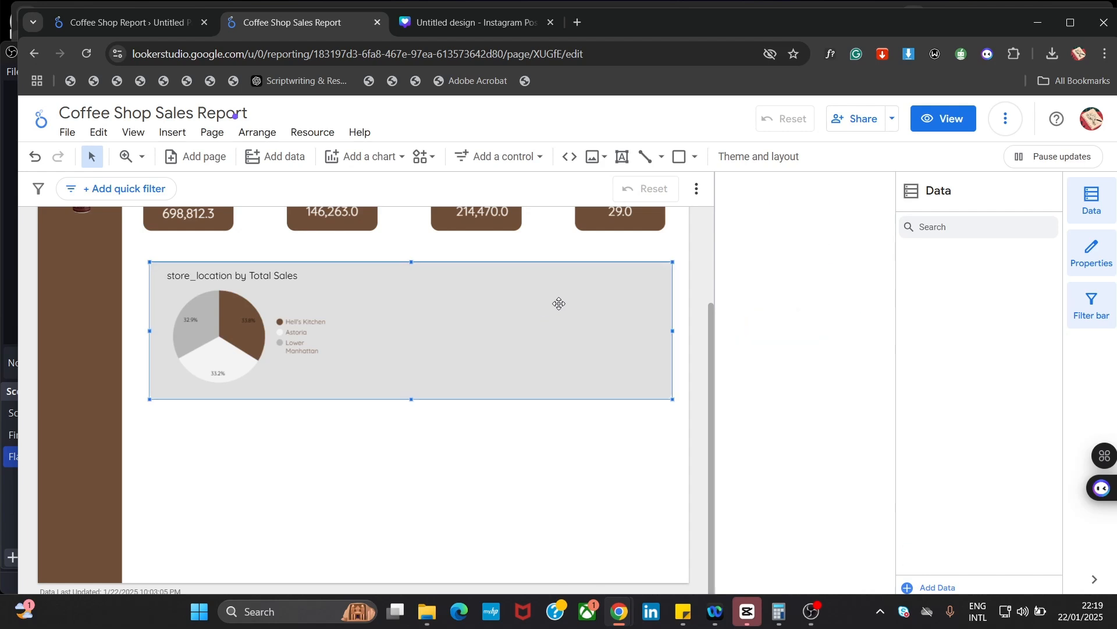
pyautogui.moveTo(411, 402); pyautogui.dragTo(417, 417)
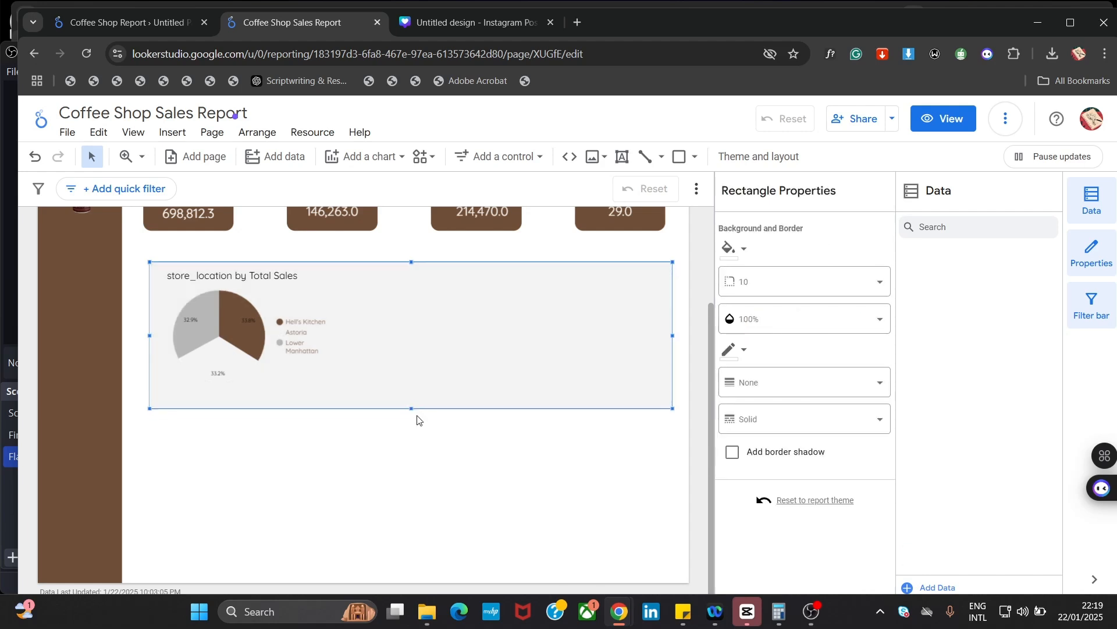
pyautogui.click(293, 355)
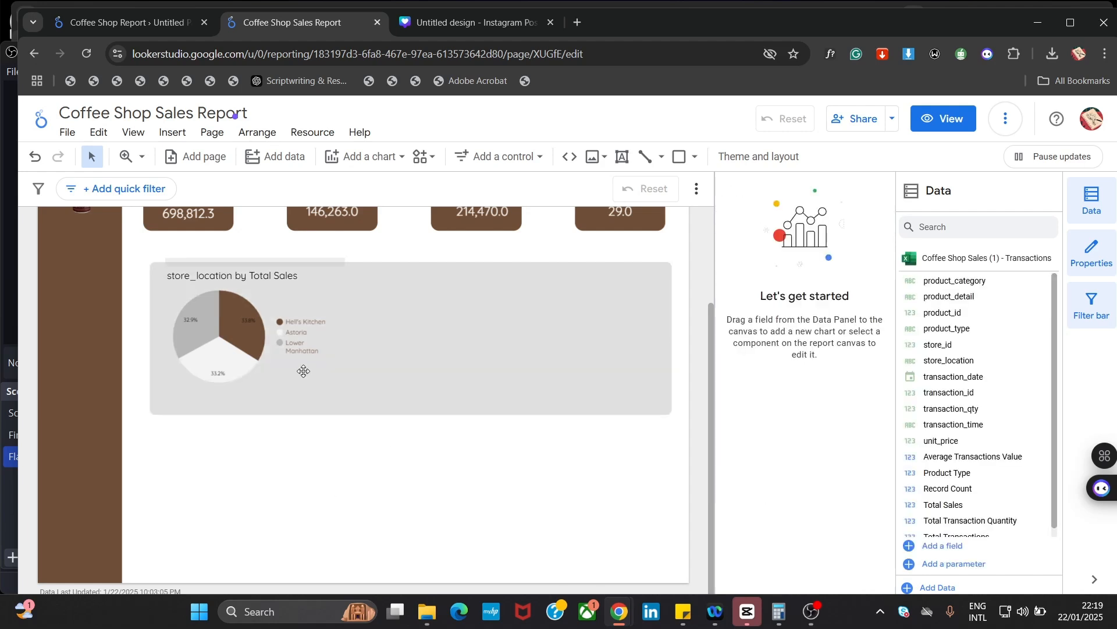
pyautogui.moveTo(295, 355); pyautogui.dragTo(297, 367)
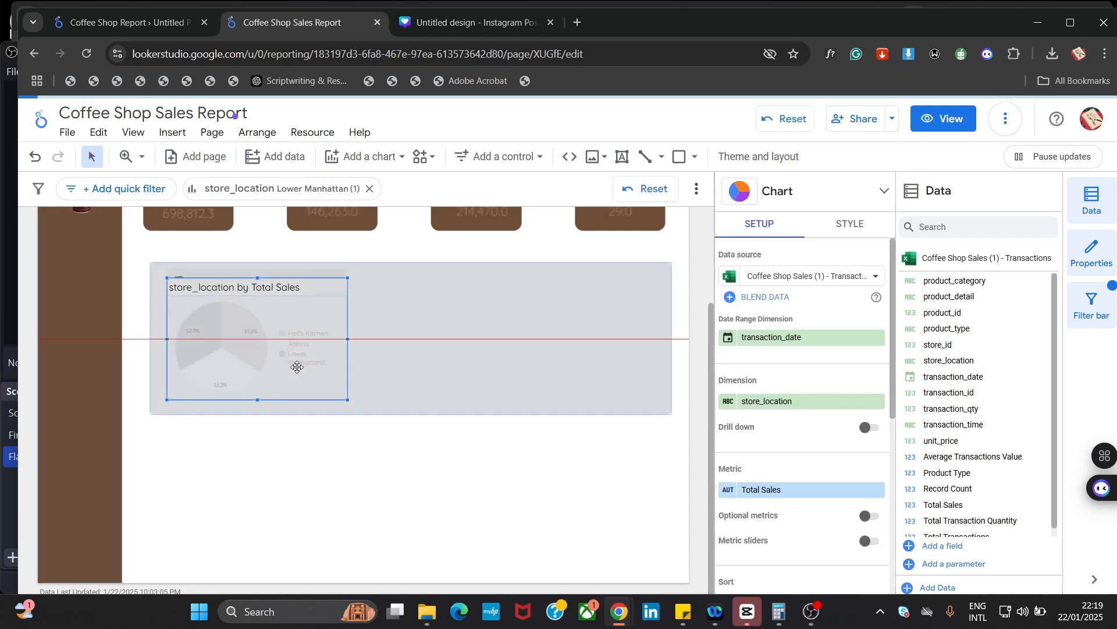
pyautogui.click(281, 476)
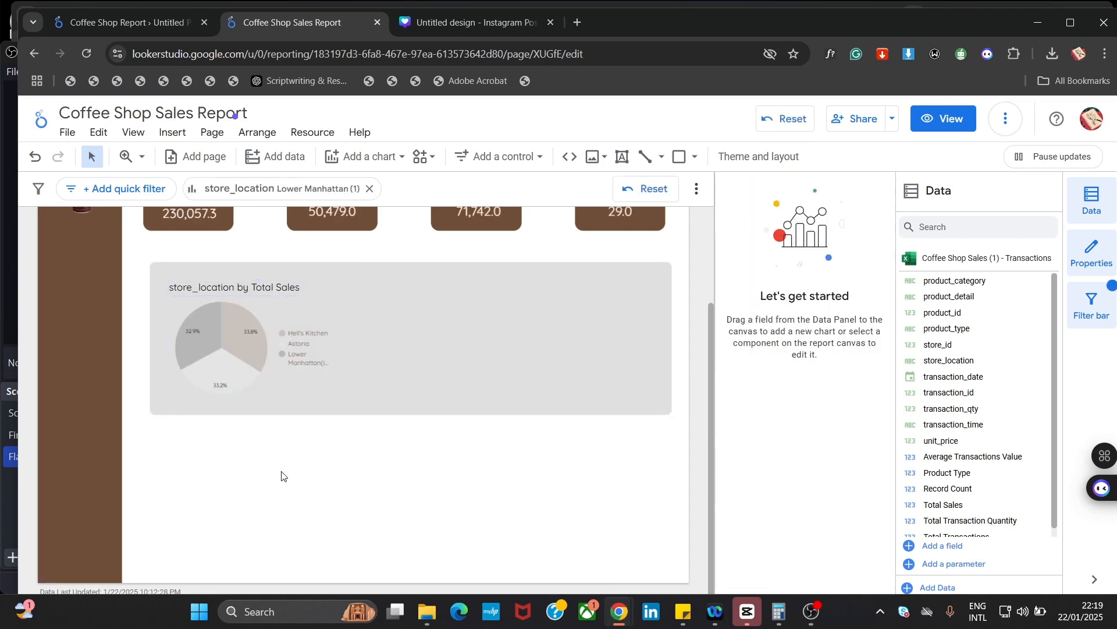
# Clear the Lower Manhattan filter, then enlarge the pie chart slightly and nudge it up to fit within the gray rectangle
pyautogui.click(300, 378)
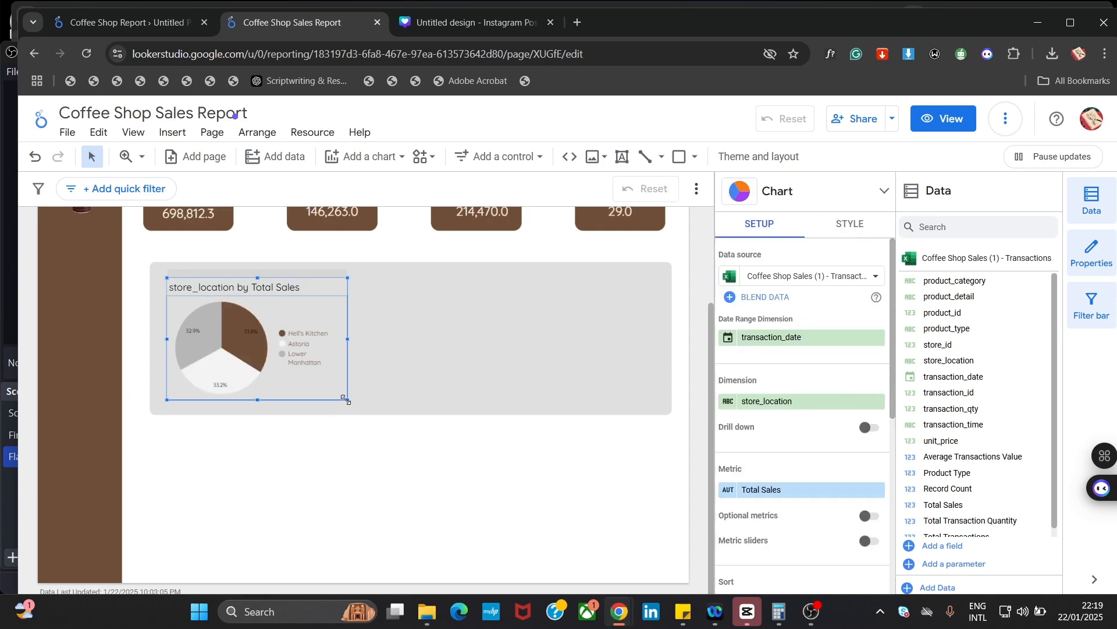
pyautogui.moveTo(345, 399); pyautogui.dragTo(359, 416)
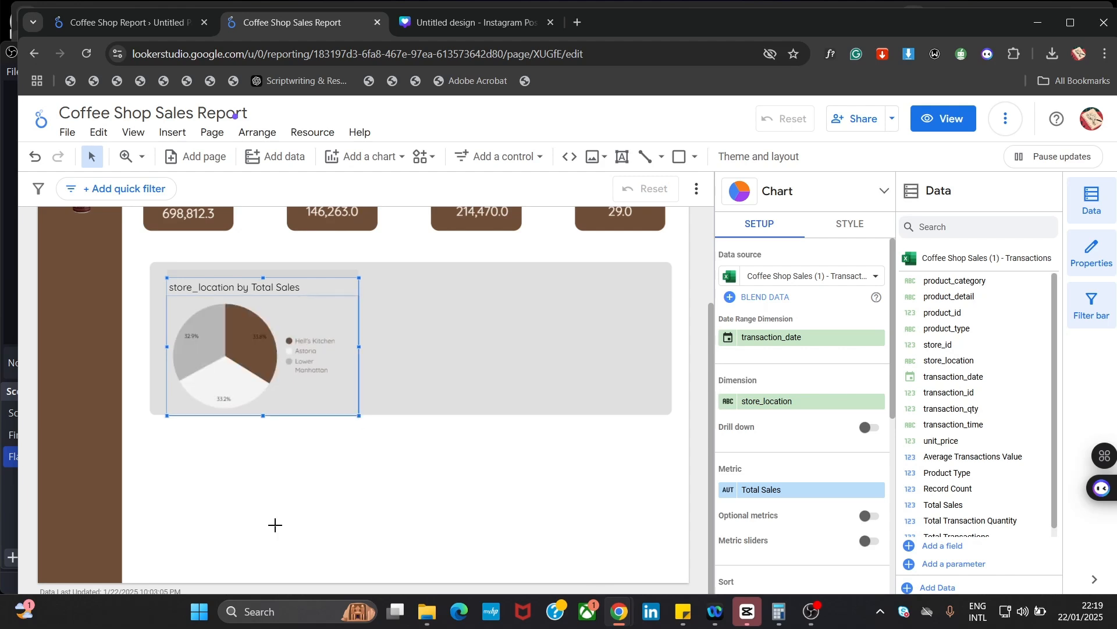
pyautogui.click(276, 525)
pyautogui.click(293, 396)
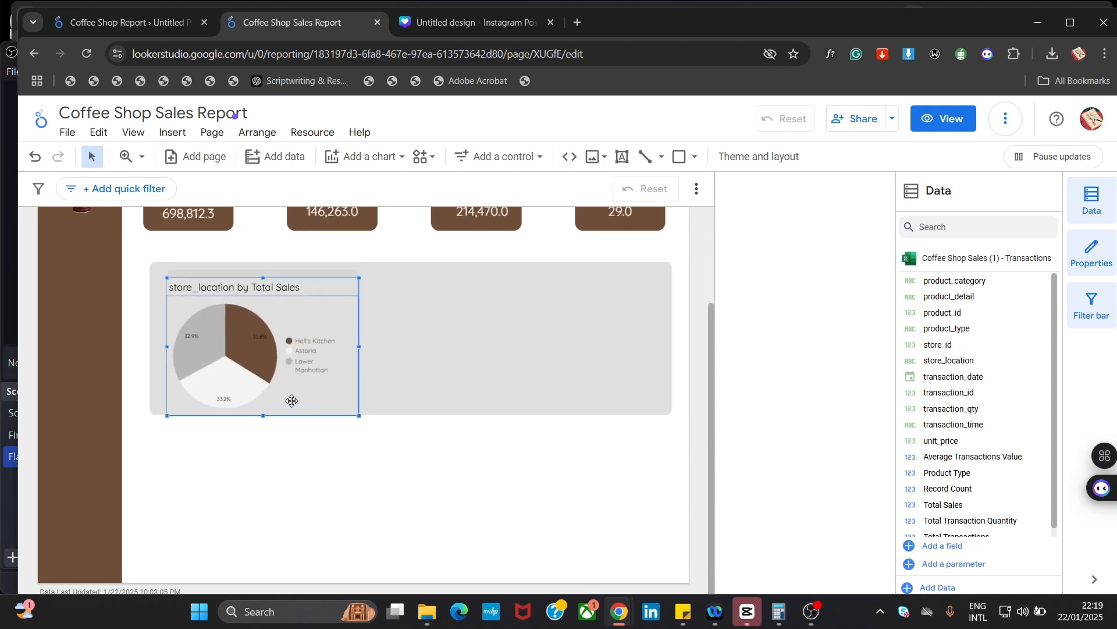
pyautogui.click(285, 477)
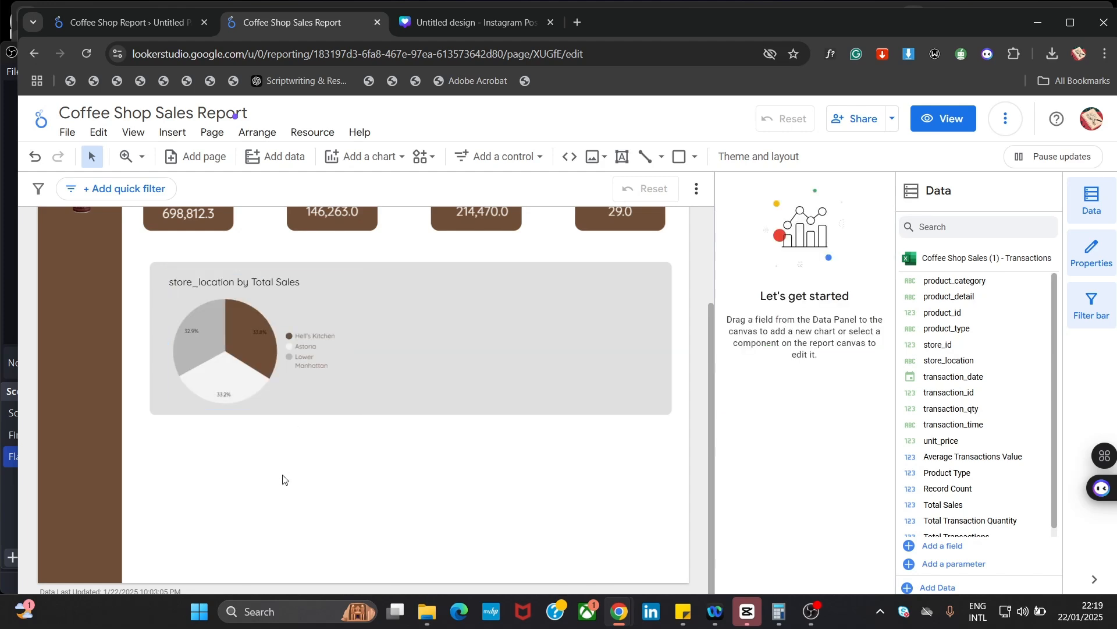
# Compare the pie chart with the one in the reference Coffee Shop Report and inspect its Astoria and Hell's Kitchen slices
pyautogui.click(129, 22)
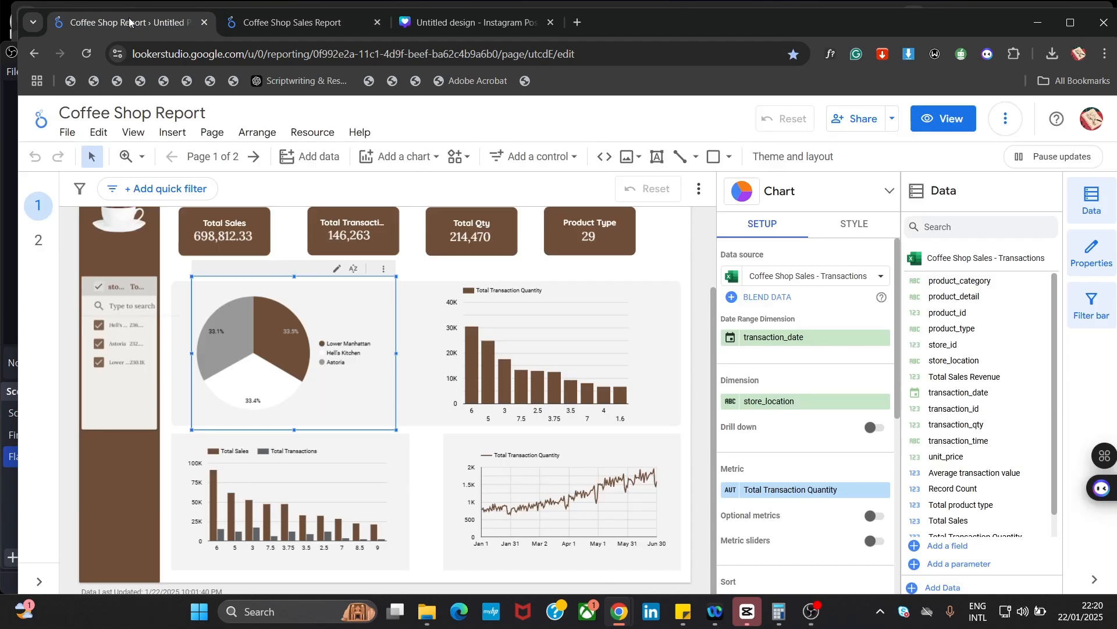
pyautogui.click(286, 30)
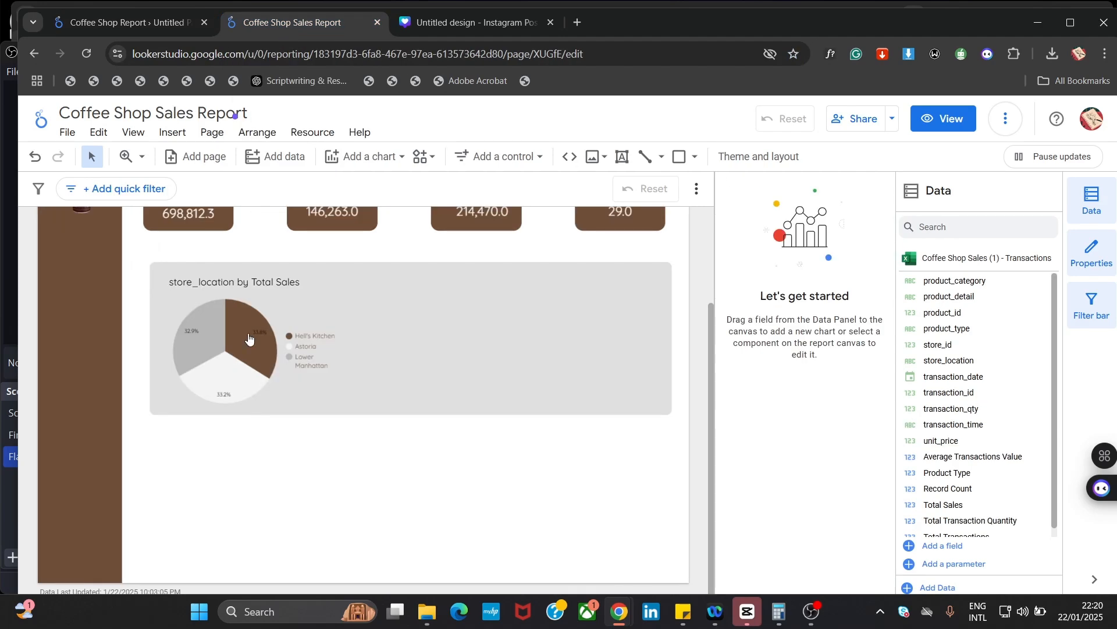
pyautogui.moveTo(208, 382)
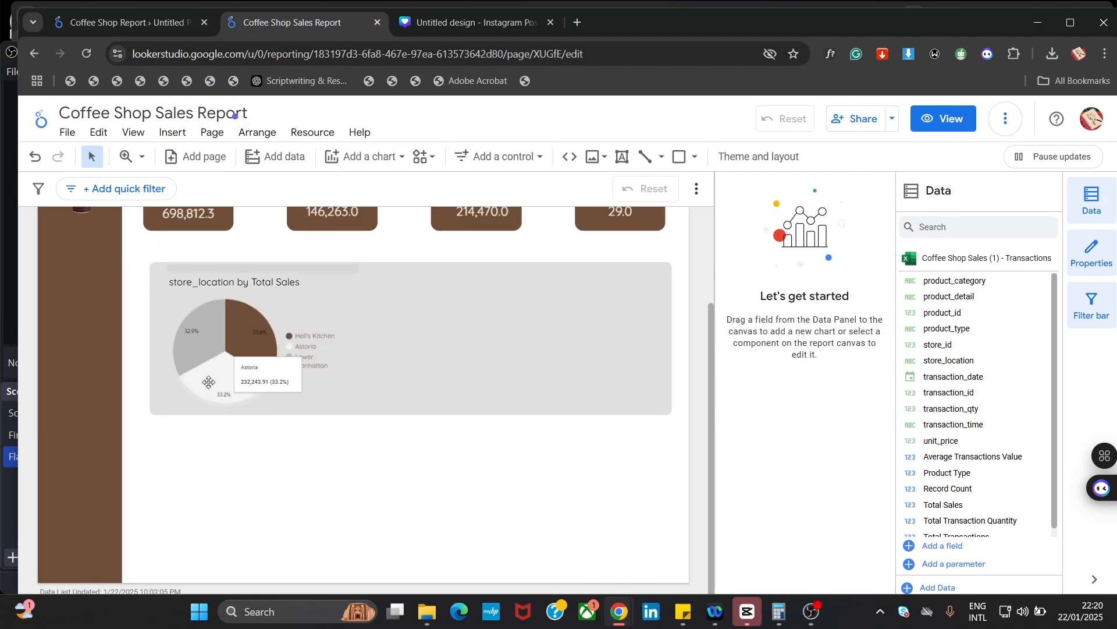
pyautogui.moveTo(248, 345)
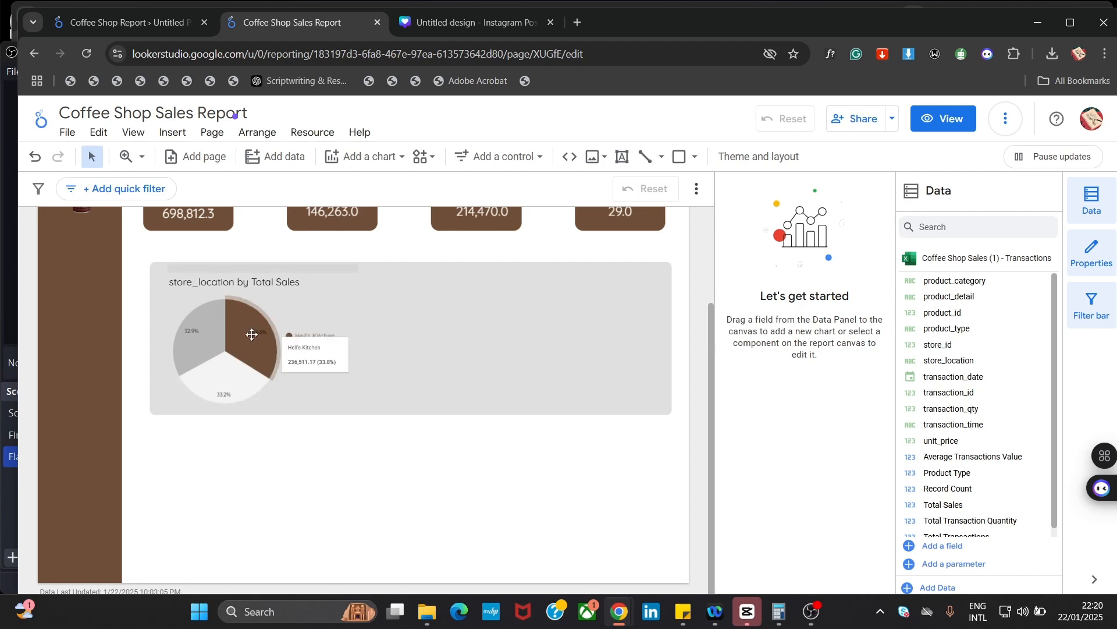
# Try a donut hole in the store-location pie chart by raising its inner radius, and return the radius to zero
pyautogui.click(256, 333)
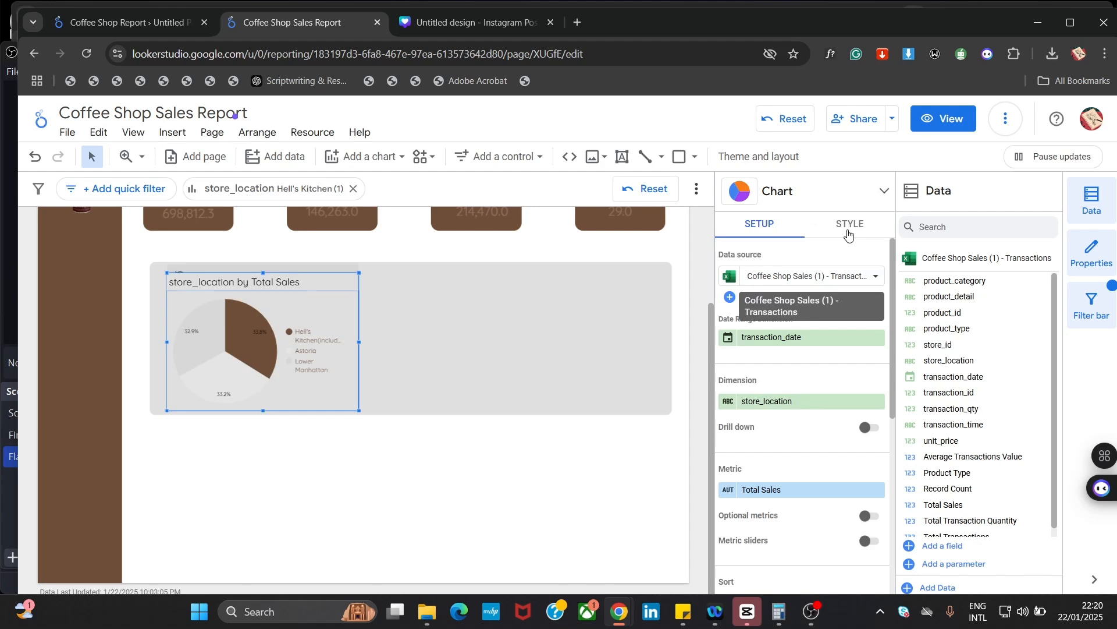
pyautogui.click(848, 233)
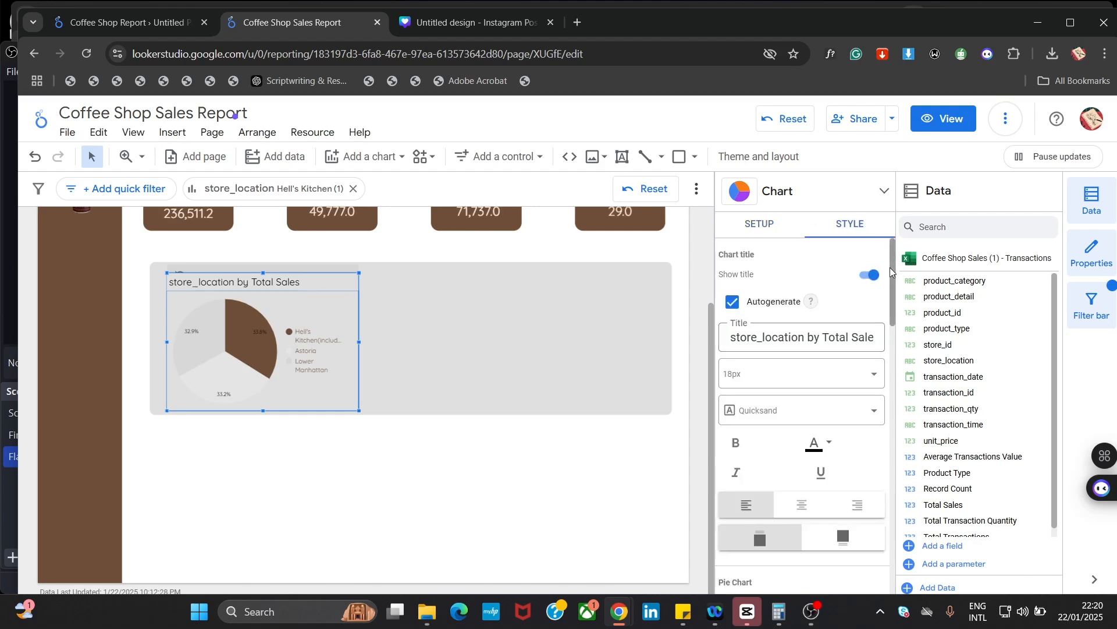
pyautogui.scroll(-1, 891, 268)
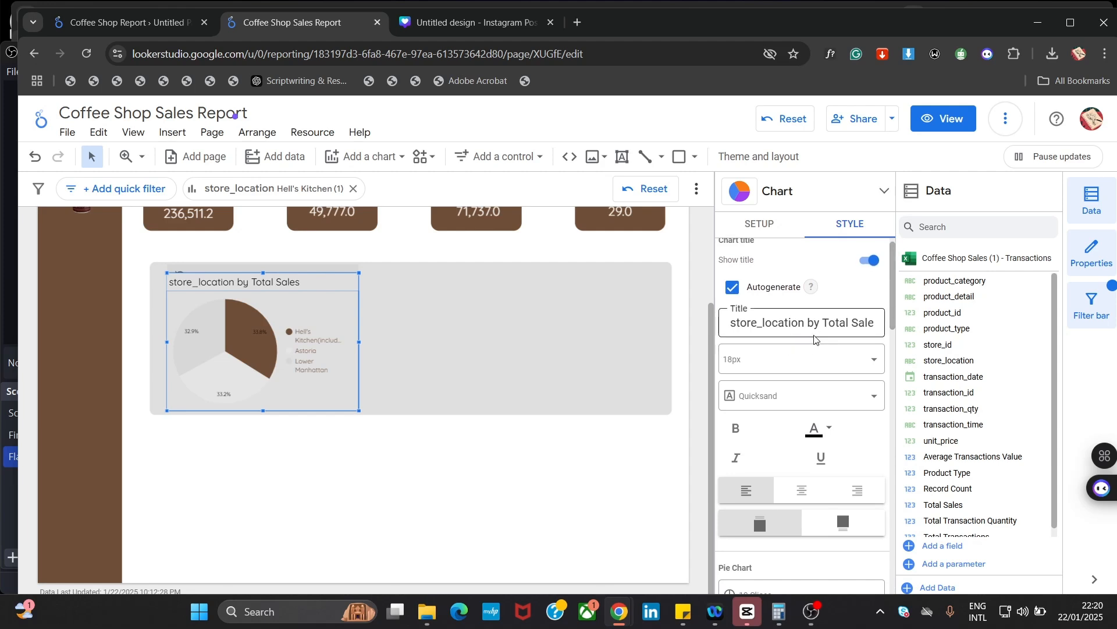
pyautogui.scroll(-1, 900, 295)
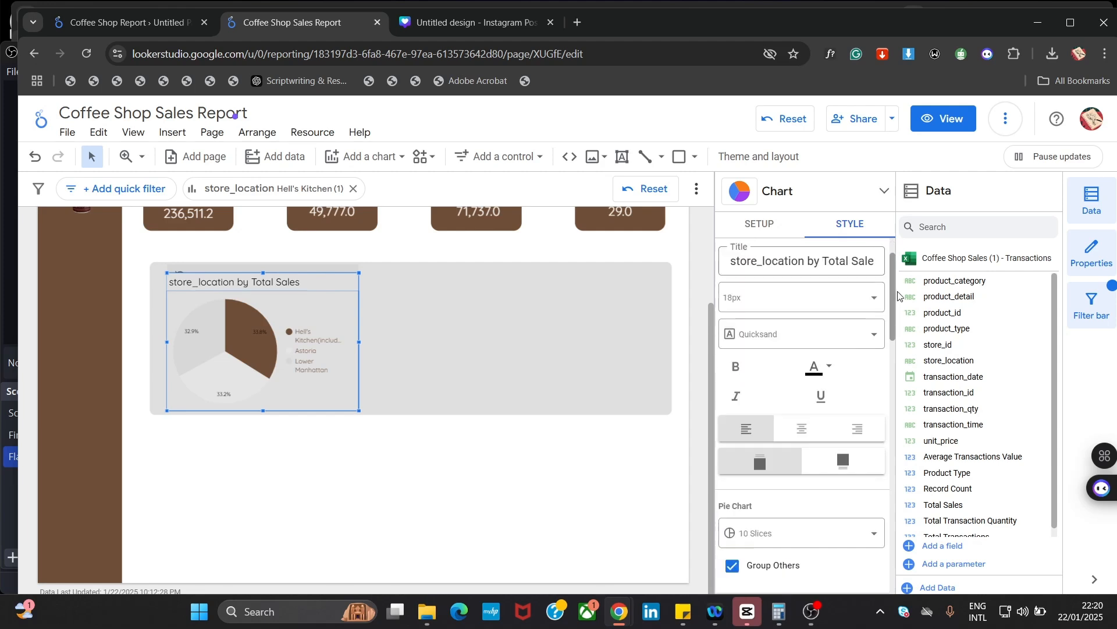
pyautogui.scroll(-4, 898, 296)
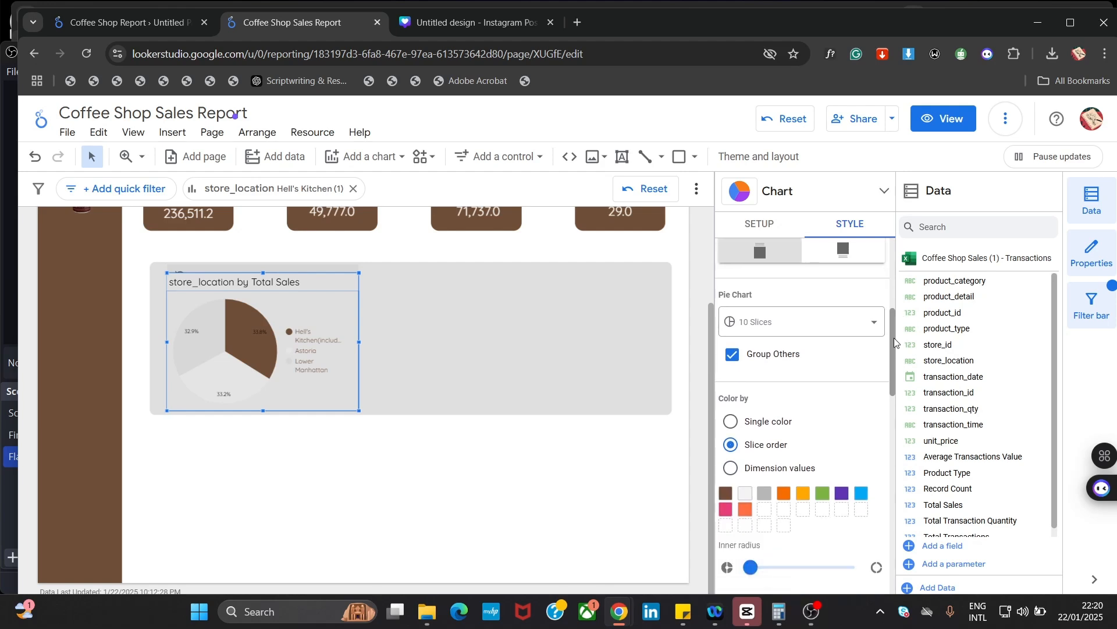
pyautogui.moveTo(894, 337); pyautogui.dragTo(880, 372)
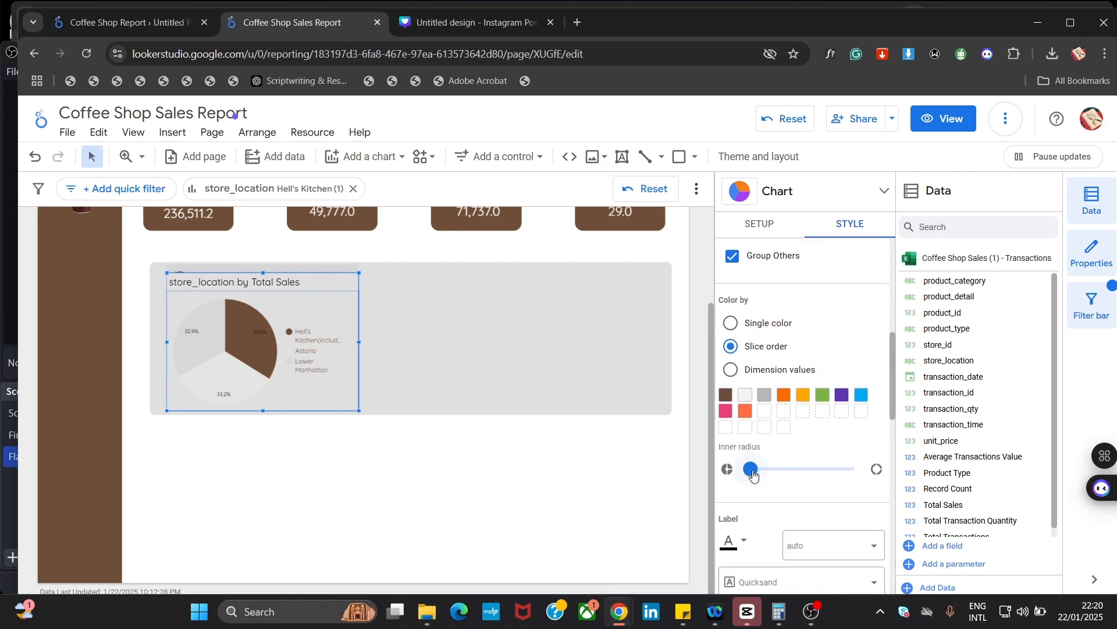
pyautogui.moveTo(750, 471); pyautogui.dragTo(777, 479)
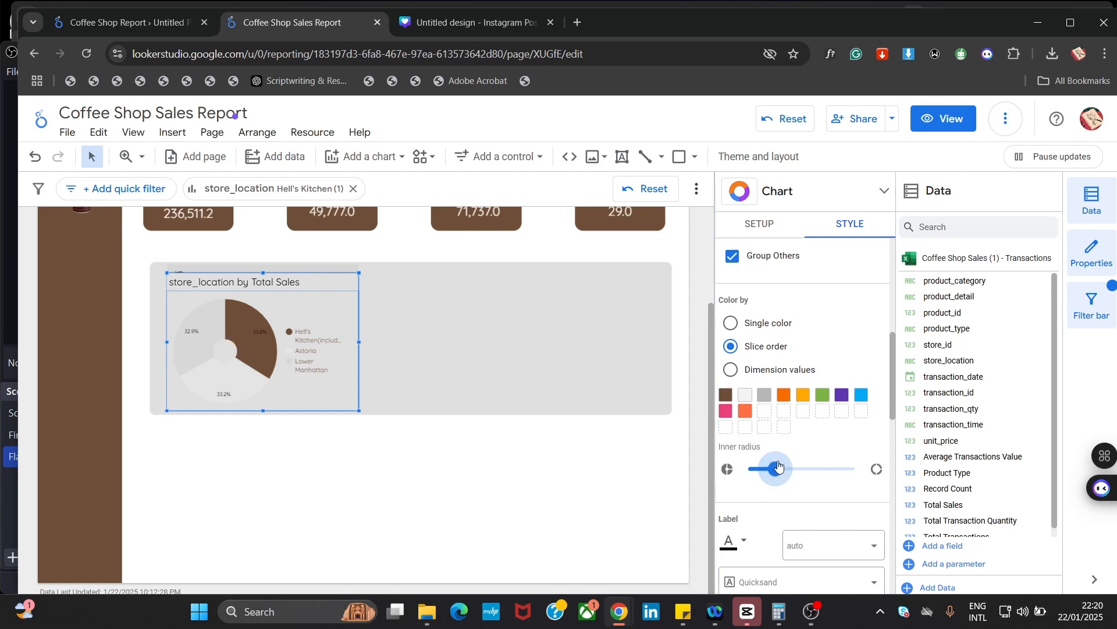
pyautogui.moveTo(775, 469); pyautogui.dragTo(755, 469)
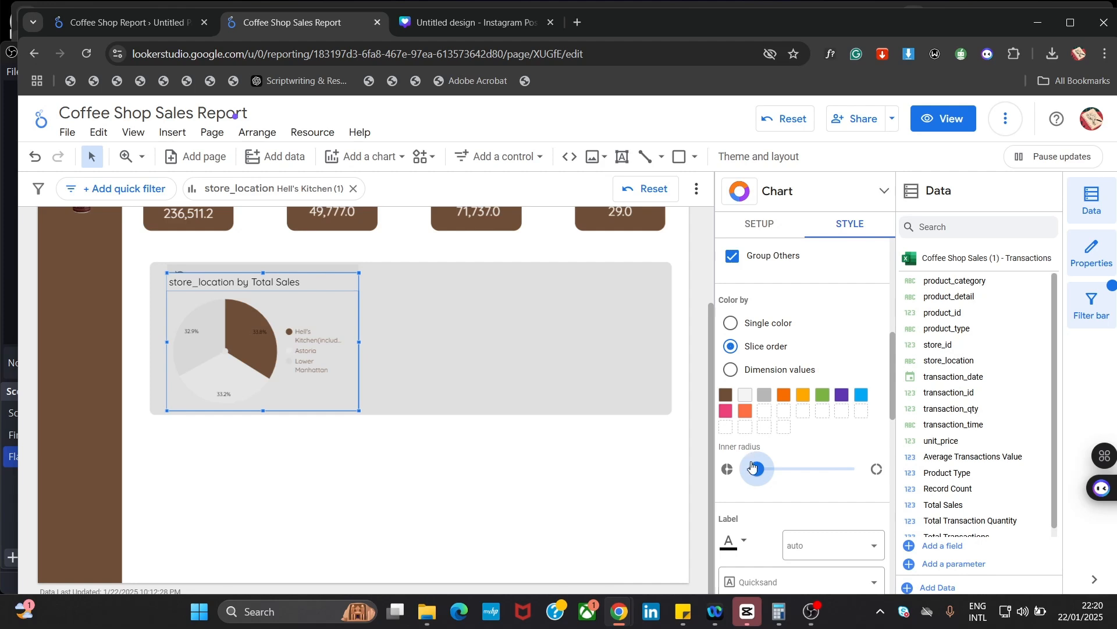
pyautogui.click(750, 469)
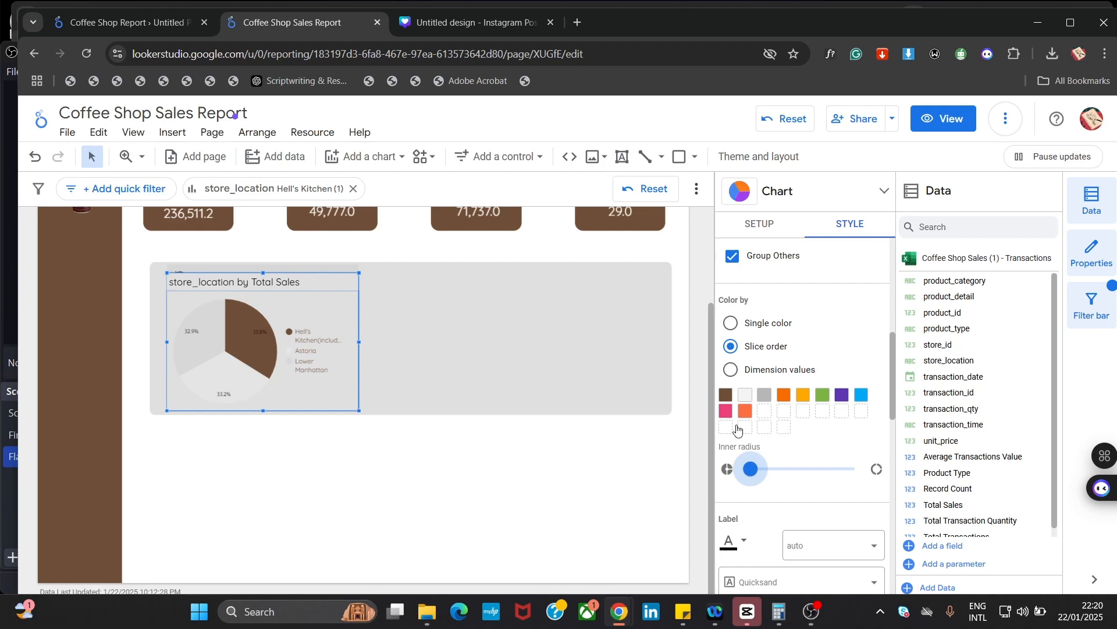
# Change the pie chart's second slice color to a slightly darker light gray
pyautogui.click(747, 398)
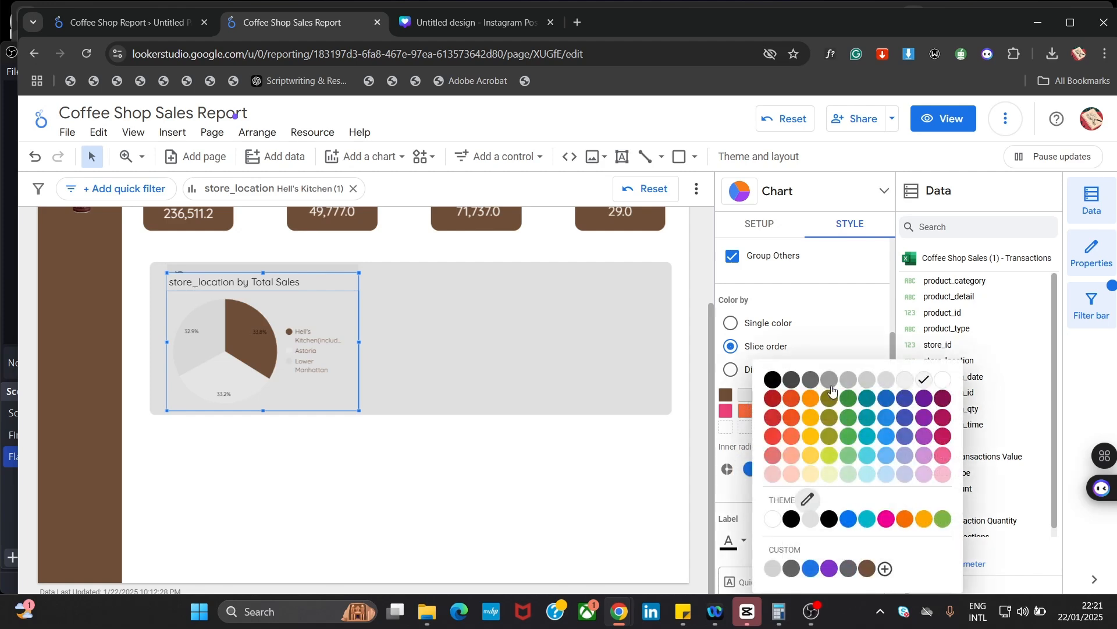
pyautogui.click(906, 385)
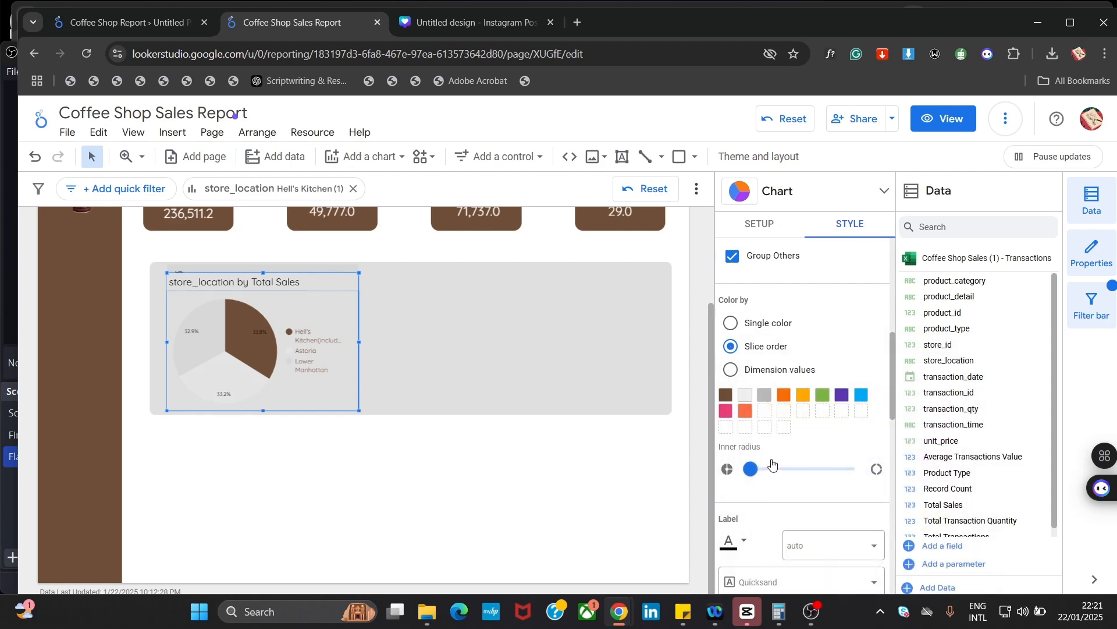
# Change the pie chart's third slice color to a darker gray and clear the Hell's Kitchen filter
pyautogui.click(767, 397)
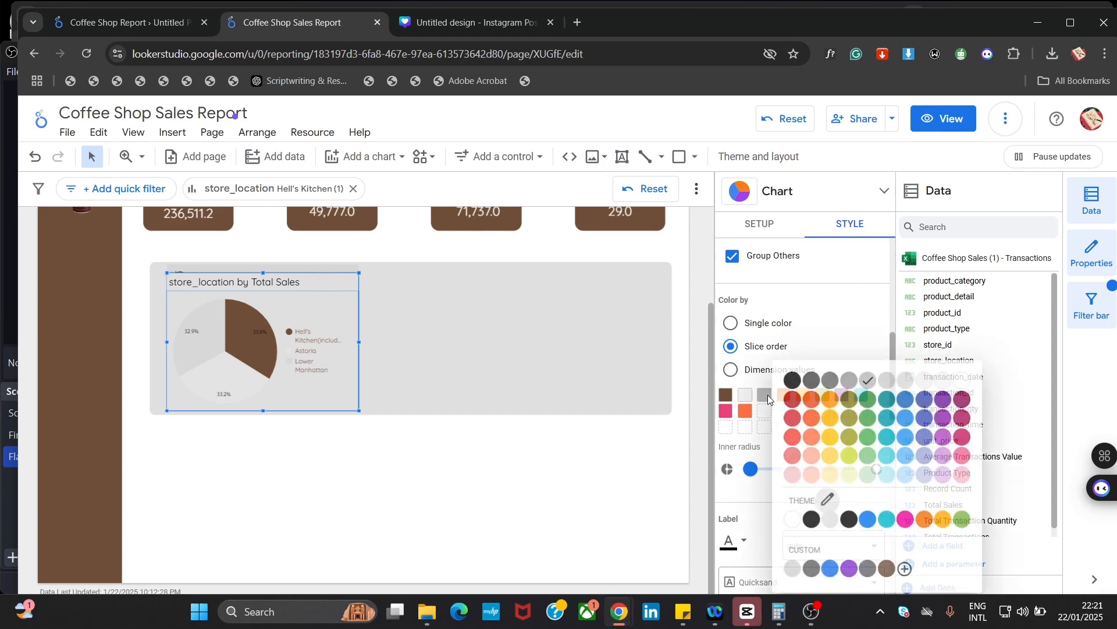
pyautogui.click(850, 381)
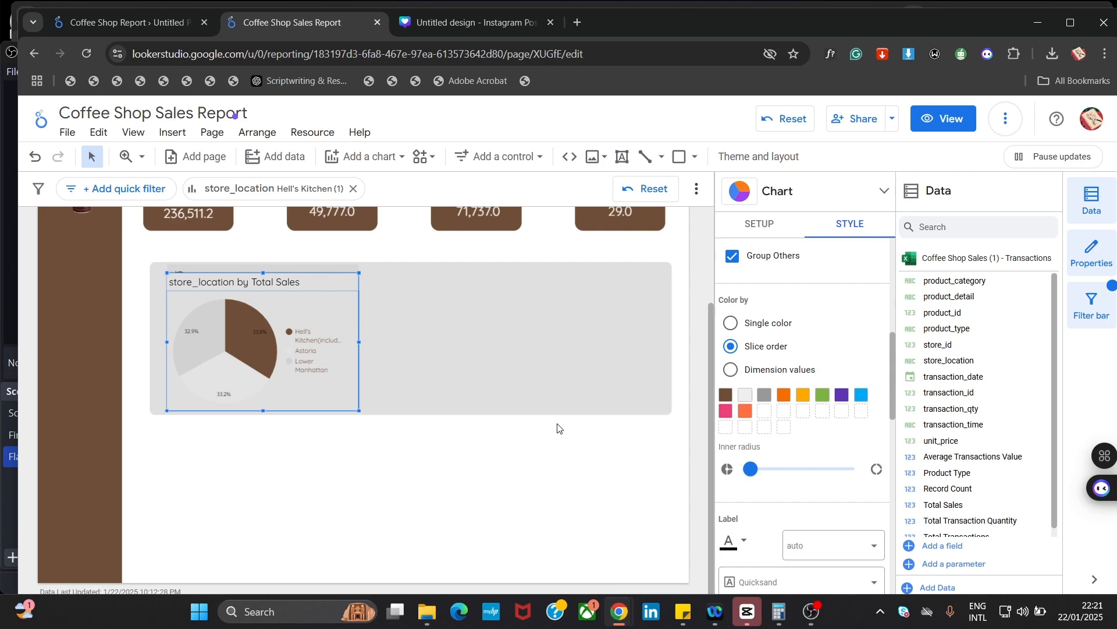
pyautogui.click(502, 441)
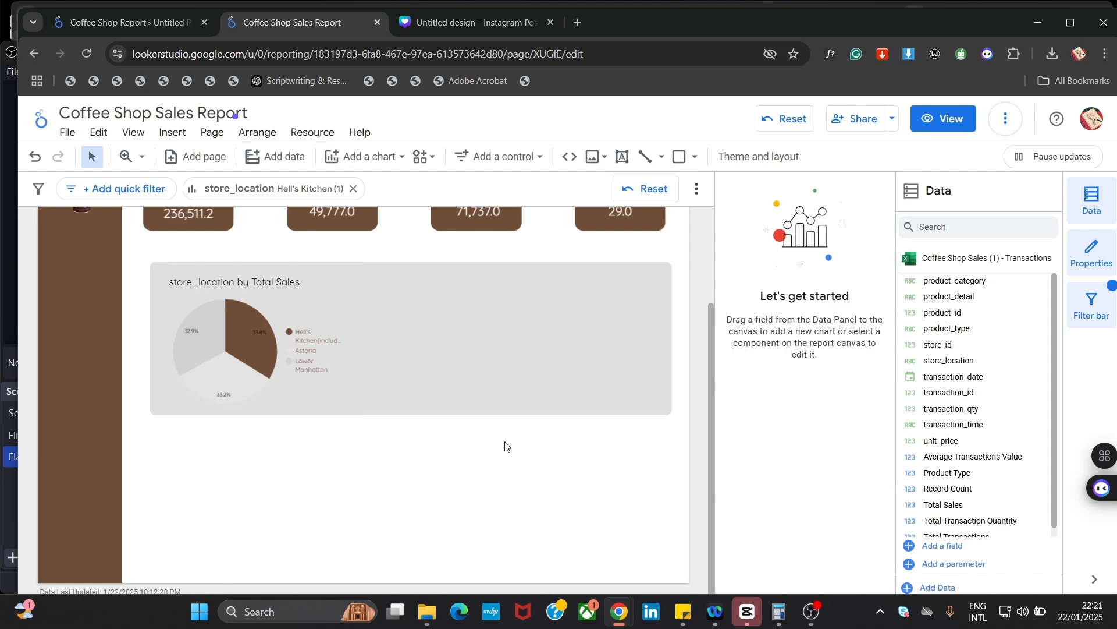
pyautogui.click(233, 295)
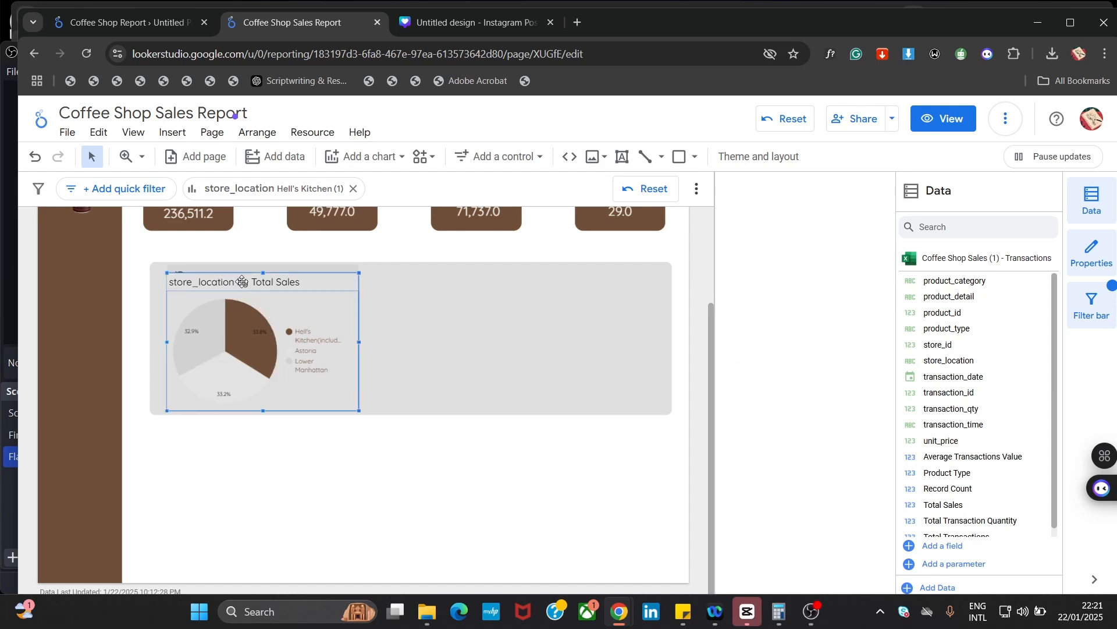
pyautogui.click(352, 501)
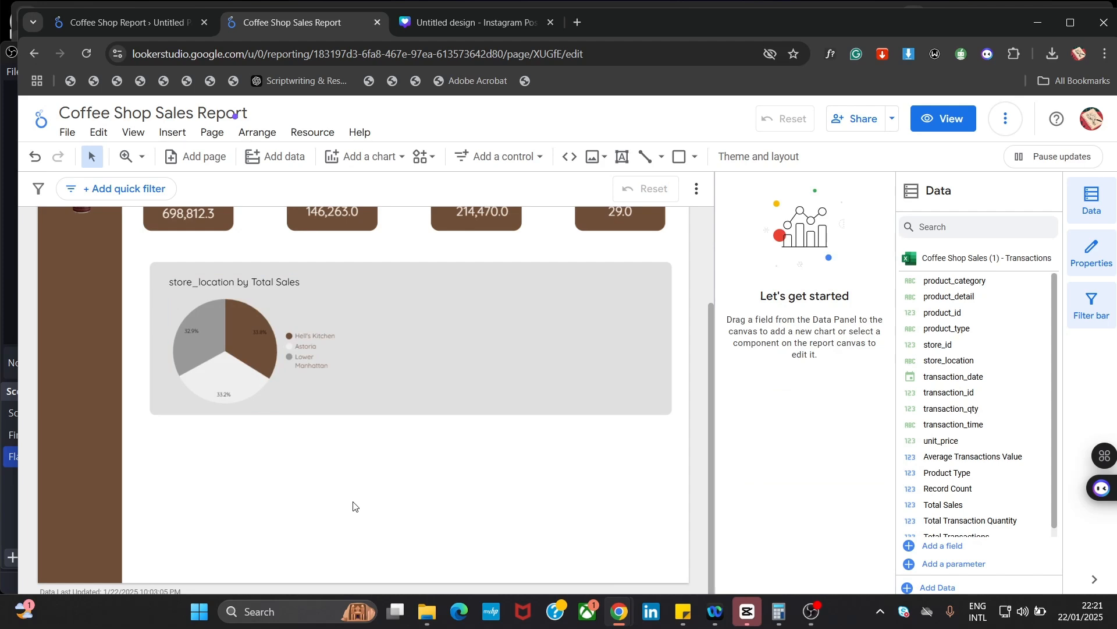
# Change the store-location pie chart's legend text color to black
pyautogui.click(232, 284)
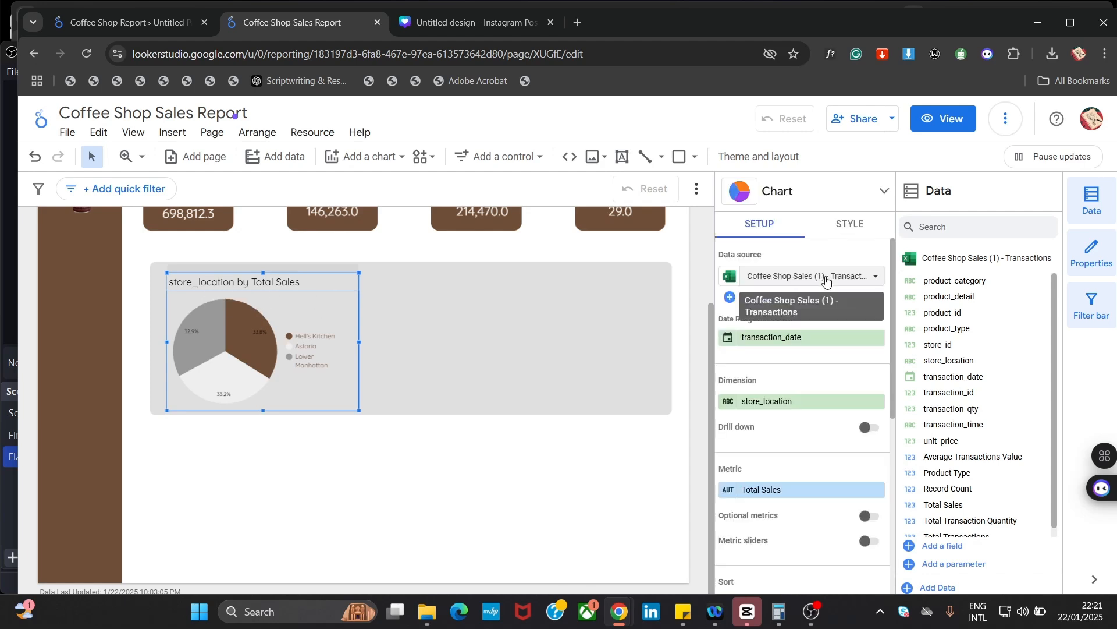
pyautogui.click(850, 226)
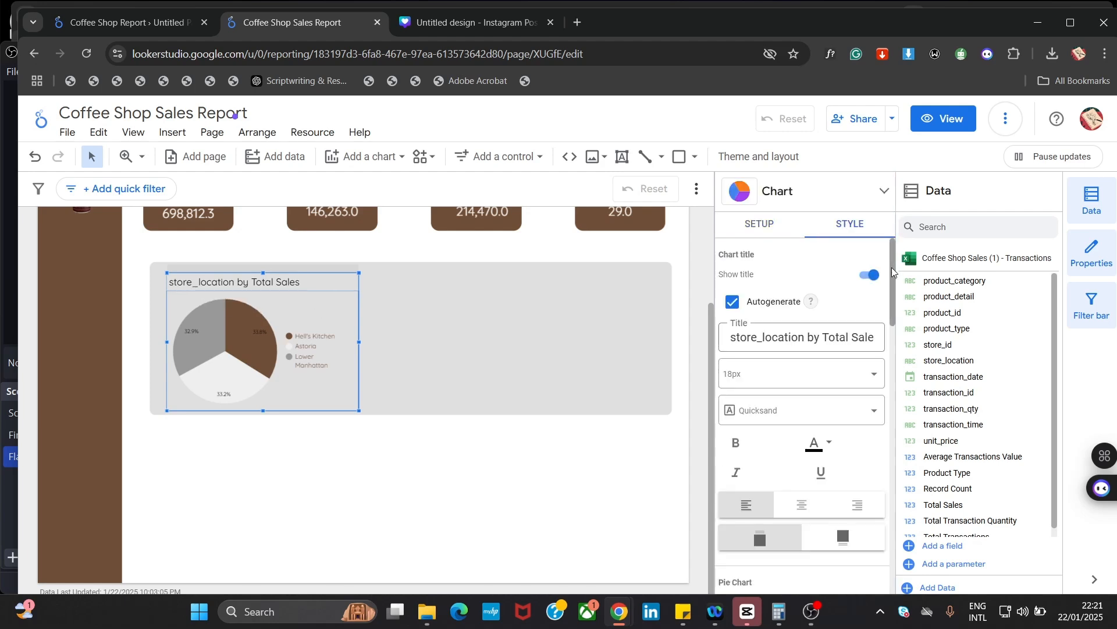
pyautogui.scroll(-8, 871, 454)
pyautogui.scroll(-10, 873, 500)
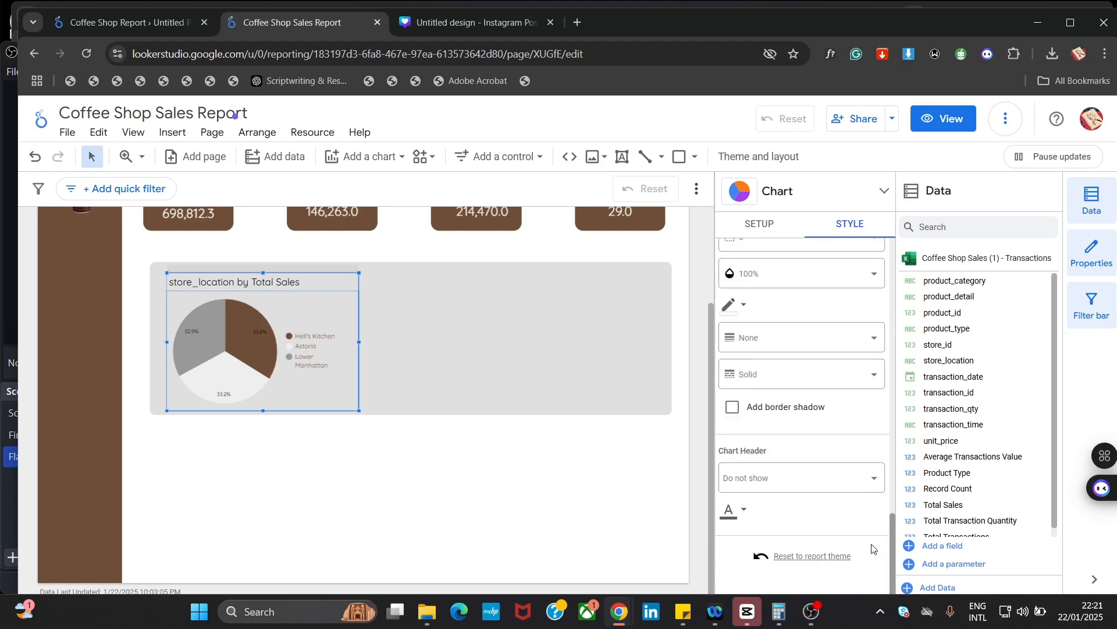
pyautogui.scroll(3, 871, 547)
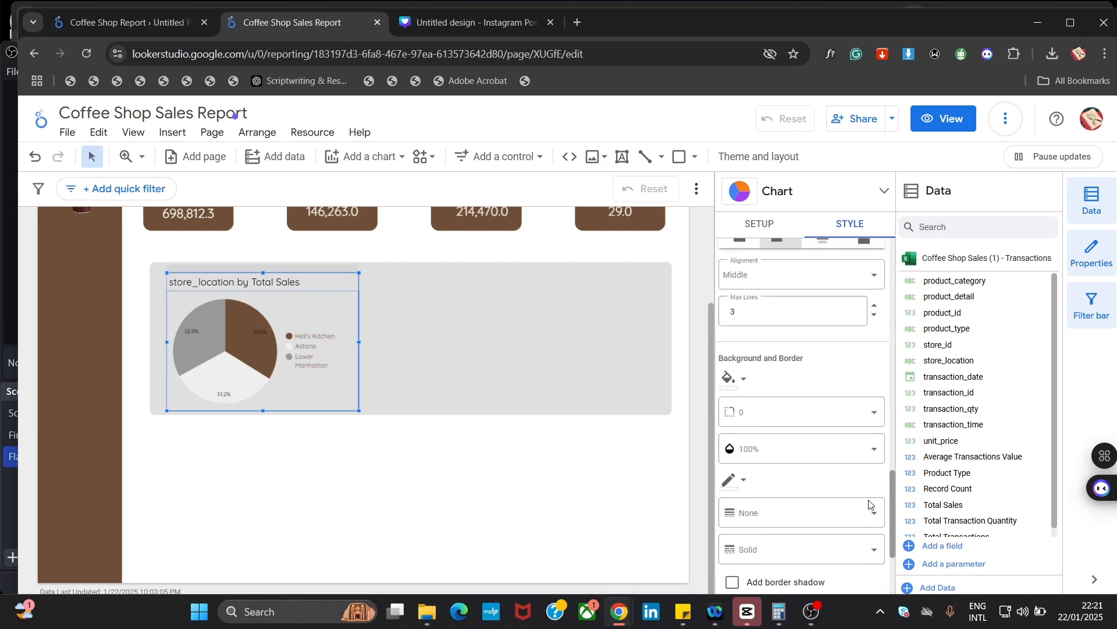
pyautogui.scroll(3, 872, 504)
pyautogui.scroll(1, 878, 462)
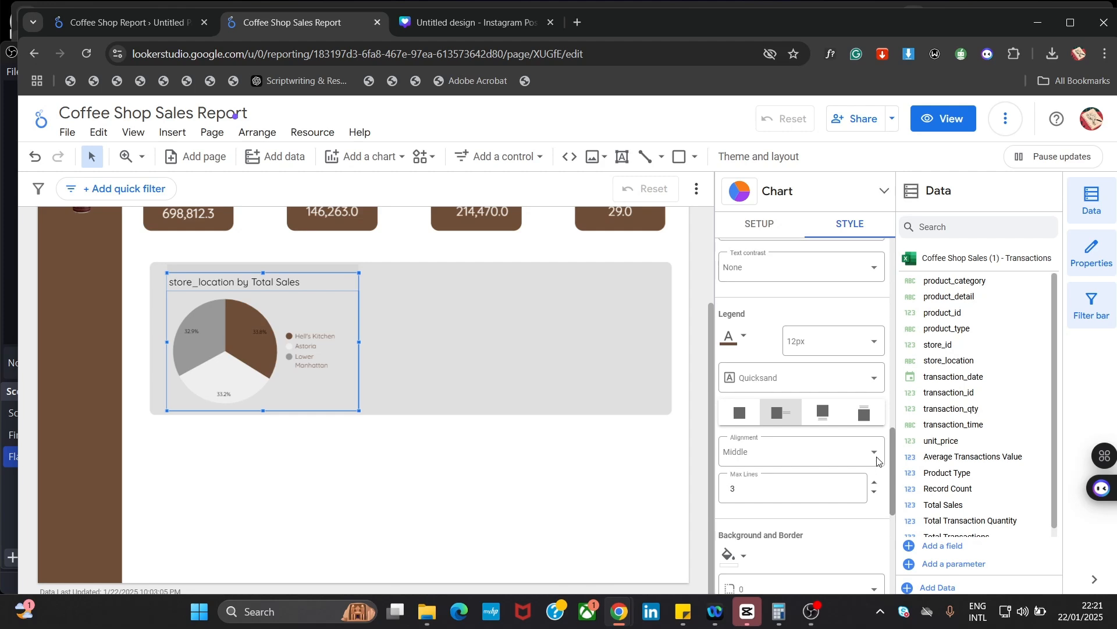
pyautogui.scroll(1, 878, 461)
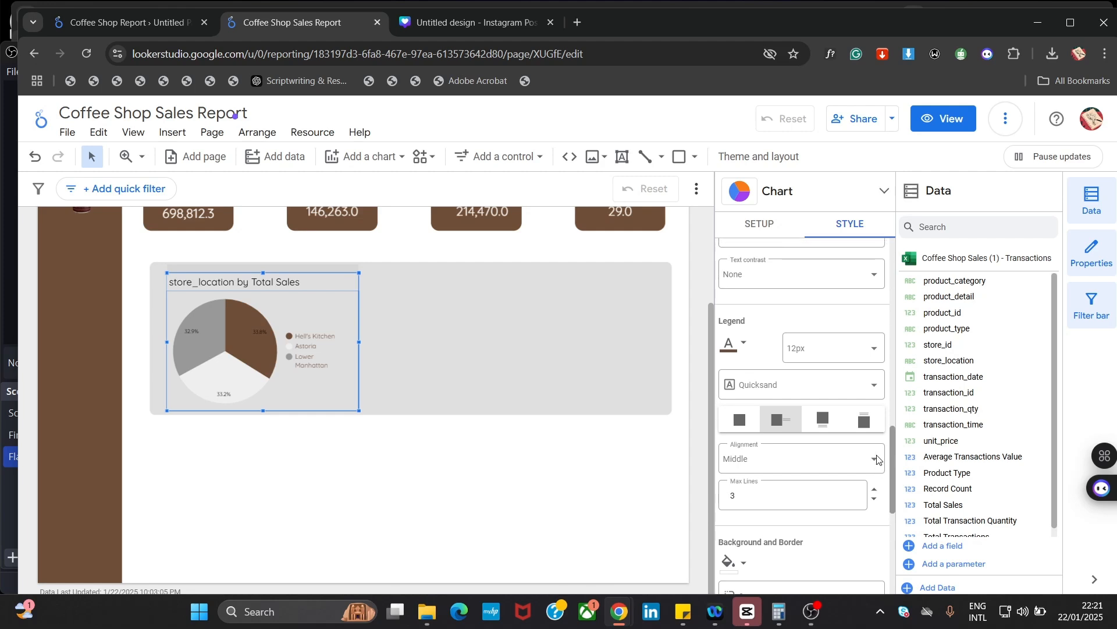
pyautogui.scroll(2, 879, 457)
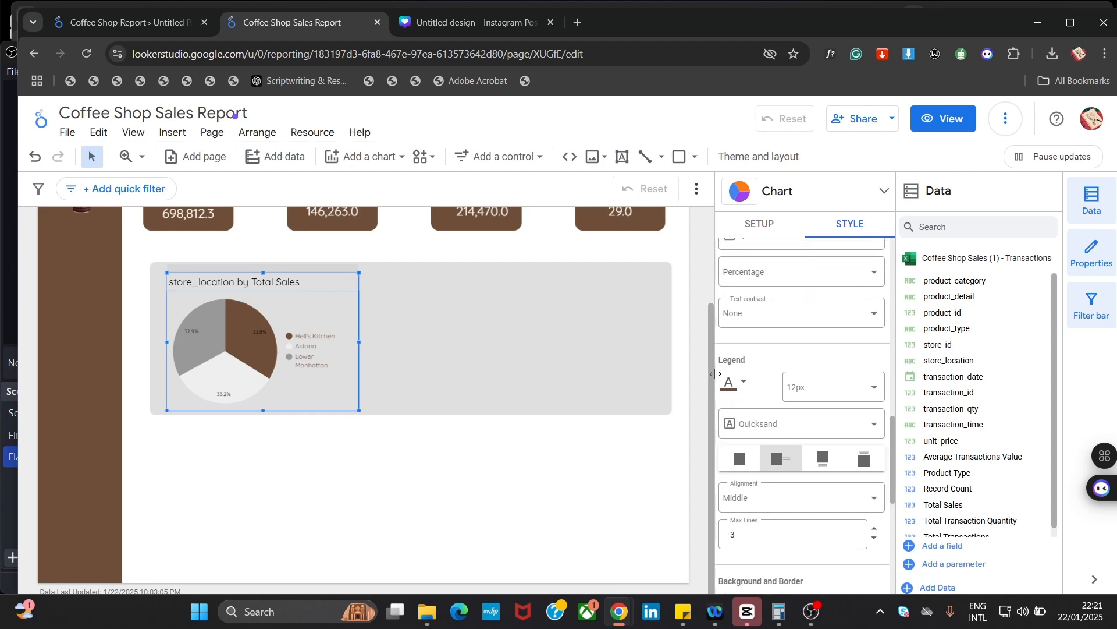
pyautogui.click(745, 382)
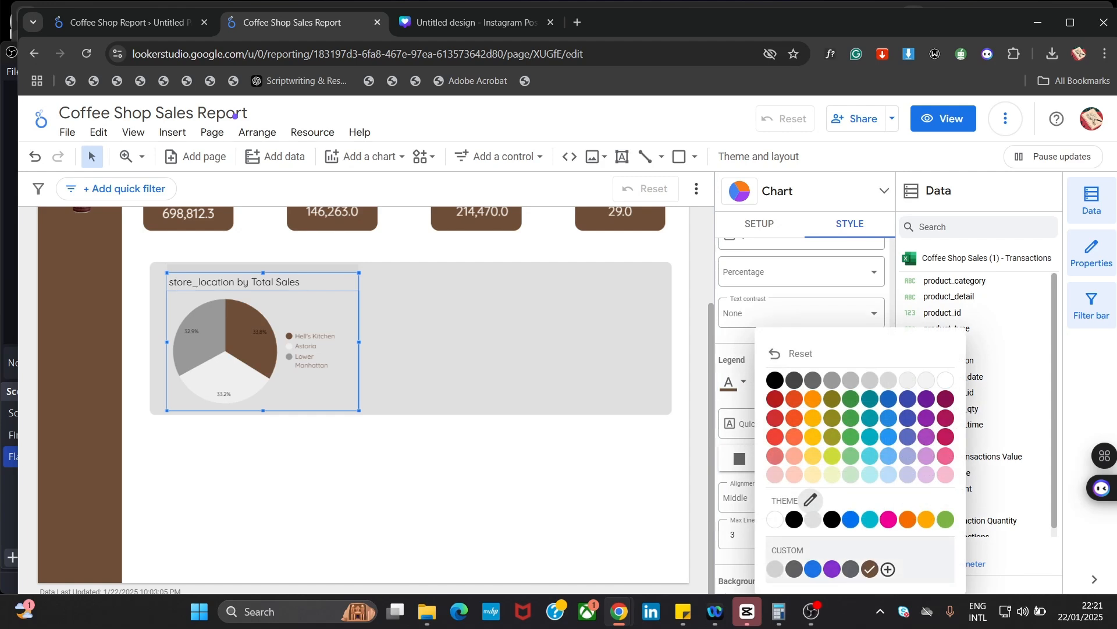
pyautogui.click(794, 519)
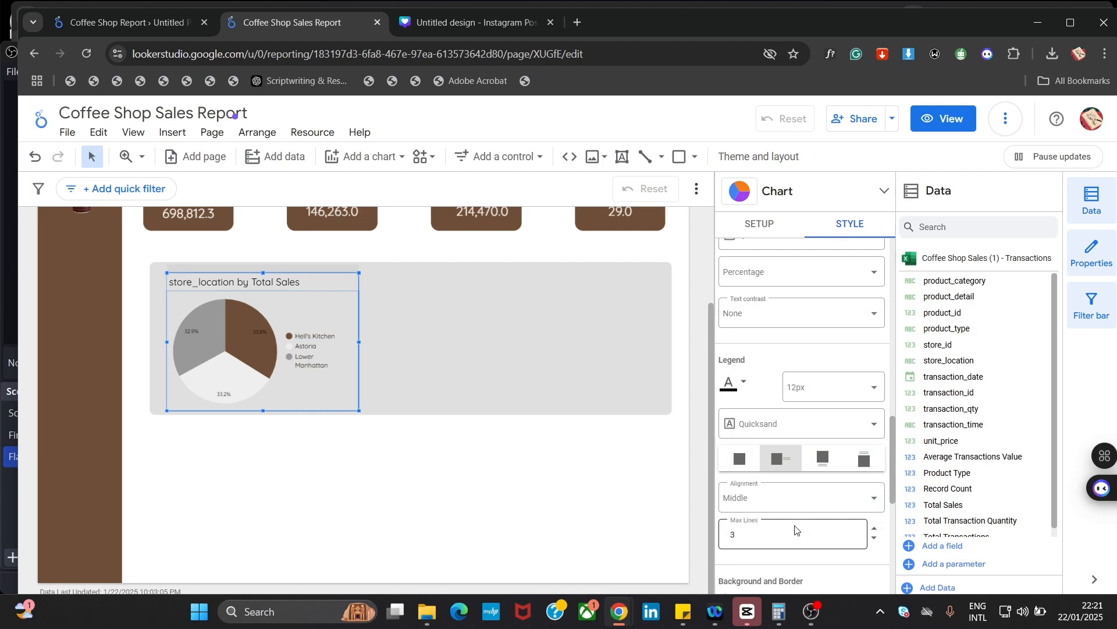
pyautogui.click(444, 500)
# Try a very light gray background on the rectangle behind the pie chart
pyautogui.click(475, 383)
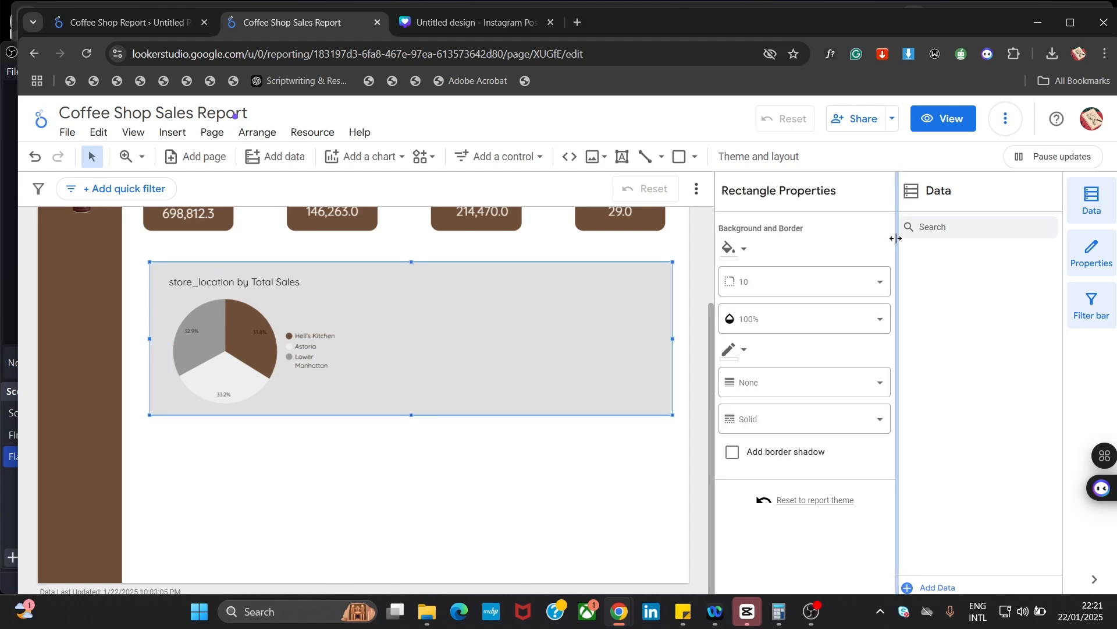
pyautogui.click(732, 263)
pyautogui.click(923, 301)
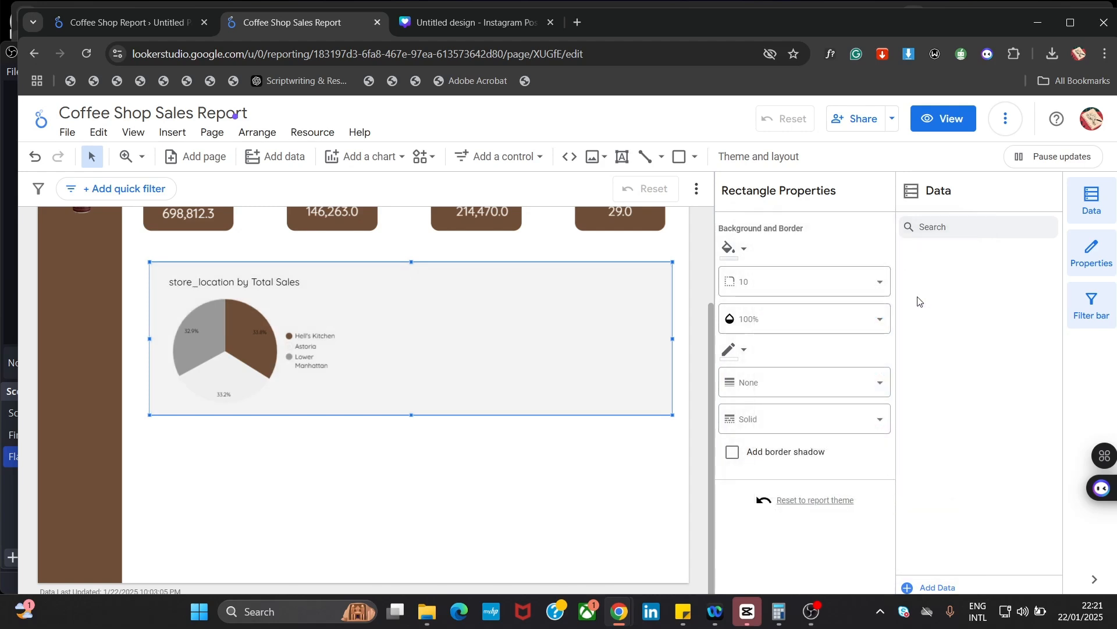
pyautogui.click(627, 457)
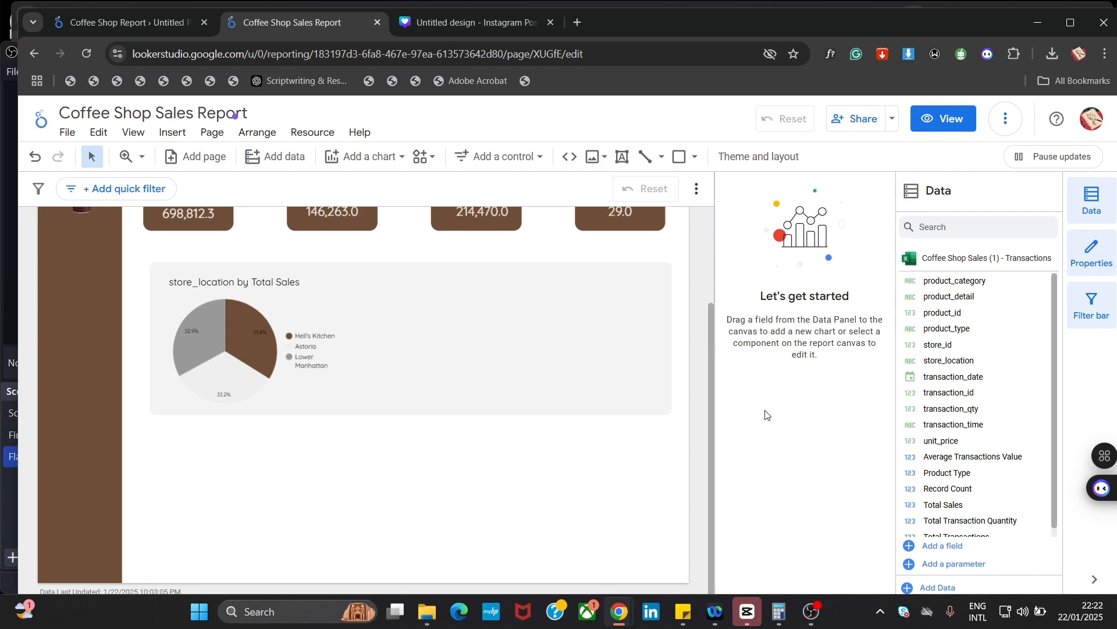
# Try a one-shade-darker light gray background on the rectangle and check the Astoria slice against it
pyautogui.click(579, 387)
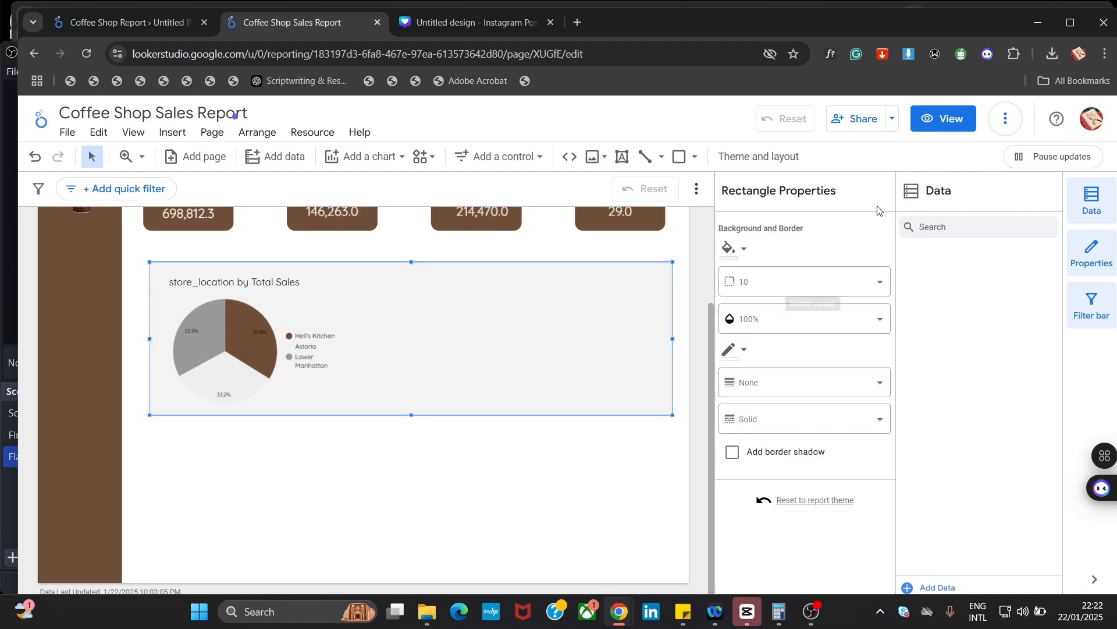
pyautogui.click(734, 253)
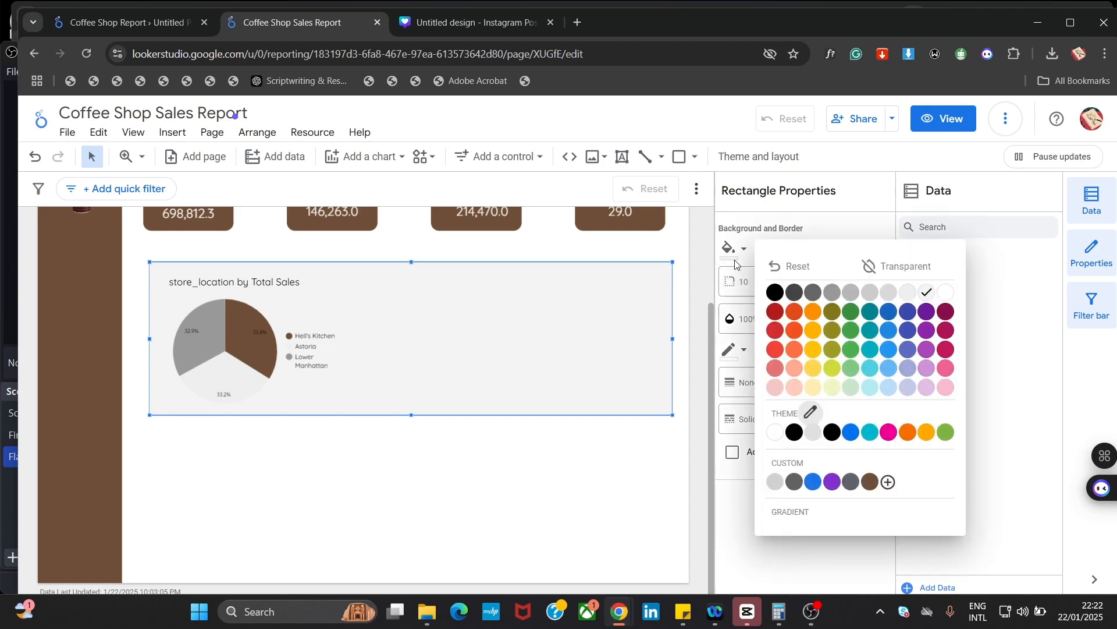
pyautogui.click(908, 293)
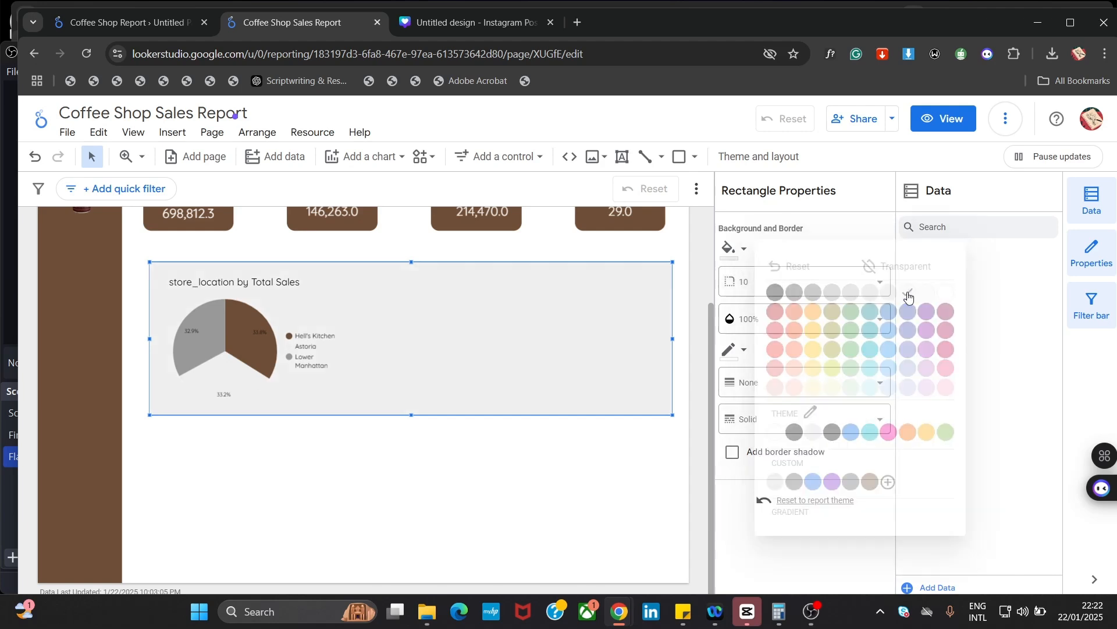
pyautogui.click(523, 472)
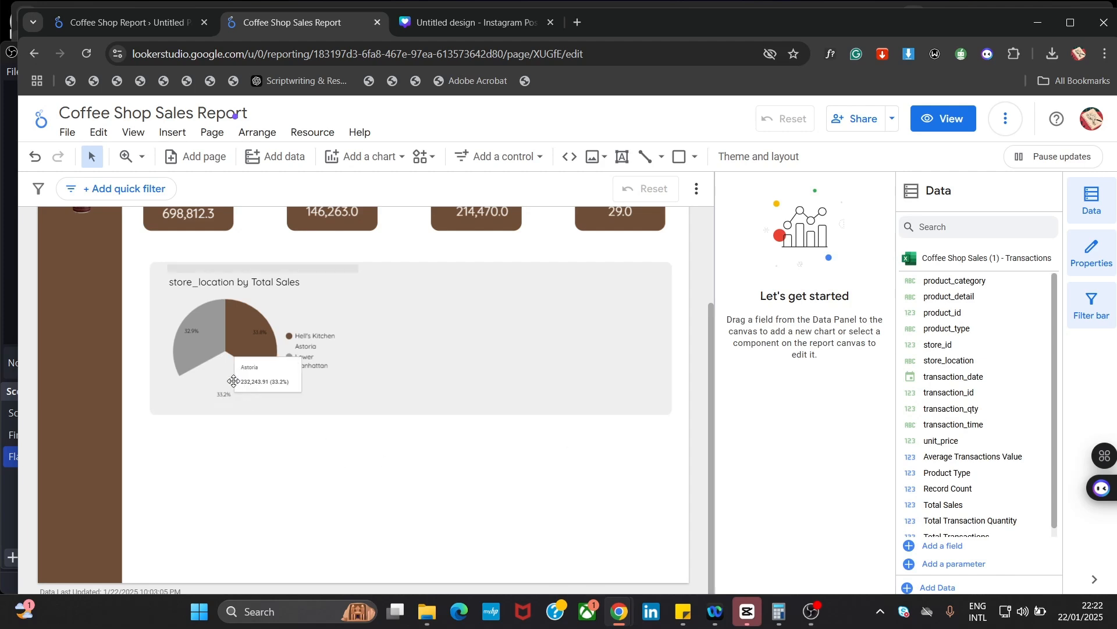
# Try a medium gray background on the rectangle and compare it with the panels in the reference Coffee Shop Report
pyautogui.click(554, 366)
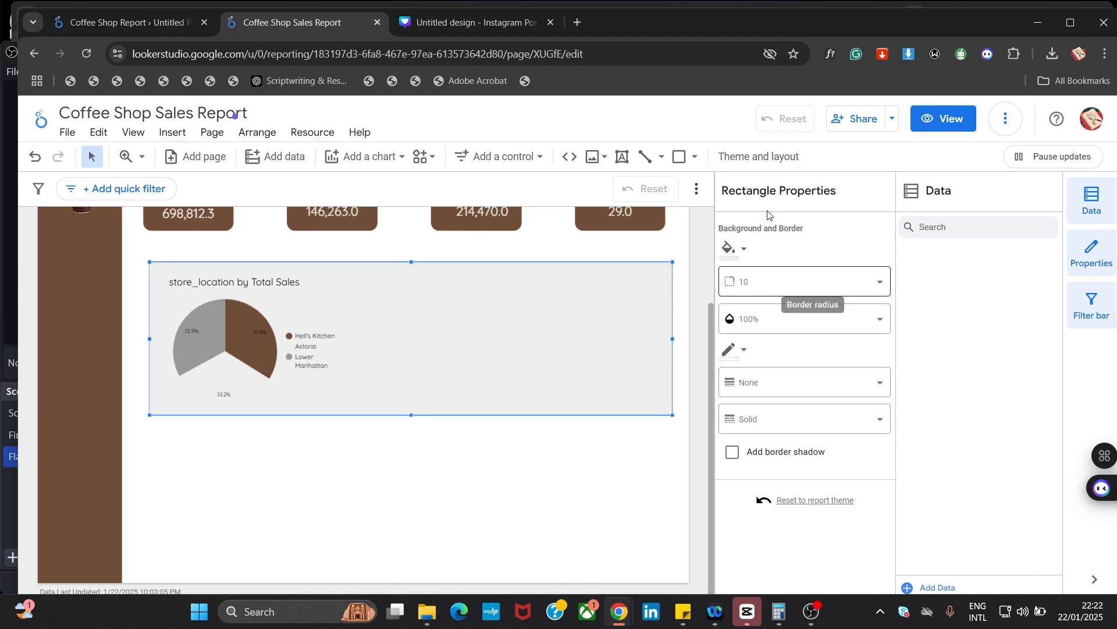
pyautogui.click(729, 249)
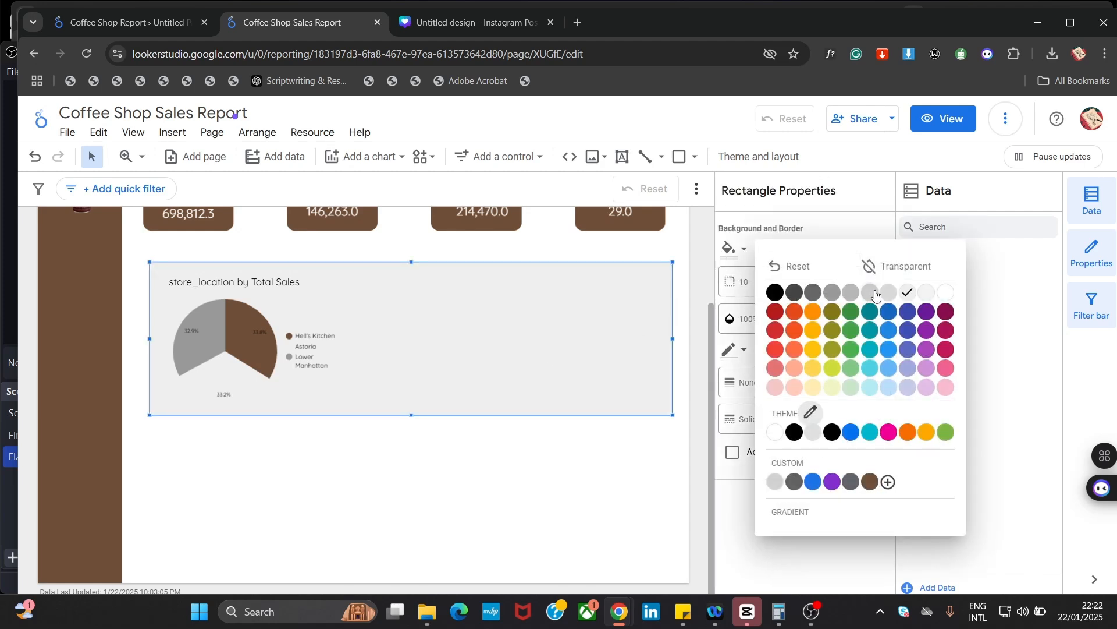
pyautogui.click(857, 298)
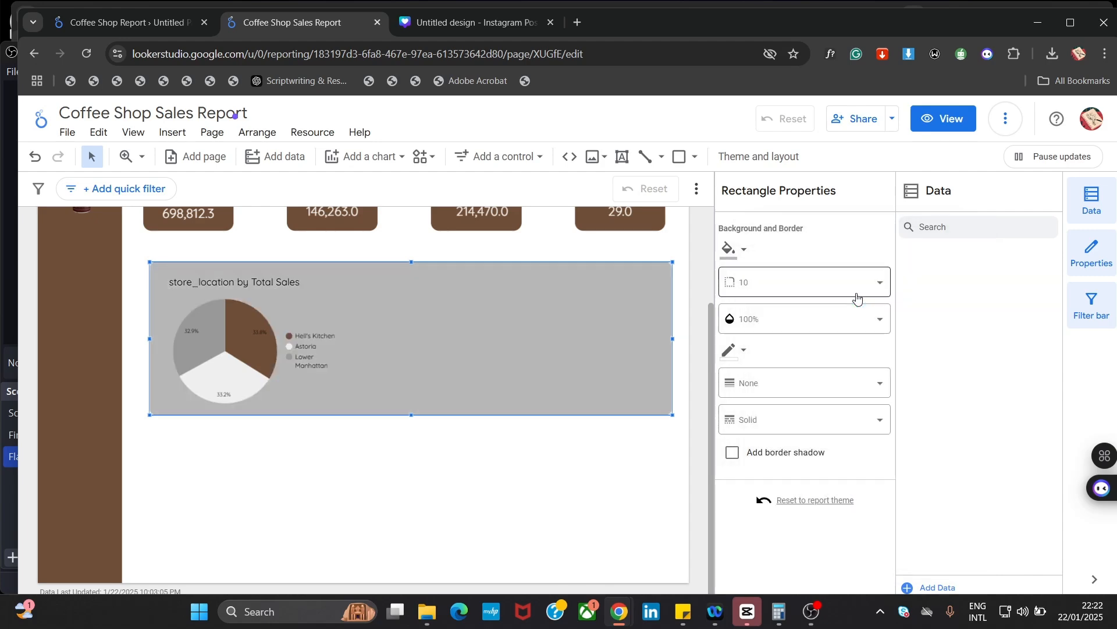
pyautogui.click(72, 27)
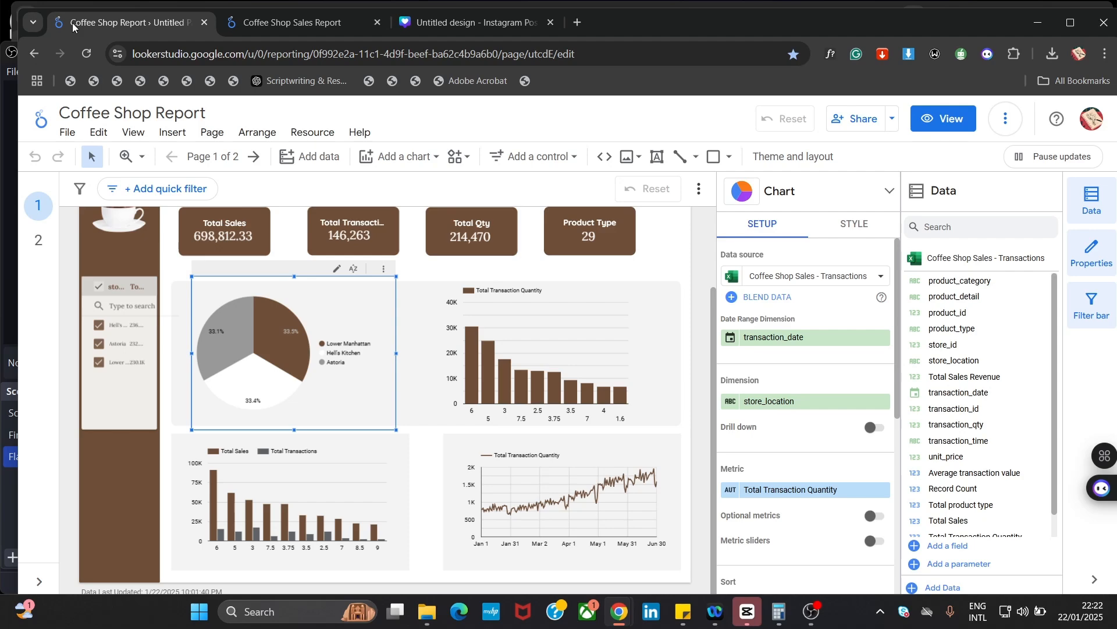
pyautogui.click(249, 32)
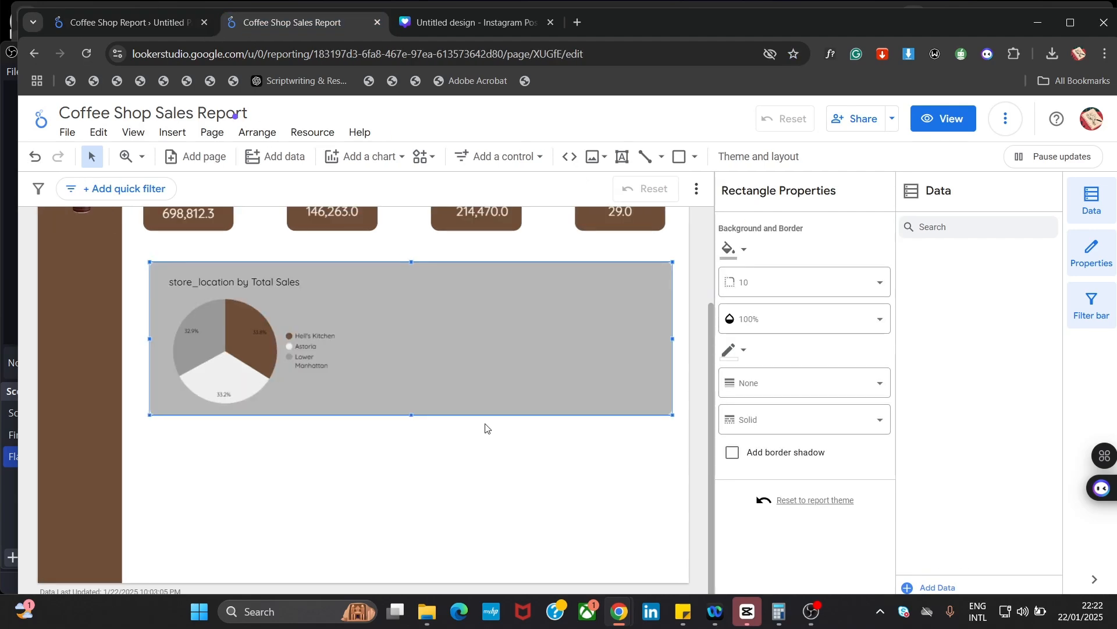
pyautogui.click(389, 507)
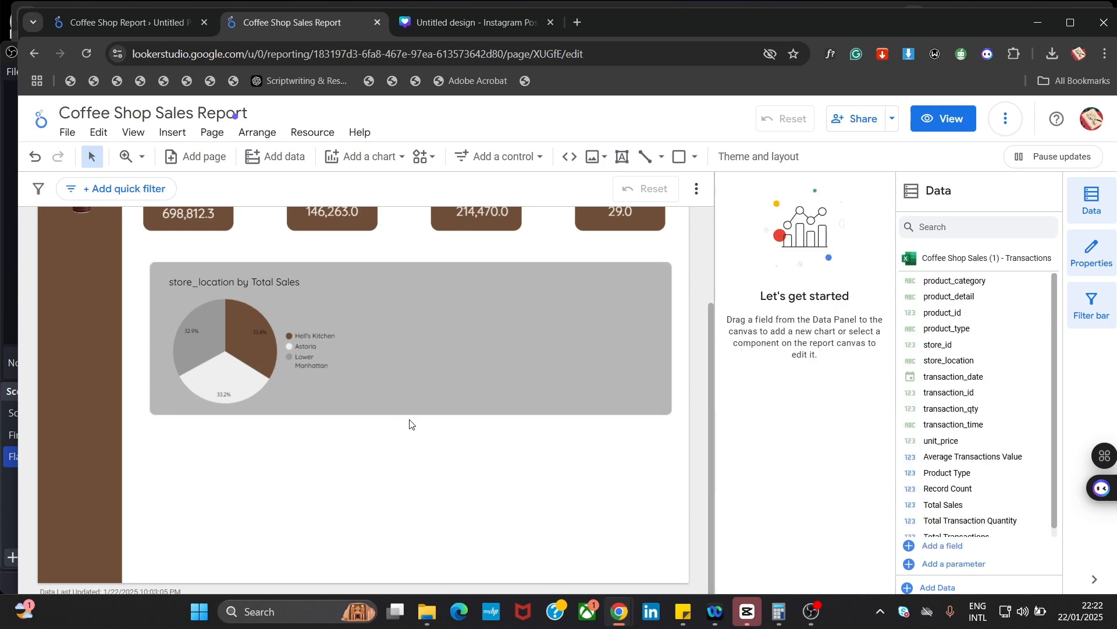
# Try a light gray background on the rectangle, and settle on the lightest gray shade before white
pyautogui.click(414, 403)
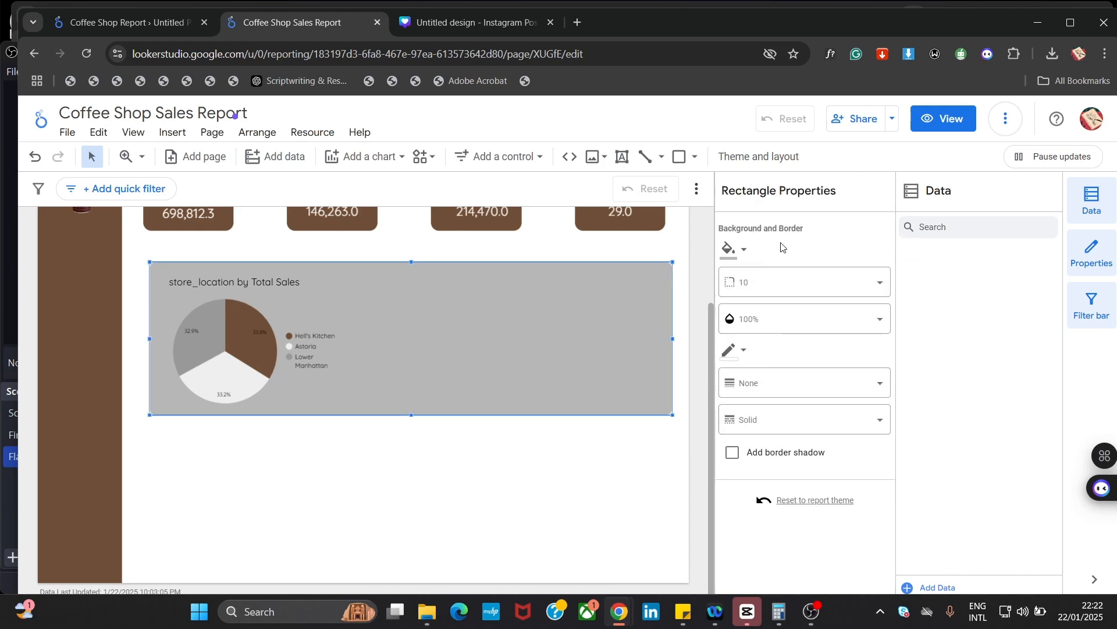
pyautogui.click(728, 250)
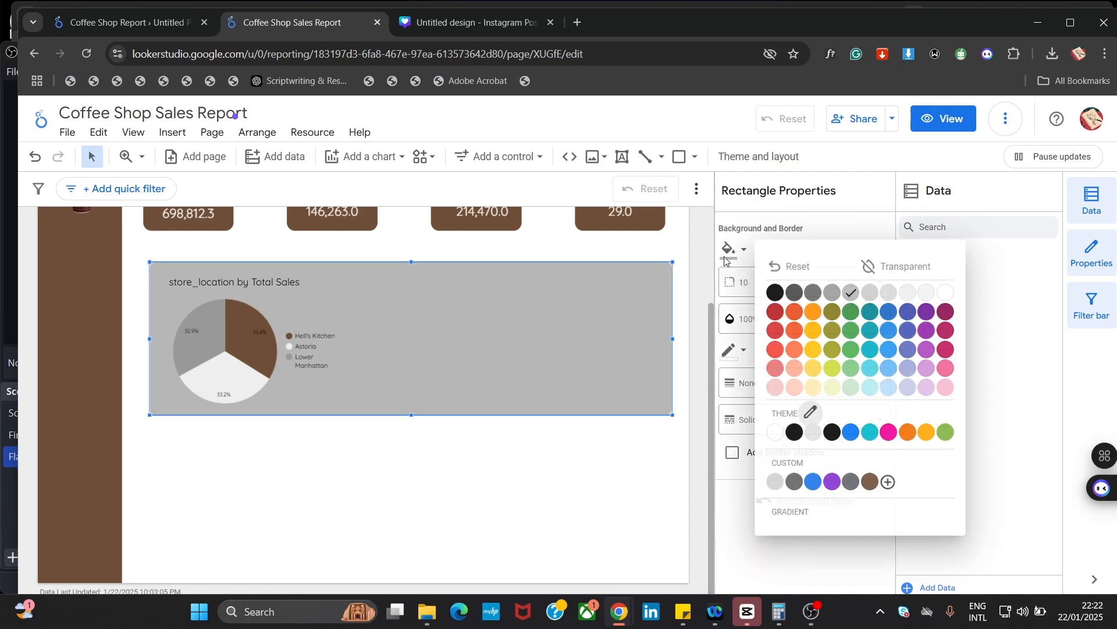
pyautogui.click(889, 298)
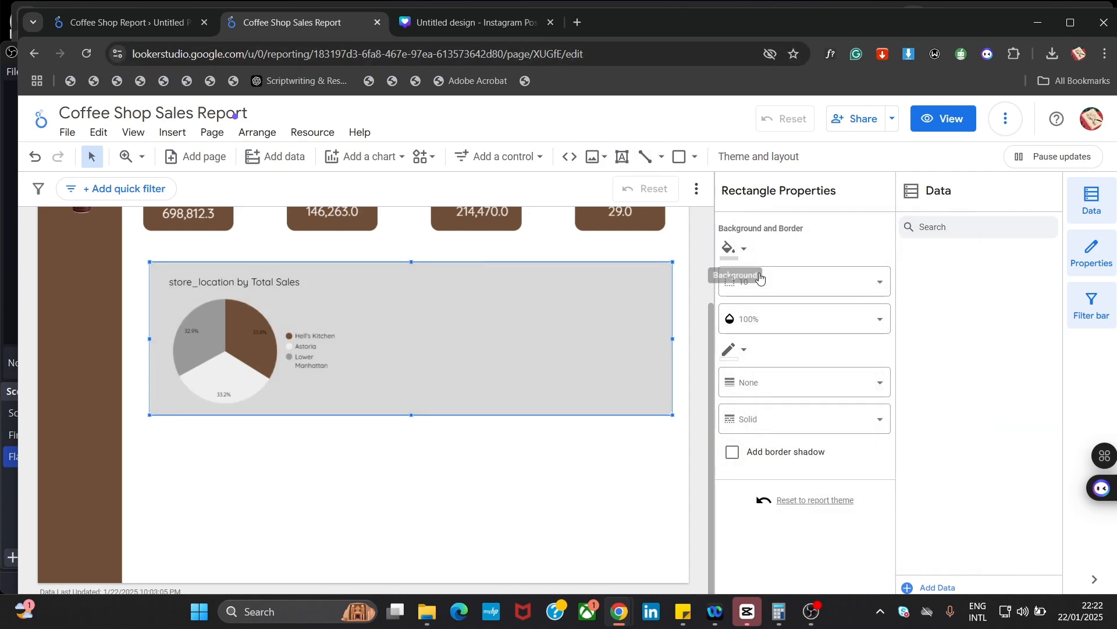
pyautogui.click(728, 251)
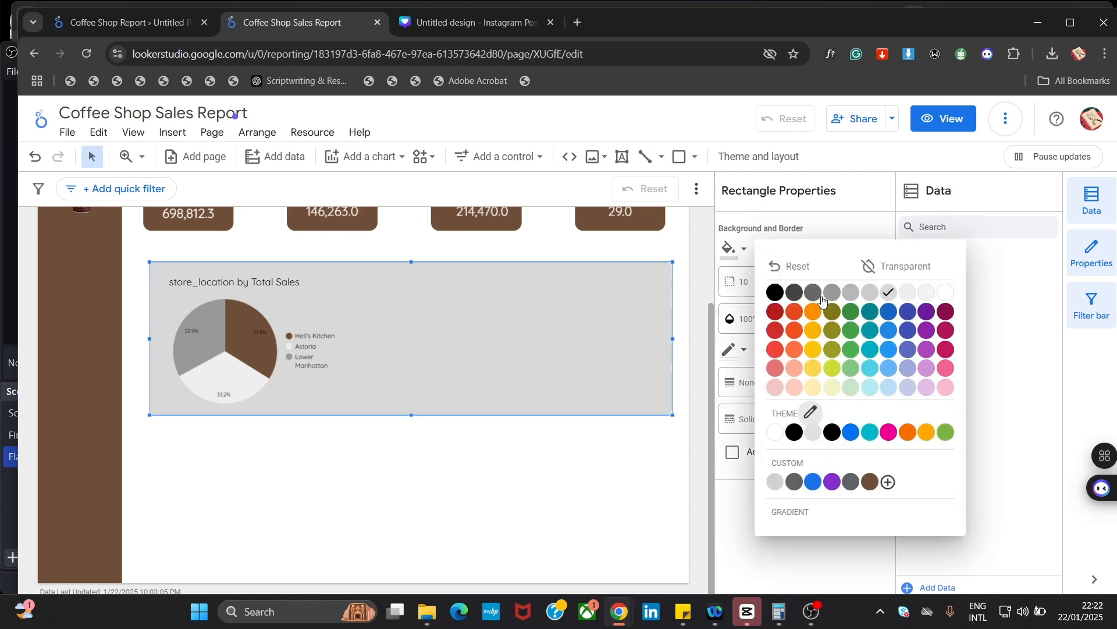
pyautogui.click(928, 299)
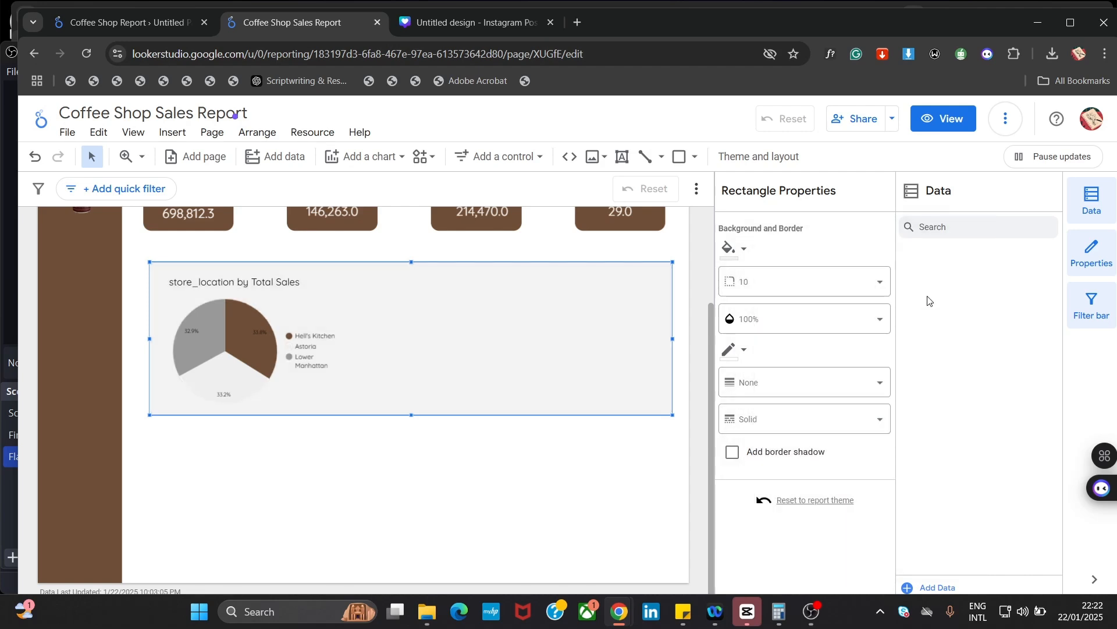
pyautogui.click(418, 504)
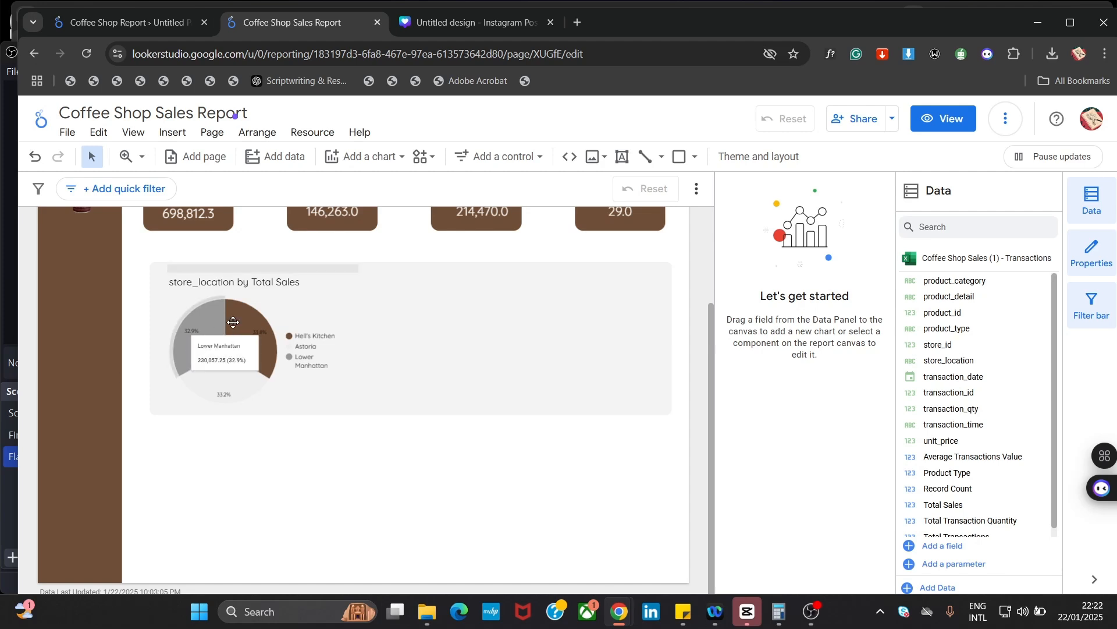
# Try a bold title on the store_location pie chart and return it to regular weight
pyautogui.click(300, 294)
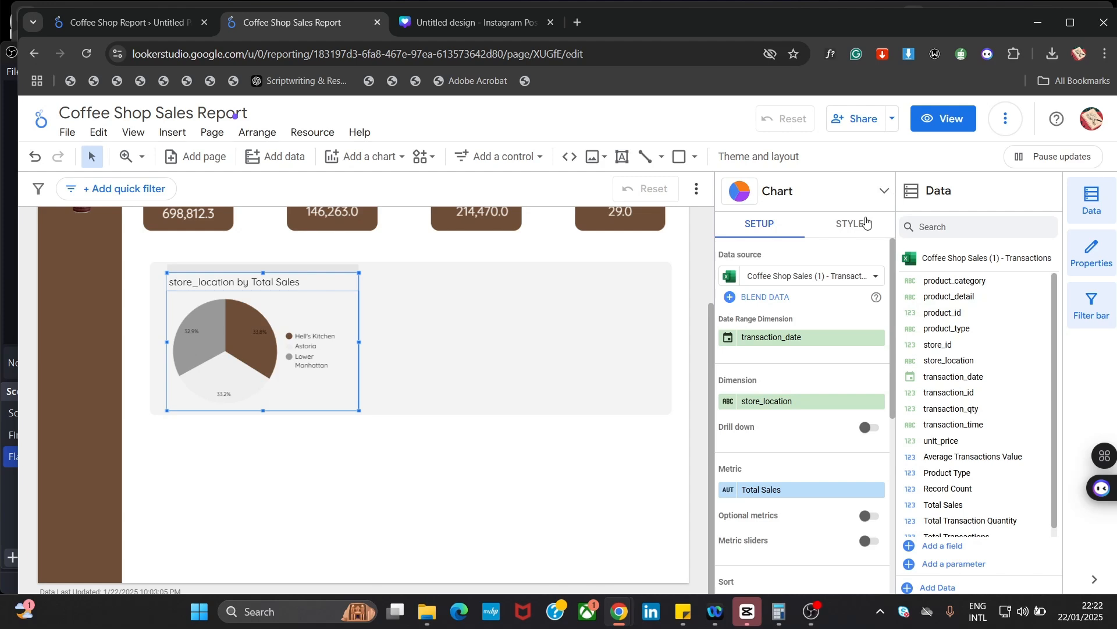
pyautogui.click(866, 222)
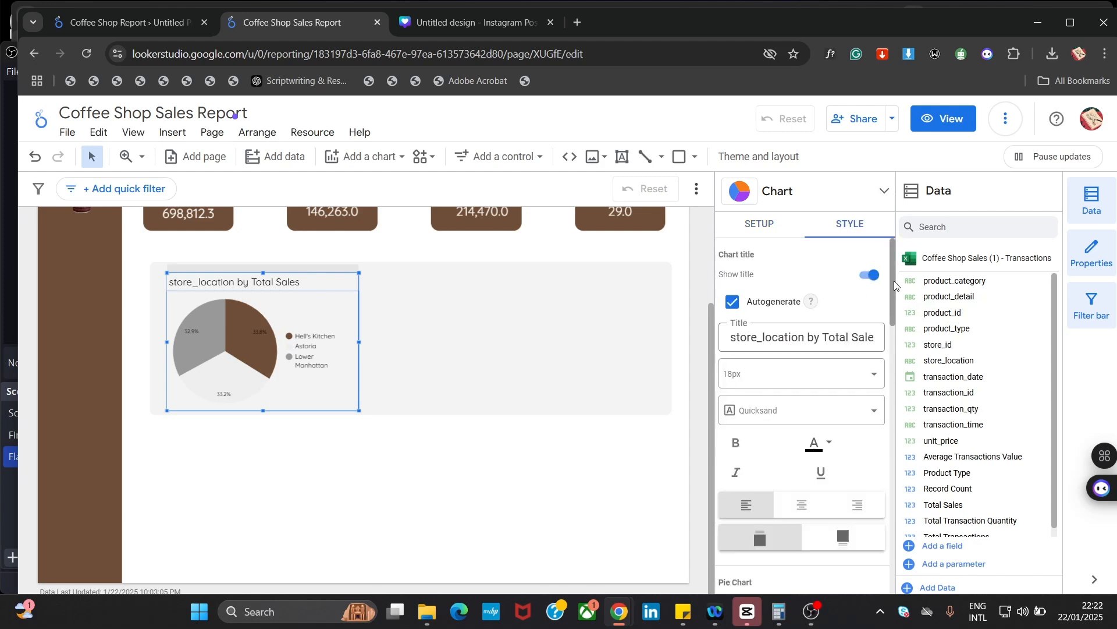
pyautogui.scroll(-1, 884, 281)
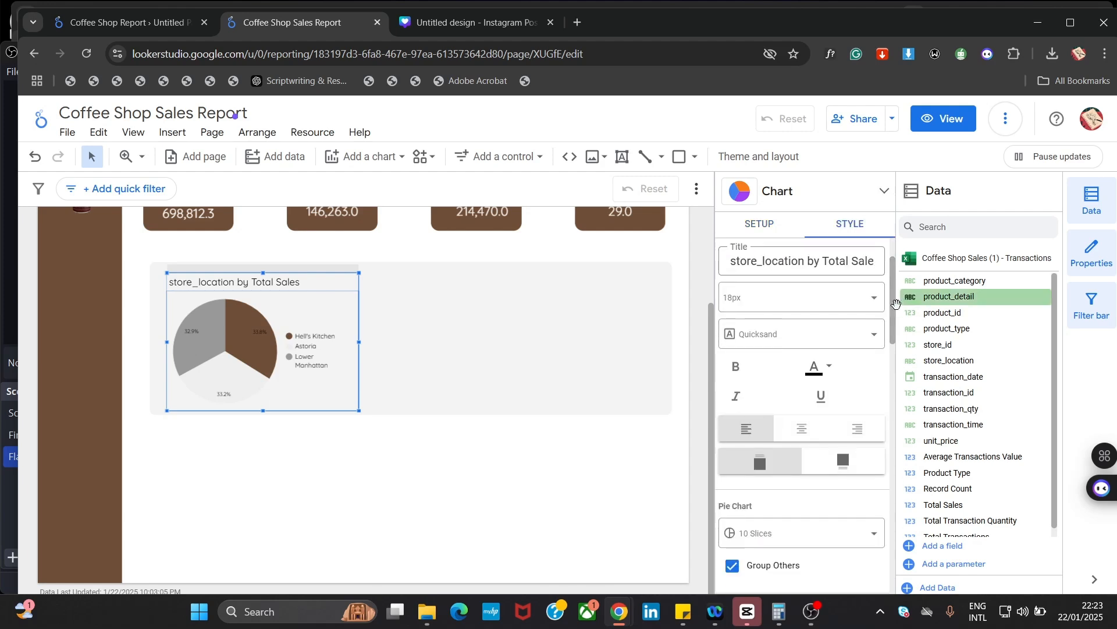
pyautogui.click(741, 372)
pyautogui.click(742, 372)
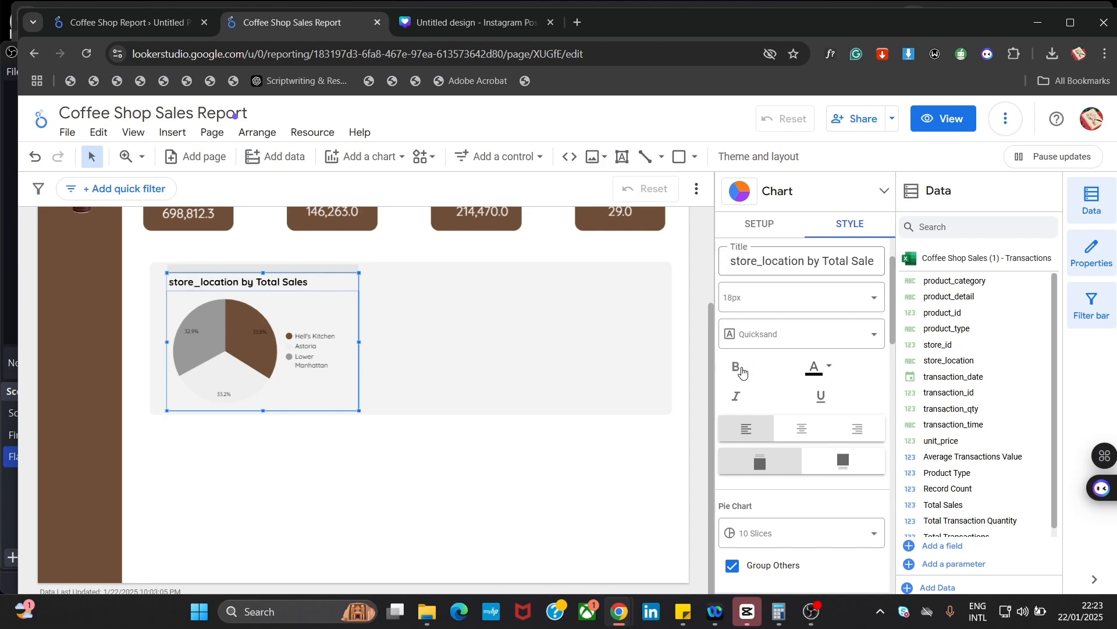
pyautogui.click(742, 371)
pyautogui.click(743, 373)
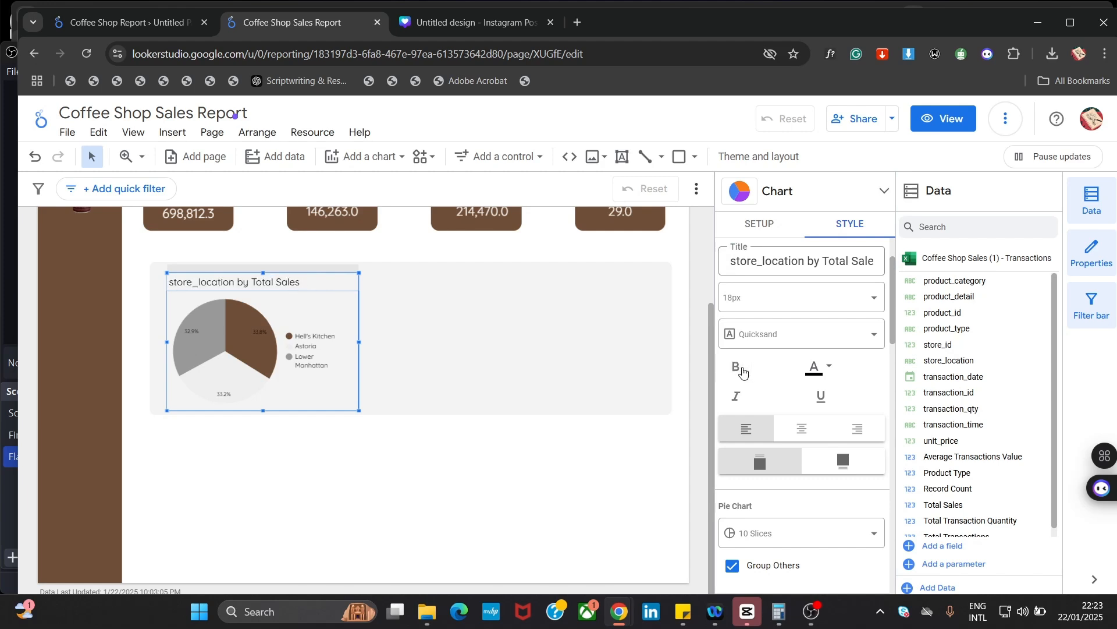
pyautogui.click(742, 371)
# Set the text contrast of the pie chart's percentage labels to High
pyautogui.scroll(-3, 894, 317)
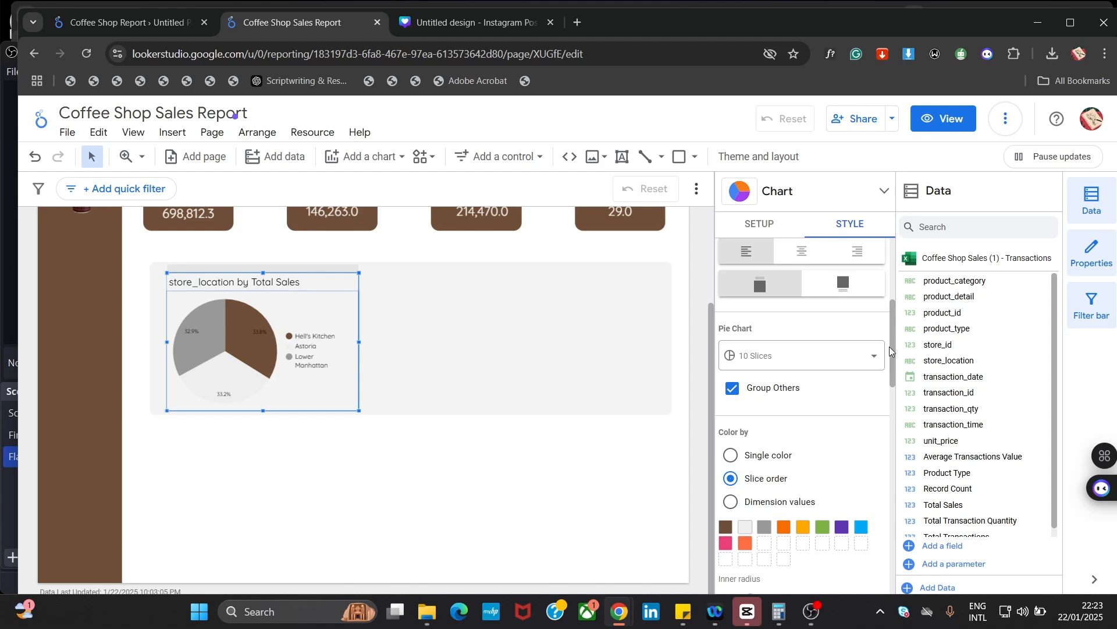
pyautogui.moveTo(894, 348); pyautogui.dragTo(889, 416)
pyautogui.click(864, 406)
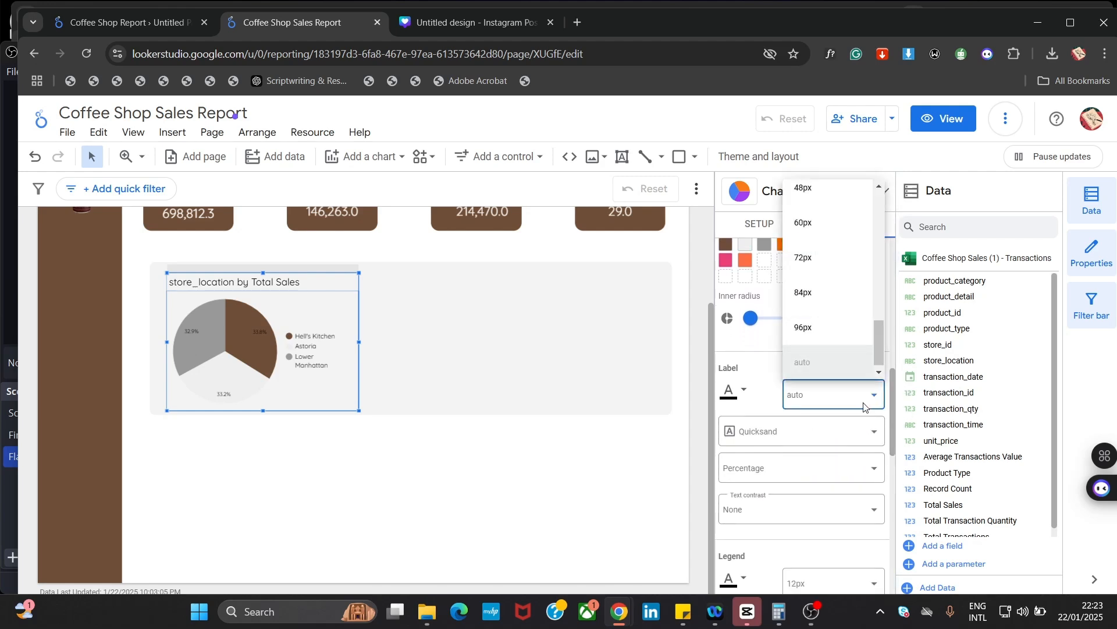
pyautogui.click(864, 407)
pyautogui.moveTo(893, 394); pyautogui.dragTo(903, 429)
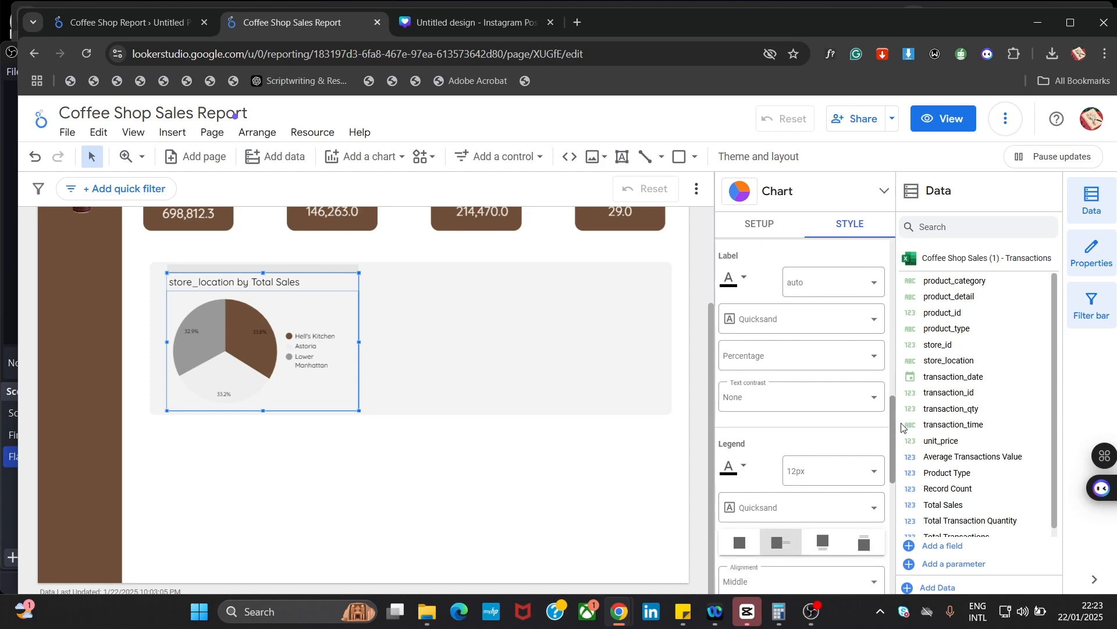
pyautogui.click(863, 411)
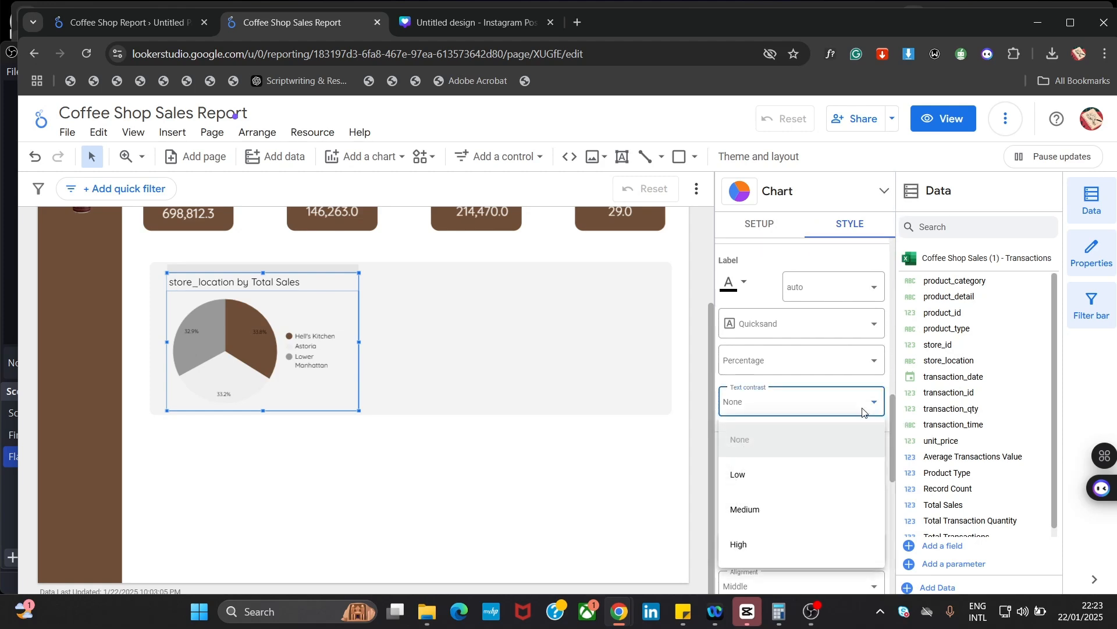
pyautogui.click(812, 554)
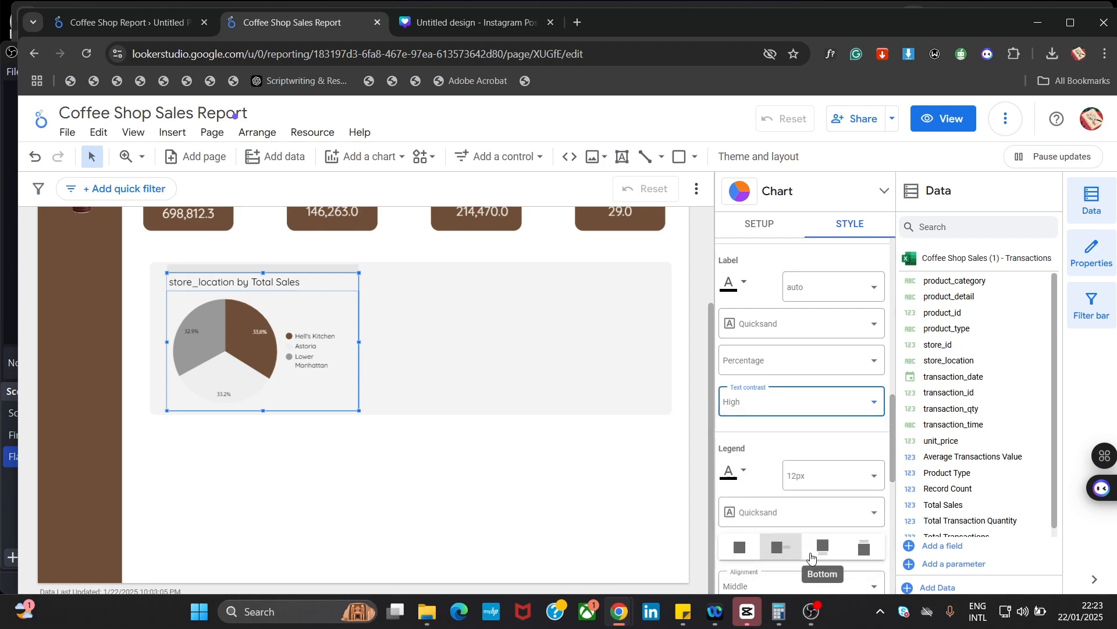
# Try Medium text contrast on the pie chart's percentage labels and switch it back to High
pyautogui.click(843, 416)
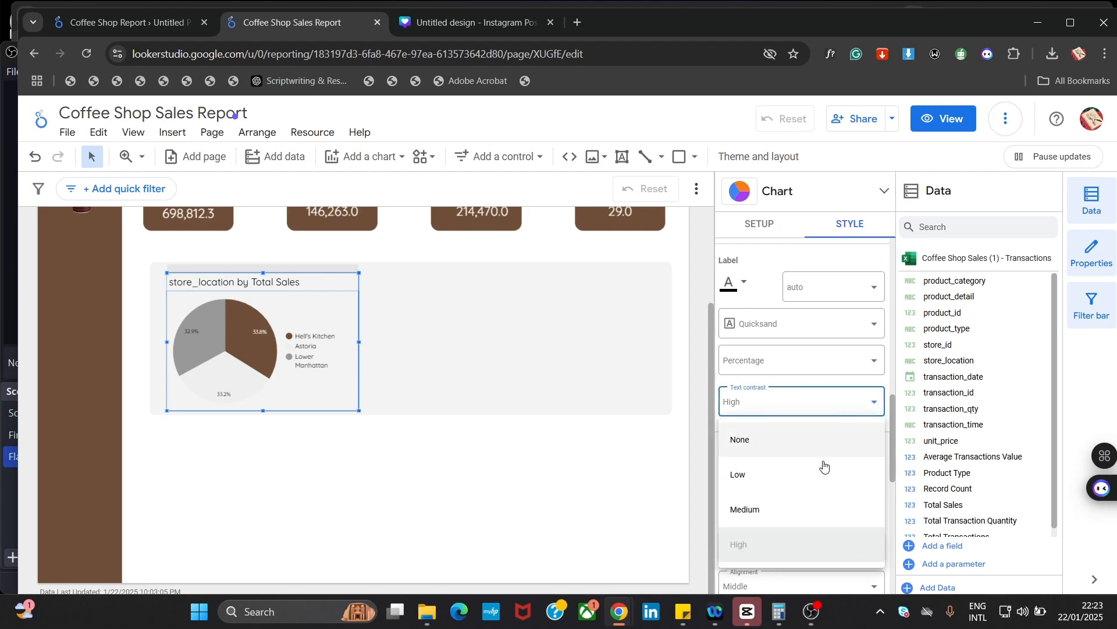
pyautogui.click(811, 508)
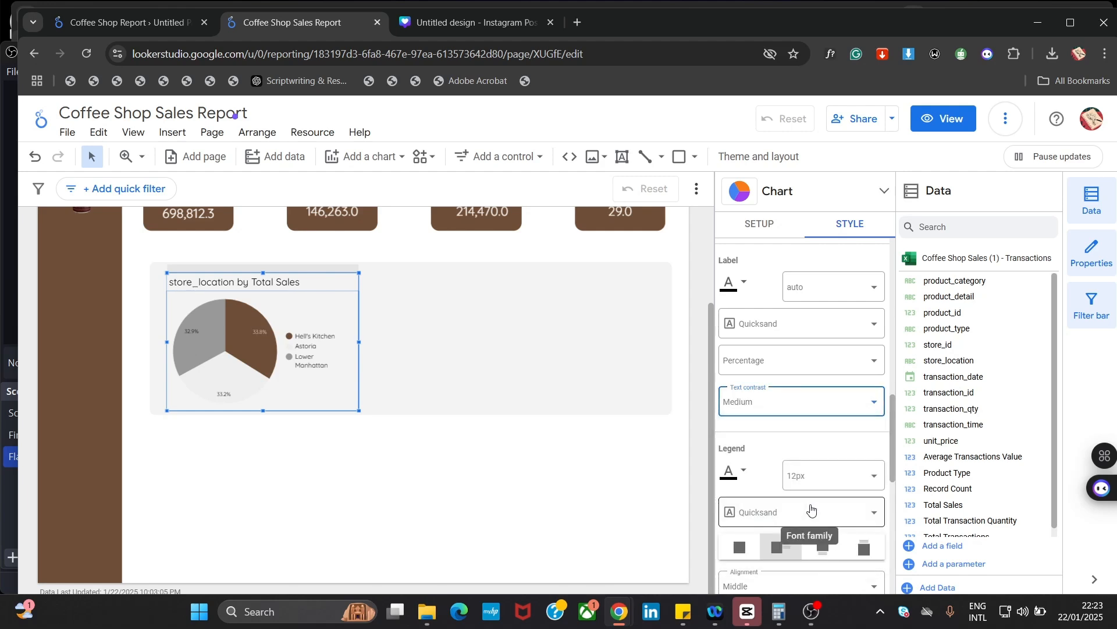
pyautogui.click(836, 414)
pyautogui.click(794, 542)
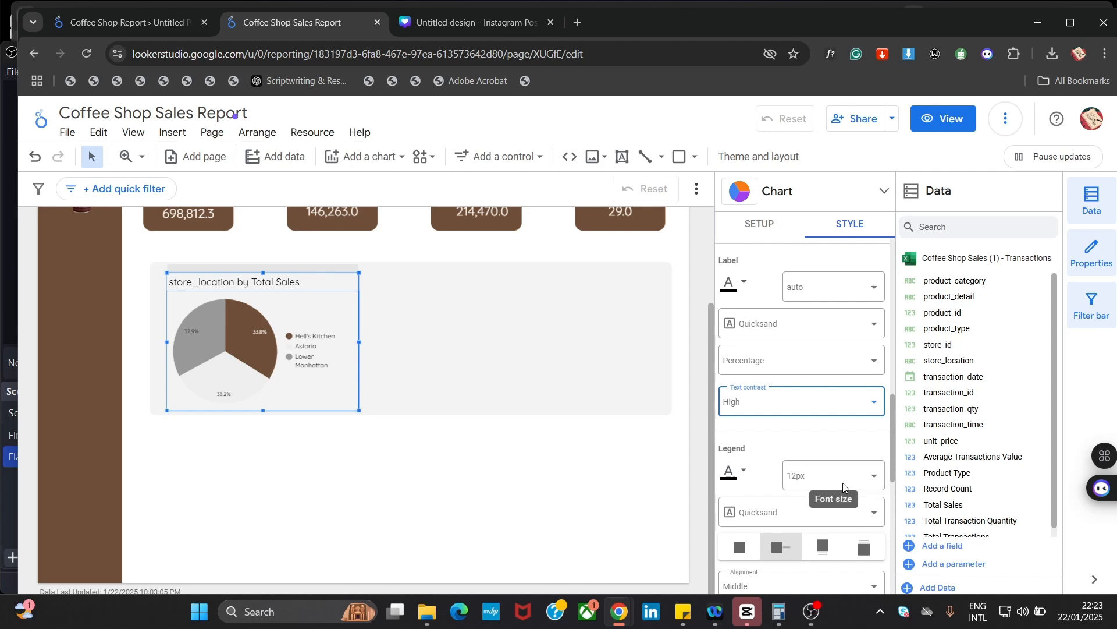
# Try Top and Bottom alignment for the pie chart's legend, ending on Top
pyautogui.moveTo(892, 415); pyautogui.dragTo(892, 451)
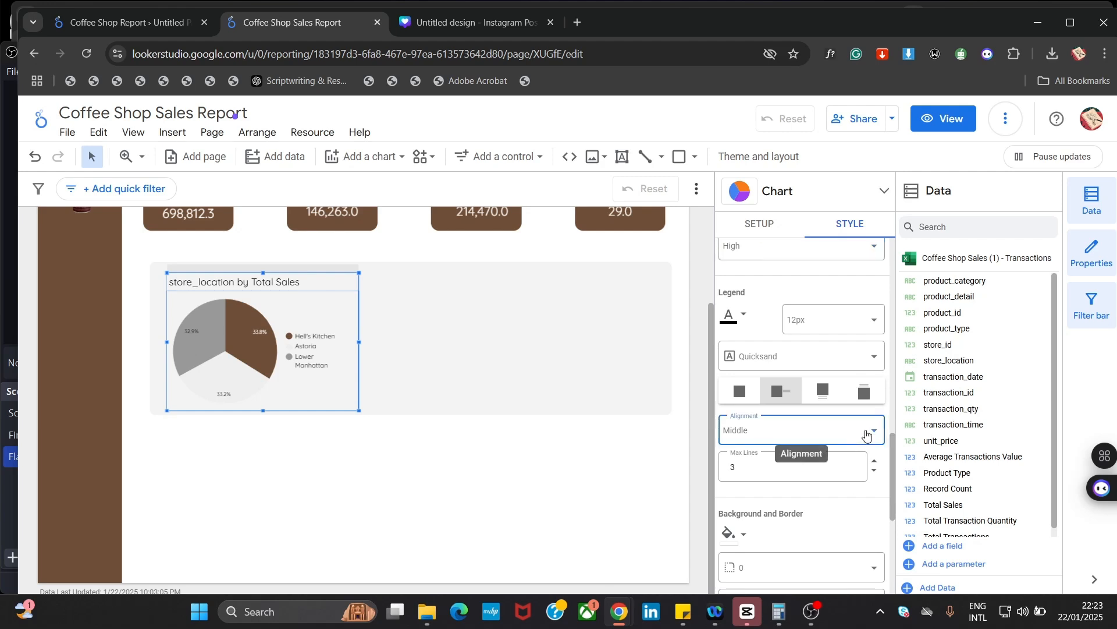
pyautogui.click(864, 430)
pyautogui.click(805, 475)
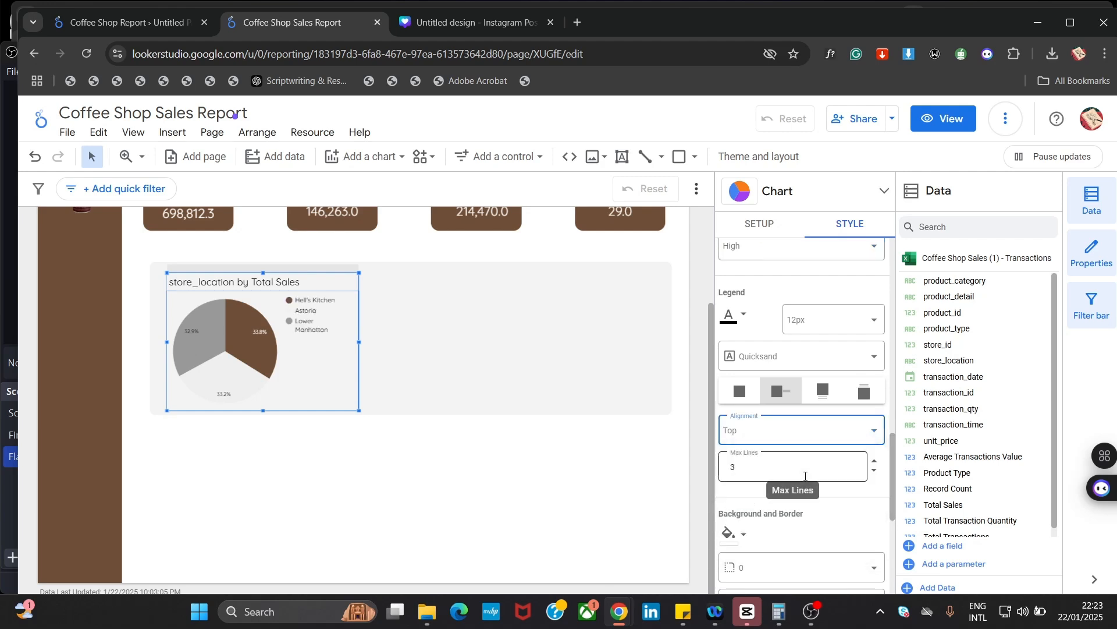
pyautogui.click(847, 437)
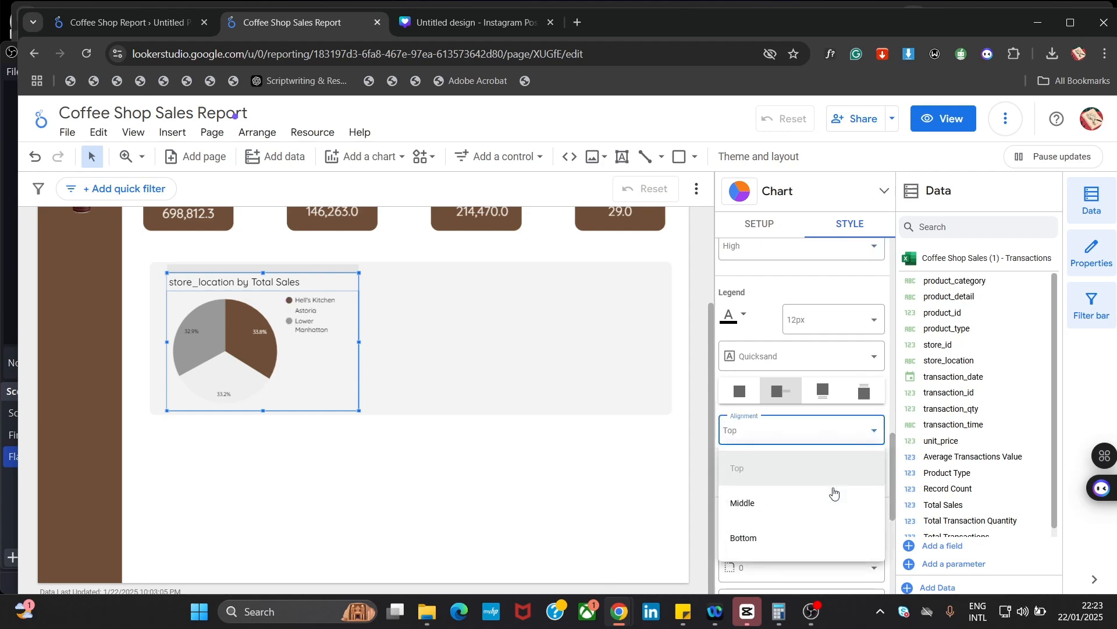
pyautogui.click(818, 536)
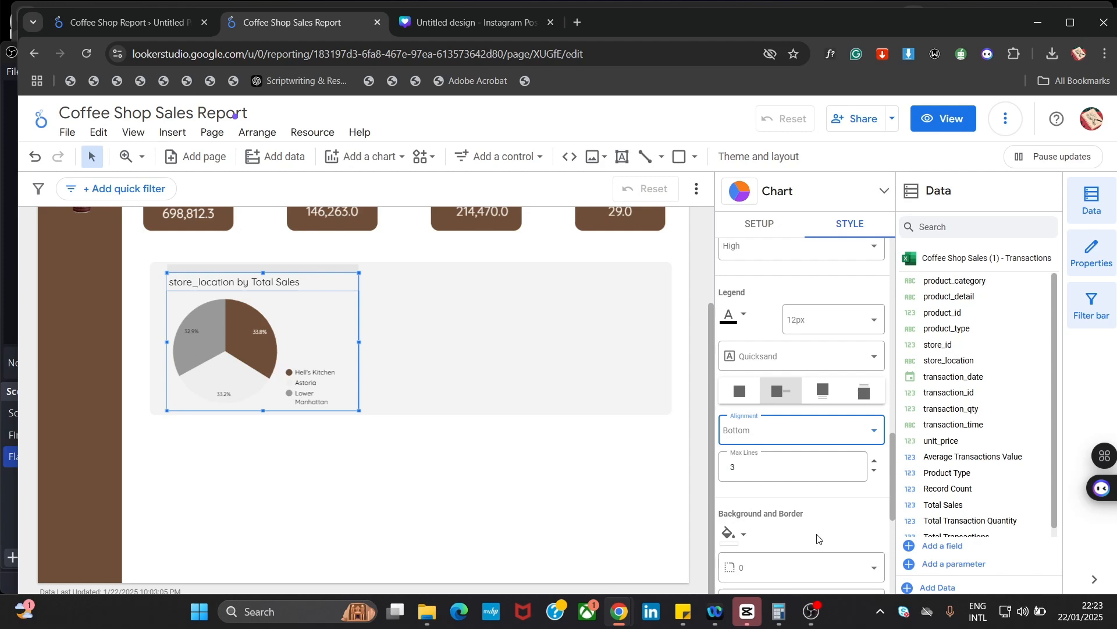
pyautogui.doubleClick(814, 473)
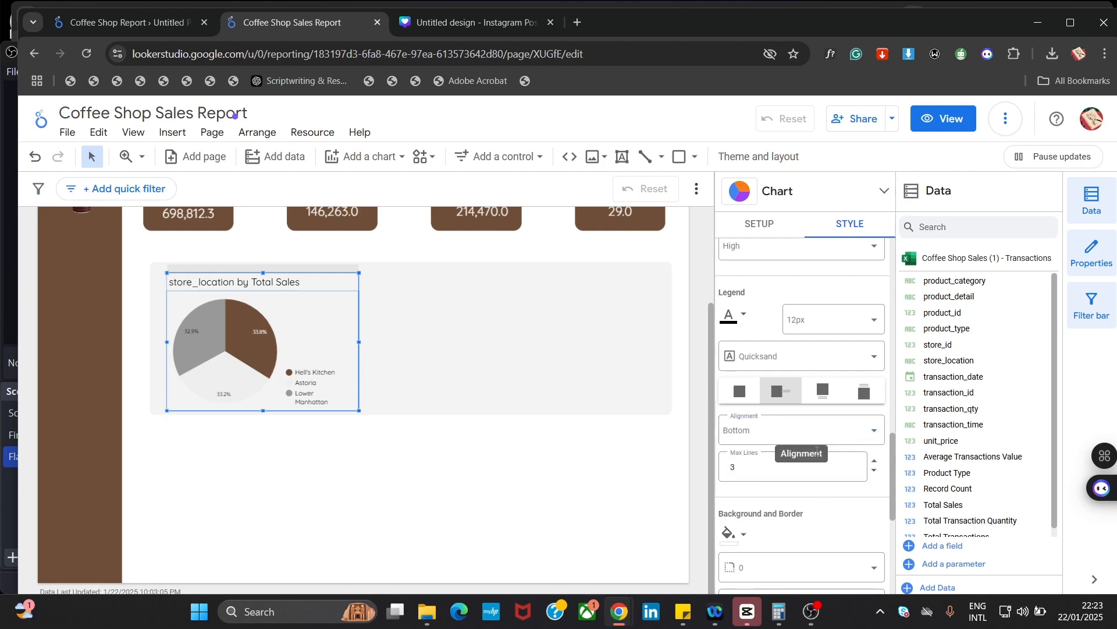
pyautogui.click(868, 433)
pyautogui.click(818, 471)
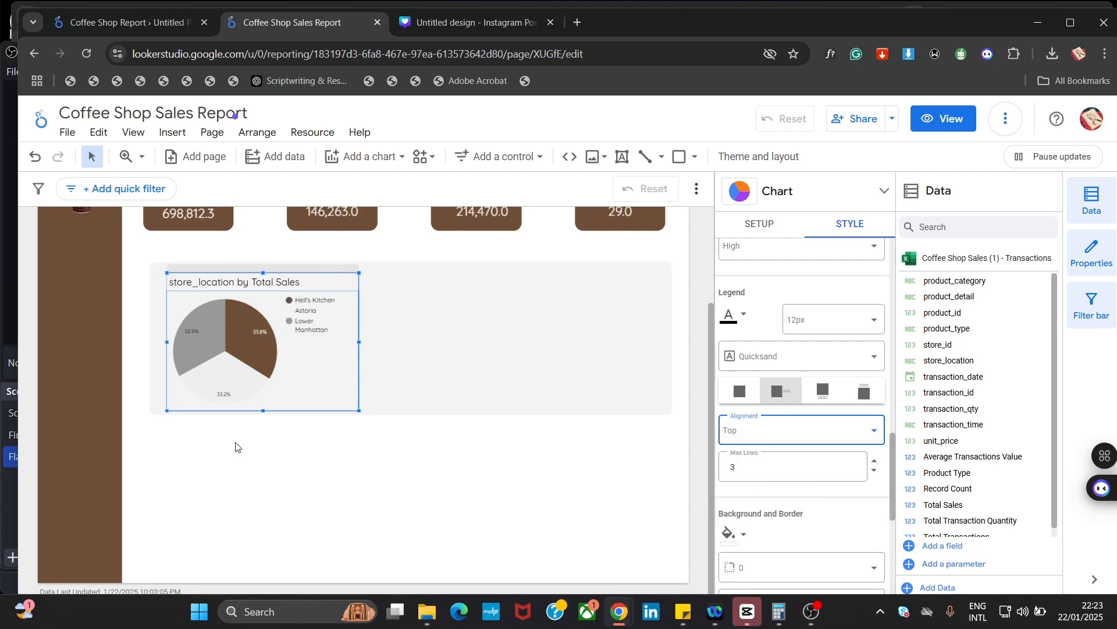
pyautogui.click(300, 465)
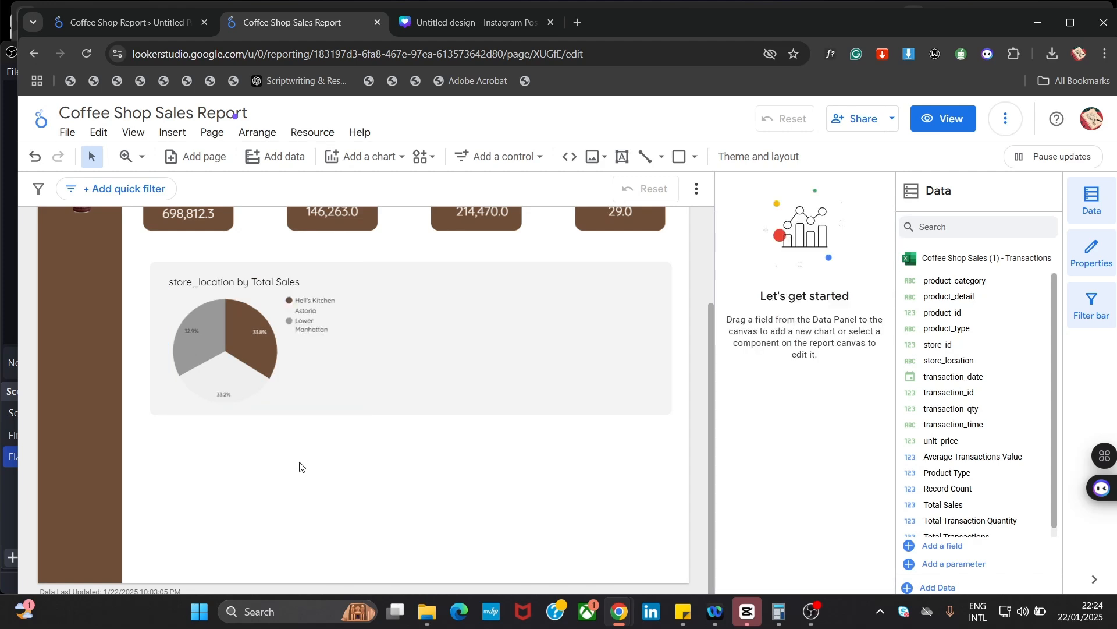
# Set the alignment of the pie chart's legend to Middle
pyautogui.click(302, 369)
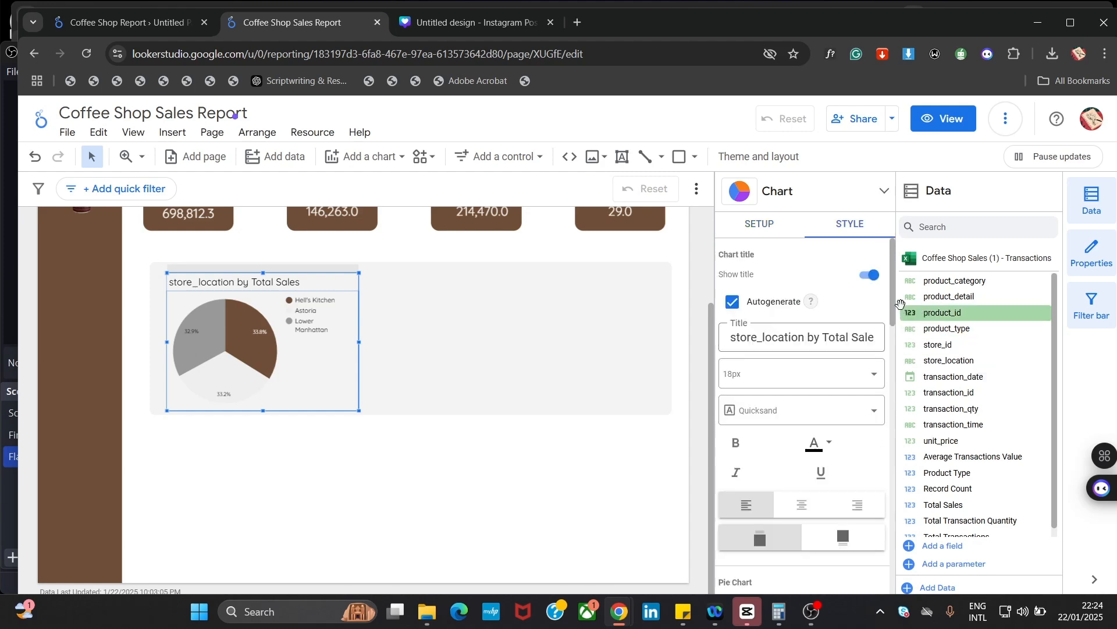
pyautogui.moveTo(894, 289); pyautogui.dragTo(880, 438)
pyautogui.scroll(-1, 867, 438)
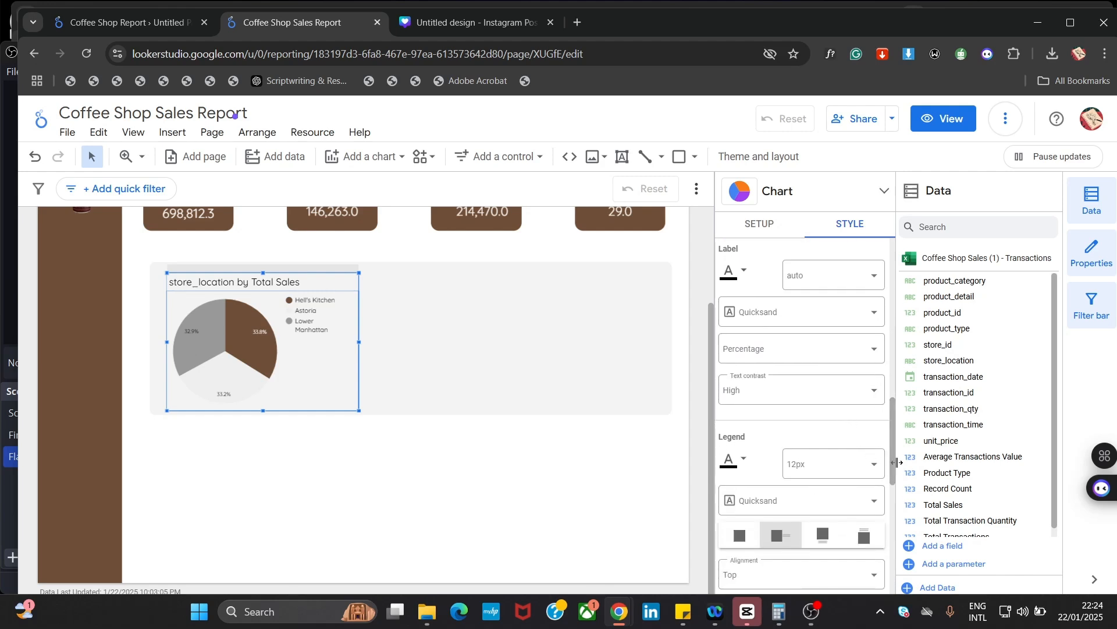
pyautogui.moveTo(892, 441); pyautogui.dragTo(901, 499)
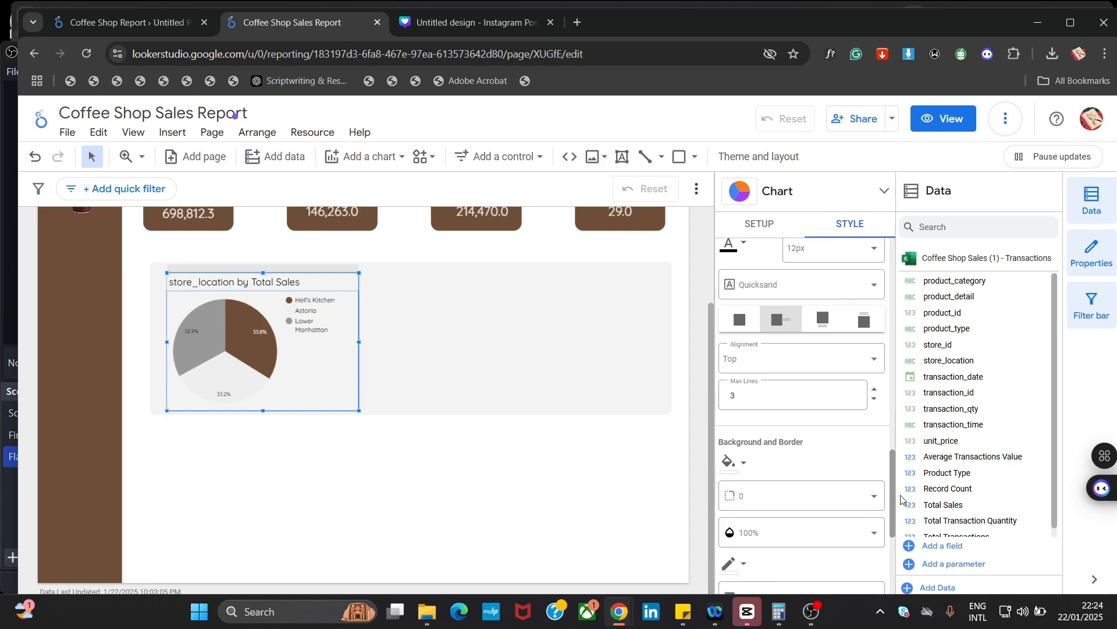
pyautogui.click(840, 373)
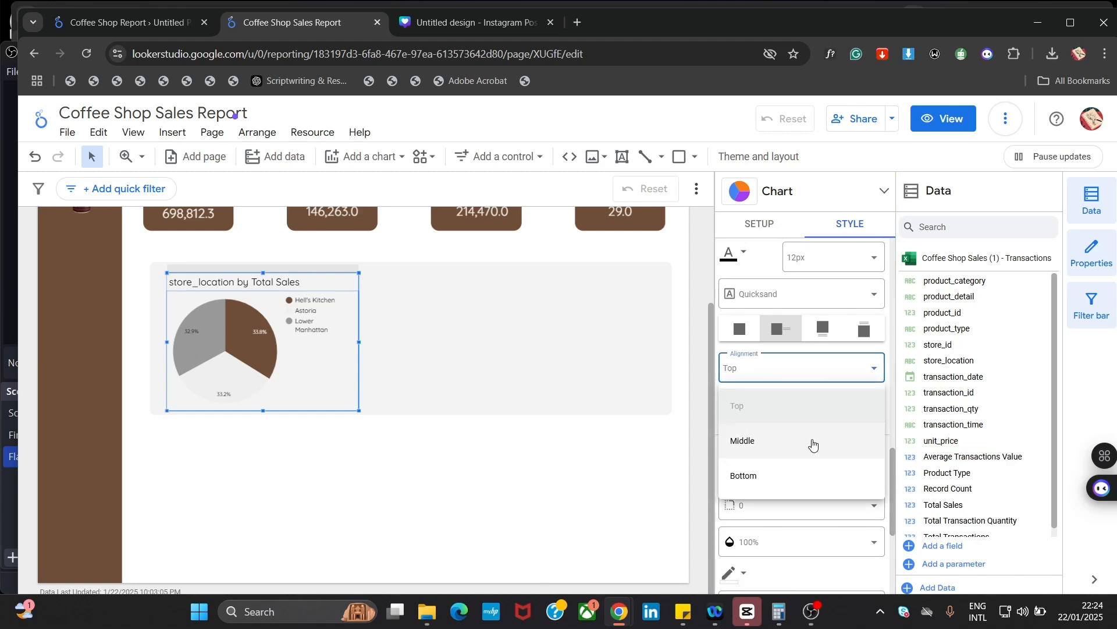
pyautogui.click(812, 445)
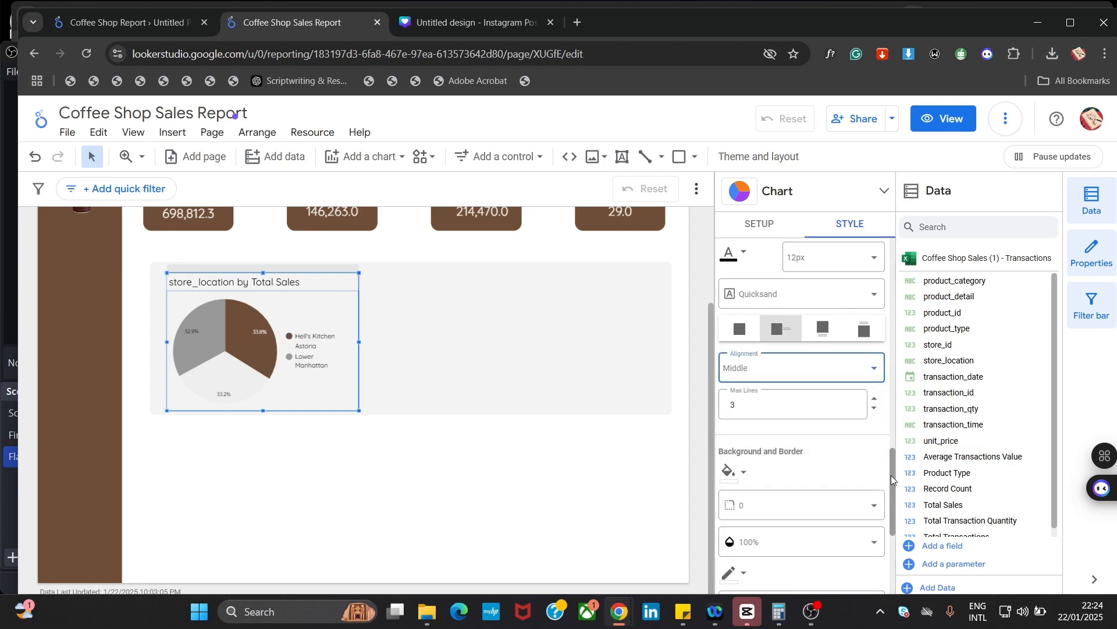
pyautogui.moveTo(892, 476); pyautogui.dragTo(903, 526)
pyautogui.click(843, 410)
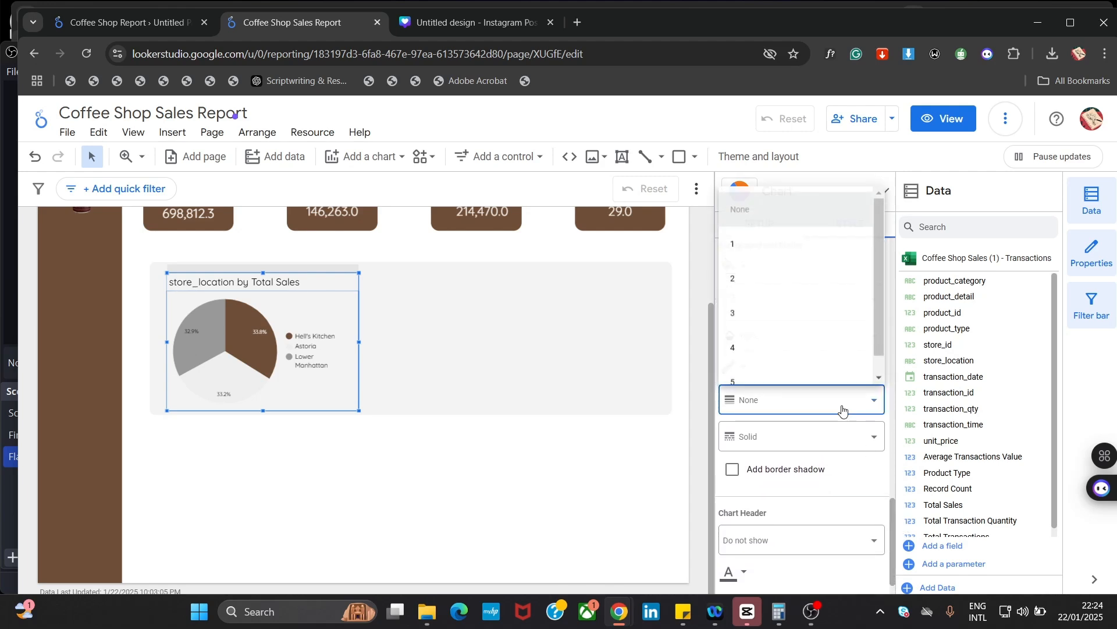
pyautogui.click(875, 458)
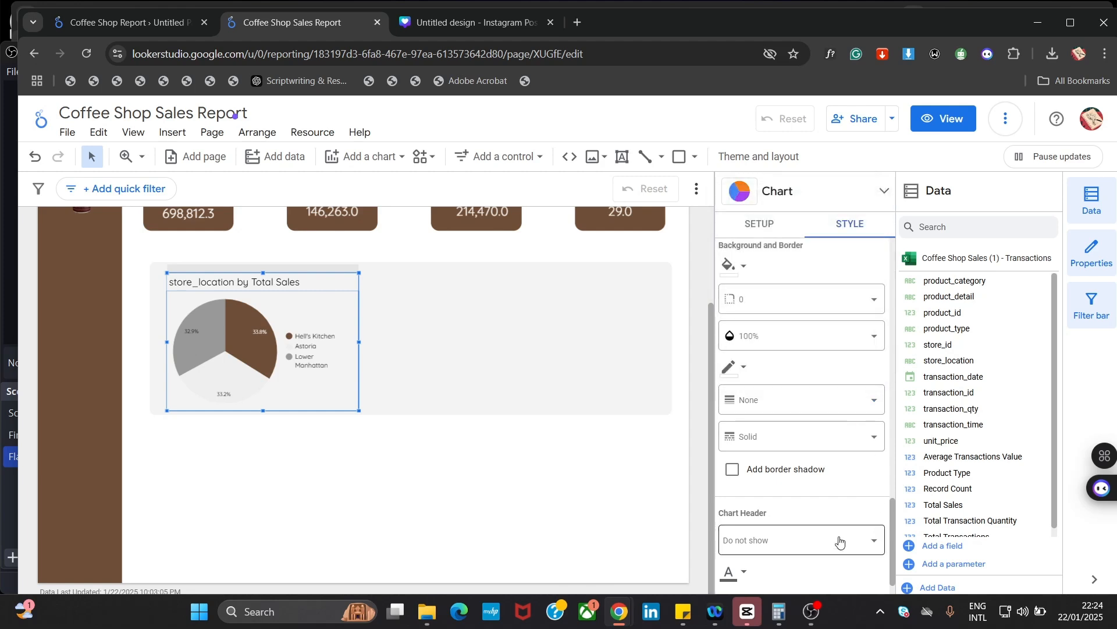
pyautogui.click(463, 445)
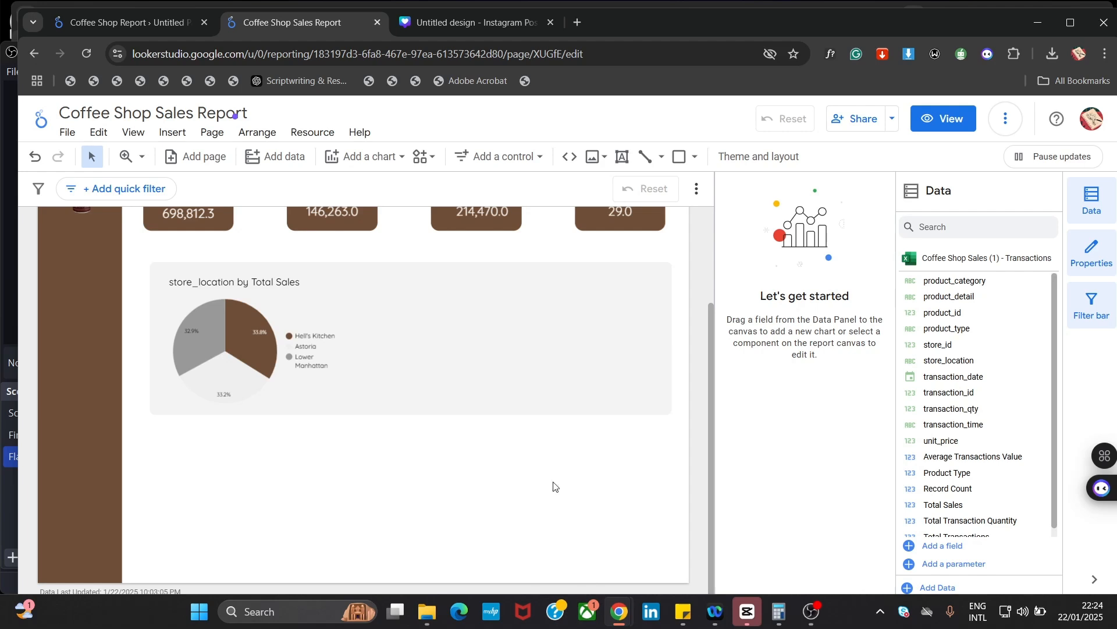
# Nudge the store_location pie chart slightly up and to the right within its light gray panel
pyautogui.click(277, 356)
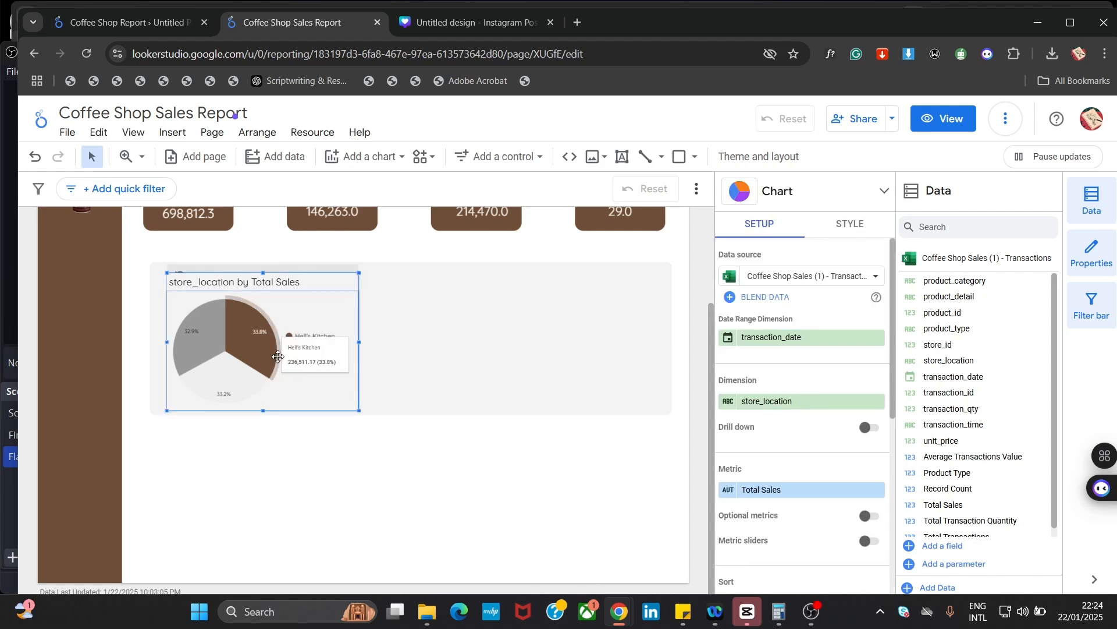
pyautogui.click(278, 357)
pyautogui.moveTo(280, 357); pyautogui.dragTo(285, 355)
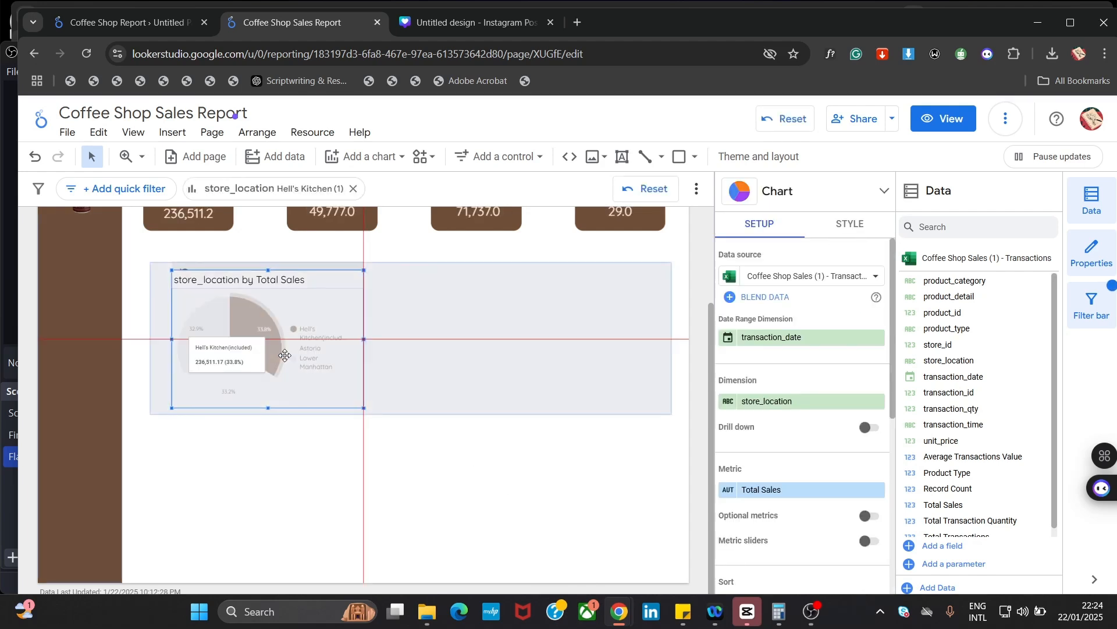
pyautogui.click(188, 509)
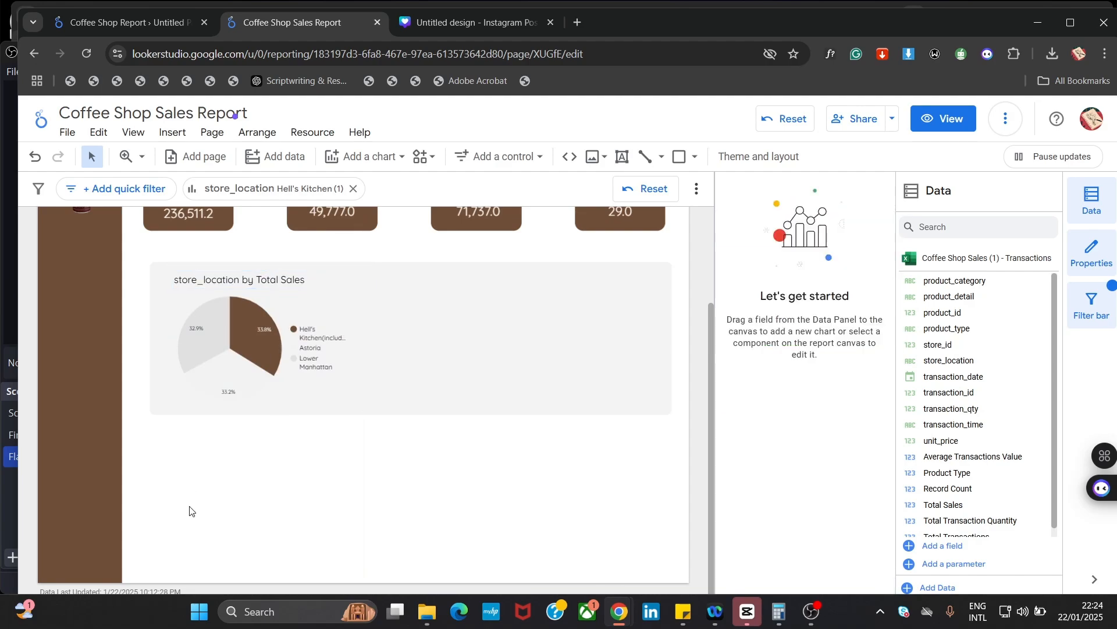